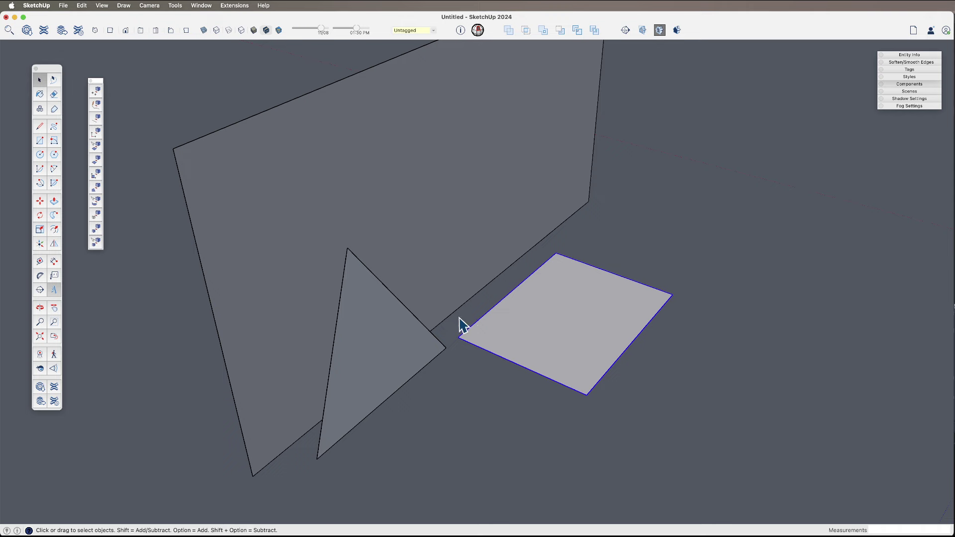
Rotate the selected square group about 101.6 degrees around its edge nearest the large rectangle, swinging it upright.
{"action": "key", "text": "q"}
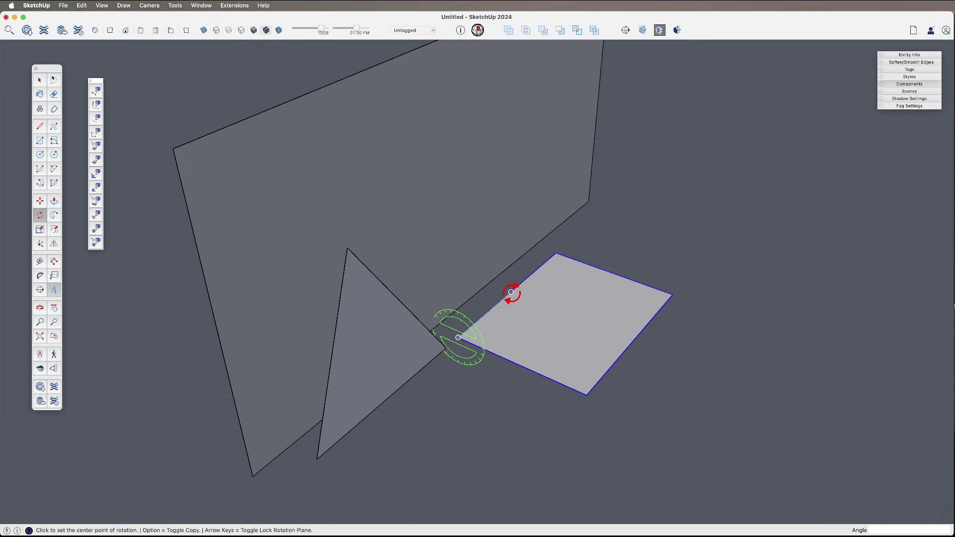
{"action": "left_click_drag", "start_coordinate": [510, 292], "coordinate": [510, 292]}
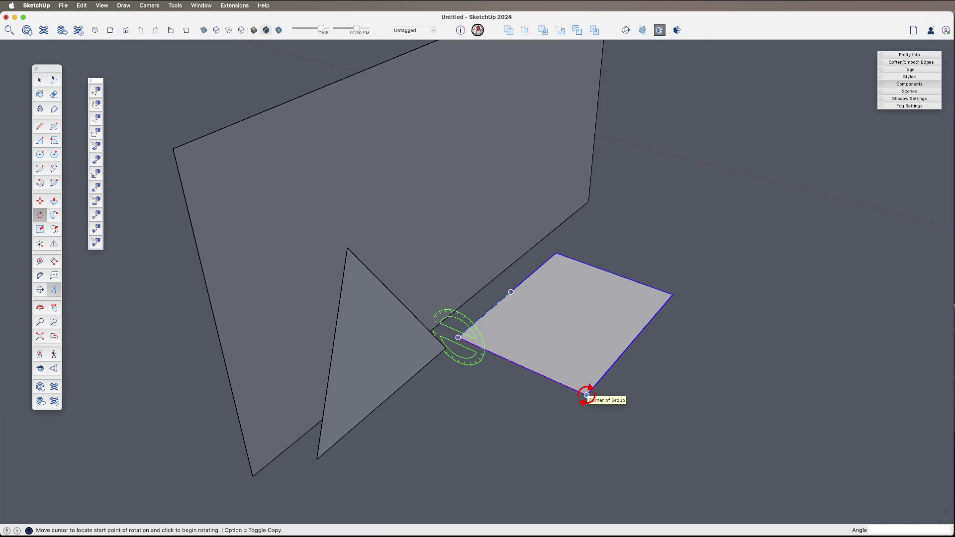
{"action": "left_click", "coordinate": [586, 395]}
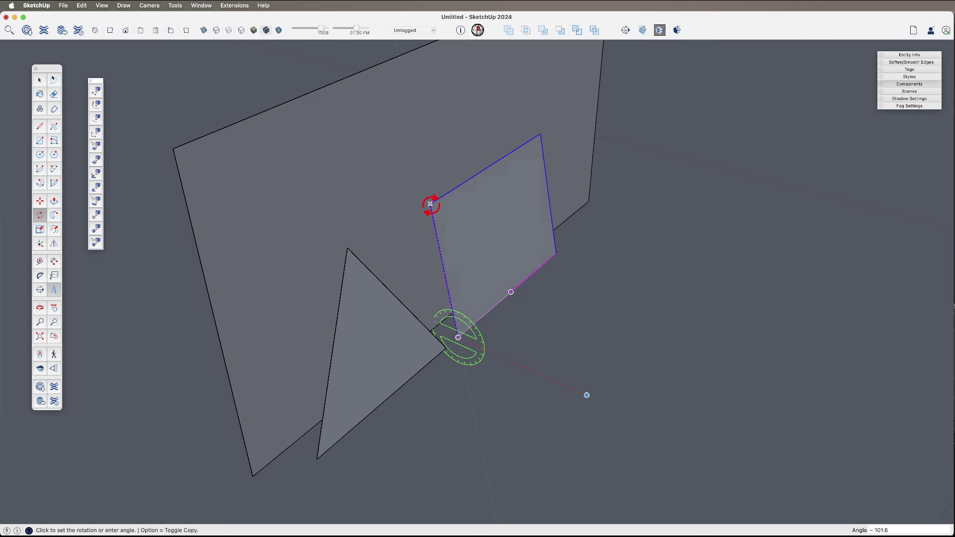
{"action": "left_click", "coordinate": [430, 204]}
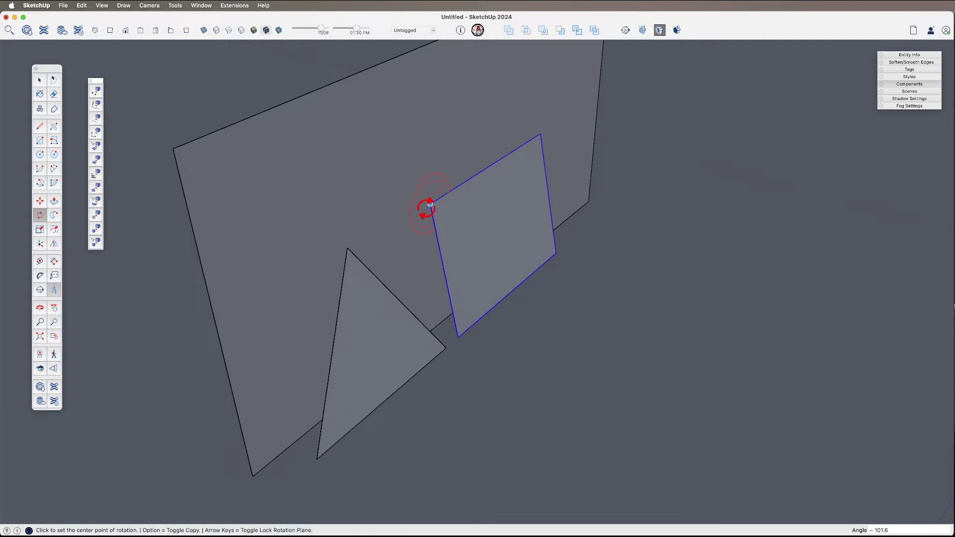
Copy the dodecahedron about 29' 2 1/4" to a spot beside the icosidodecahedron near the origin and clear the selection.
{"action": "middle_click_drag", "start_coordinate": [484, 339], "coordinate": [647, 359]}
{"action": "left_click_drag", "start_coordinate": [499, 316], "coordinate": [402, 334]}
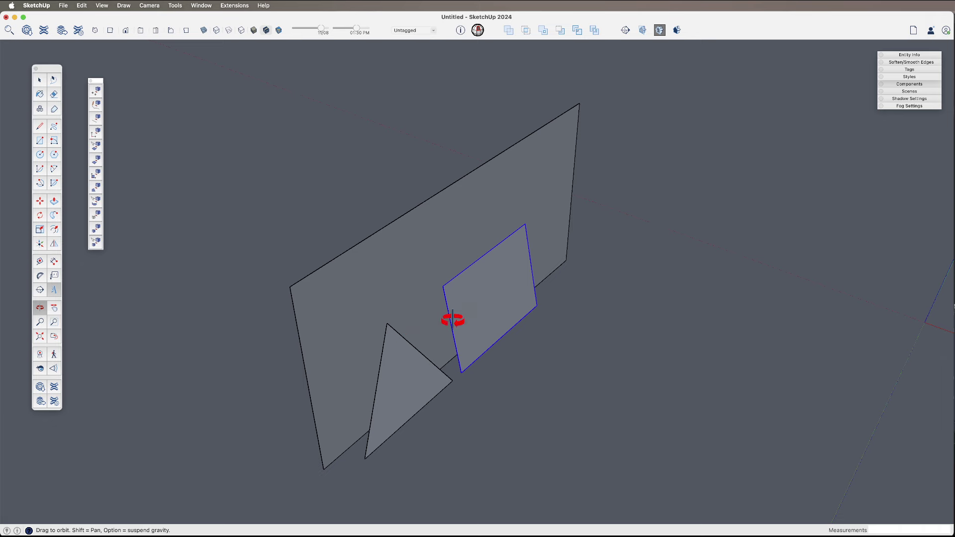
{"action": "left_click_drag", "start_coordinate": [461, 343], "coordinate": [489, 295]}
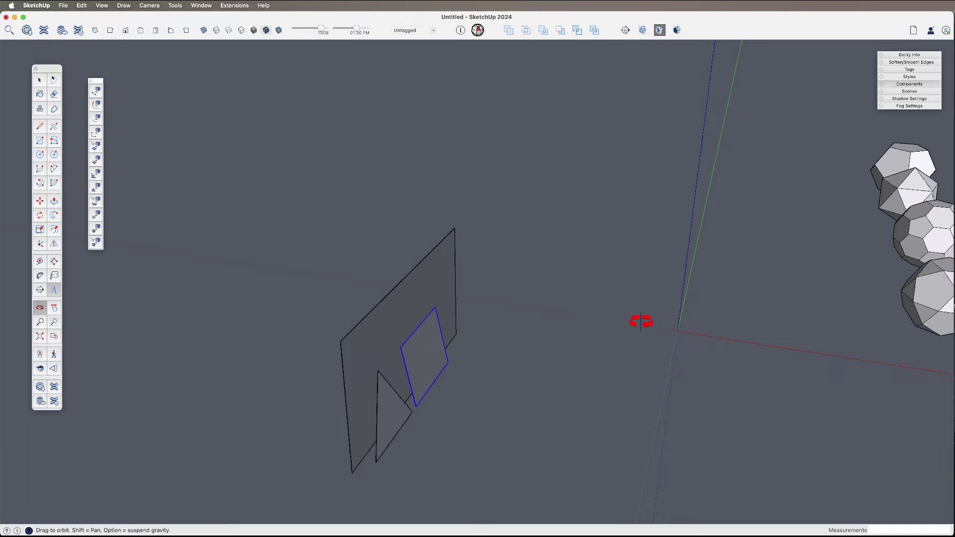
{"action": "left_click_drag", "start_coordinate": [640, 321], "coordinate": [473, 352]}
{"action": "key", "text": "space"}
{"action": "left_click", "coordinate": [431, 171]}
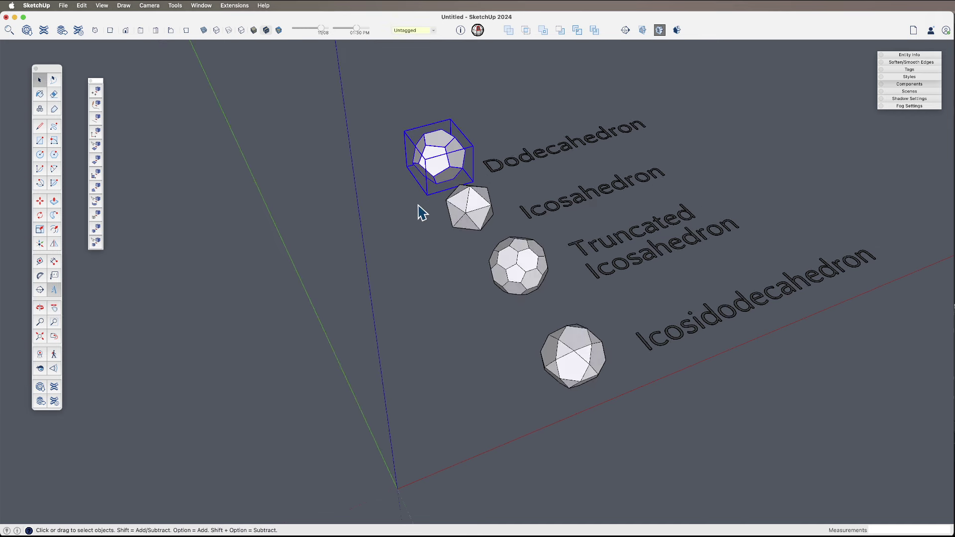
{"action": "key", "text": "m"}
{"action": "left_click", "coordinate": [386, 181]}
{"action": "key", "text": "alt"}
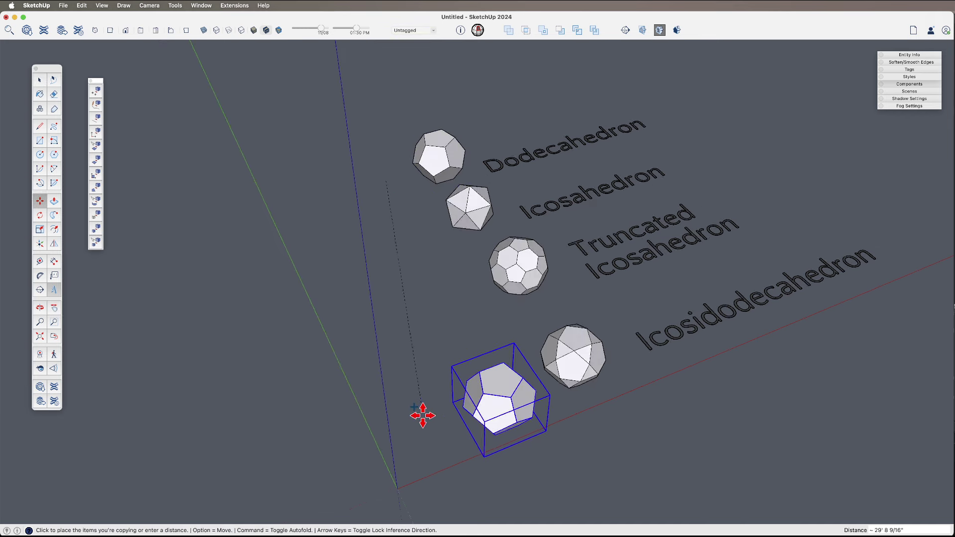
{"action": "left_click", "coordinate": [418, 406]}
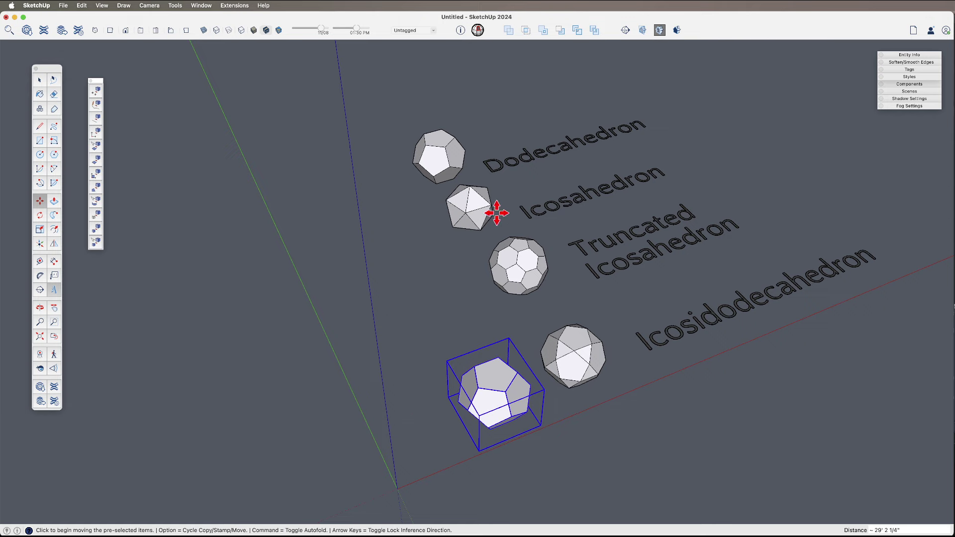
{"action": "key", "text": "space"}
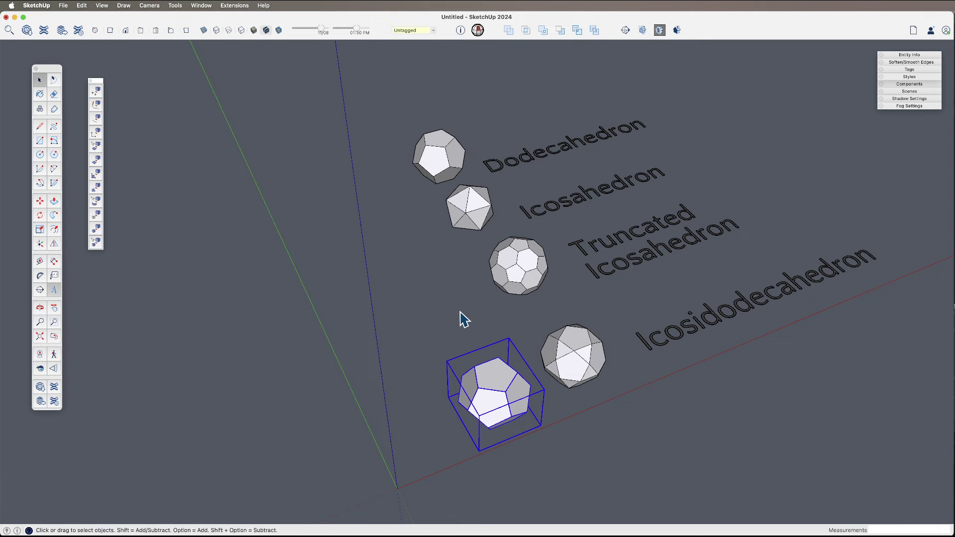
{"action": "left_click", "coordinate": [467, 324]}
Examine the copied dodecahedron's faces and compare its shape with the neighbouring icosidodecahedron and the other polyhedra.
{"action": "scroll", "coordinate": [528, 407], "scroll_direction": "up", "scroll_amount": 3}
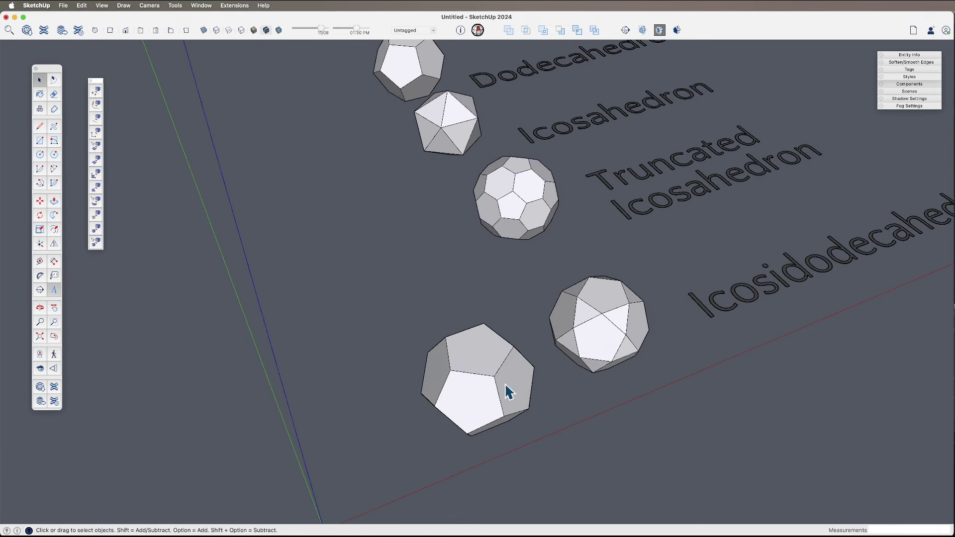
{"action": "scroll", "coordinate": [487, 378], "scroll_direction": "up", "scroll_amount": 2}
{"action": "scroll", "coordinate": [490, 348], "scroll_direction": "down", "scroll_amount": 2}
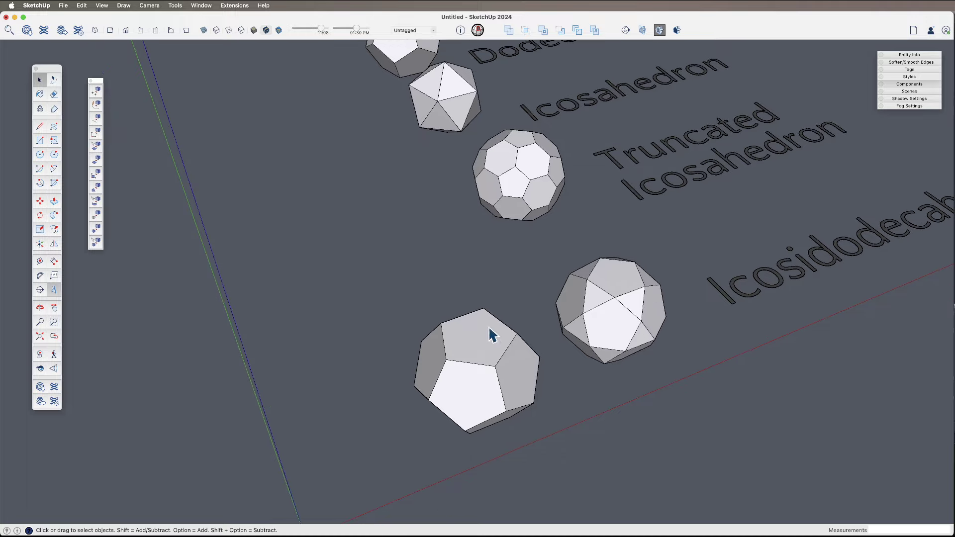
{"action": "middle_click_drag", "start_coordinate": [489, 329], "coordinate": [445, 356]}
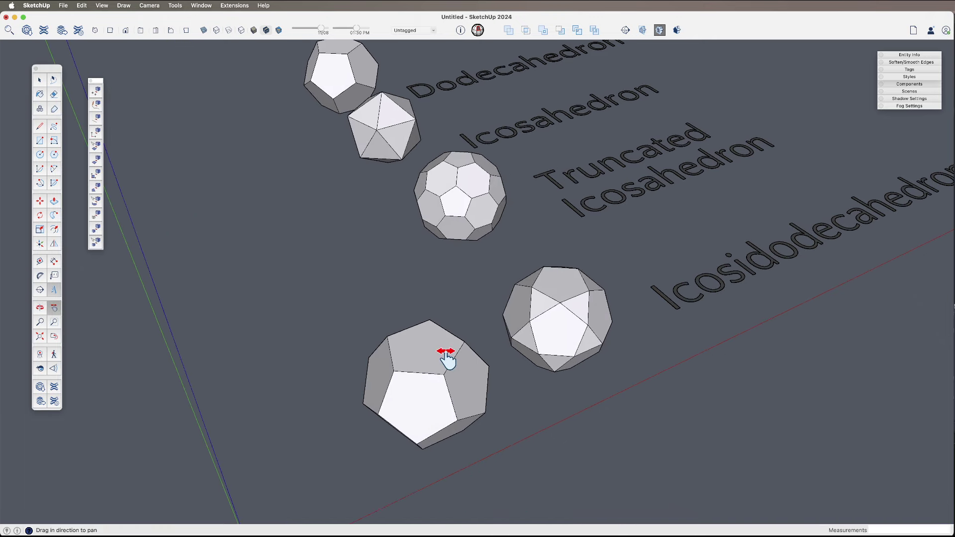
{"action": "key", "text": "space"}
{"action": "left_click", "coordinate": [421, 359]}
{"action": "scroll", "coordinate": [430, 371], "scroll_direction": "up", "scroll_amount": 4}
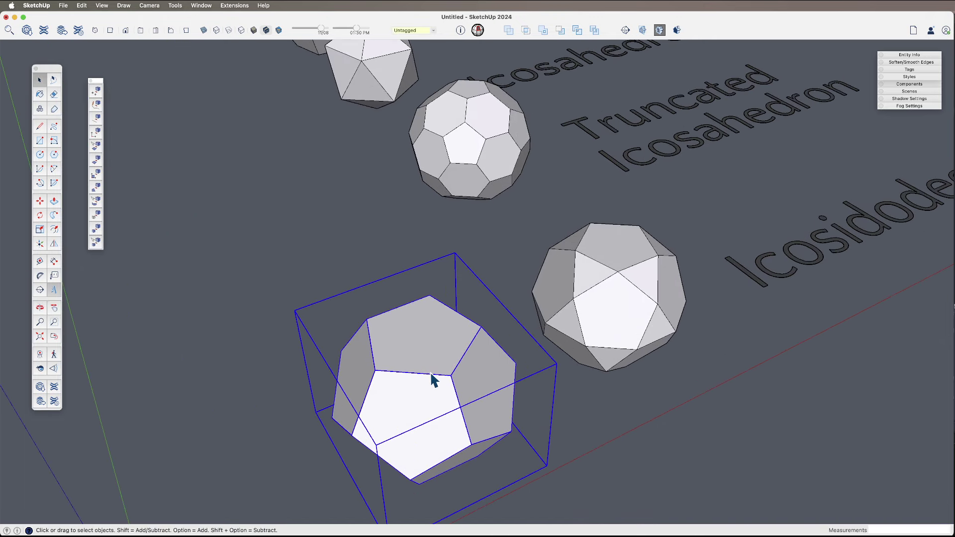
{"action": "scroll", "coordinate": [464, 386], "scroll_direction": "down", "scroll_amount": 3}
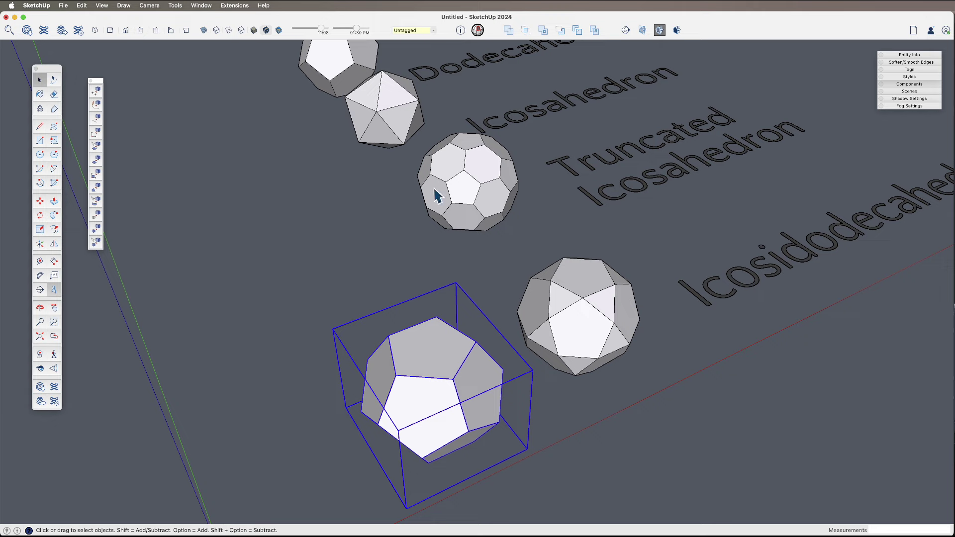
{"action": "middle_click_drag", "start_coordinate": [405, 281], "coordinate": [373, 379]}
{"action": "scroll", "coordinate": [404, 387], "scroll_direction": "up", "scroll_amount": 2}
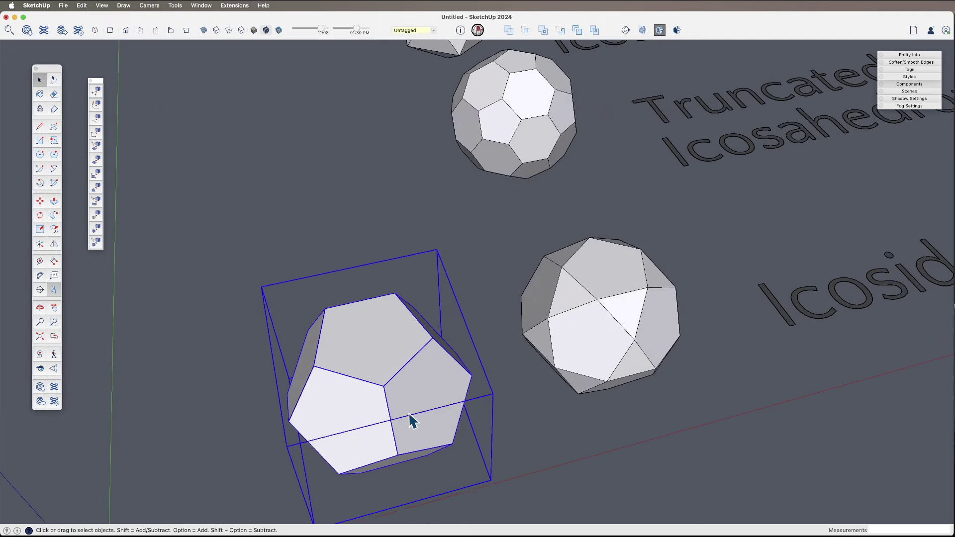
{"action": "middle_click_drag", "start_coordinate": [411, 419], "coordinate": [452, 352]}
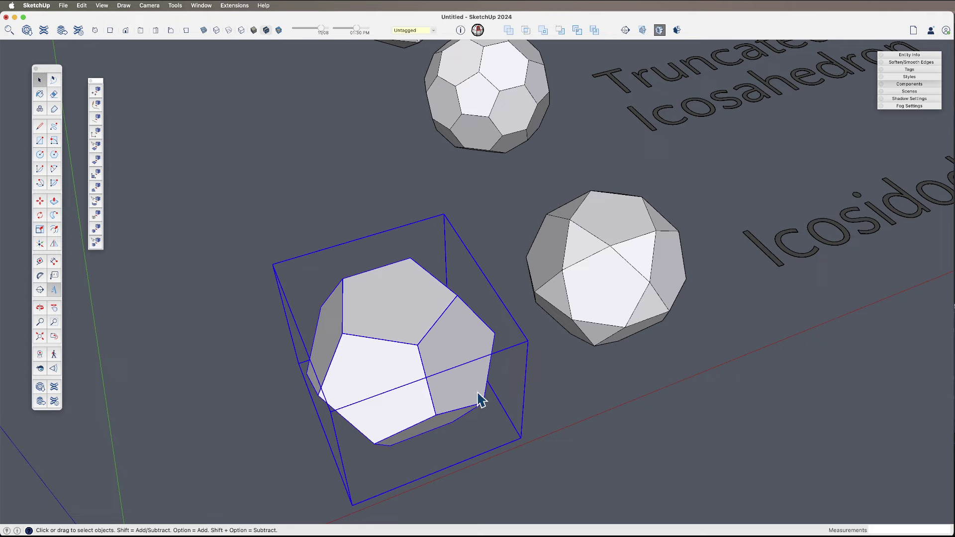
{"action": "scroll", "coordinate": [480, 399], "scroll_direction": "down", "scroll_amount": 3}
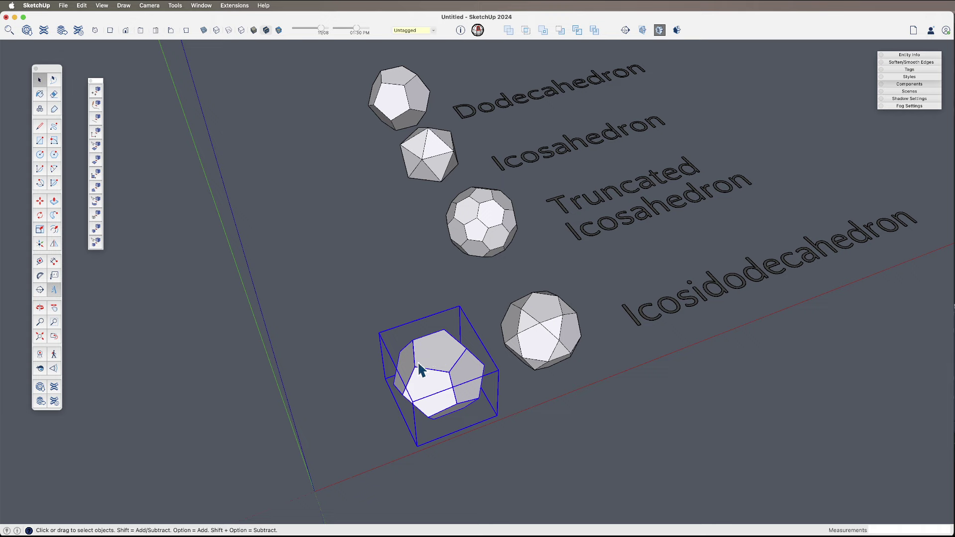
{"action": "scroll", "coordinate": [442, 381], "scroll_direction": "up", "scroll_amount": 3}
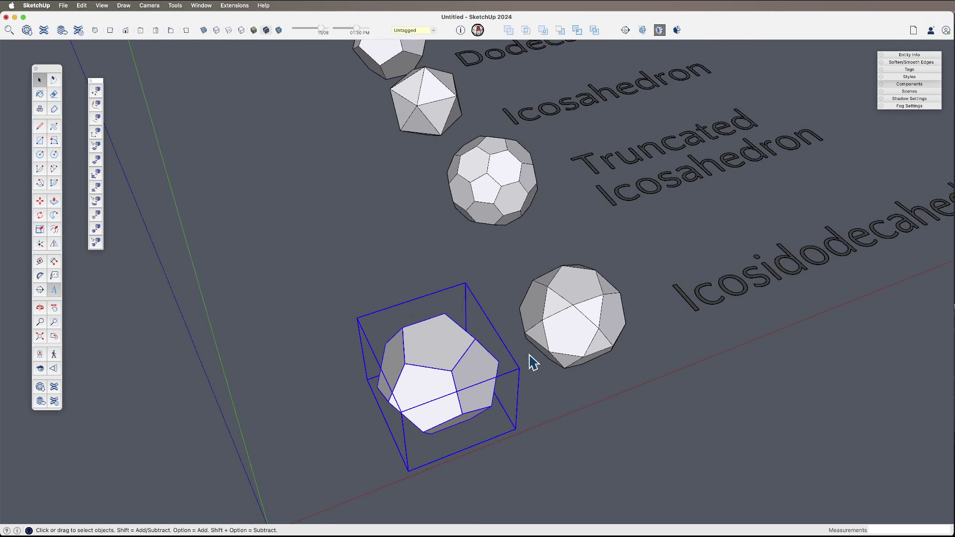
{"action": "scroll", "coordinate": [404, 368], "scroll_direction": "down", "scroll_amount": 4}
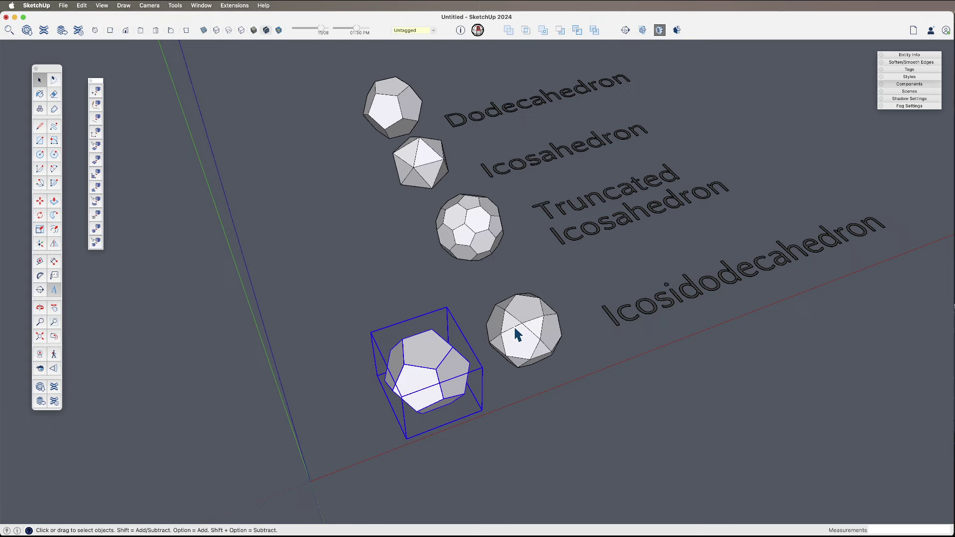
{"action": "scroll", "coordinate": [437, 382], "scroll_direction": "up", "scroll_amount": 4}
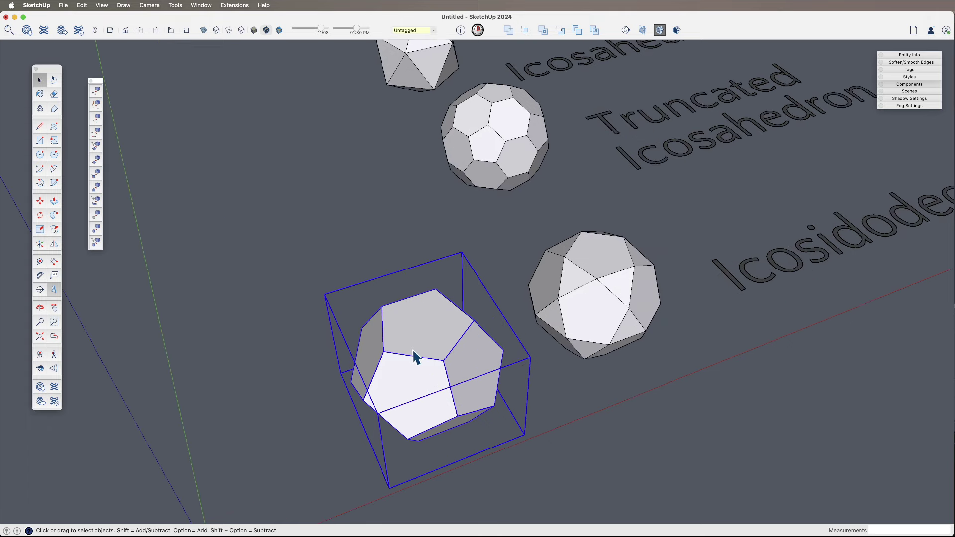
{"action": "scroll", "coordinate": [456, 387], "scroll_direction": "down", "scroll_amount": 3}
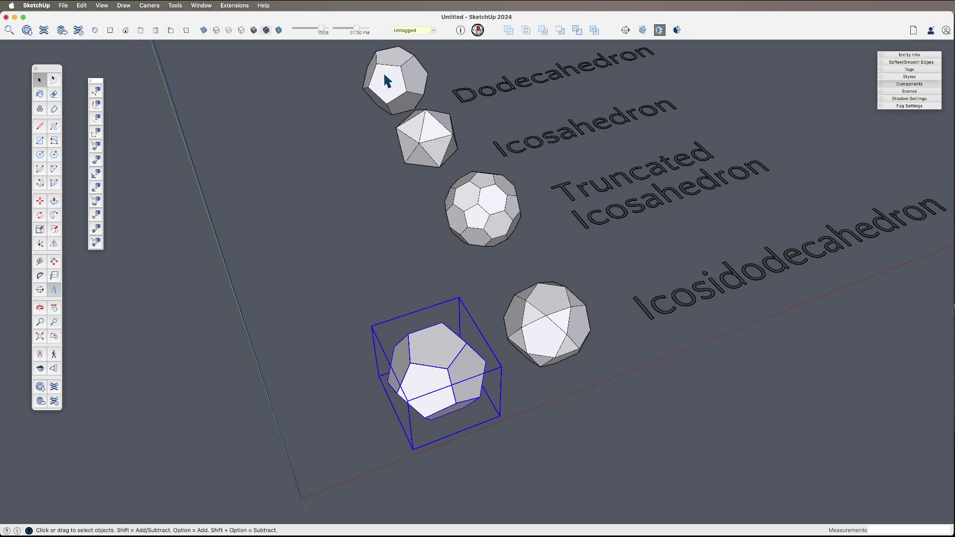
Open the dodecahedron copy for editing and convert all its faces to matching components with Faces to Components-Uniform.
{"action": "double_click", "coordinate": [427, 361]}
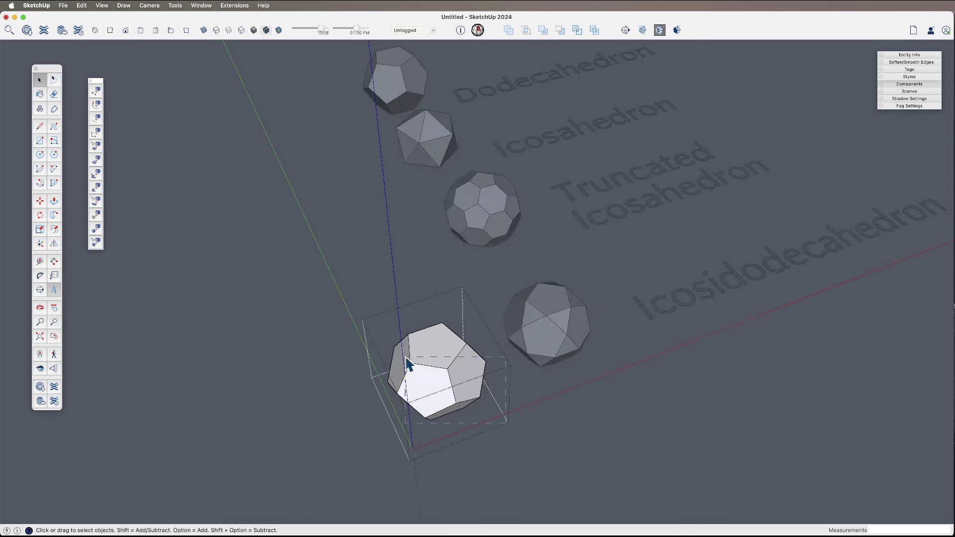
{"action": "left_click_drag", "start_coordinate": [339, 309], "coordinate": [338, 308]}
{"action": "scroll", "coordinate": [448, 382], "scroll_direction": "up", "scroll_amount": 5}
{"action": "left_click", "coordinate": [438, 381]}
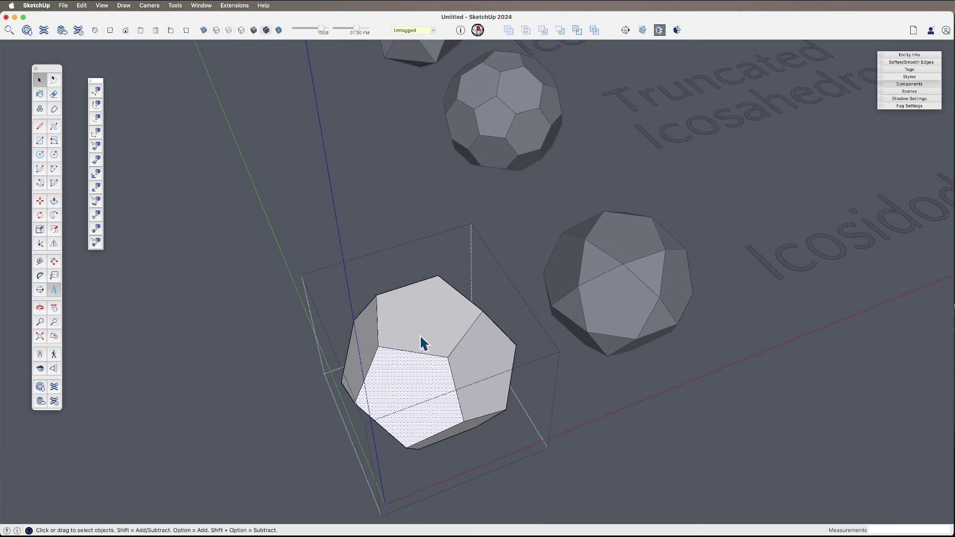
{"action": "left_click", "coordinate": [420, 336]}
{"action": "left_click", "coordinate": [465, 373]}
{"action": "left_click_drag", "start_coordinate": [307, 277], "coordinate": [269, 259]}
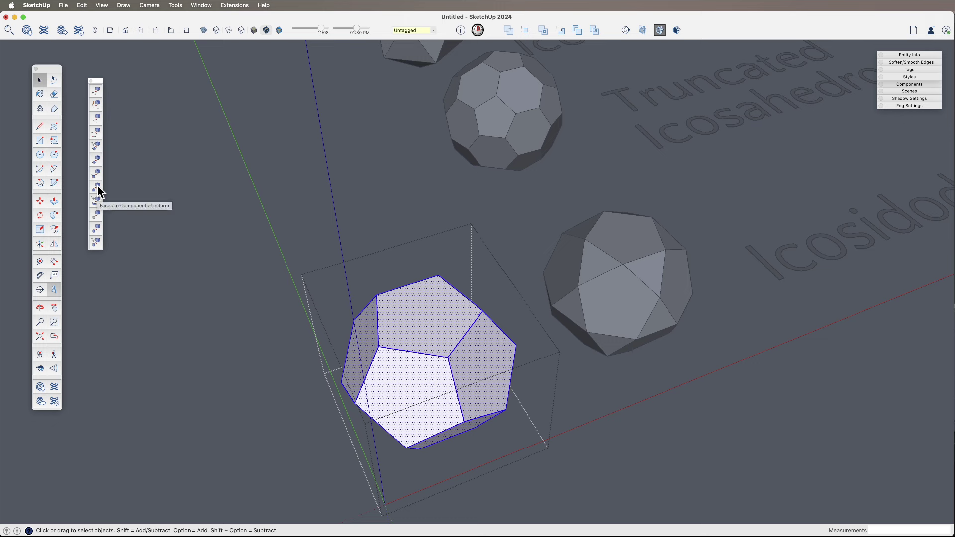
{"action": "left_click", "coordinate": [98, 190]}
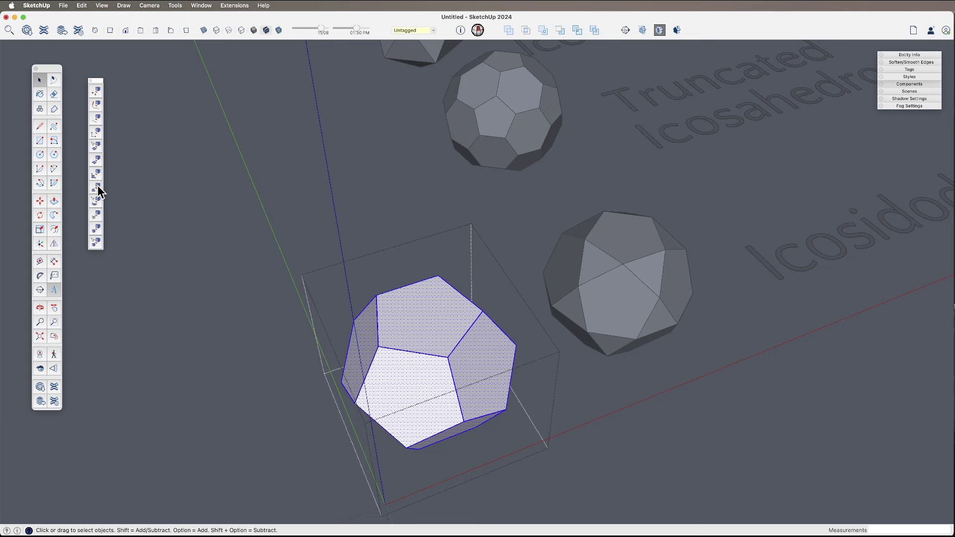
Check several individual face components of the dodecahedron copy and open the upper pentagon component for editing.
{"action": "left_click", "coordinate": [442, 336]}
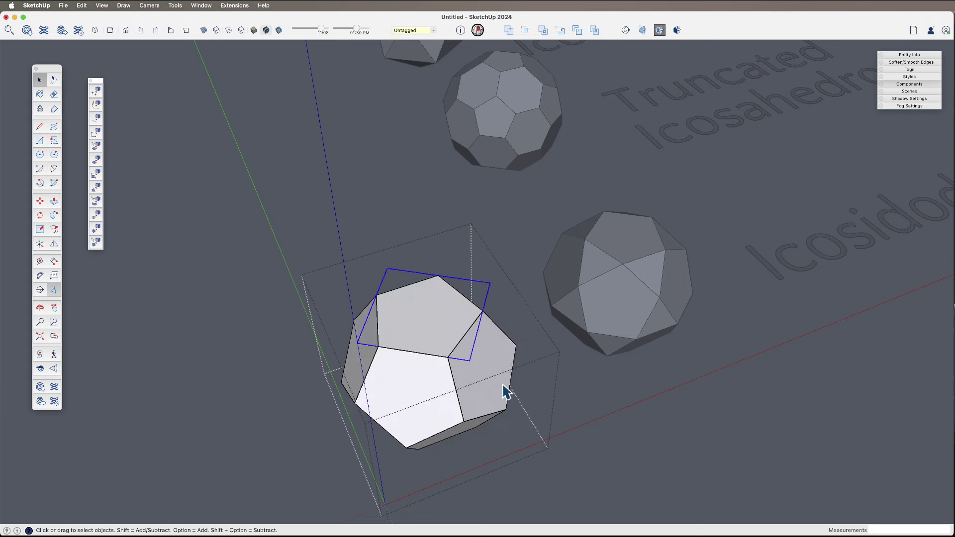
{"action": "left_click", "coordinate": [500, 384]}
{"action": "left_click", "coordinate": [434, 367]}
{"action": "double_click", "coordinate": [438, 328]}
{"action": "left_click", "coordinate": [456, 337]}
Offset the upper pentagon's outline inward by about 2 7/16" inside its component.
{"action": "scroll", "coordinate": [457, 337], "scroll_direction": "up", "scroll_amount": 3}
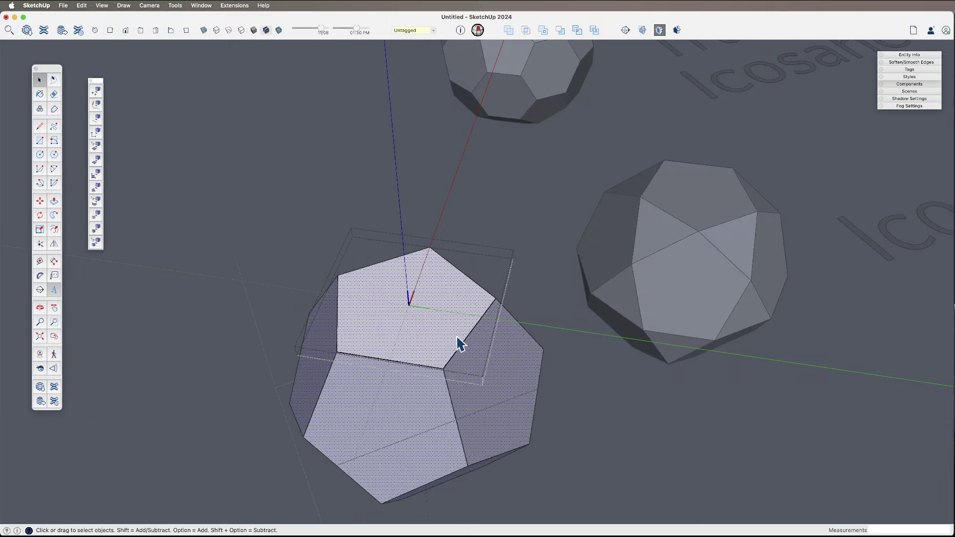
{"action": "key", "text": "f"}
{"action": "left_click", "coordinate": [456, 340]}
{"action": "left_click", "coordinate": [457, 338]}
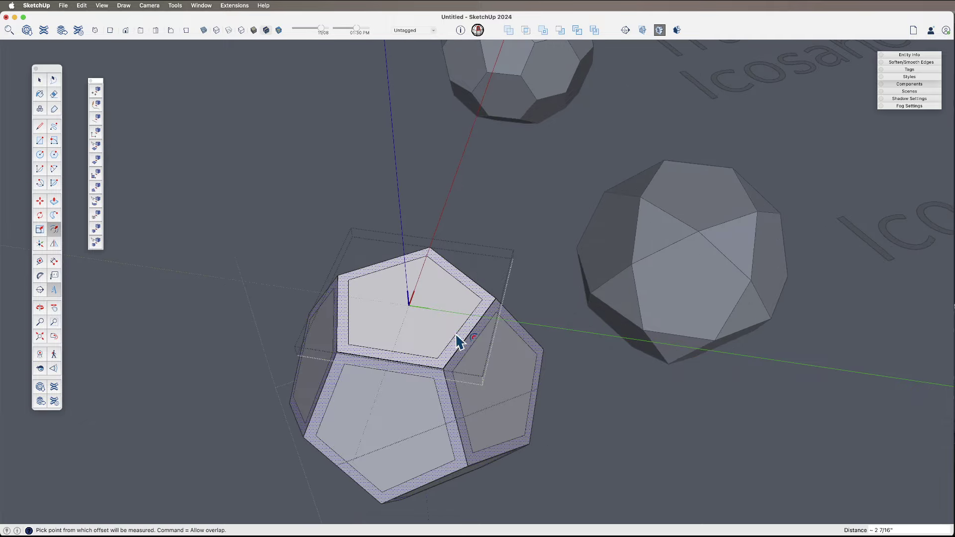
Try recessing the inner pentagon face with Push/Pull, and undo both the recess and the offset.
{"action": "key", "text": "p"}
{"action": "left_click", "coordinate": [428, 334]}
{"action": "left_click", "coordinate": [429, 341]}
{"action": "scroll", "coordinate": [429, 343], "scroll_direction": "down", "scroll_amount": 3}
{"action": "middle_click_drag", "start_coordinate": [429, 343], "coordinate": [398, 366], "text": "shift"}
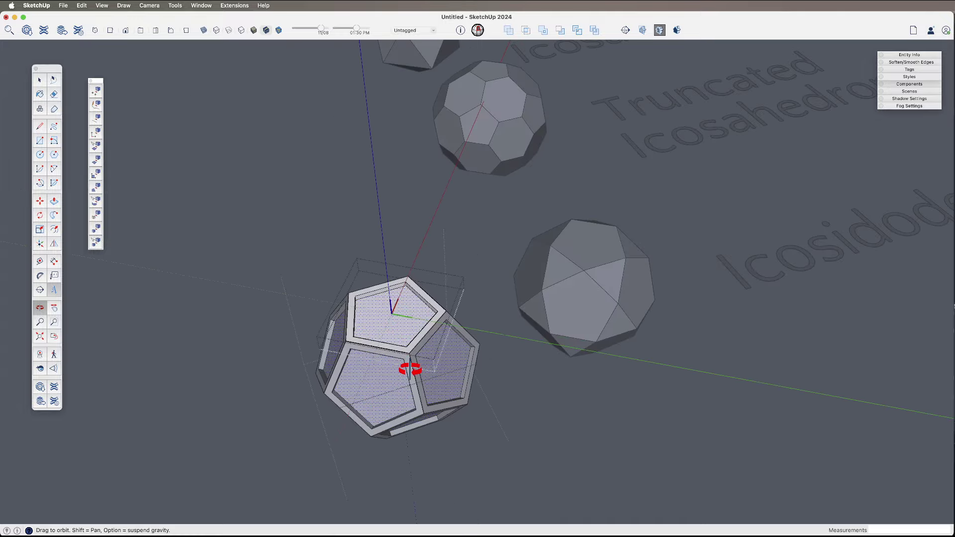
{"action": "key", "text": "super+z"}
{"action": "key", "text": "super+z"}
Draw a line about 1' 6 5/16" long joining the midpoints of two adjacent edges of the upper pentagon.
{"action": "scroll", "coordinate": [411, 382], "scroll_direction": "up", "scroll_amount": 3}
{"action": "key", "text": "l"}
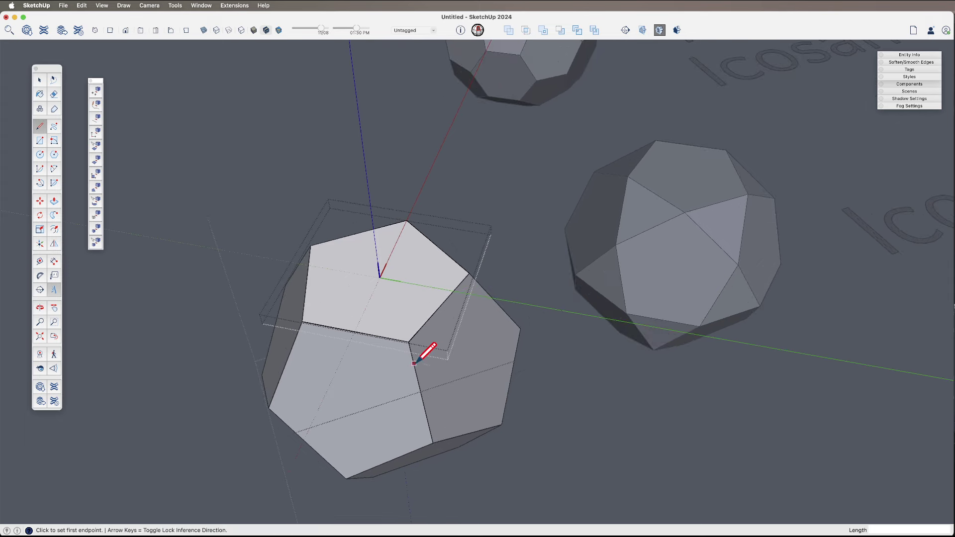
{"action": "left_click", "coordinate": [440, 306]}
{"action": "left_click", "coordinate": [355, 332]}
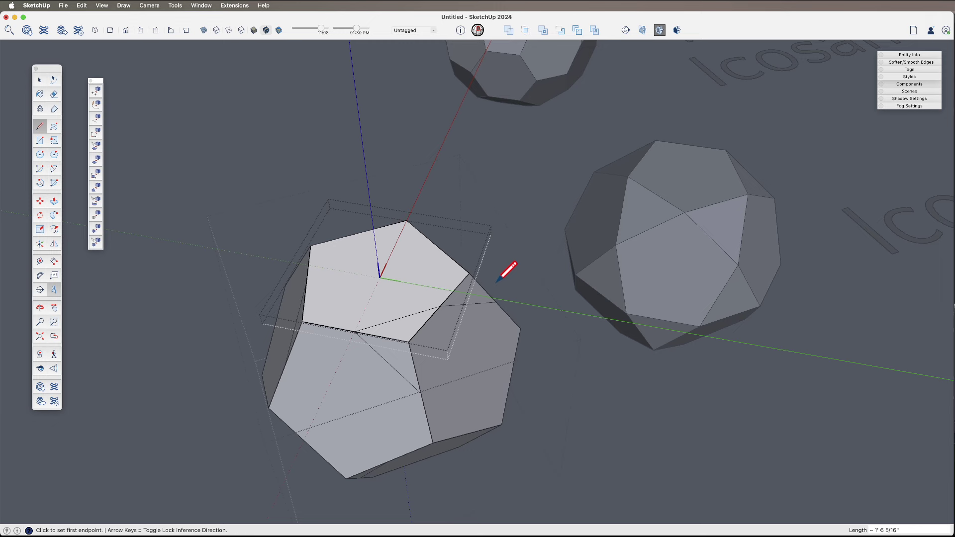
Draw an inscribed pentagon from the component's centre to the lower edge's midpoint, with a radius of about 1' 3 9/16".
{"action": "key", "text": "shift+p"}
{"action": "left_click", "coordinate": [379, 278]}
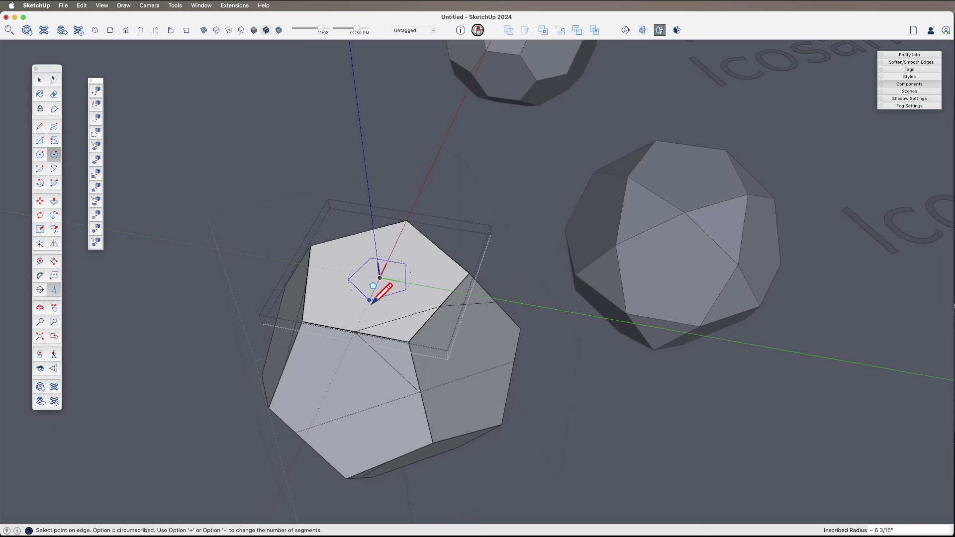
{"action": "left_click", "coordinate": [354, 331]}
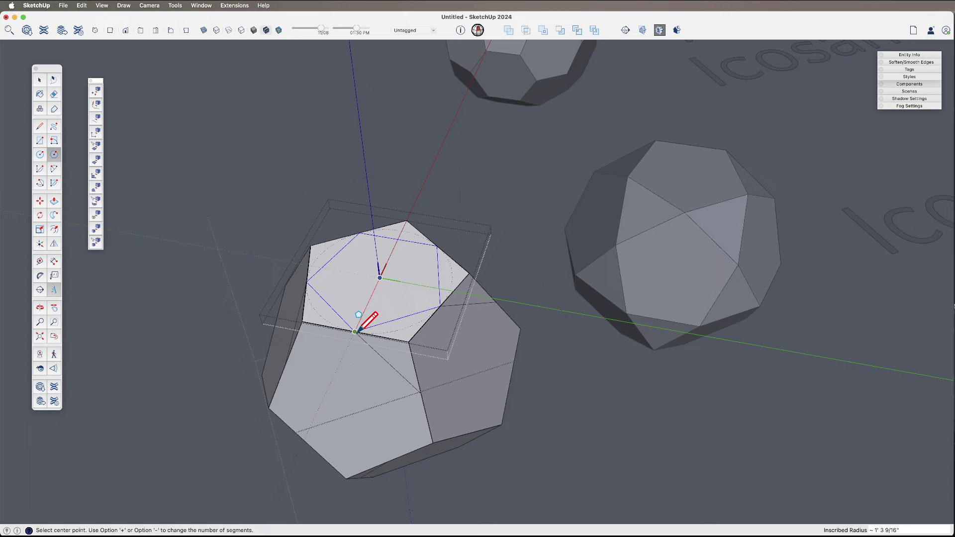
Erase the upper pentagon's outer edges so only the inscribed pentagon remains in the component.
{"action": "key", "text": "e"}
{"action": "left_click", "coordinate": [405, 340]}
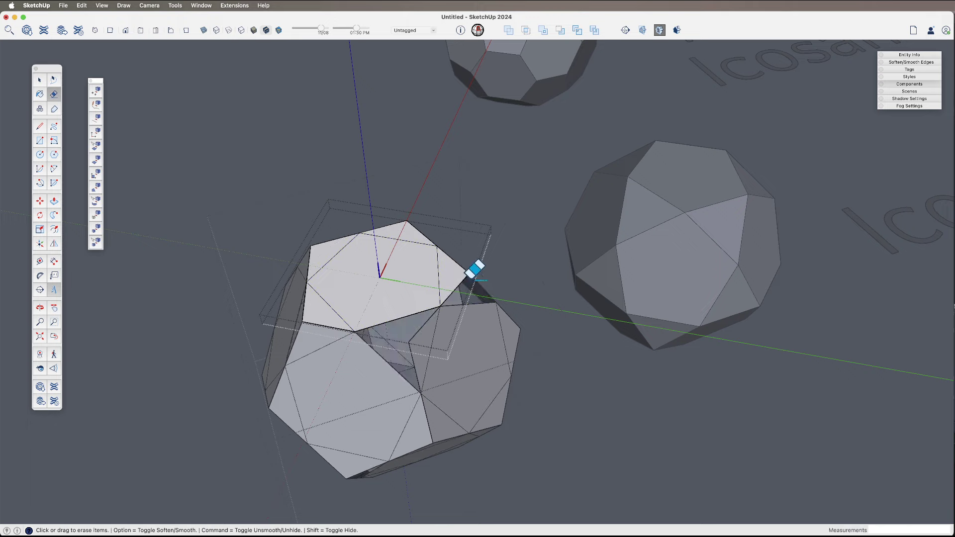
{"action": "left_click", "coordinate": [462, 263]}
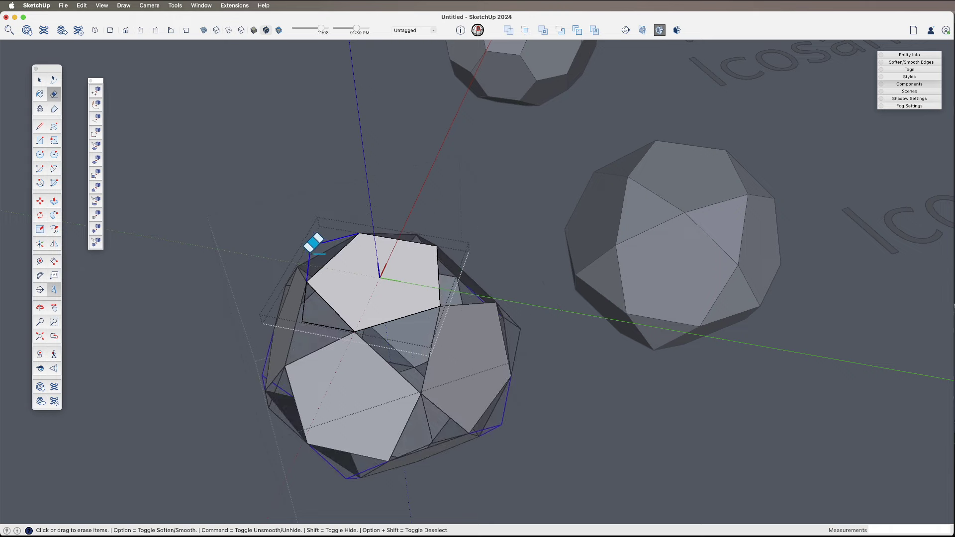
Close the open component and group, and erase the edited practice solid beside the sample icosidodecahedron.
{"action": "scroll", "coordinate": [316, 319], "scroll_direction": "down", "scroll_amount": 3}
{"action": "middle_click_drag", "start_coordinate": [373, 364], "coordinate": [407, 325]}
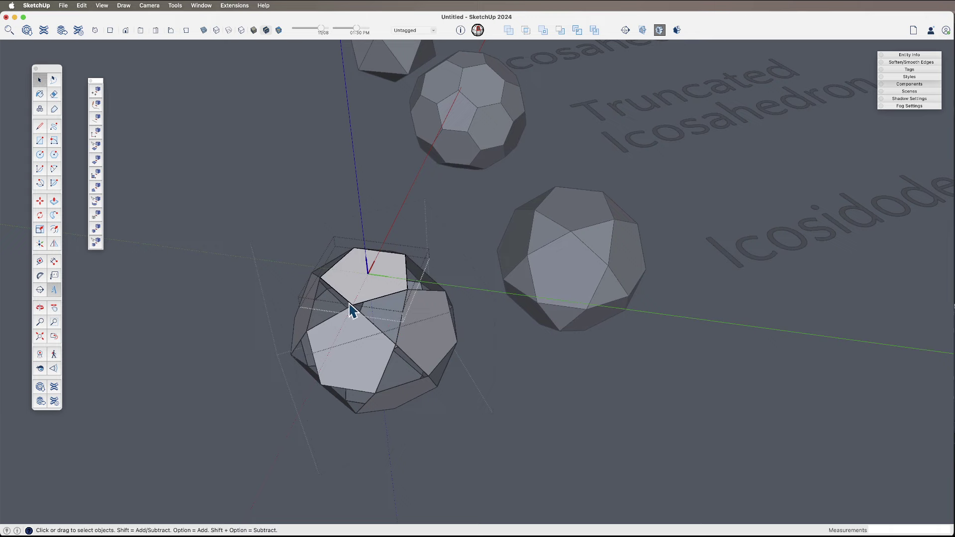
{"action": "middle_click_drag", "start_coordinate": [462, 334], "coordinate": [477, 393]}
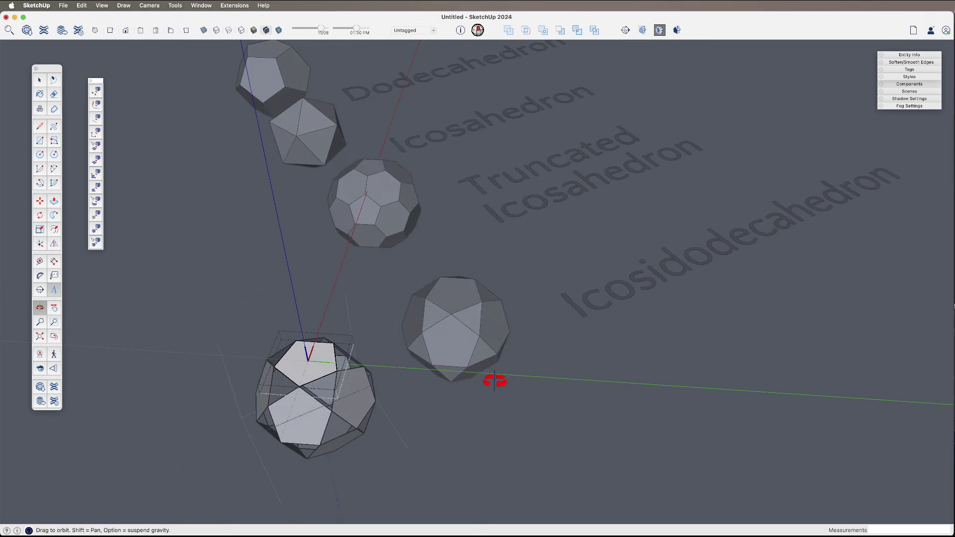
{"action": "scroll", "coordinate": [316, 399], "scroll_direction": "up", "scroll_amount": 3}
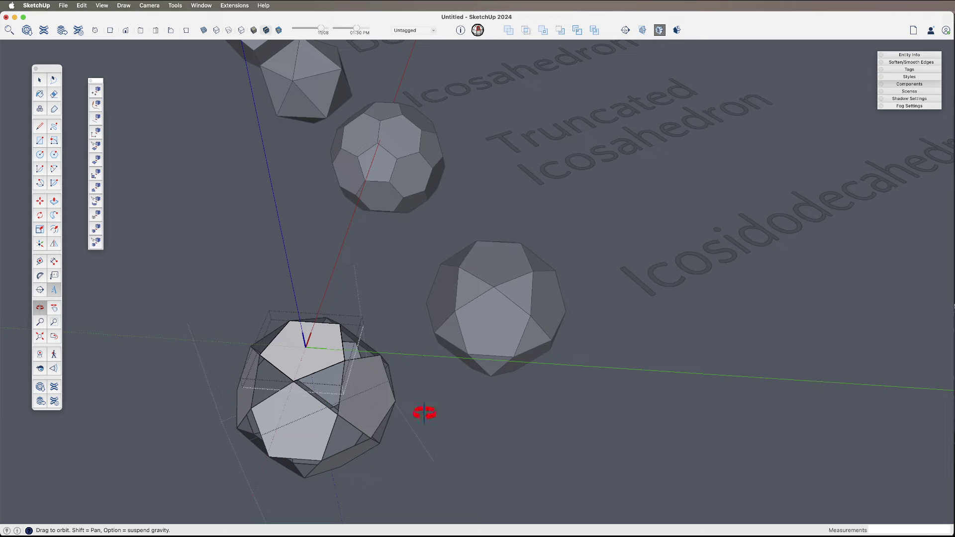
{"action": "scroll", "coordinate": [326, 341], "scroll_direction": "down", "scroll_amount": 2}
{"action": "middle_click_drag", "start_coordinate": [358, 360], "coordinate": [362, 381], "text": "shift"}
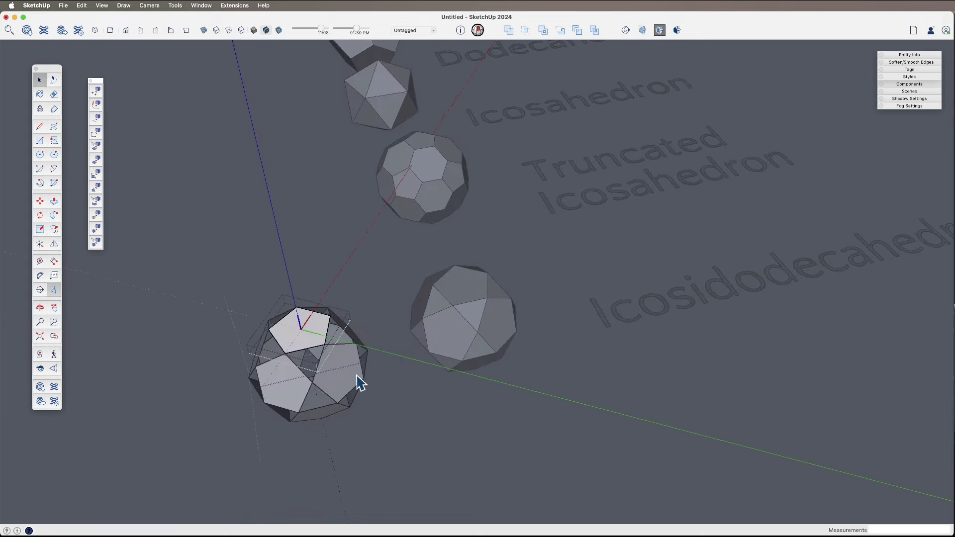
{"action": "left_click", "coordinate": [405, 414]}
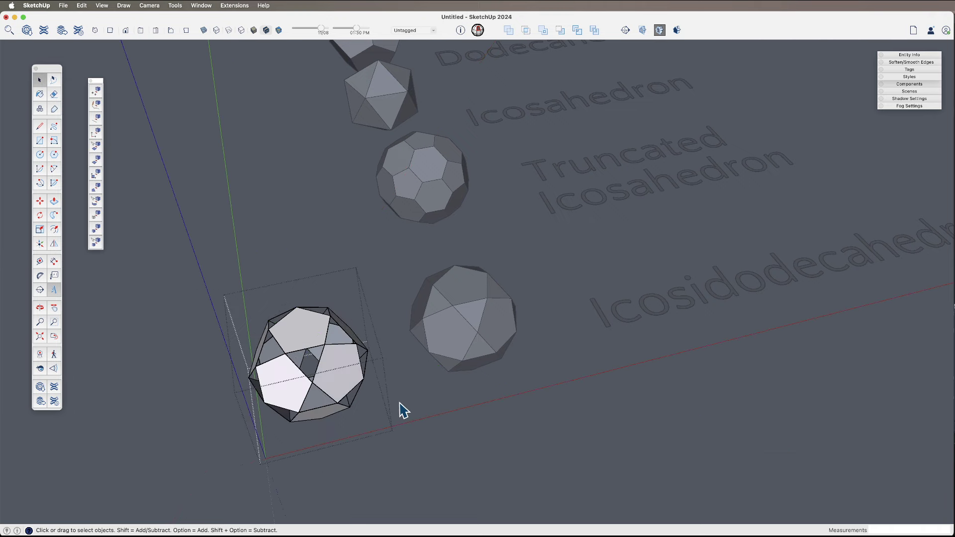
{"action": "scroll", "coordinate": [390, 432], "scroll_direction": "down", "scroll_amount": 3}
{"action": "key", "text": "e"}
{"action": "left_click_drag", "start_coordinate": [348, 387], "coordinate": [328, 375]}
{"action": "mouse_move", "coordinate": [359, 329]}
{"action": "middle_mouse_down", "text": "shift"}
{"action": "mouse_move", "coordinate": [359, 354]}
{"action": "mouse_move", "coordinate": [439, 403]}
{"action": "middle_mouse_up", "text": "shift"}
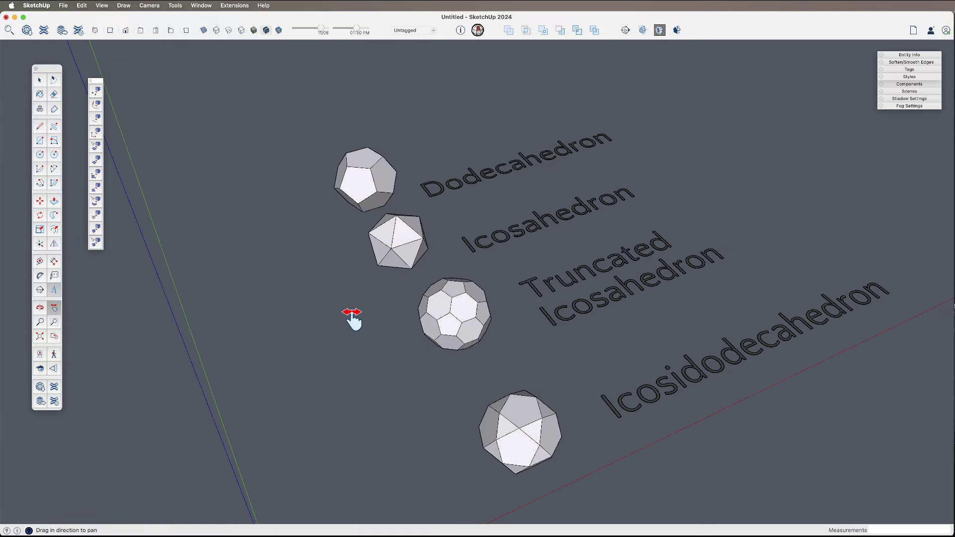
{"action": "middle_click_drag", "start_coordinate": [352, 313], "coordinate": [447, 393], "text": "shift"}
{"action": "key", "text": "space"}
{"action": "left_click", "coordinate": [412, 238]}
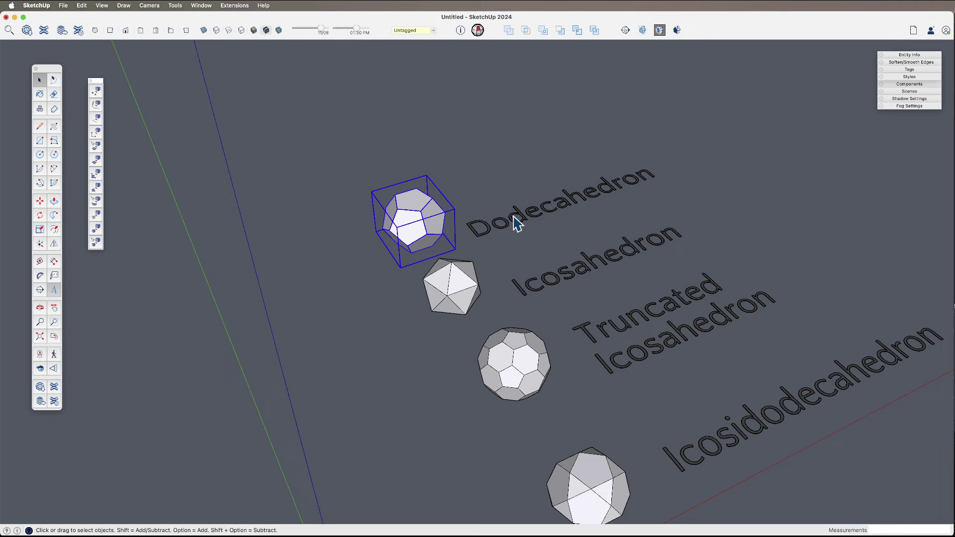
{"action": "key", "text": "o"}
{"action": "left_click_drag", "start_coordinate": [478, 352], "coordinate": [507, 315]}
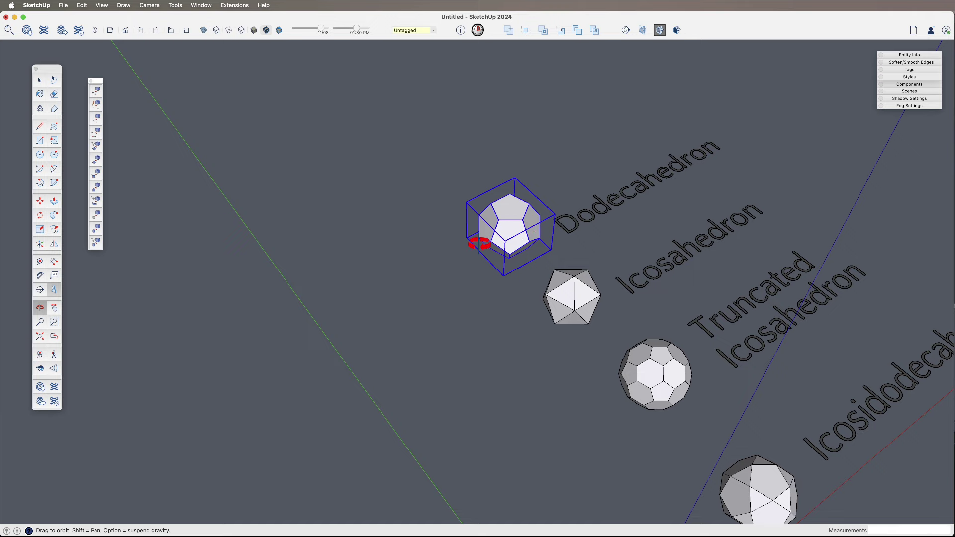
{"action": "scroll", "coordinate": [473, 261], "scroll_direction": "up", "scroll_amount": 3}
{"action": "key", "text": "m"}
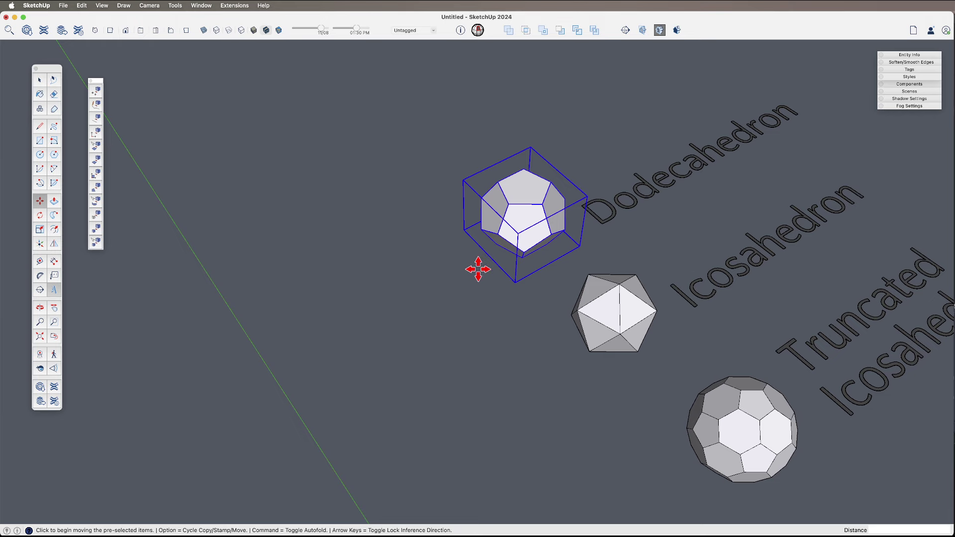
{"action": "key", "text": "space"}
{"action": "left_click", "coordinate": [478, 290]}
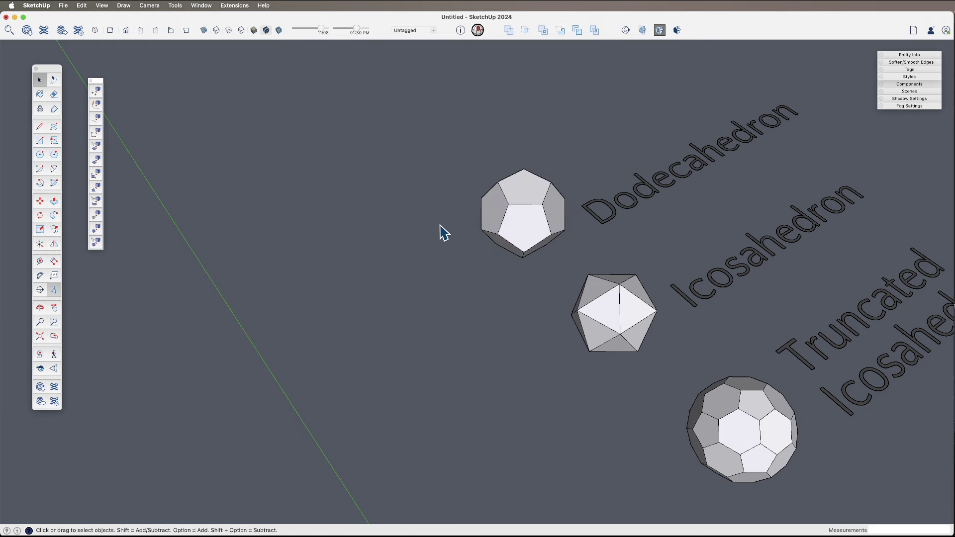
Draw a five-sided polygon on the ground beside the sample dodecahedron, with an inscribed radius of about 2' 5 1/4".
{"action": "middle_click_drag", "start_coordinate": [462, 252], "coordinate": [507, 258], "text": "shift"}
{"action": "middle_click_drag", "start_coordinate": [506, 259], "coordinate": [484, 322]}
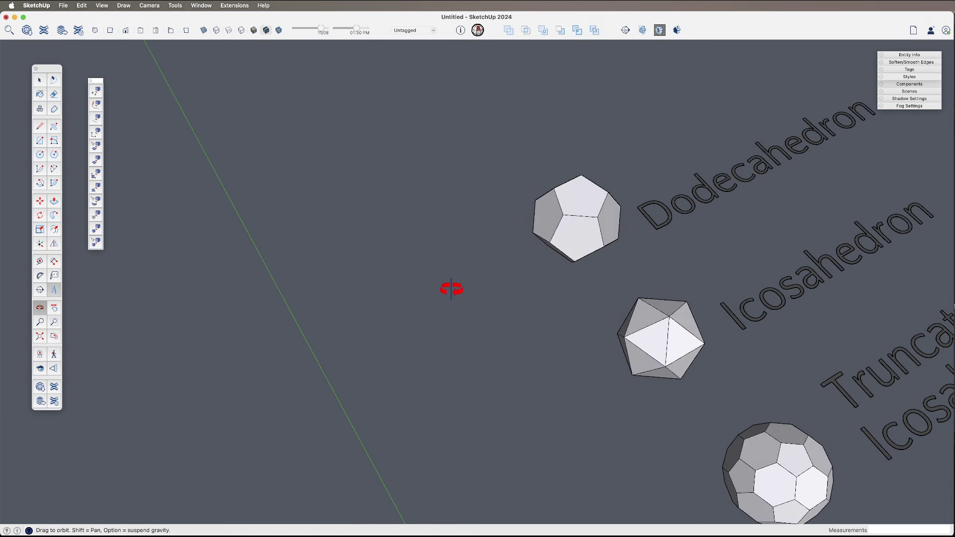
{"action": "key", "text": "n"}
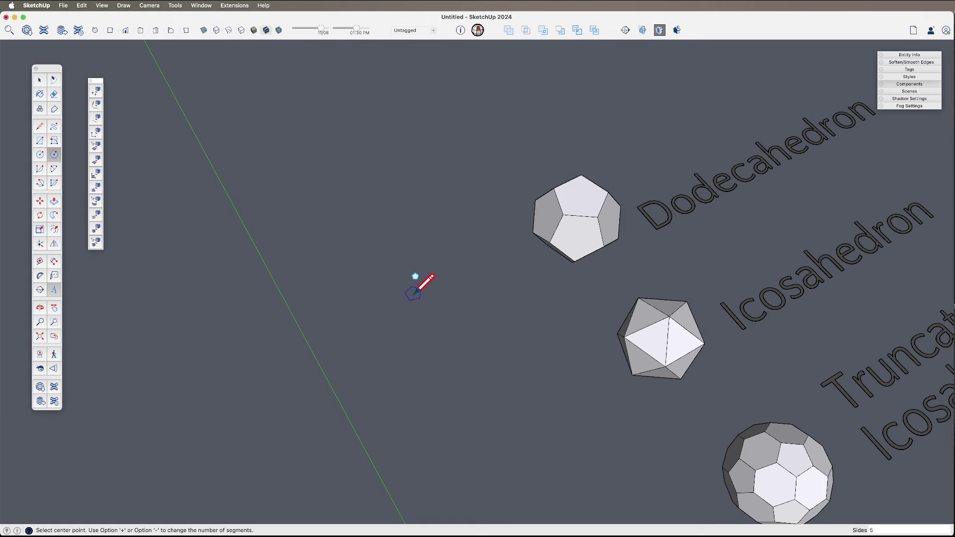
{"action": "left_click", "coordinate": [431, 297]}
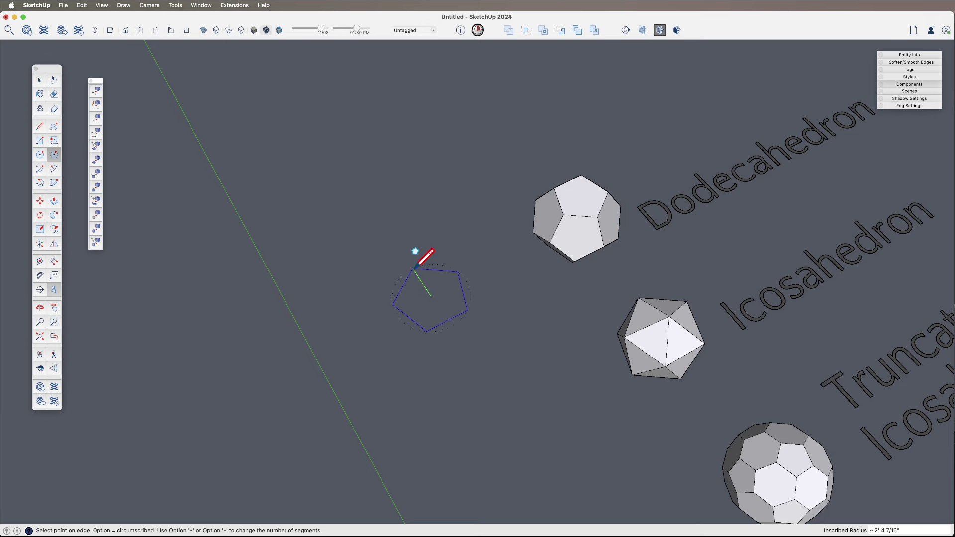
{"action": "left_click", "coordinate": [413, 268]}
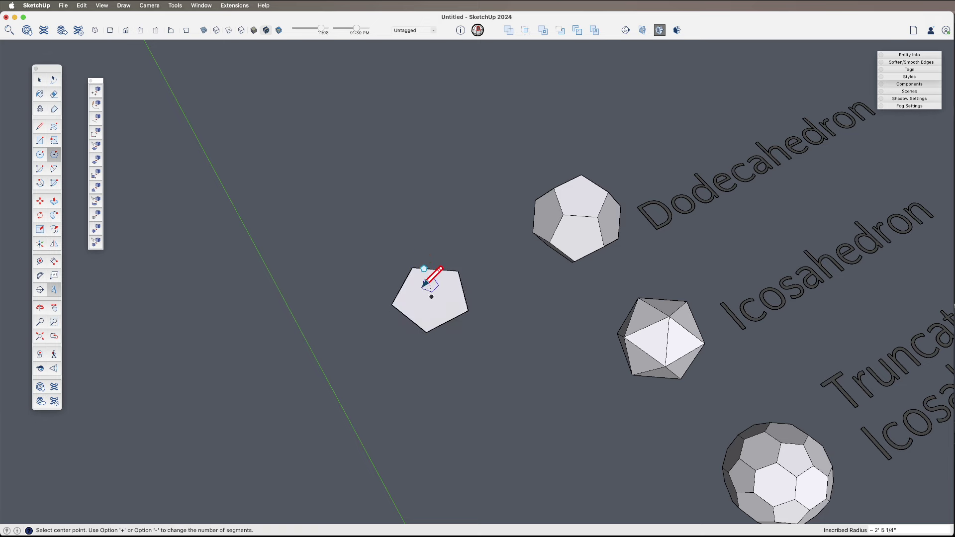
Make a group from the new pentagon's face and bounding edges.
{"action": "middle_click_drag", "start_coordinate": [424, 284], "coordinate": [421, 319]}
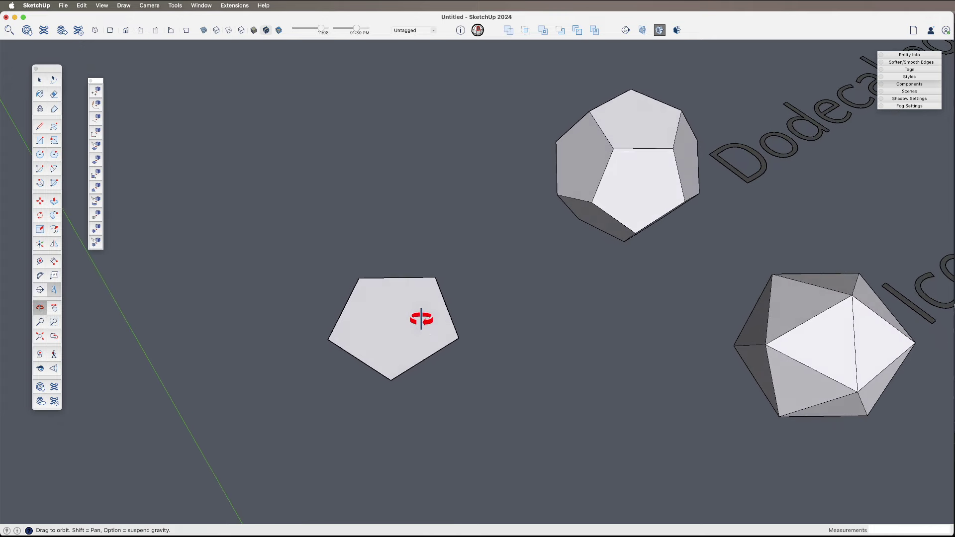
{"action": "key", "text": "space"}
{"action": "left_click", "coordinate": [409, 326]}
{"action": "scroll", "coordinate": [409, 326], "scroll_direction": "down", "scroll_amount": 2}
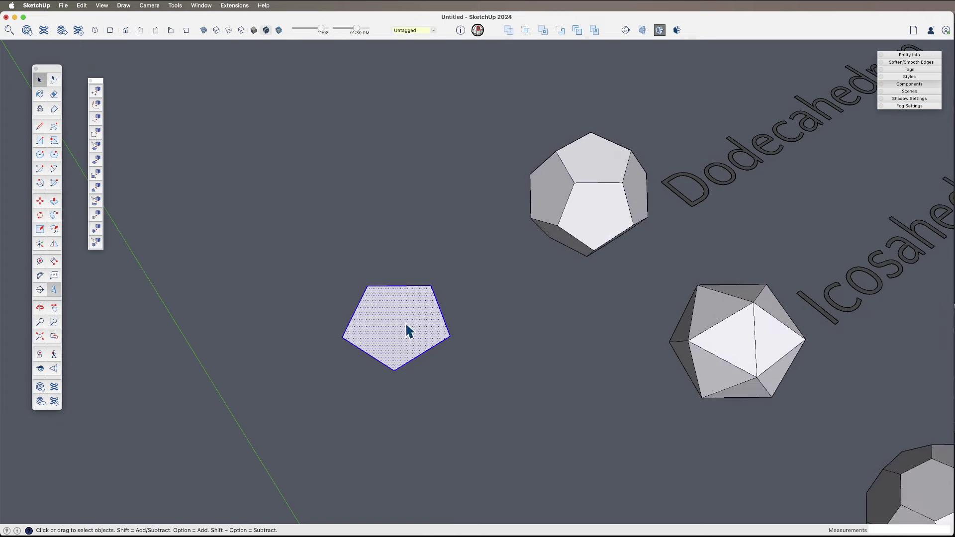
{"action": "key", "text": "g"}
Examine the sample dodecahedron from several angles for how its side faces tilt and meet at the base.
{"action": "middle_click_drag", "start_coordinate": [406, 324], "coordinate": [473, 249], "text": "shift"}
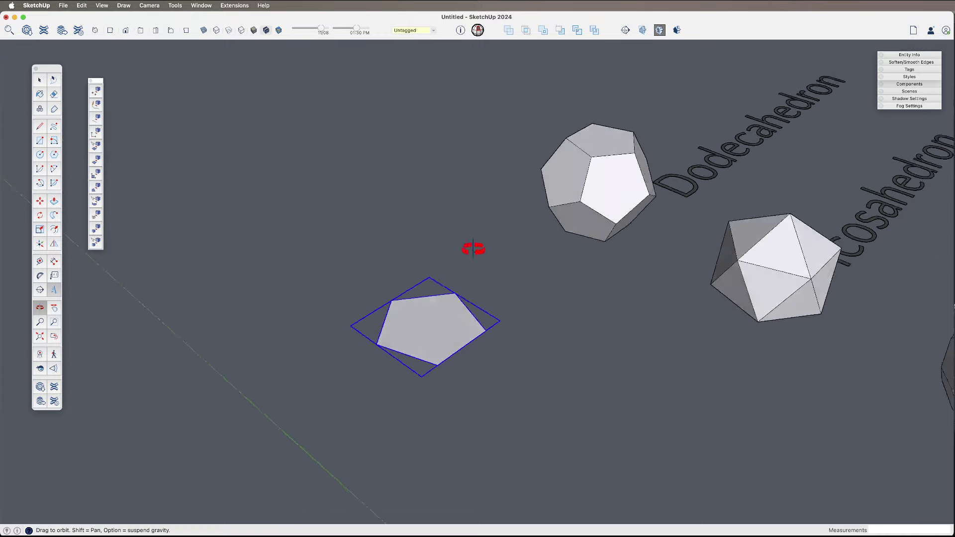
{"action": "left_click_drag", "start_coordinate": [472, 248], "coordinate": [443, 234]}
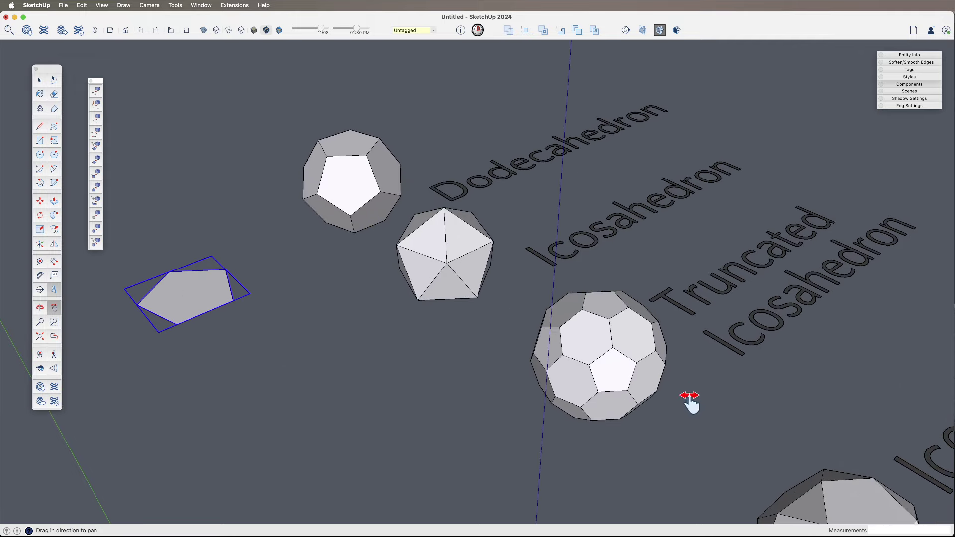
{"action": "left_click_drag", "start_coordinate": [461, 330], "coordinate": [512, 333]}
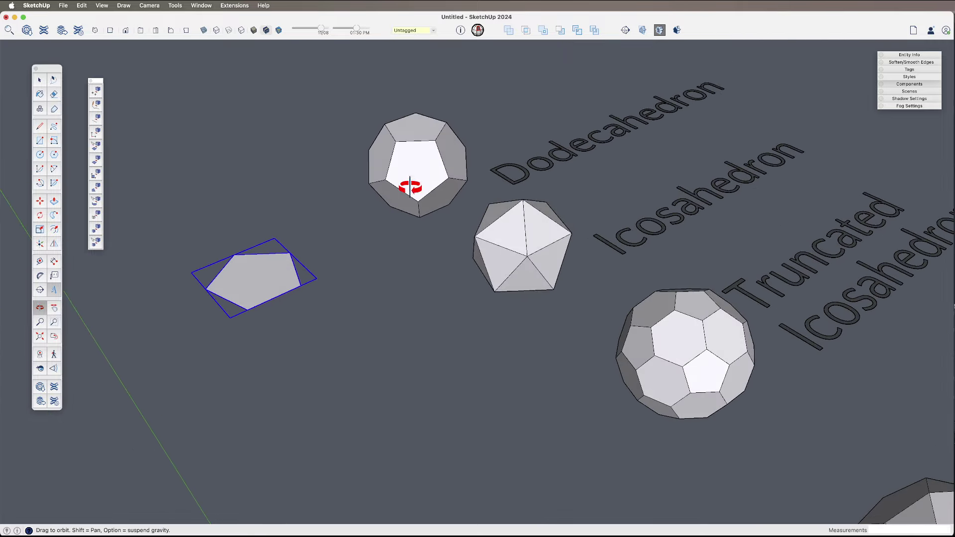
{"action": "left_click_drag", "start_coordinate": [458, 231], "coordinate": [503, 237]}
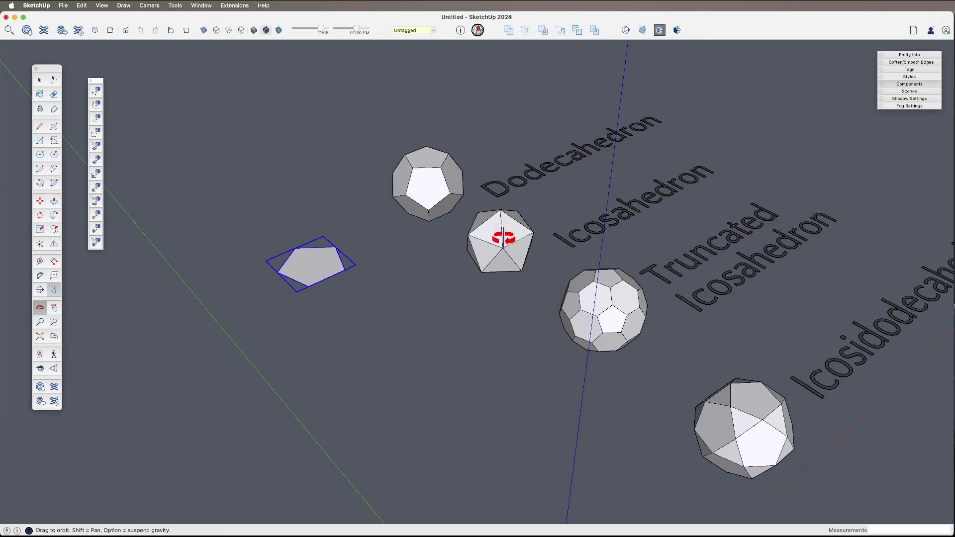
{"action": "scroll", "coordinate": [422, 195], "scroll_direction": "up", "scroll_amount": 8}
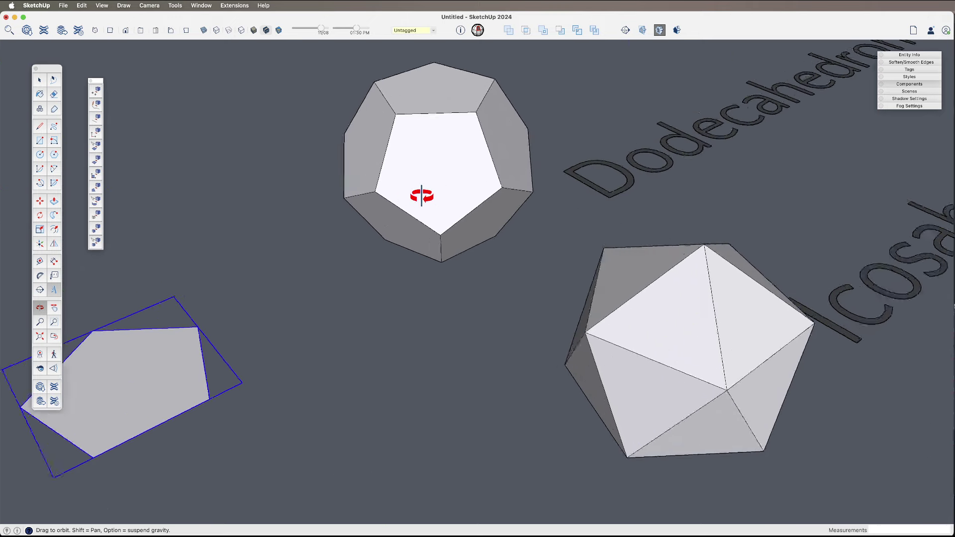
{"action": "left_click_drag", "start_coordinate": [422, 194], "coordinate": [454, 148]}
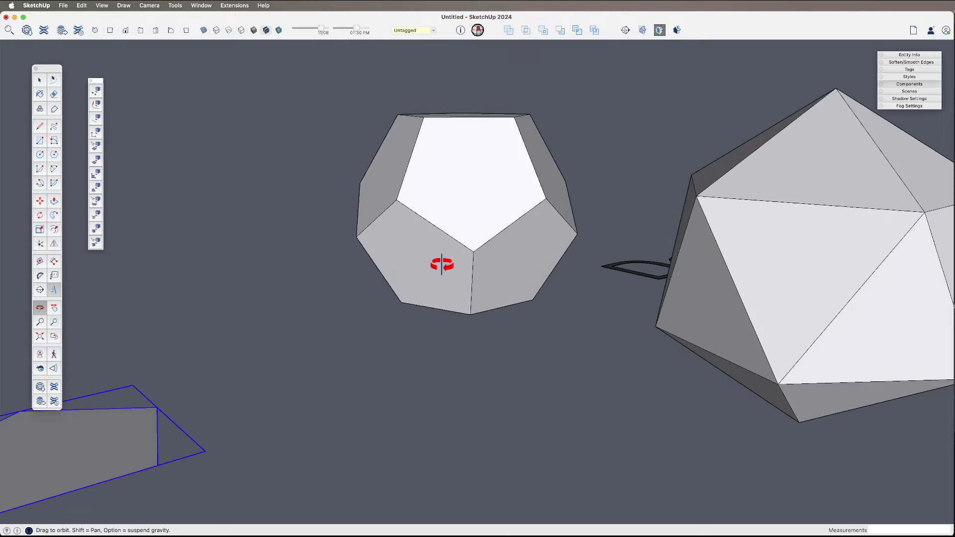
{"action": "left_click_drag", "start_coordinate": [441, 264], "coordinate": [486, 313]}
{"action": "key", "text": "space"}
{"action": "left_click", "coordinate": [422, 313]}
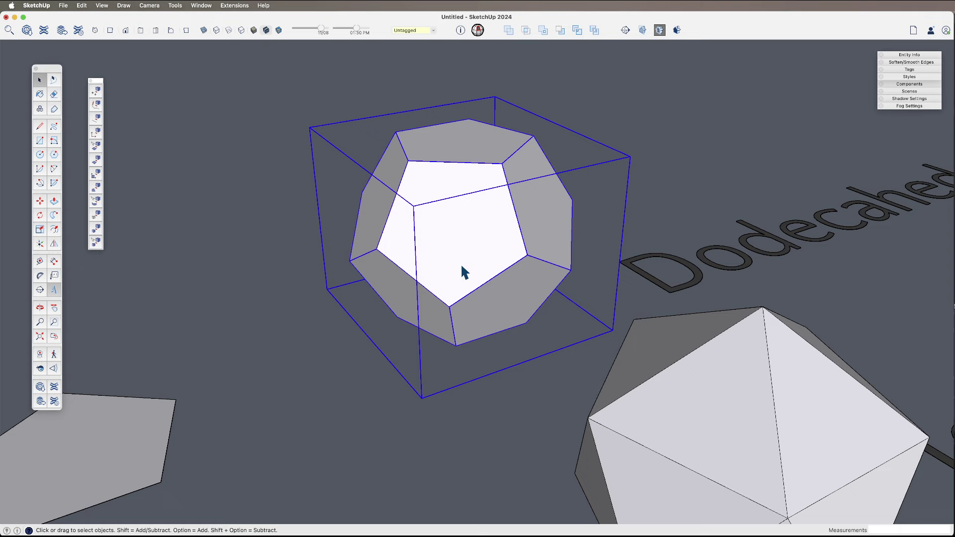
{"action": "middle_click_drag", "start_coordinate": [482, 319], "coordinate": [490, 240], "text": "shift"}
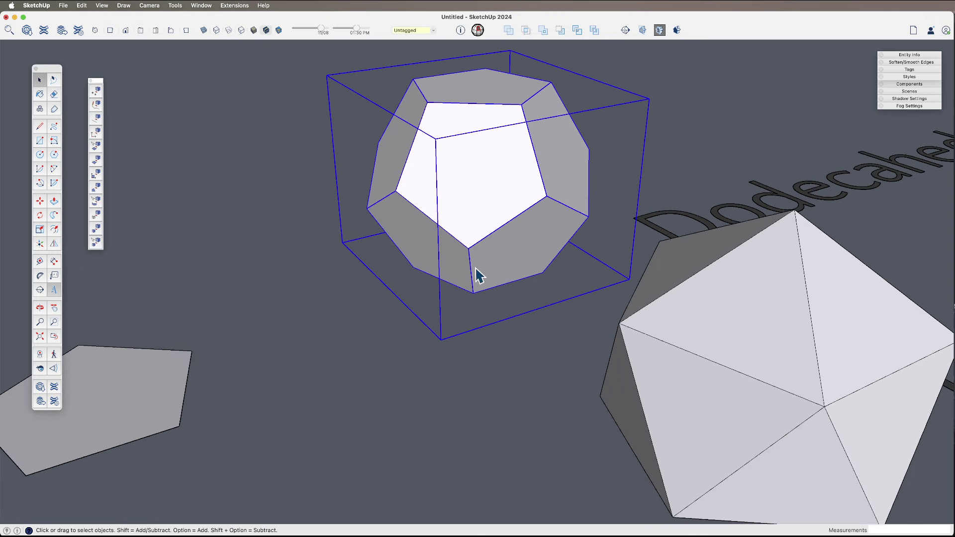
Draw a line about 2' 5 1/4" long from the ground pentagon's centre to its nearest corner.
{"action": "scroll", "coordinate": [468, 287], "scroll_direction": "down", "scroll_amount": 5}
{"action": "middle_click_drag", "start_coordinate": [368, 307], "coordinate": [423, 282], "text": "shift"}
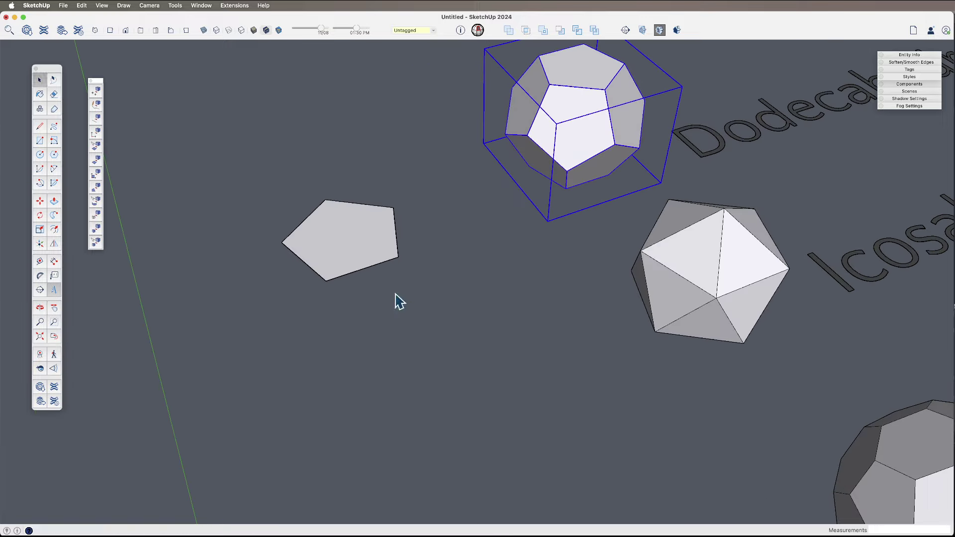
{"action": "middle_click_drag", "start_coordinate": [348, 244], "coordinate": [422, 245], "text": "shift"}
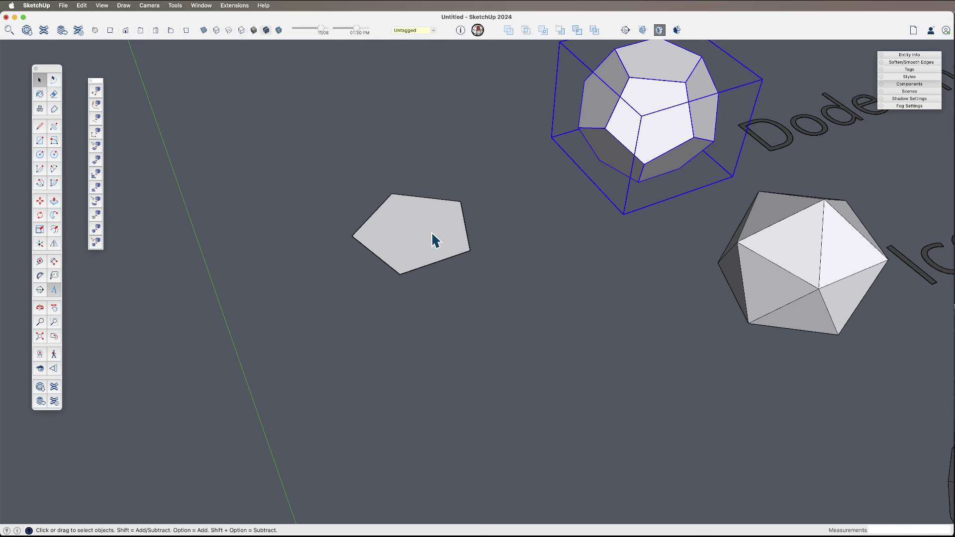
{"action": "key", "text": "l"}
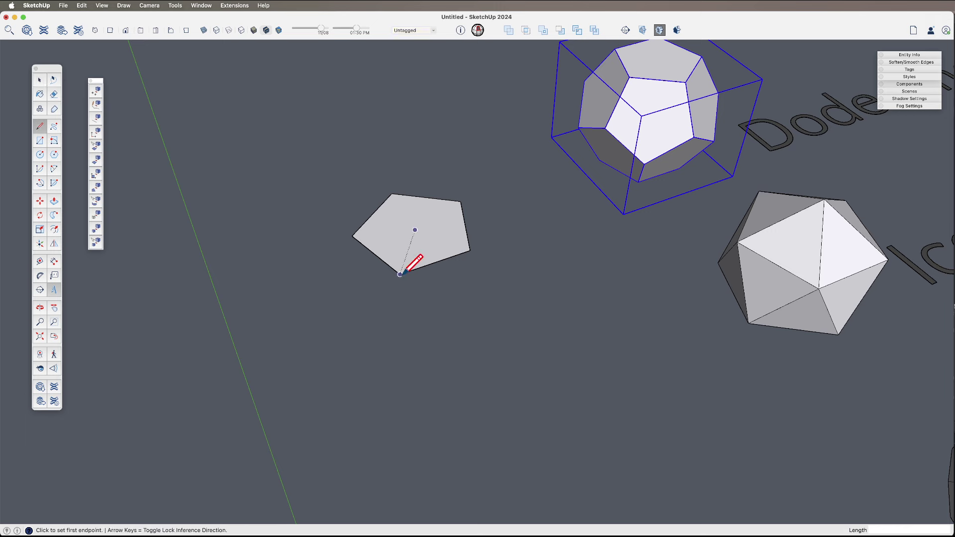
{"action": "left_click", "coordinate": [415, 229]}
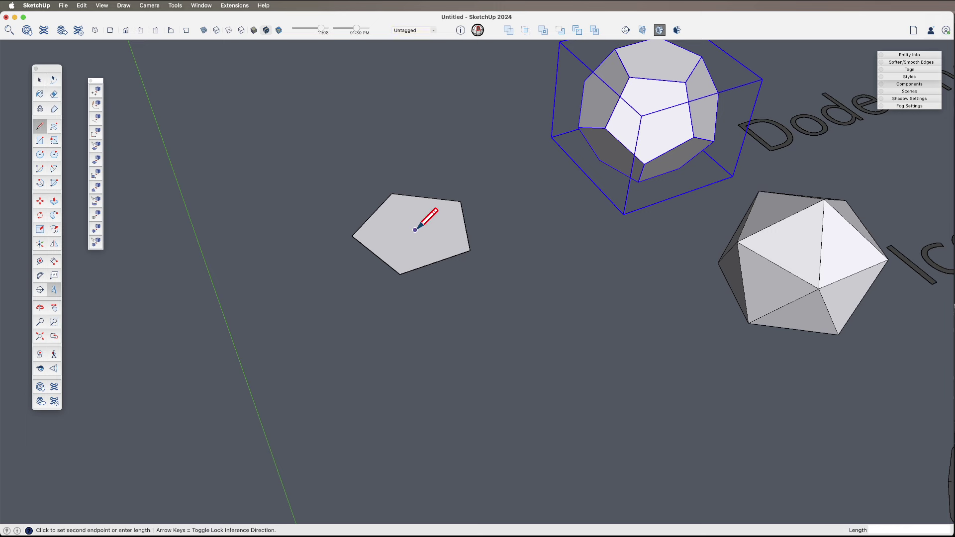
{"action": "scroll", "coordinate": [417, 228], "scroll_direction": "down", "scroll_amount": 2}
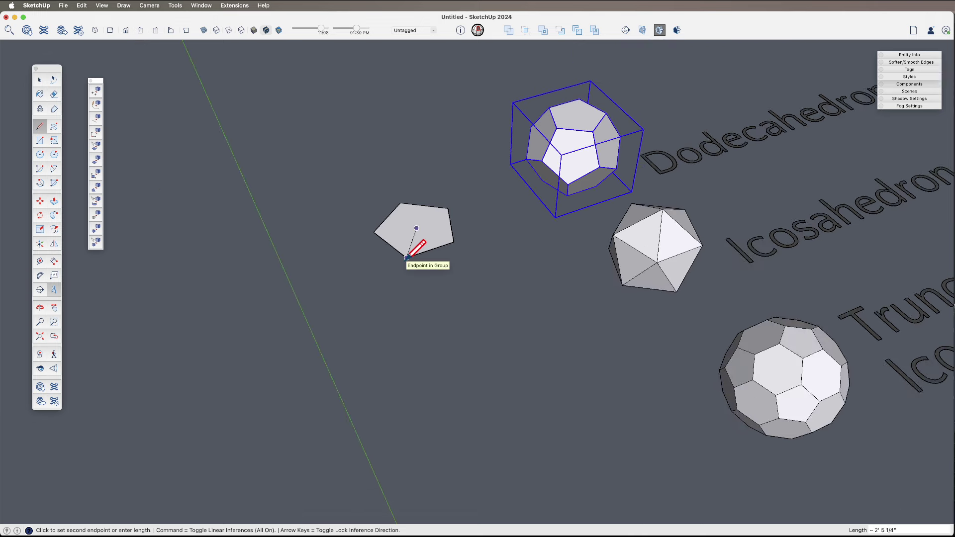
Complete an upright rectangle on the centre-to-corner line, with a vertical edge at the corner and an upper edge parallel to the line.
{"action": "scroll", "coordinate": [407, 258], "scroll_direction": "up", "scroll_amount": 2}
{"action": "left_click", "coordinate": [399, 168]}
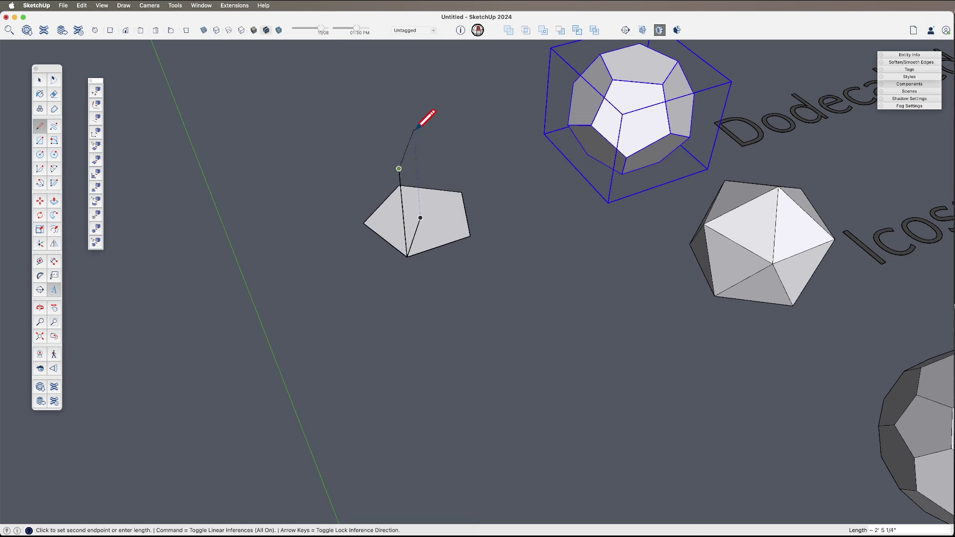
{"action": "scroll", "coordinate": [348, 207], "scroll_direction": "up", "scroll_amount": 5}
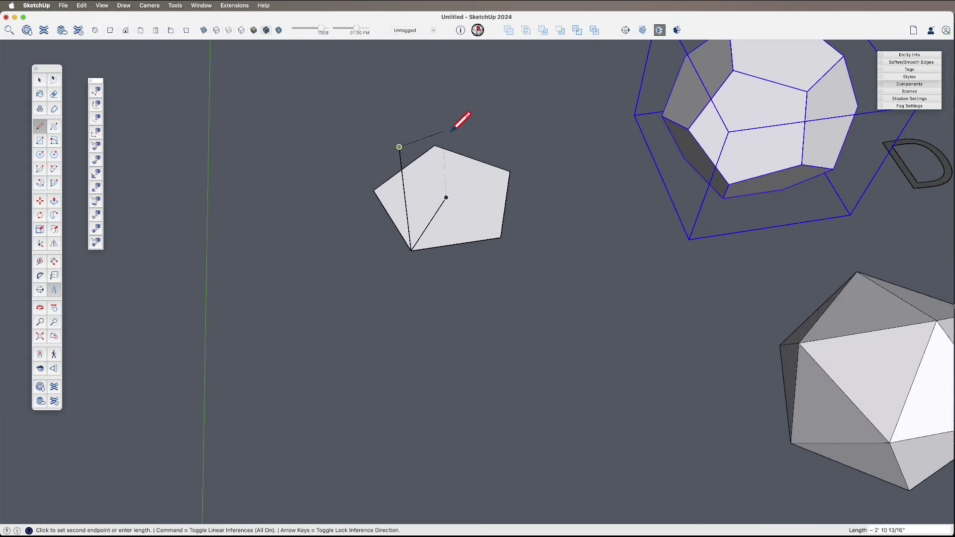
{"action": "key", "text": "shift"}
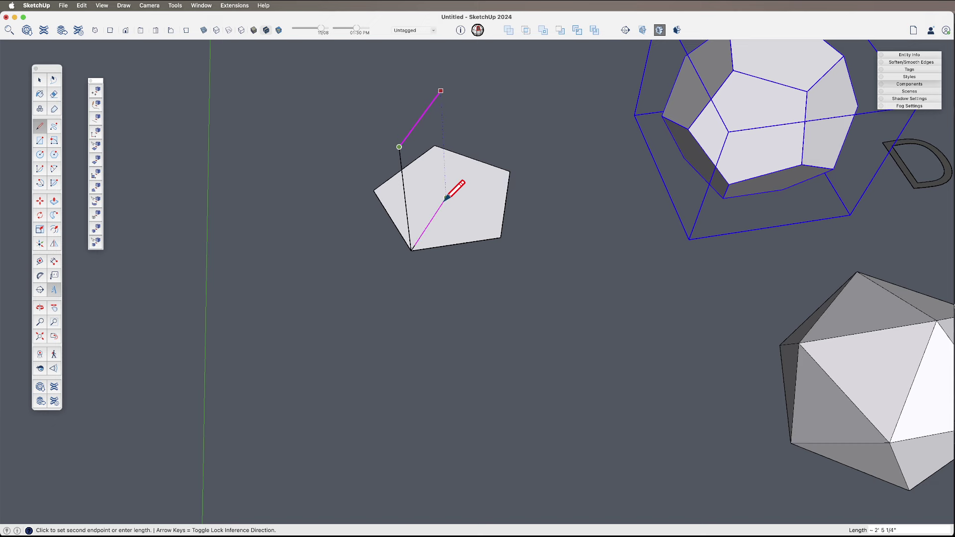
{"action": "left_click", "coordinate": [446, 197]}
{"action": "left_click", "coordinate": [446, 198]}
{"action": "key", "text": "space"}
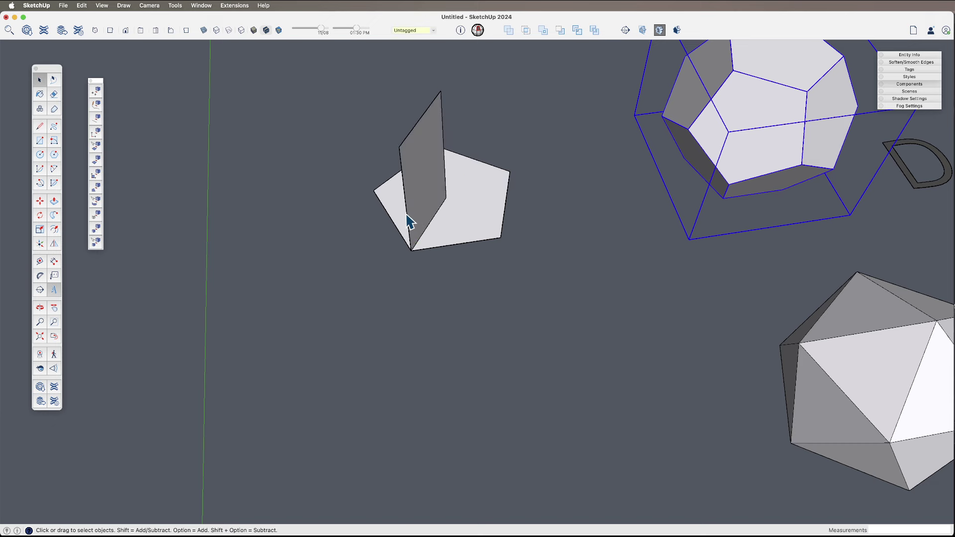
Extend the upright rectangle past the pentagon by moving its vertical corner edge outward about 7' 3/8" along the rectangle's length.
{"action": "left_click", "coordinate": [408, 220]}
{"action": "key", "text": "m"}
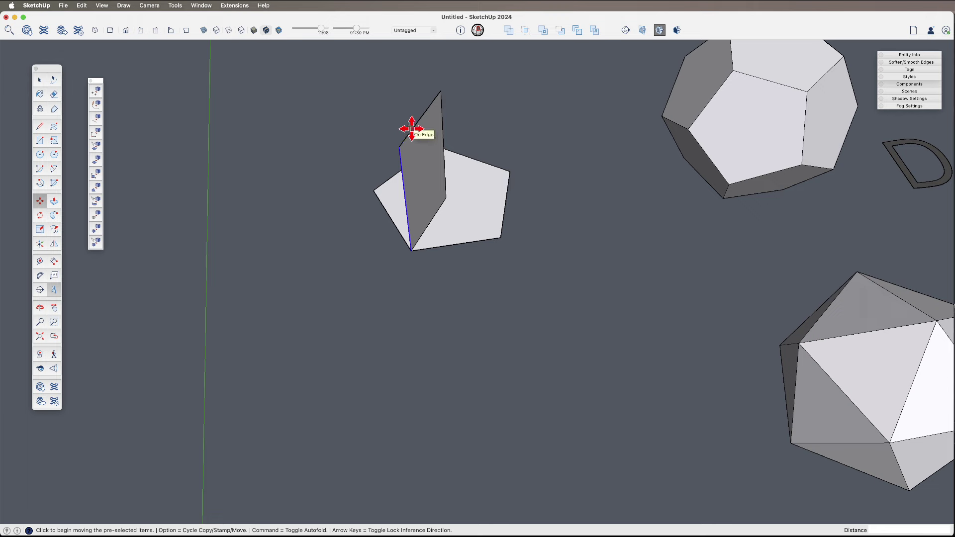
{"action": "left_click", "coordinate": [412, 129]}
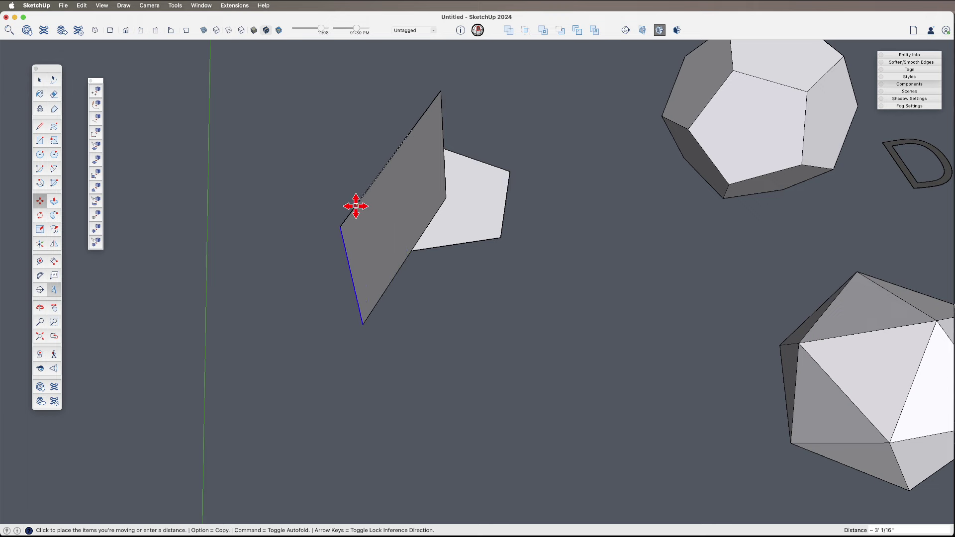
{"action": "left_click", "coordinate": [249, 324]}
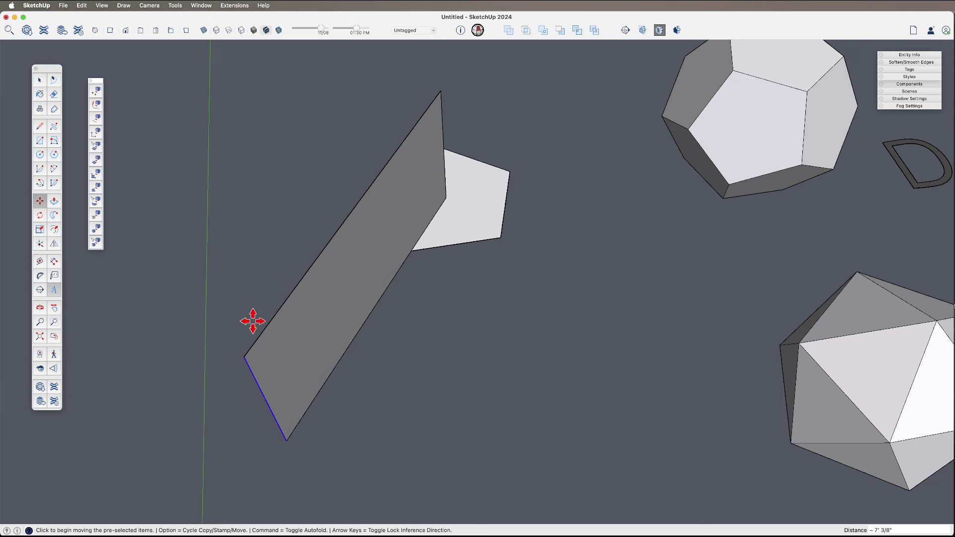
Make a group from the extended upright face and its bounding edges.
{"action": "key", "text": "space"}
{"action": "double_click", "coordinate": [347, 314]}
{"action": "key", "text": "g"}
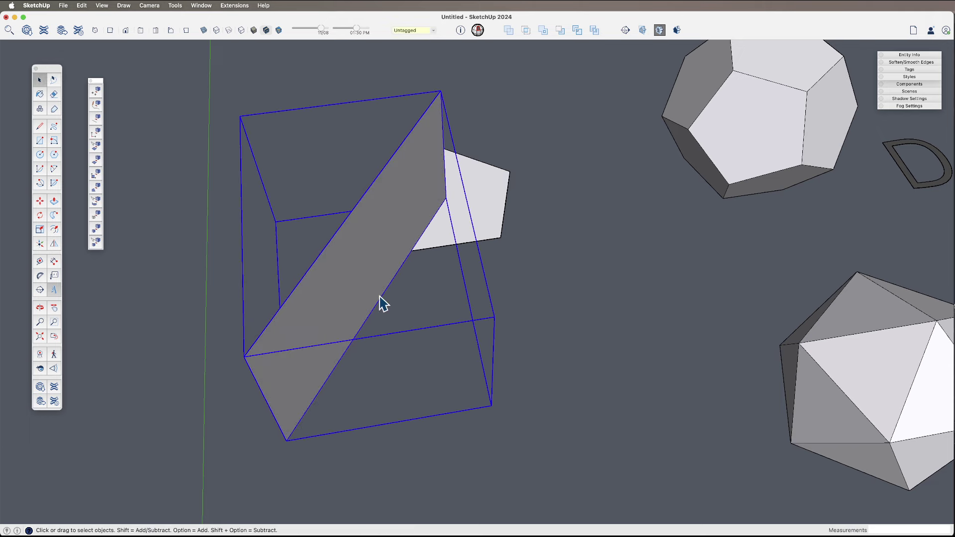
Rotate a copy of the ground pentagon group 180° about the midpoint of its edge beside the upright face.
{"action": "scroll", "coordinate": [387, 288], "scroll_direction": "down", "scroll_amount": 3}
{"action": "middle_click_drag", "start_coordinate": [390, 288], "coordinate": [469, 256]}
{"action": "key", "text": "q"}
{"action": "scroll", "coordinate": [452, 260], "scroll_direction": "up", "scroll_amount": 3}
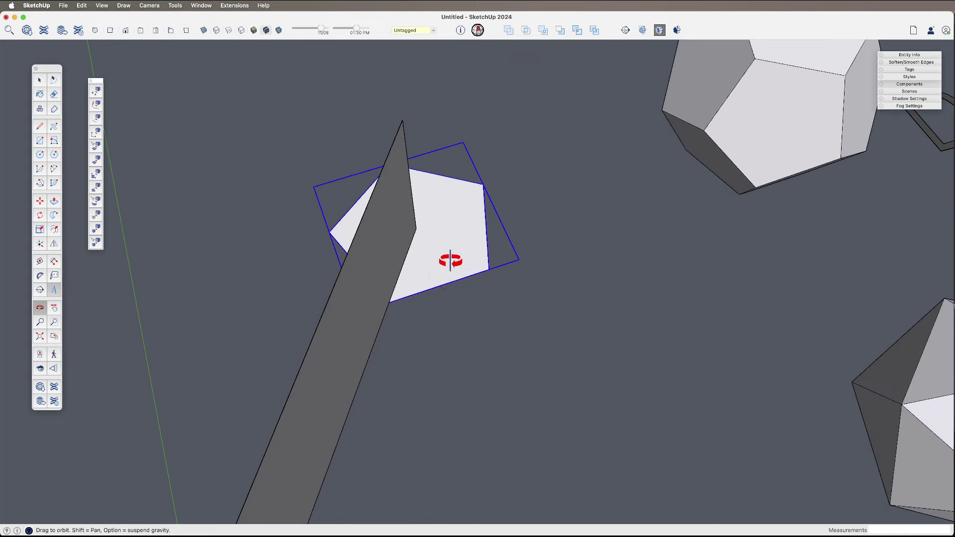
{"action": "left_click", "coordinate": [440, 285]}
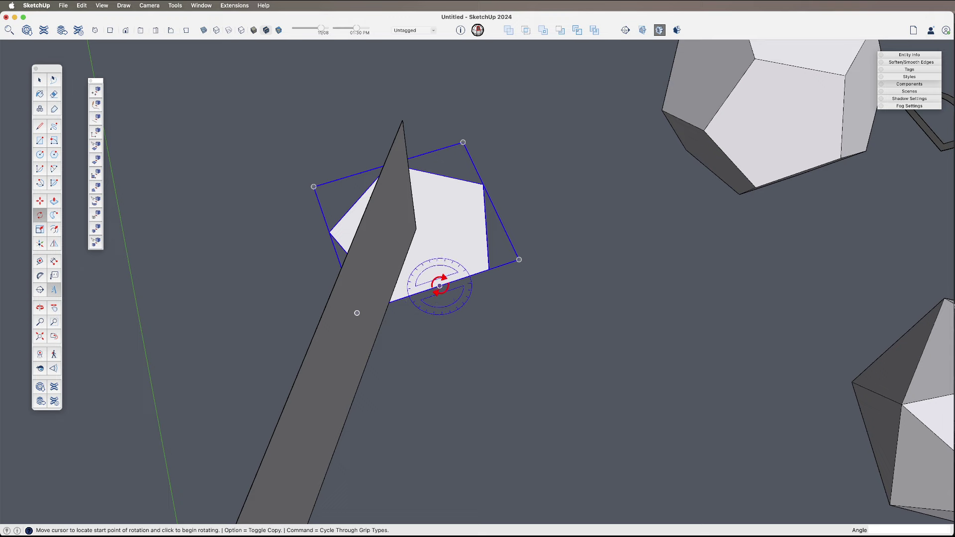
{"action": "left_click", "coordinate": [426, 252]}
{"action": "key", "text": "alt"}
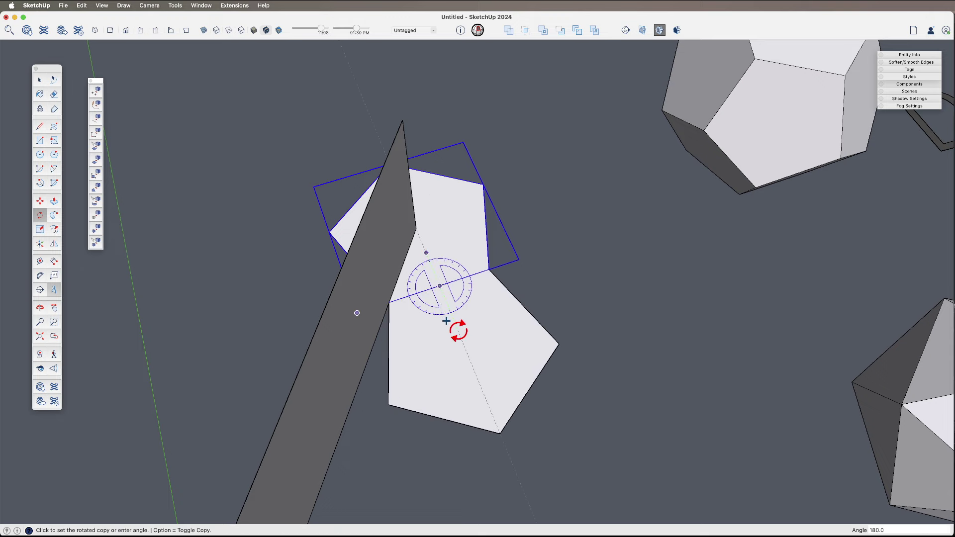
{"action": "left_click", "coordinate": [446, 322]}
Examine the pentagons beside the upright face, and the separate example of an upright plane with two smaller faces, from several angles.
{"action": "middle_click_drag", "start_coordinate": [450, 341], "coordinate": [542, 285]}
{"action": "scroll", "coordinate": [450, 315], "scroll_direction": "down", "scroll_amount": 4}
{"action": "middle_click_drag", "start_coordinate": [447, 315], "coordinate": [387, 298]}
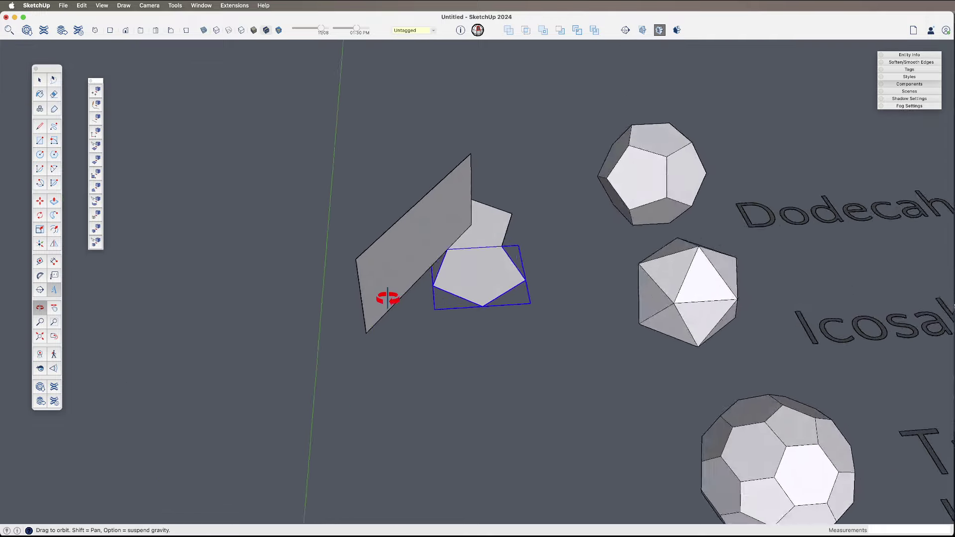
{"action": "scroll", "coordinate": [387, 299], "scroll_direction": "down", "scroll_amount": 5}
{"action": "middle_click_drag", "start_coordinate": [387, 404], "coordinate": [470, 219], "text": "shift"}
{"action": "middle_click_drag", "start_coordinate": [233, 451], "coordinate": [345, 341], "text": "shift"}
{"action": "middle_click_drag", "start_coordinate": [345, 340], "coordinate": [241, 297]}
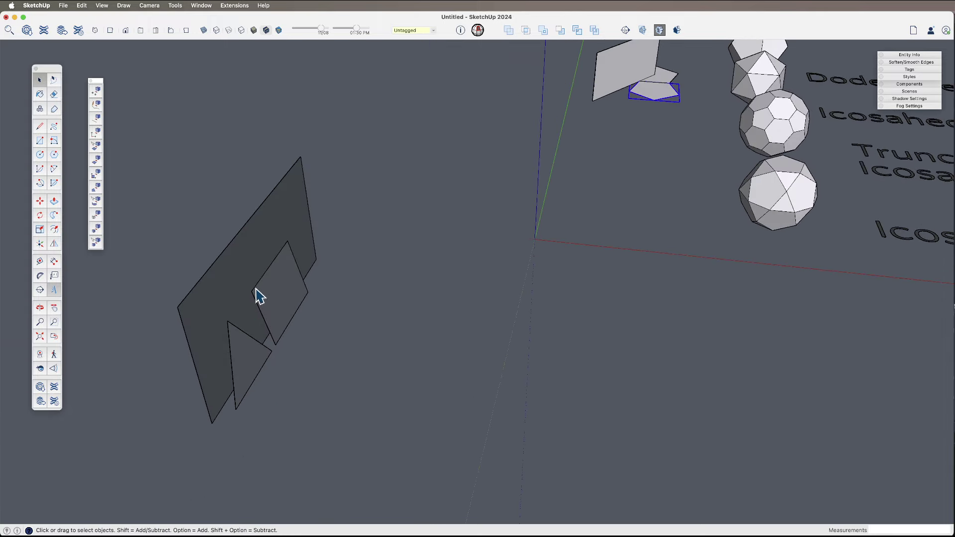
{"action": "middle_click_drag", "start_coordinate": [597, 169], "coordinate": [550, 308]}
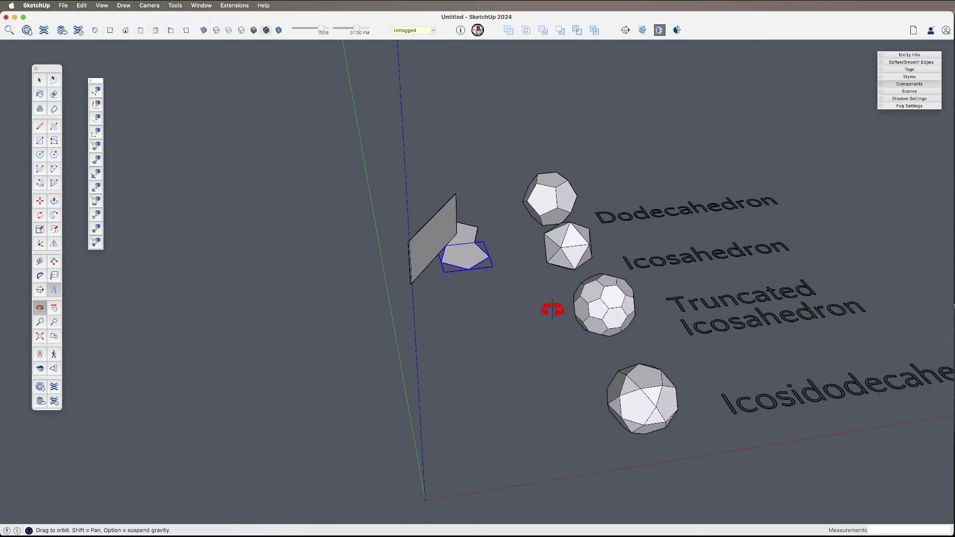
{"action": "scroll", "coordinate": [447, 267], "scroll_direction": "up", "scroll_amount": 5}
{"action": "scroll", "coordinate": [447, 256], "scroll_direction": "up", "scroll_amount": 2}
{"action": "left_click", "coordinate": [455, 267]}
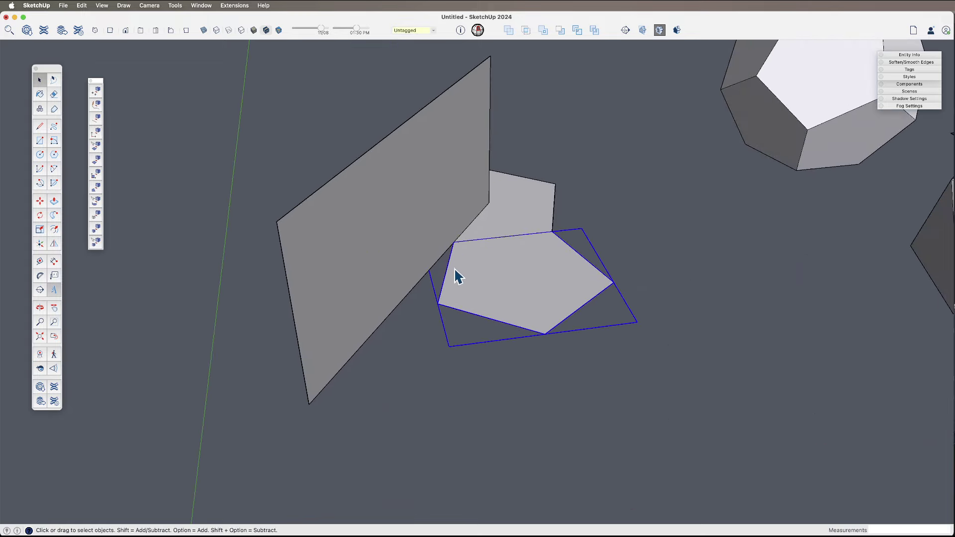
{"action": "middle_click_drag", "start_coordinate": [455, 267], "coordinate": [547, 332]}
{"action": "key", "text": "q"}
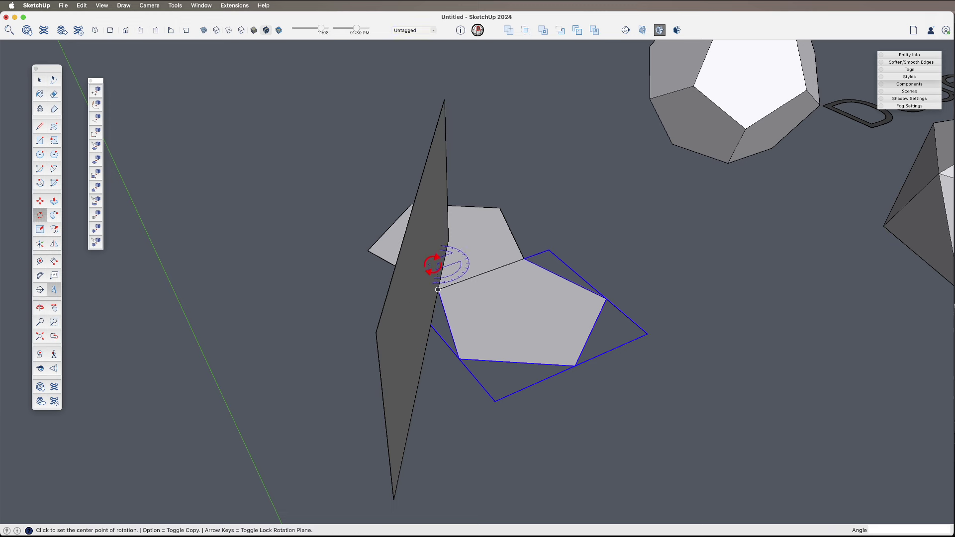
{"action": "left_click", "coordinate": [437, 290]}
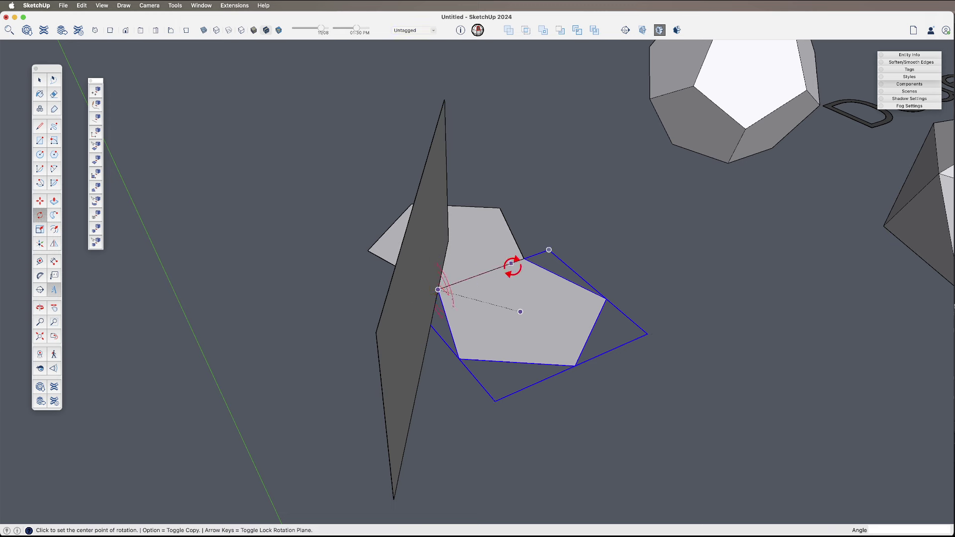
{"action": "left_click", "coordinate": [459, 358]}
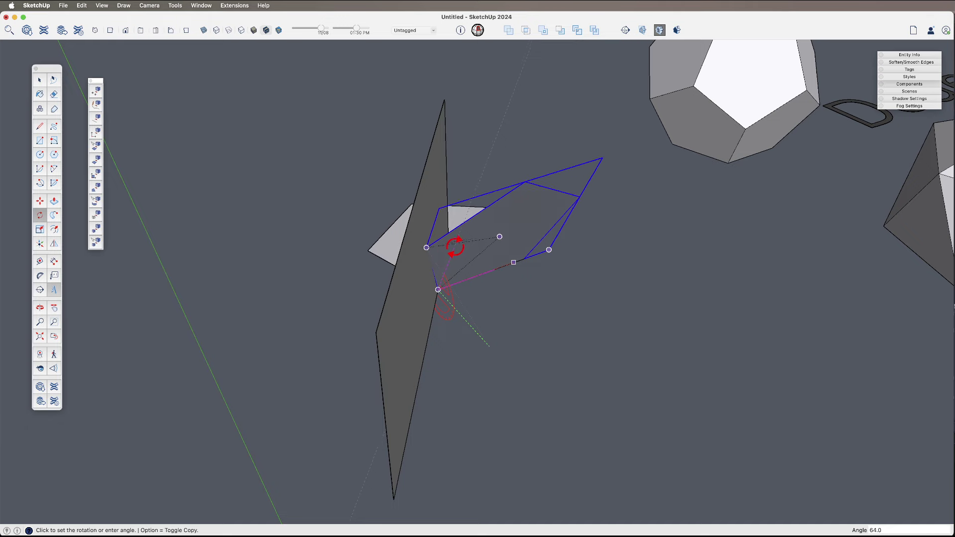
{"action": "key", "text": "space"}
Draw a line about 2' 8 3/4" long from the copied pentagon's outer corner, perpendicular to the extension of the shared edge.
{"action": "middle_click_drag", "start_coordinate": [466, 307], "coordinate": [518, 373], "text": "shift"}
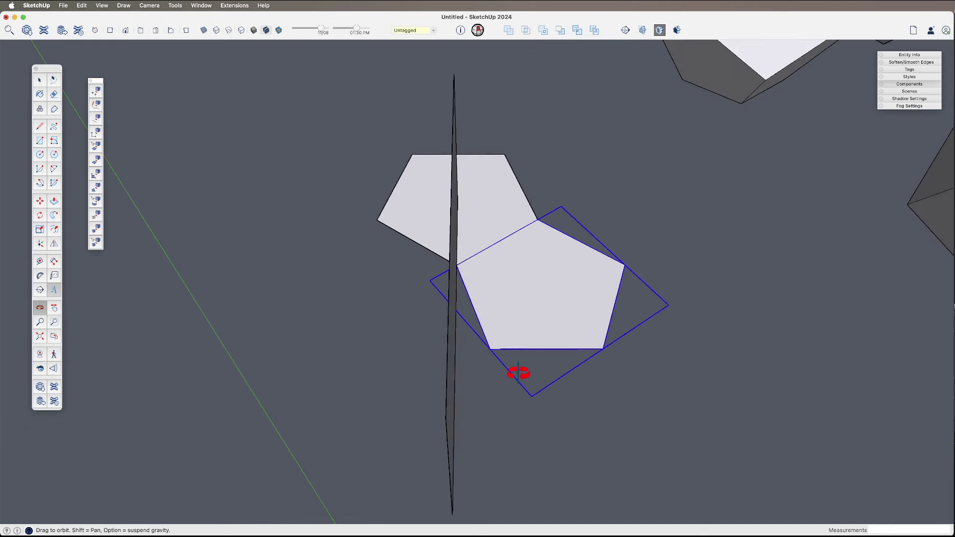
{"action": "key", "text": "l"}
{"action": "left_click", "coordinate": [490, 348]}
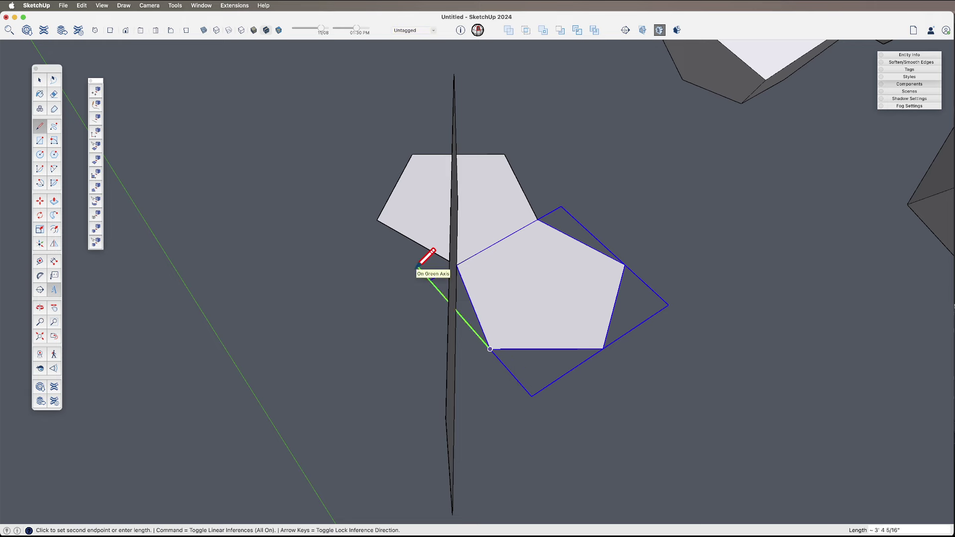
{"action": "left_click", "coordinate": [430, 280]}
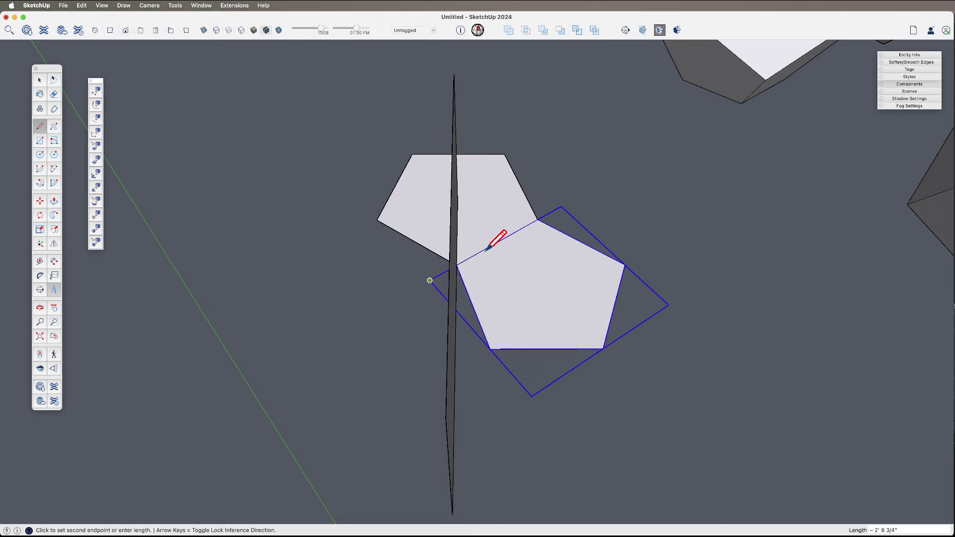
{"action": "key", "text": "space"}
{"action": "left_click", "coordinate": [665, 259]}
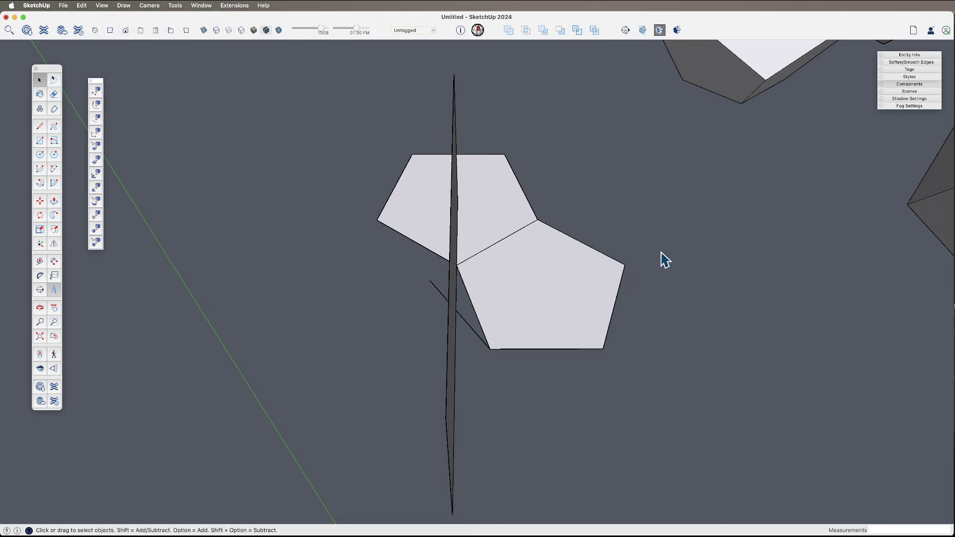
Rotate the copied pentagon about 63.4° around the shared edge, centred at the helper line's end, until its corner meets the upright face.
{"action": "double_click", "coordinate": [517, 304]}
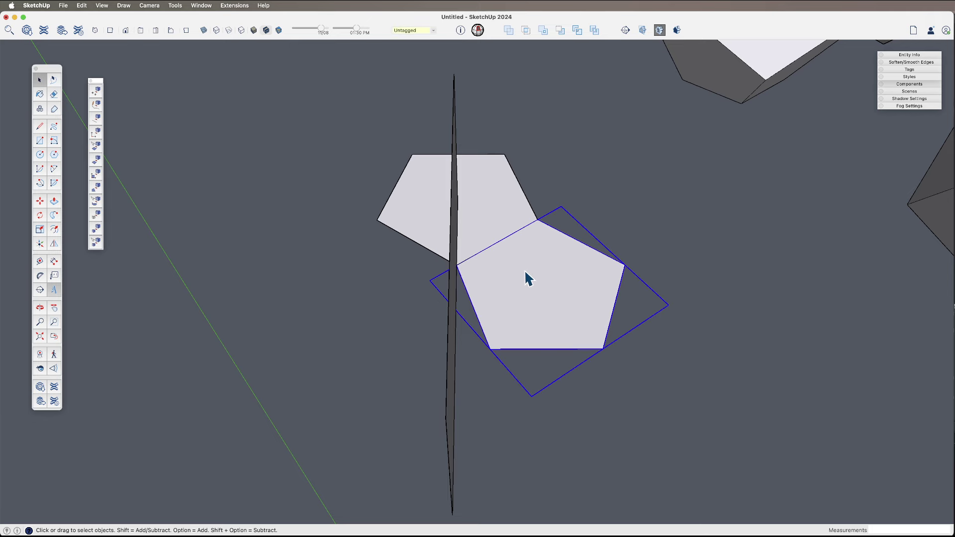
{"action": "middle_click_drag", "start_coordinate": [514, 284], "coordinate": [450, 269]}
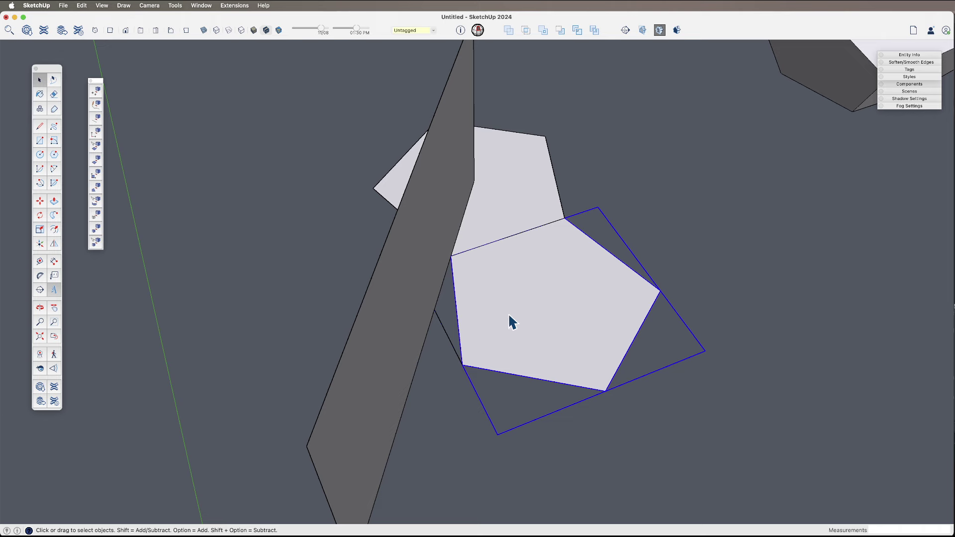
{"action": "middle_click_drag", "start_coordinate": [511, 320], "coordinate": [505, 276]}
{"action": "key", "text": "q"}
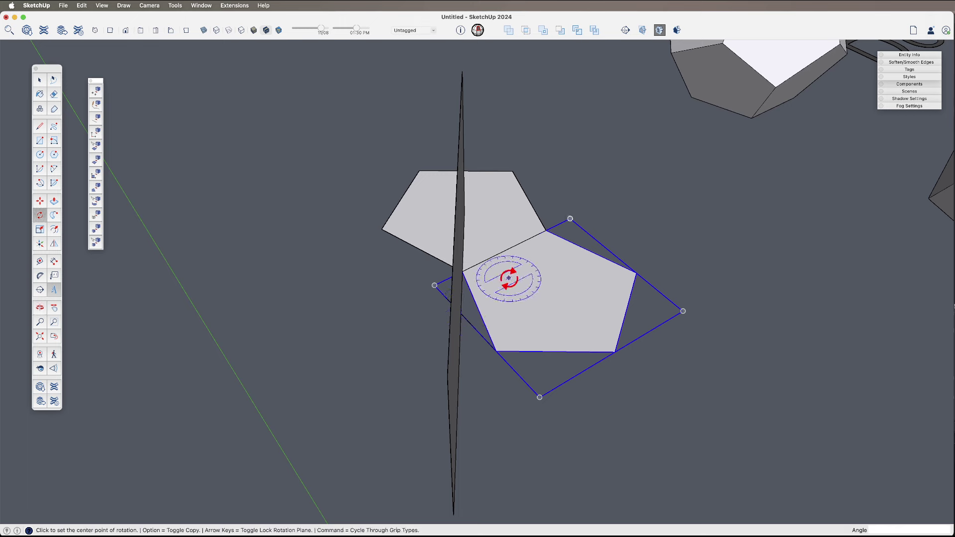
{"action": "left_click", "coordinate": [434, 285]}
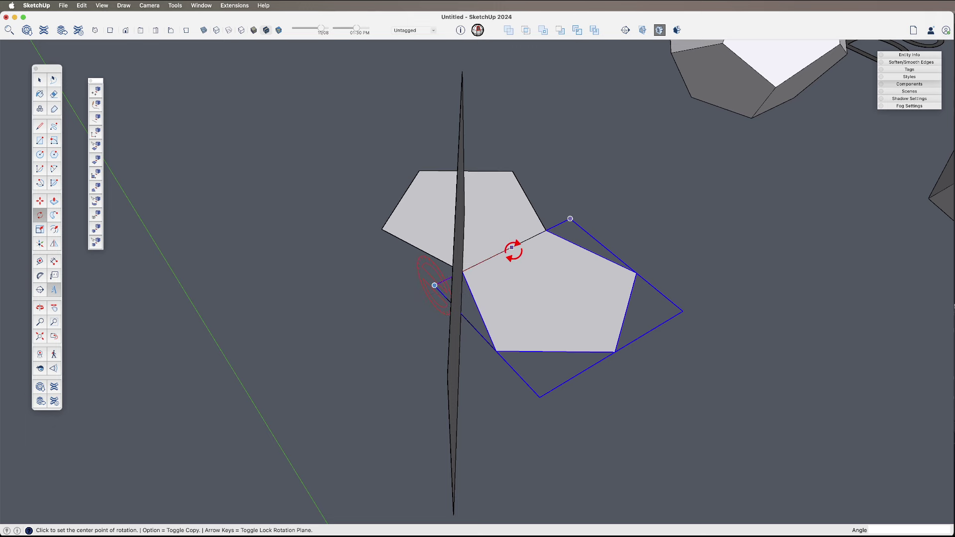
{"action": "left_click", "coordinate": [511, 247]}
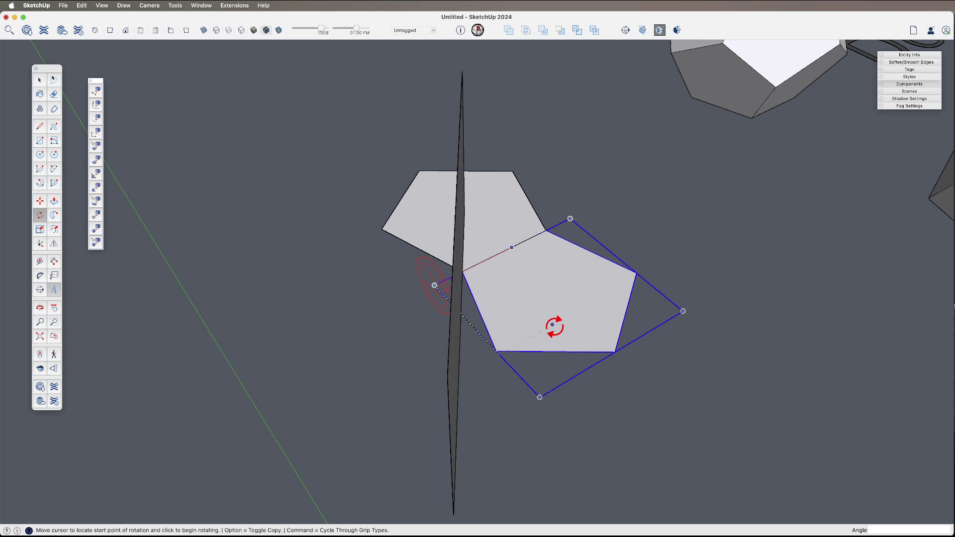
{"action": "left_click", "coordinate": [495, 351]}
{"action": "middle_click_drag", "start_coordinate": [493, 341], "coordinate": [318, 314]}
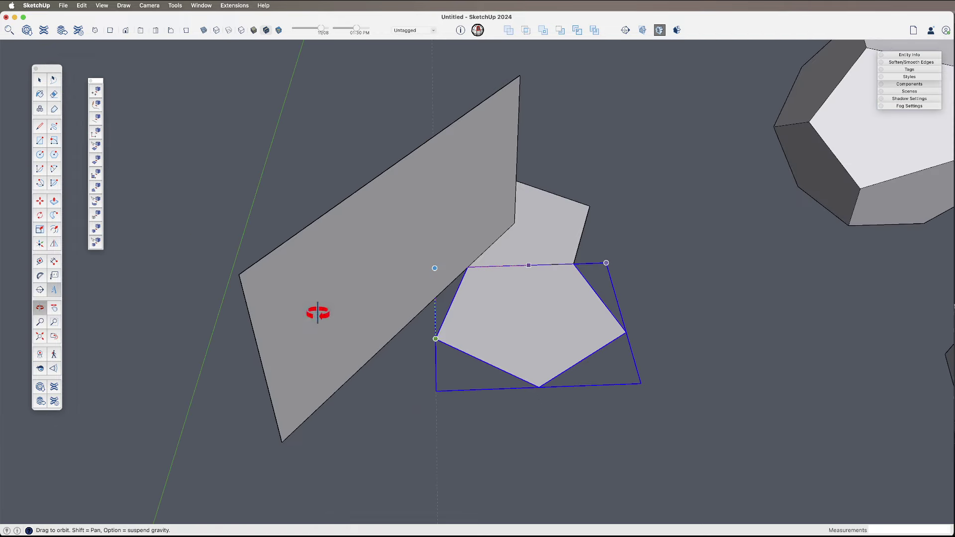
{"action": "middle_click_drag", "start_coordinate": [438, 254], "coordinate": [503, 320]}
{"action": "scroll", "coordinate": [503, 321], "scroll_direction": "up", "scroll_amount": 3}
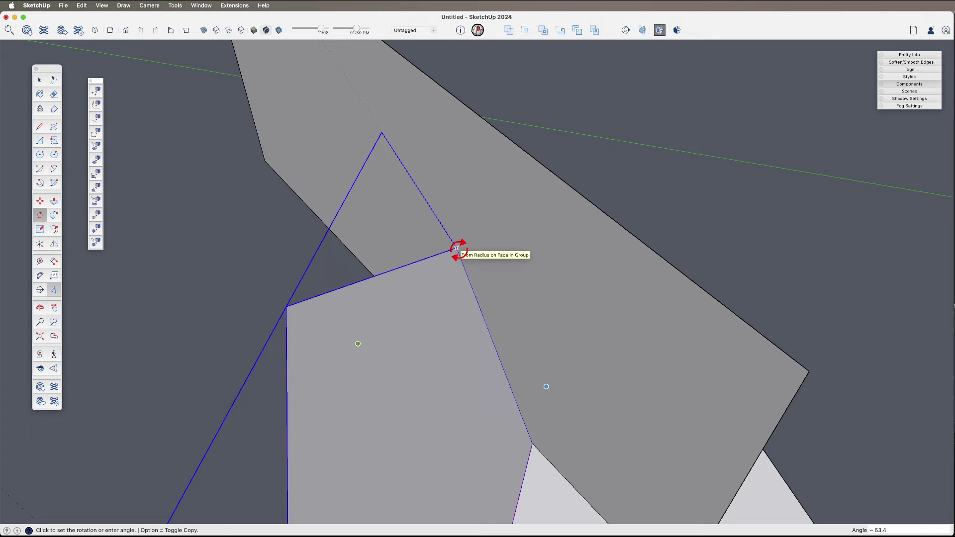
{"action": "middle_click_drag", "start_coordinate": [457, 248], "coordinate": [477, 273]}
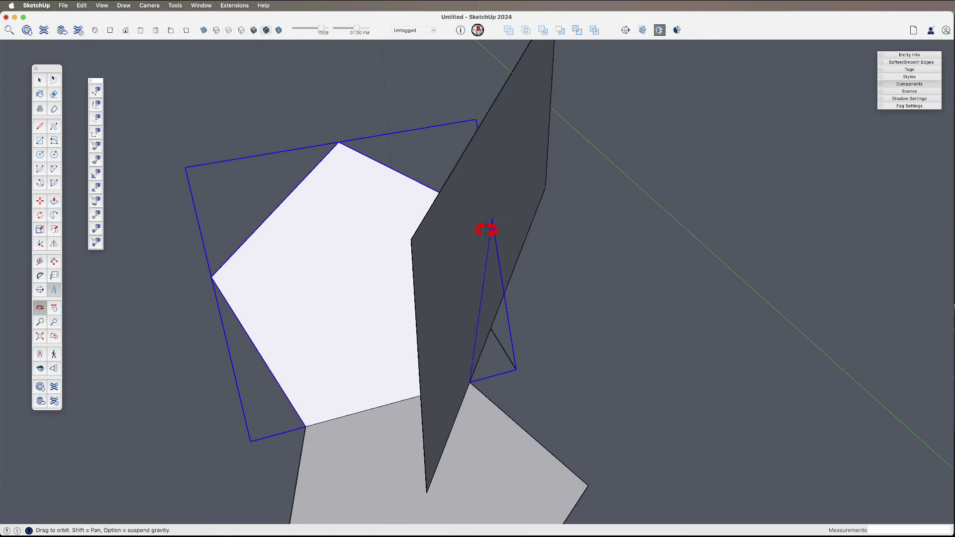
Array four copies of the tilted pentagon at 72° intervals around the base pentagon's centre.
{"action": "middle_click_drag", "start_coordinate": [465, 360], "coordinate": [451, 279]}
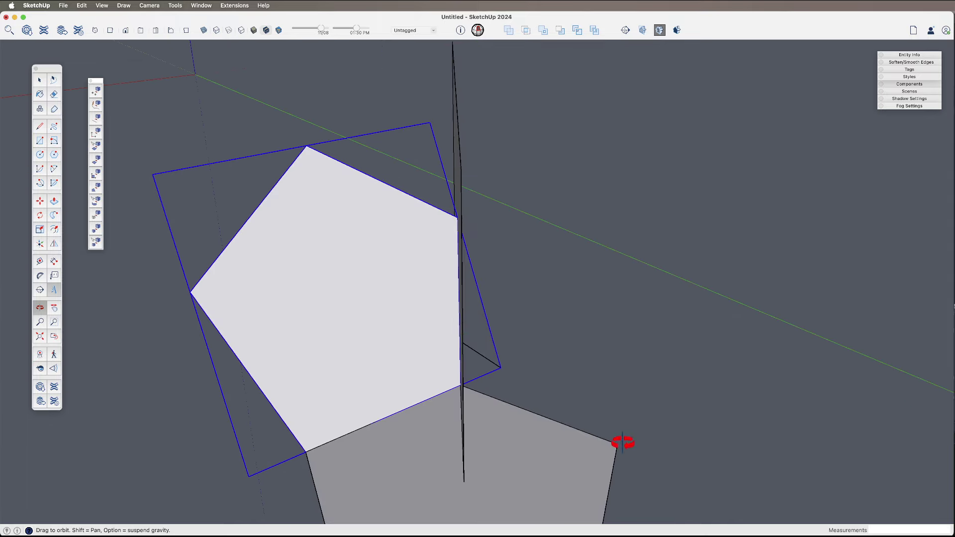
{"action": "middle_click_drag", "start_coordinate": [443, 334], "coordinate": [366, 362]}
{"action": "key", "text": "q"}
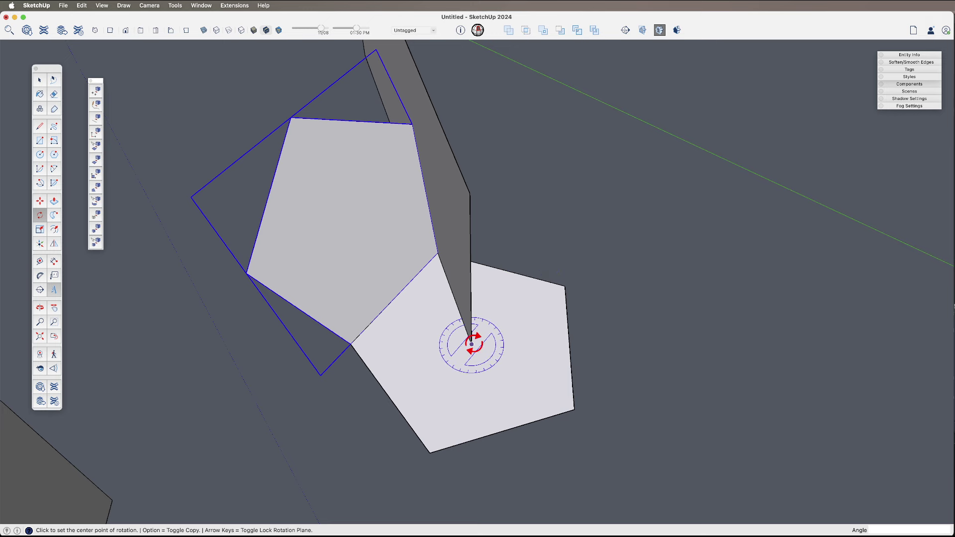
{"action": "left_click", "coordinate": [471, 344]}
{"action": "left_click", "coordinate": [351, 344]}
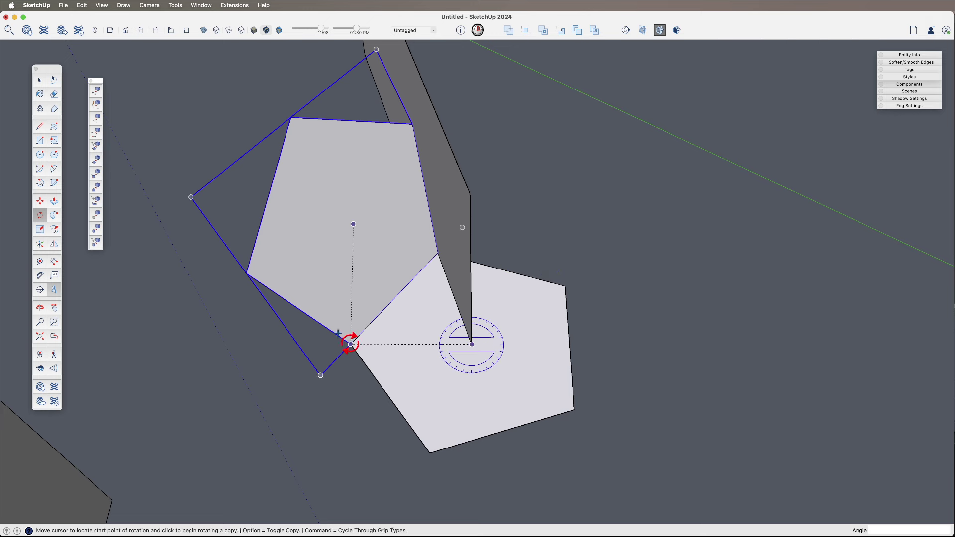
{"action": "key", "text": "alt"}
{"action": "left_click", "coordinate": [436, 253]}
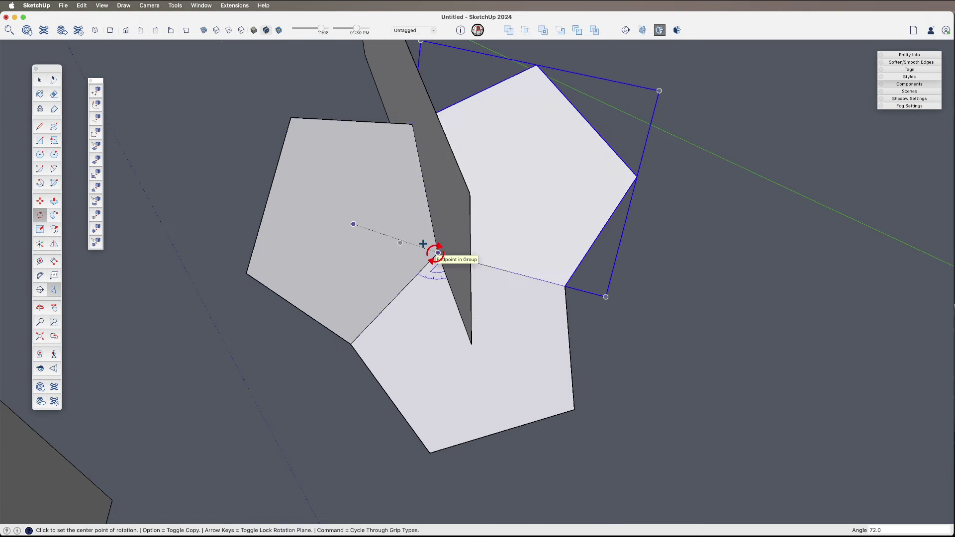
{"action": "type", "text": "4x"}
{"action": "key", "text": "Return"}
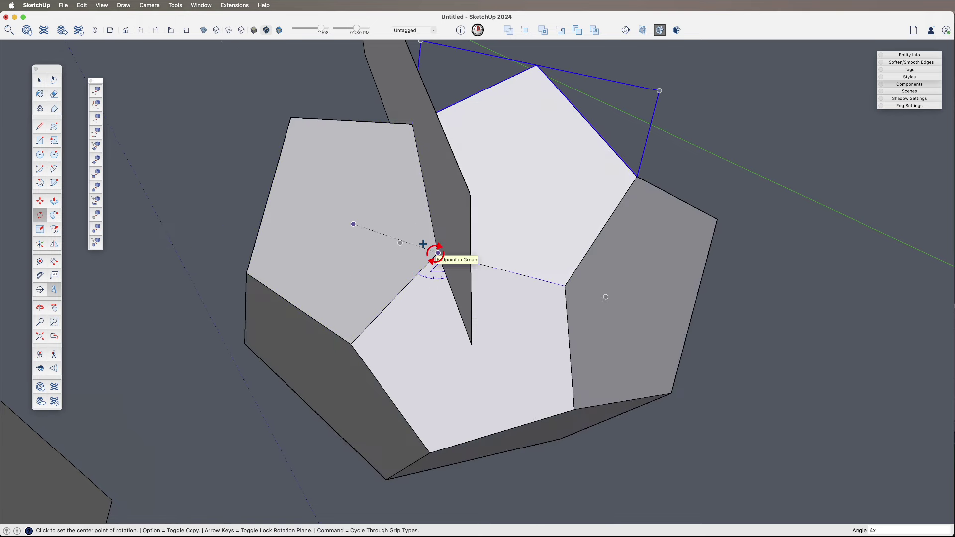
Erase the upright face group and the helper line beside the shell.
{"action": "scroll", "coordinate": [435, 254], "scroll_direction": "down", "scroll_amount": 5}
{"action": "mouse_move", "coordinate": [435, 254]}
{"action": "middle_mouse_down", "text": "shift"}
{"action": "mouse_move", "coordinate": [419, 300]}
{"action": "mouse_move", "coordinate": [661, 300]}
{"action": "middle_mouse_up", "text": "shift"}
{"action": "middle_click_drag", "start_coordinate": [344, 331], "coordinate": [381, 336]}
{"action": "key", "text": "e"}
{"action": "left_click", "coordinate": [350, 297]}
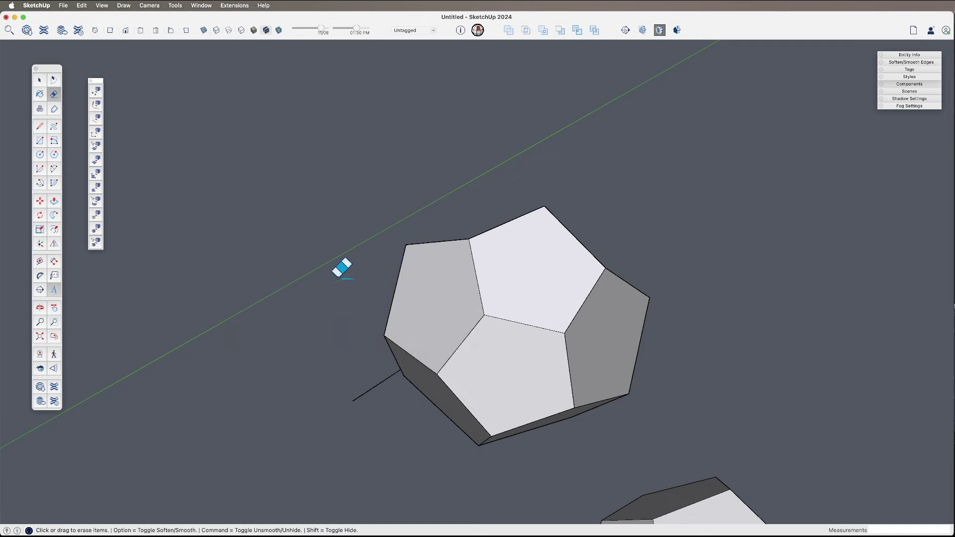
{"action": "left_click_drag", "start_coordinate": [367, 368], "coordinate": [393, 404]}
{"action": "mouse_move", "coordinate": [393, 403]}
{"action": "middle_mouse_down"}
{"action": "mouse_move", "coordinate": [375, 354]}
{"action": "mouse_move", "coordinate": [616, 300]}
{"action": "middle_mouse_up"}
Select the whole half-shell of pentagons and flip a copy of it upward about a horizontal plane.
{"action": "key", "text": "space"}
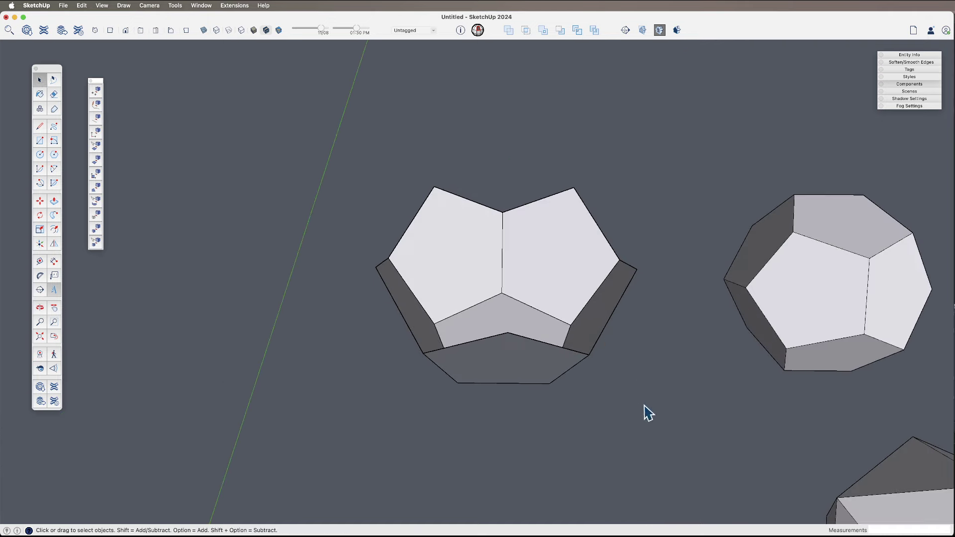
{"action": "left_click_drag", "start_coordinate": [318, 159], "coordinate": [318, 159]}
{"action": "middle_click_drag", "start_coordinate": [318, 159], "coordinate": [469, 164]}
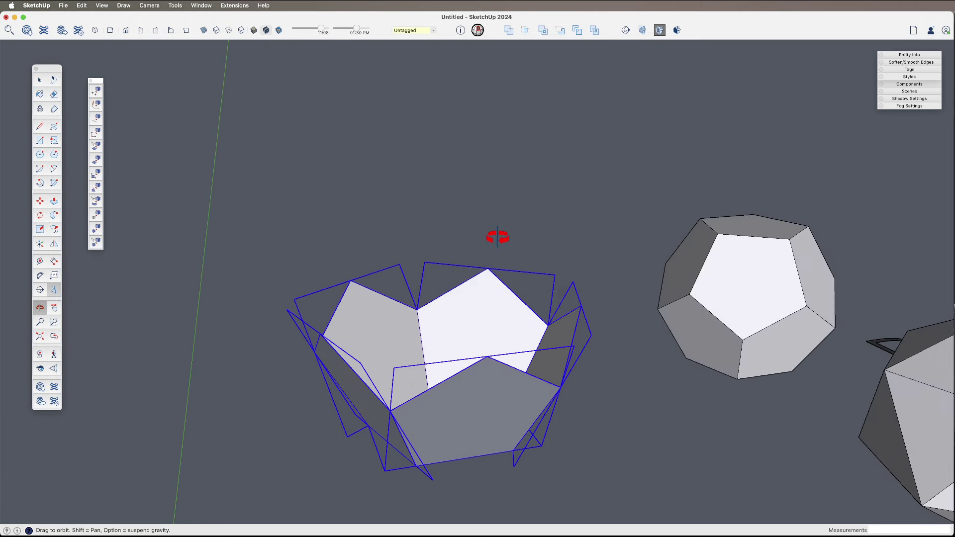
{"action": "key", "text": "shift+f"}
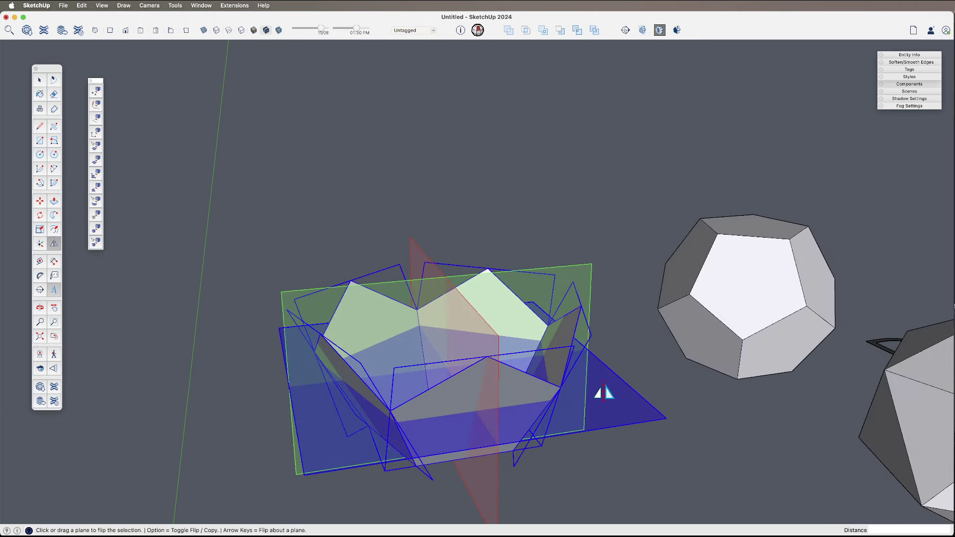
{"action": "key", "text": "alt"}
{"action": "left_click_drag", "start_coordinate": [604, 393], "coordinate": [600, 306]}
{"action": "middle_click_drag", "start_coordinate": [600, 306], "coordinate": [587, 409]}
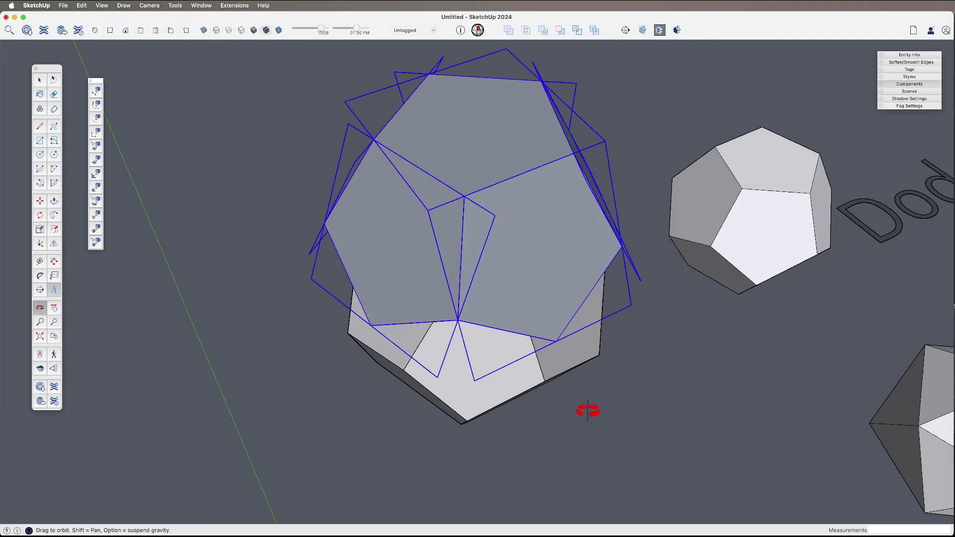
{"action": "key", "text": "q"}
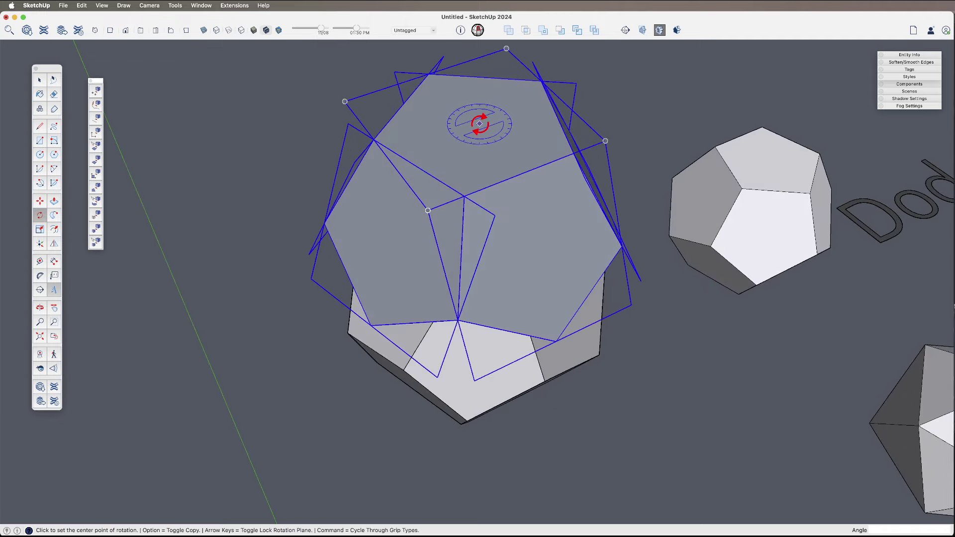
{"action": "middle_click_drag", "start_coordinate": [458, 145], "coordinate": [426, 224]}
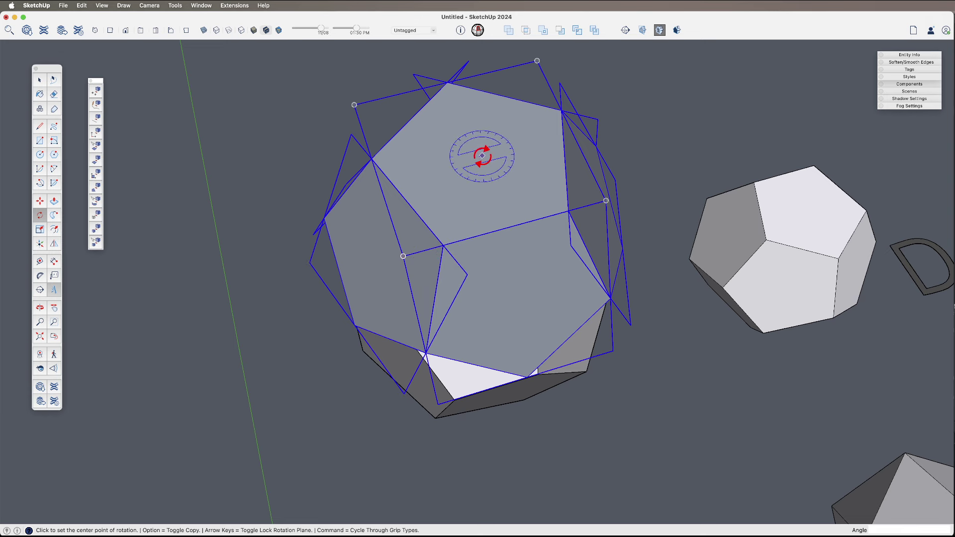
{"action": "scroll", "coordinate": [482, 167], "scroll_direction": "down", "scroll_amount": 2}
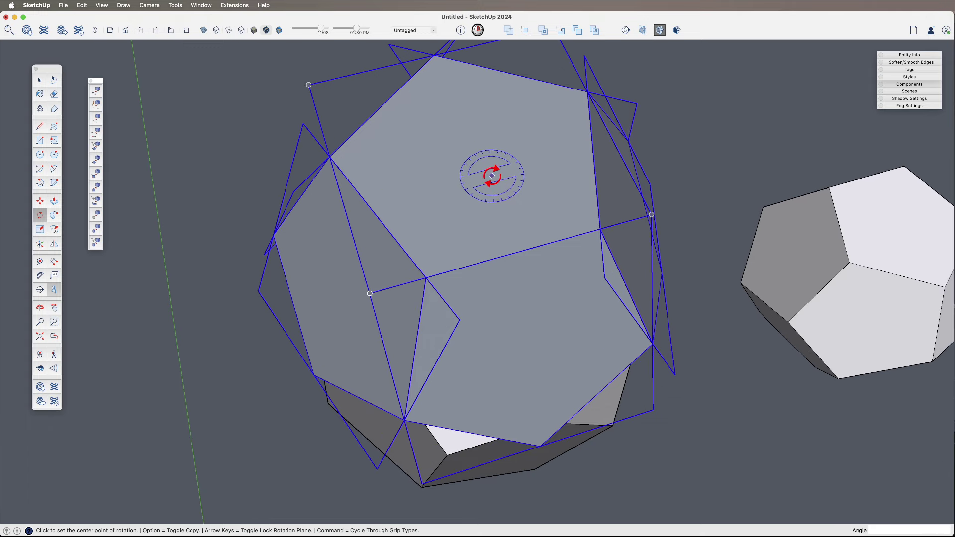
{"action": "key", "text": "space"}
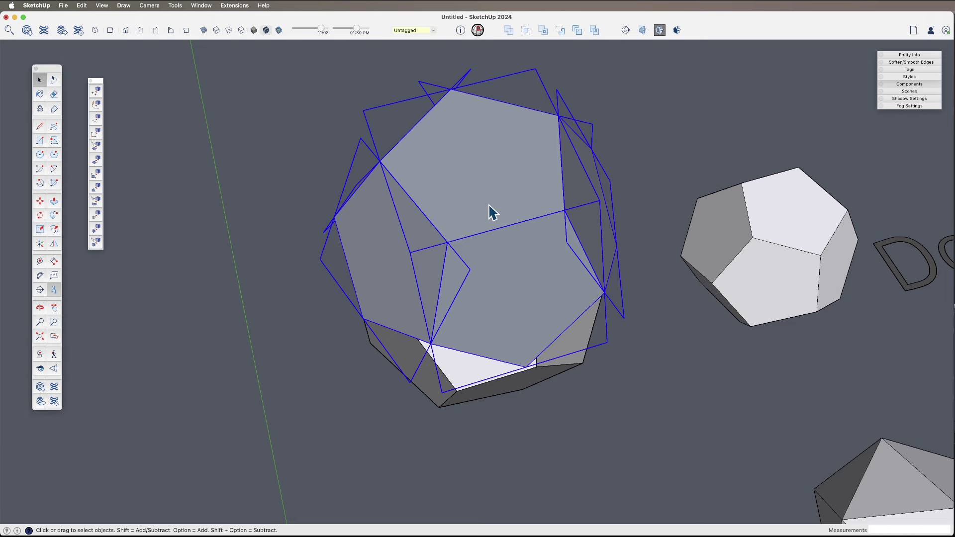
{"action": "key", "text": "q"}
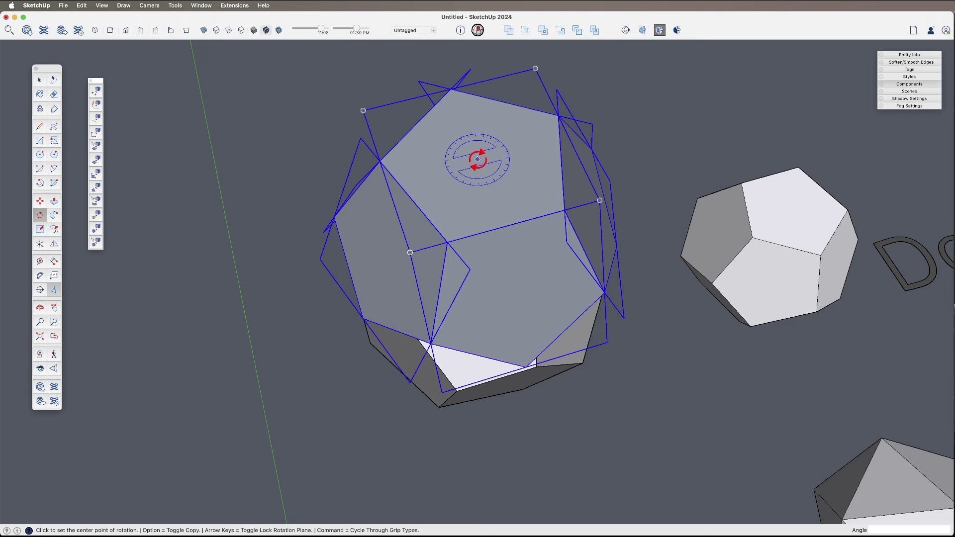
{"action": "middle_click_drag", "start_coordinate": [495, 157], "coordinate": [473, 92]}
{"action": "key", "text": "space"}
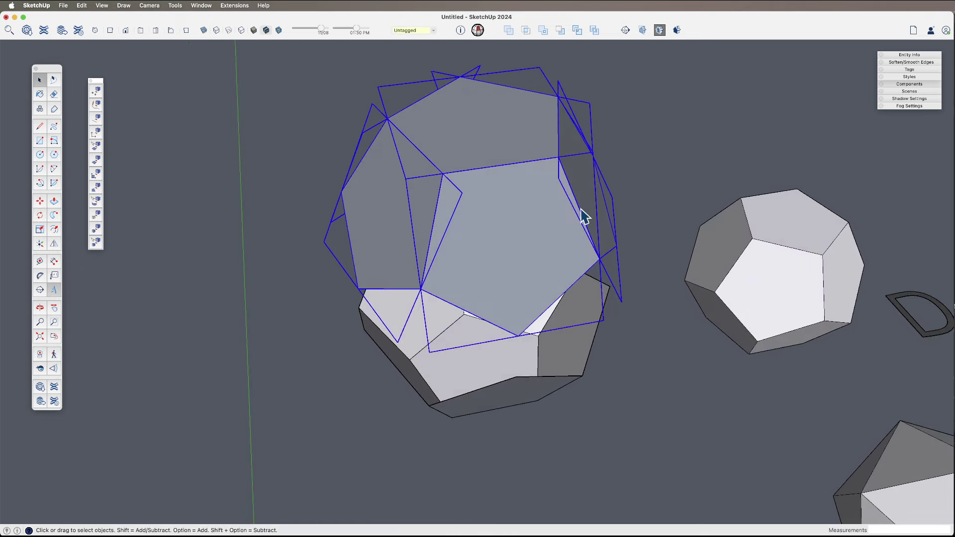
Select the flipped upper half-shell and rotate it 36° about the centre of its top pentagon.
{"action": "left_click", "coordinate": [634, 193]}
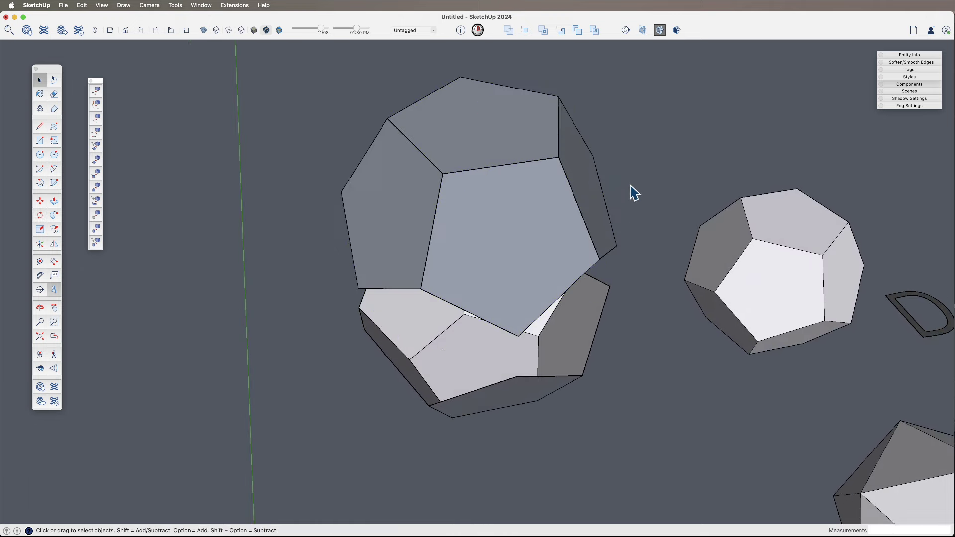
{"action": "left_click", "coordinate": [477, 130]}
{"action": "middle_click_drag", "start_coordinate": [577, 187], "coordinate": [556, 117]}
{"action": "left_click_drag", "start_coordinate": [604, 141], "coordinate": [346, 92]}
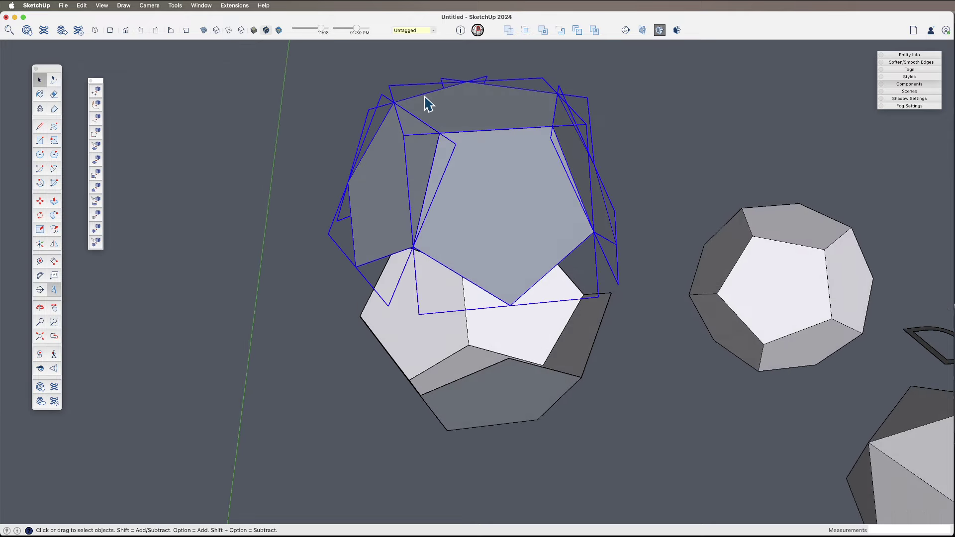
{"action": "key", "text": "q"}
{"action": "middle_click_drag", "start_coordinate": [425, 99], "coordinate": [473, 237]}
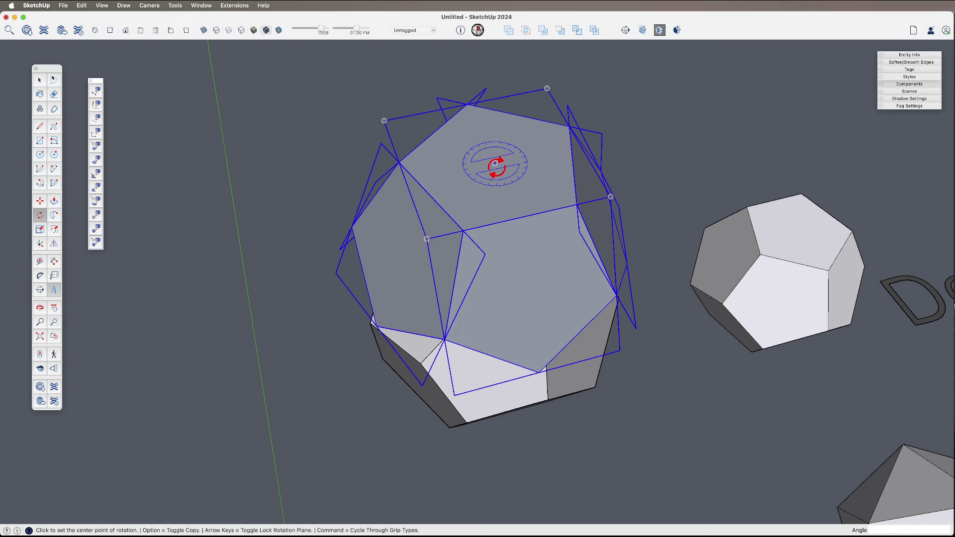
{"action": "left_click", "coordinate": [495, 163]}
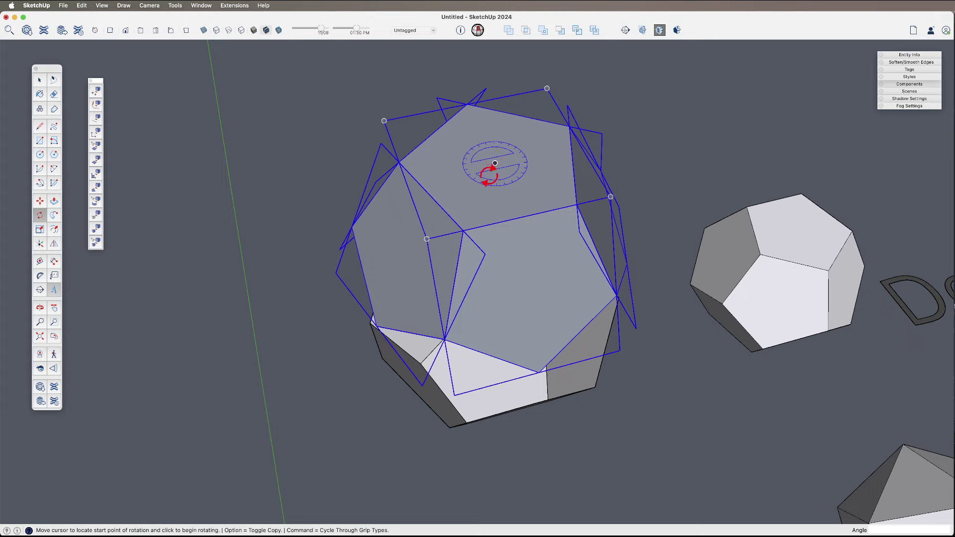
{"action": "left_click", "coordinate": [463, 232]}
{"action": "middle_click_drag", "start_coordinate": [419, 314], "coordinate": [505, 180]}
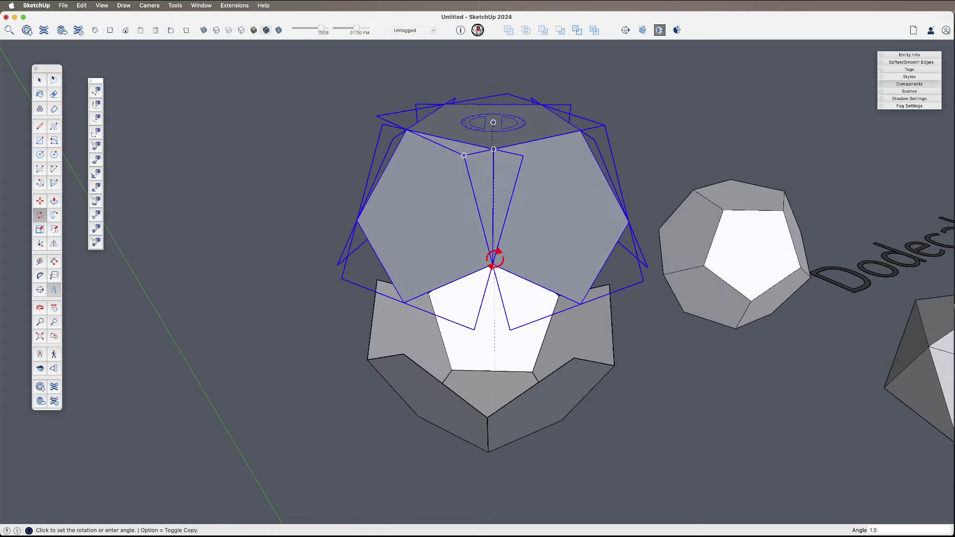
{"action": "left_click", "coordinate": [403, 354]}
Move the upper half-shell down by a lower corner onto the matching corner of the lower half-shell to close the dodecahedron.
{"action": "key", "text": "m"}
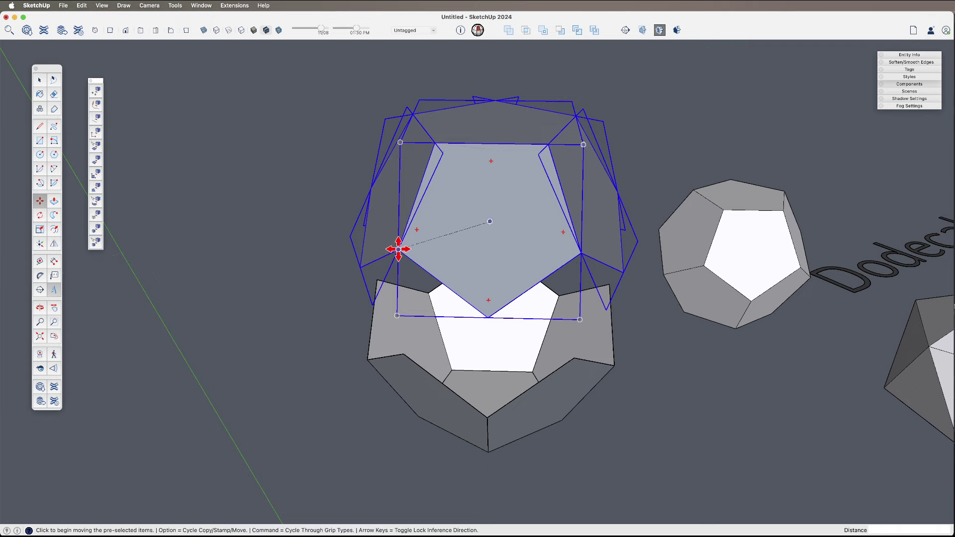
{"action": "left_click", "coordinate": [398, 250]}
{"action": "key", "text": "o"}
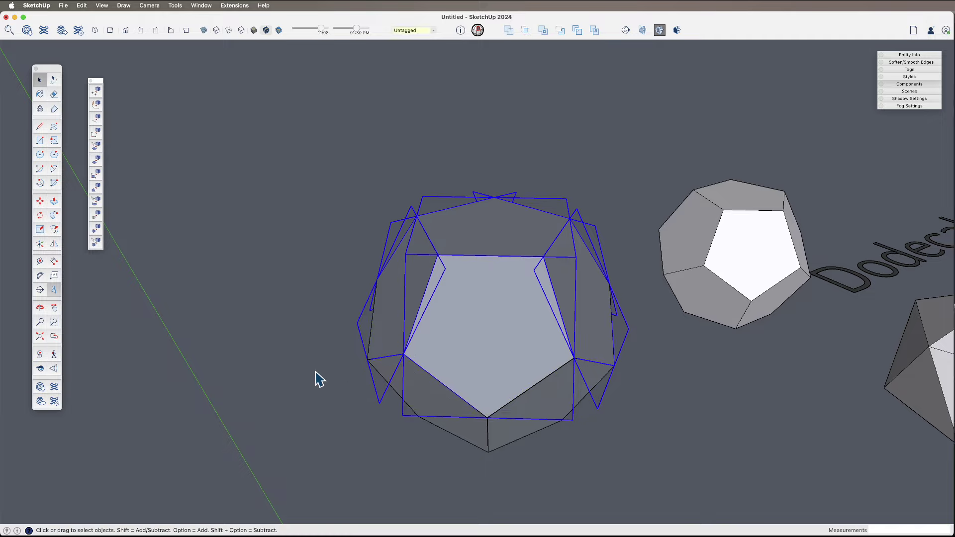
Explode all the pentagon groups of the closed shell and regroup the merged geometry as a single group.
{"action": "left_click_drag", "start_coordinate": [473, 336], "coordinate": [375, 345]}
{"action": "key", "text": "space"}
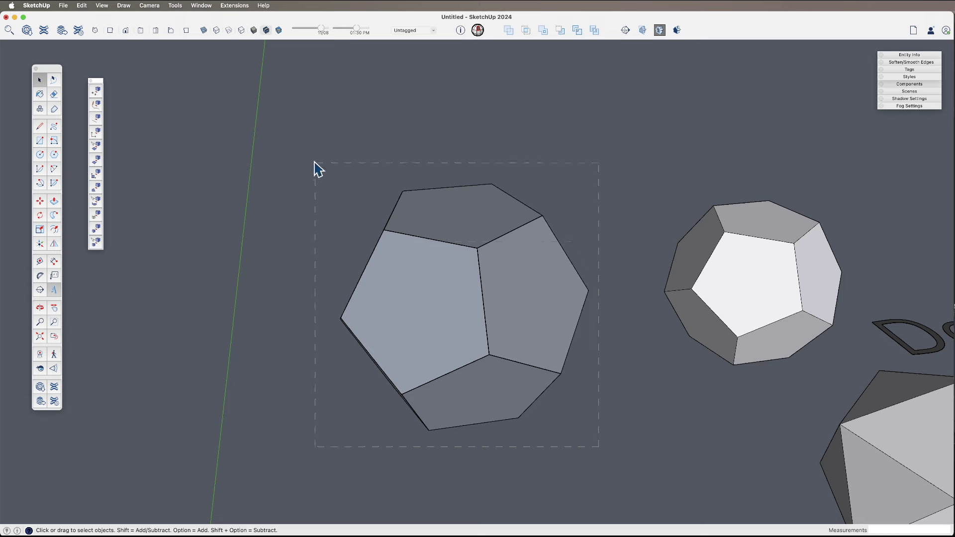
{"action": "left_click_drag", "start_coordinate": [315, 162], "coordinate": [288, 132]}
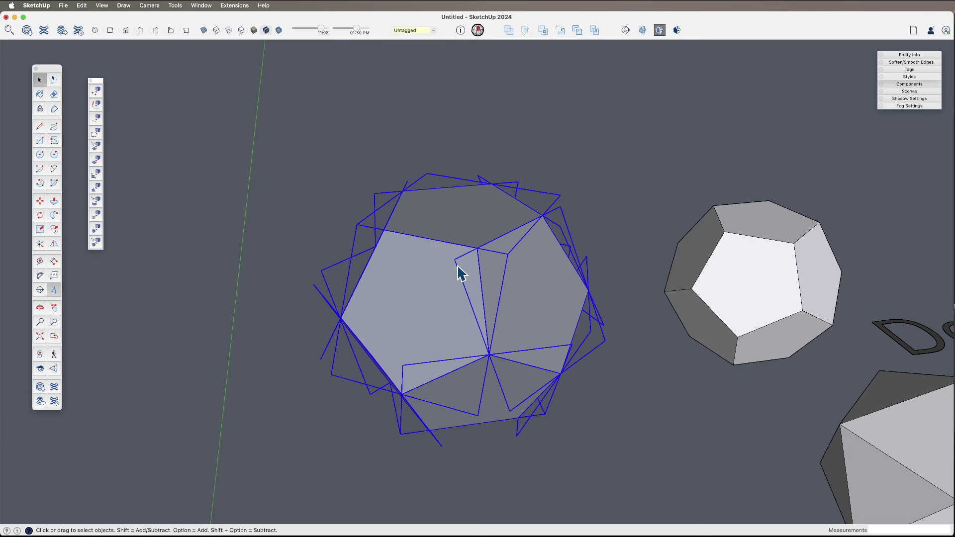
{"action": "key", "text": "shift+x"}
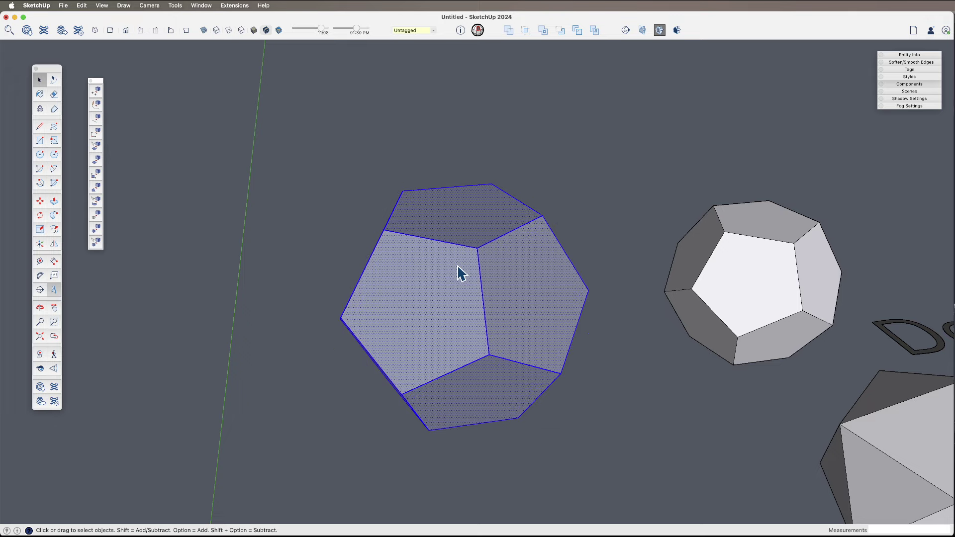
{"action": "triple_click", "coordinate": [434, 321]}
{"action": "middle_click_drag", "start_coordinate": [413, 312], "coordinate": [472, 317]}
{"action": "left_click", "coordinate": [472, 316]}
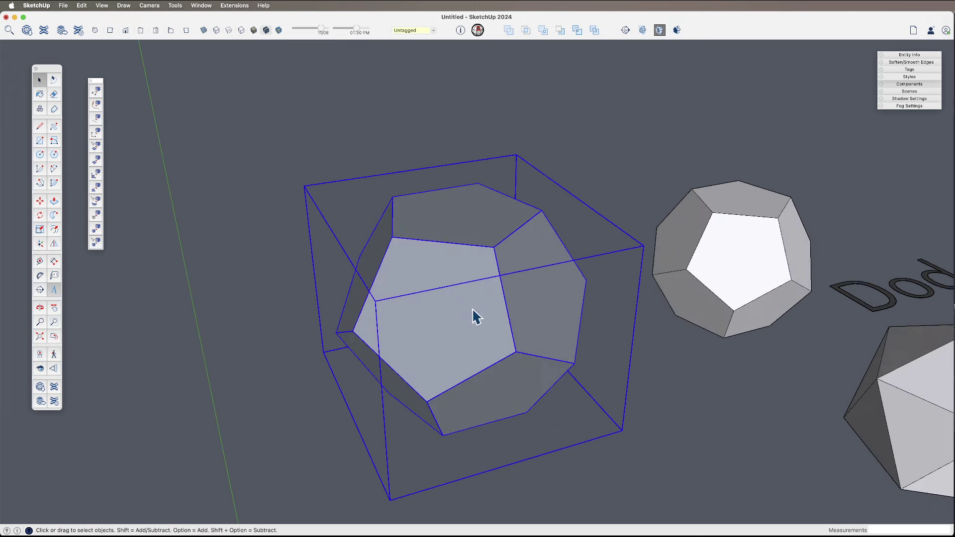
Check the dodecahedron group with Solid Inspector and fix its reversed faces, leaving the group selected.
{"action": "left_click", "coordinate": [476, 31]}
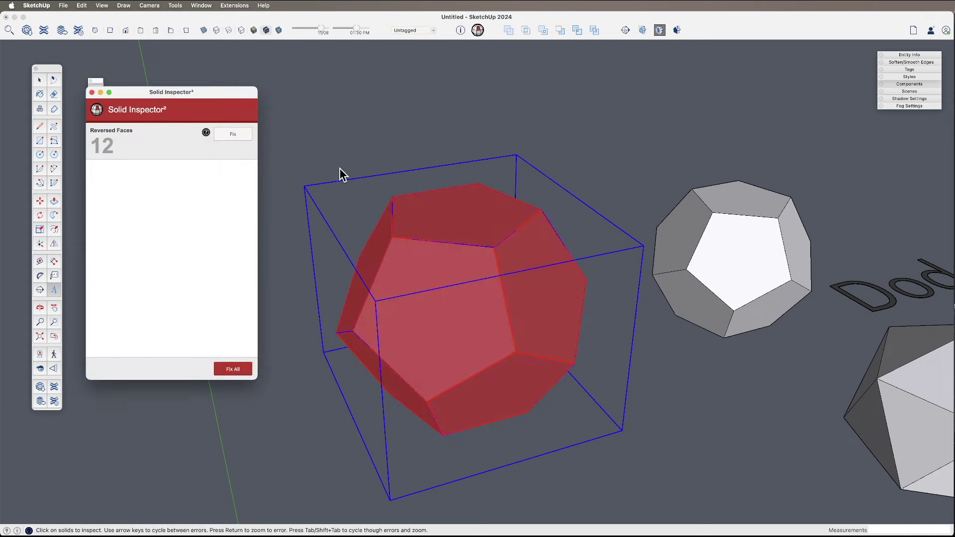
{"action": "left_click", "coordinate": [231, 135]}
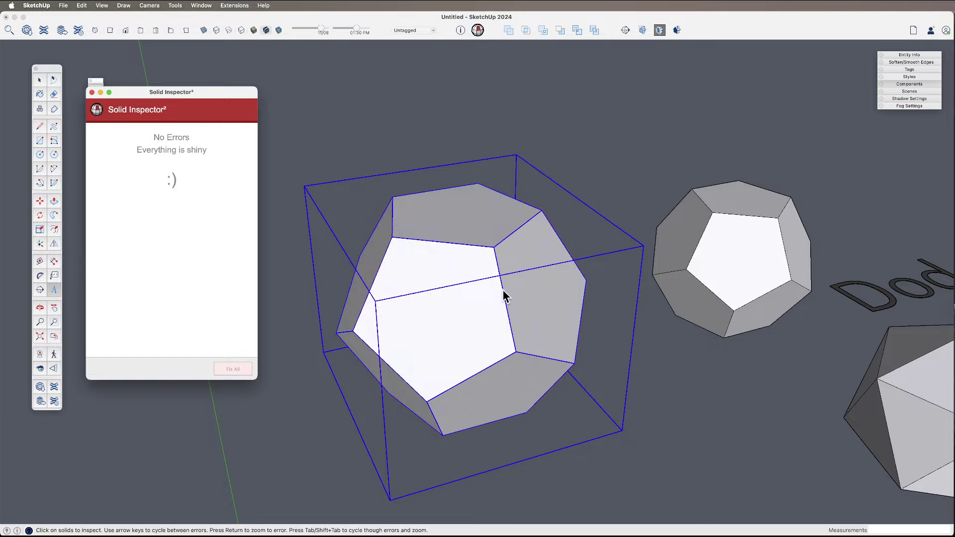
{"action": "scroll", "coordinate": [505, 296], "scroll_direction": "up", "scroll_amount": 2}
{"action": "middle_click_drag", "start_coordinate": [480, 267], "coordinate": [458, 333]}
{"action": "scroll", "coordinate": [433, 318], "scroll_direction": "down", "scroll_amount": 5}
{"action": "key", "text": "space"}
{"action": "left_click", "coordinate": [569, 398]}
{"action": "left_click", "coordinate": [485, 358]}
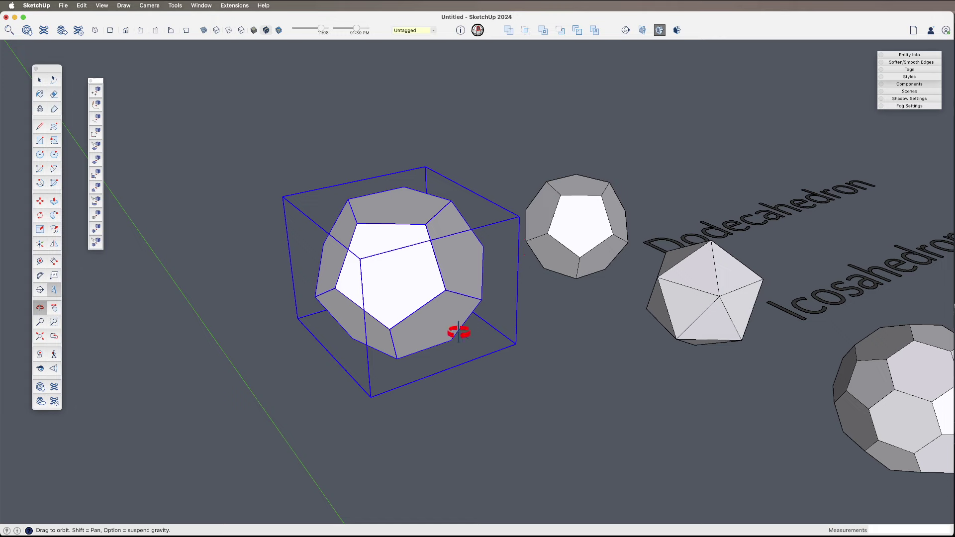
Delete the new dodecahedron and undo the deletion.
{"action": "scroll", "coordinate": [401, 330], "scroll_direction": "up", "scroll_amount": 3}
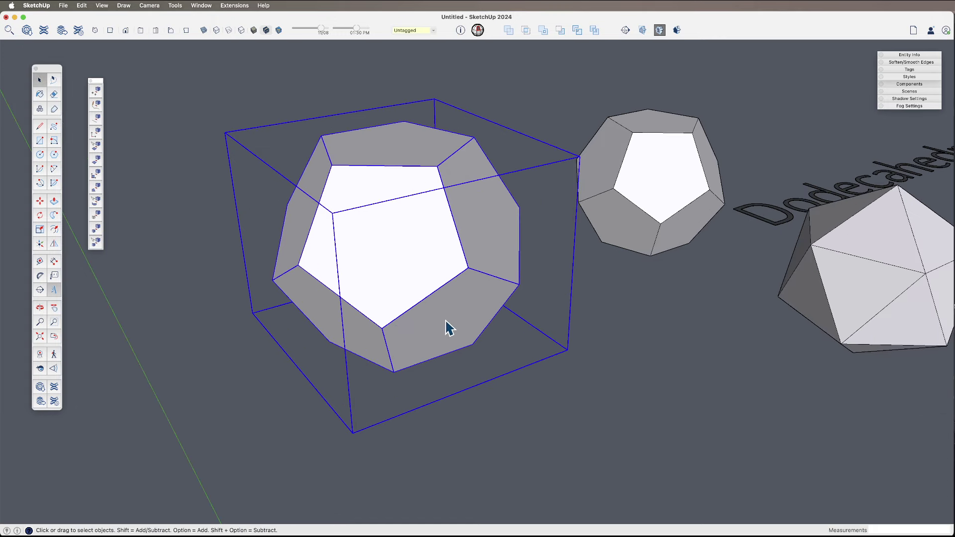
{"action": "scroll", "coordinate": [446, 321], "scroll_direction": "down", "scroll_amount": 2}
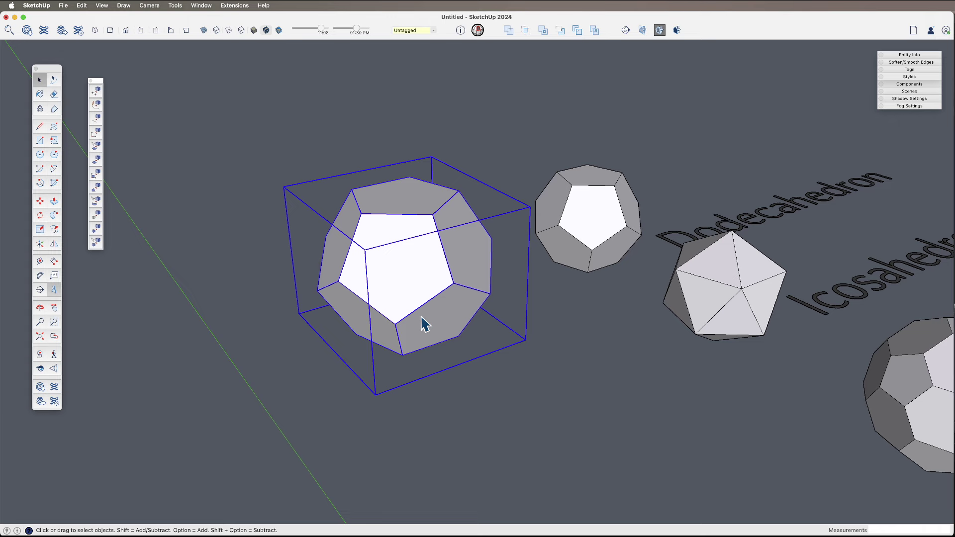
{"action": "scroll", "coordinate": [423, 319], "scroll_direction": "down", "scroll_amount": 2}
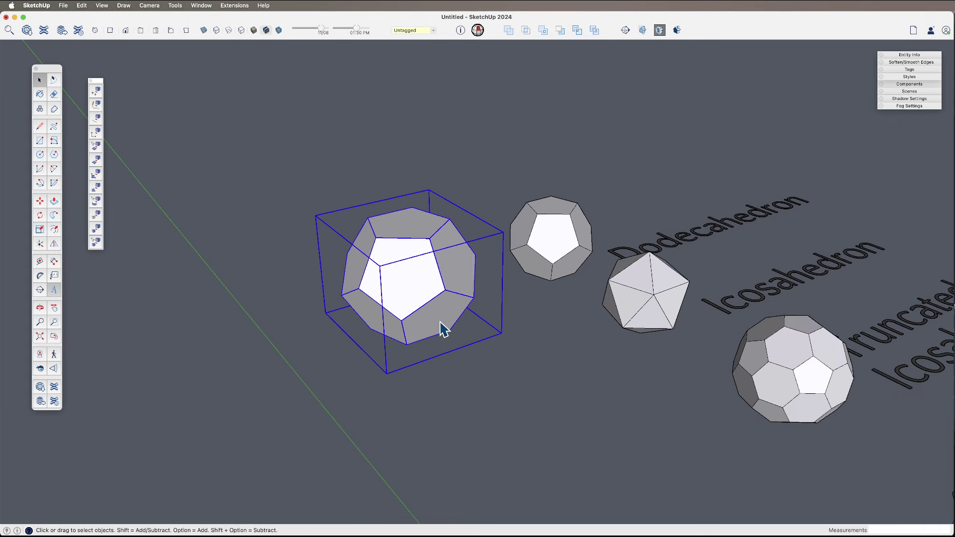
{"action": "key", "text": "q"}
{"action": "key", "text": "space"}
{"action": "key", "text": "Delete"}
{"action": "scroll", "coordinate": [456, 325], "scroll_direction": "down", "scroll_amount": 2}
{"action": "mouse_move", "coordinate": [458, 326]}
{"action": "middle_mouse_down"}
{"action": "mouse_move", "coordinate": [452, 293]}
{"action": "mouse_move", "coordinate": [449, 334]}
{"action": "middle_mouse_up"}
{"action": "key", "text": "super+z"}
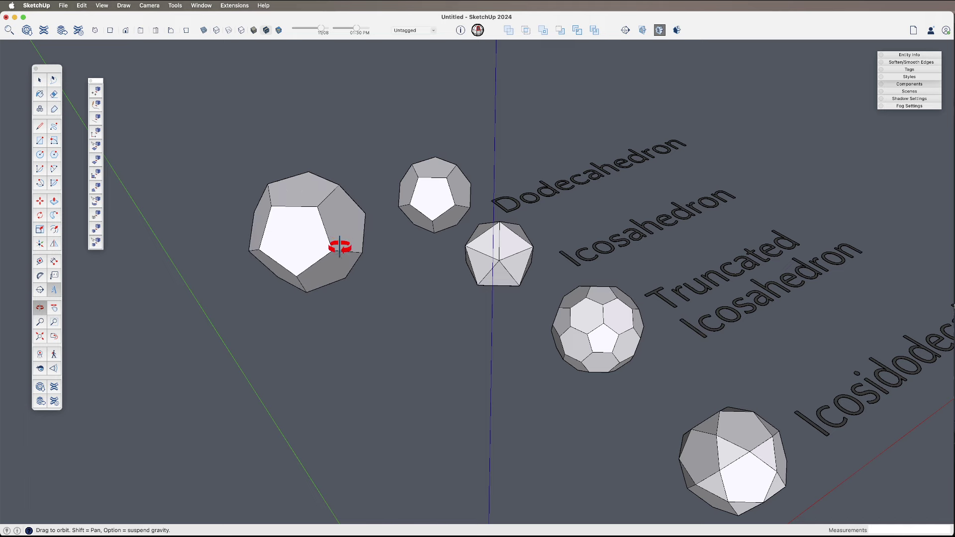
Scale the new dodecahedron down uniformly to slightly smaller than the original and move it closer beside it.
{"action": "key", "text": "space"}
{"action": "left_click", "coordinate": [351, 277]}
{"action": "key", "text": "s"}
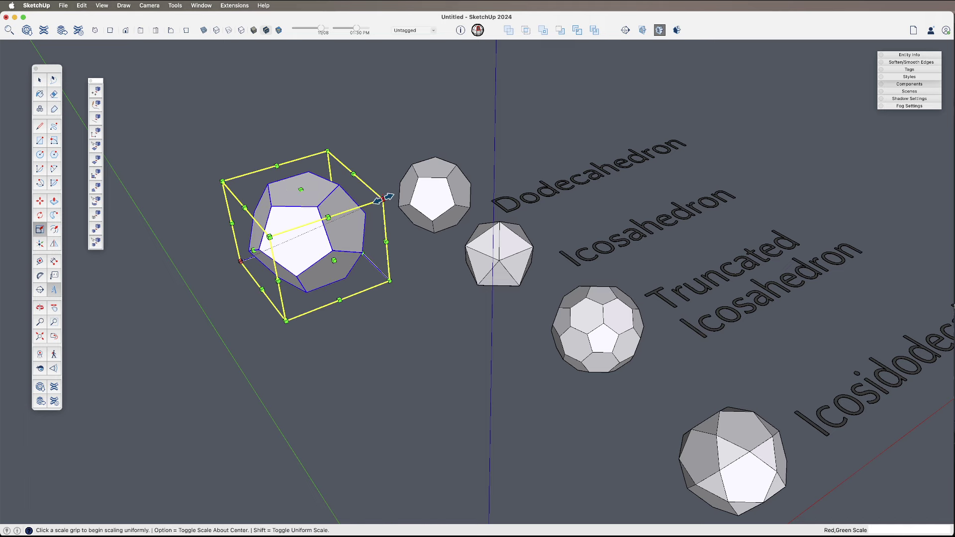
{"action": "left_click_drag", "start_coordinate": [383, 199], "coordinate": [330, 224]}
{"action": "key", "text": "m"}
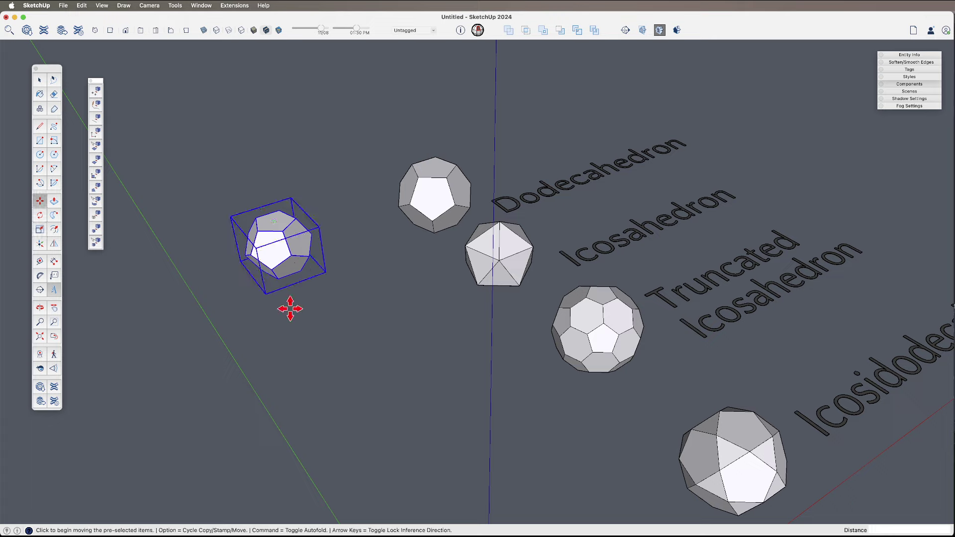
{"action": "left_click", "coordinate": [290, 309]}
{"action": "left_click", "coordinate": [352, 291]}
{"action": "key", "text": "space"}
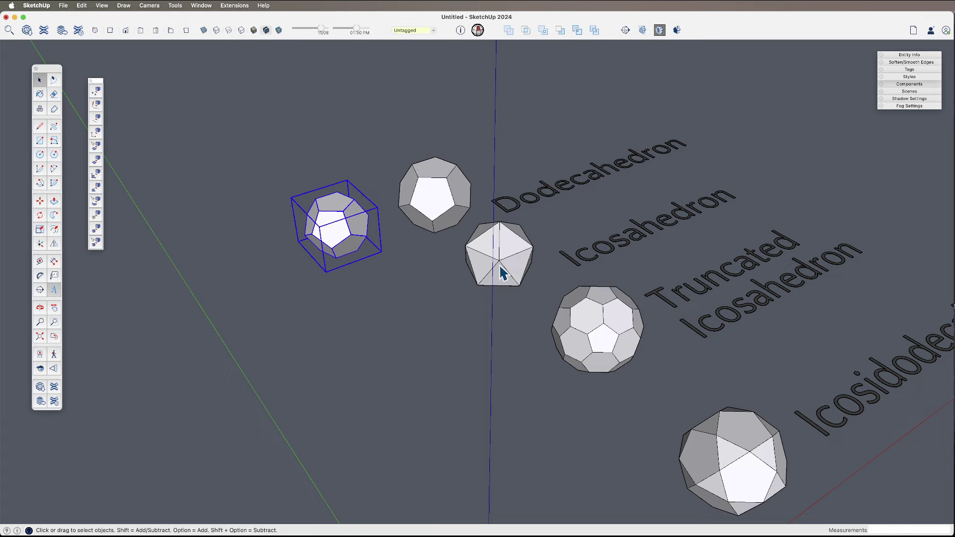
Copy the labelled icosahedron about 8' 11" away into the open space in front of the small dodecahedron.
{"action": "left_click", "coordinate": [502, 272]}
{"action": "middle_click_drag", "start_coordinate": [502, 273], "coordinate": [647, 293]}
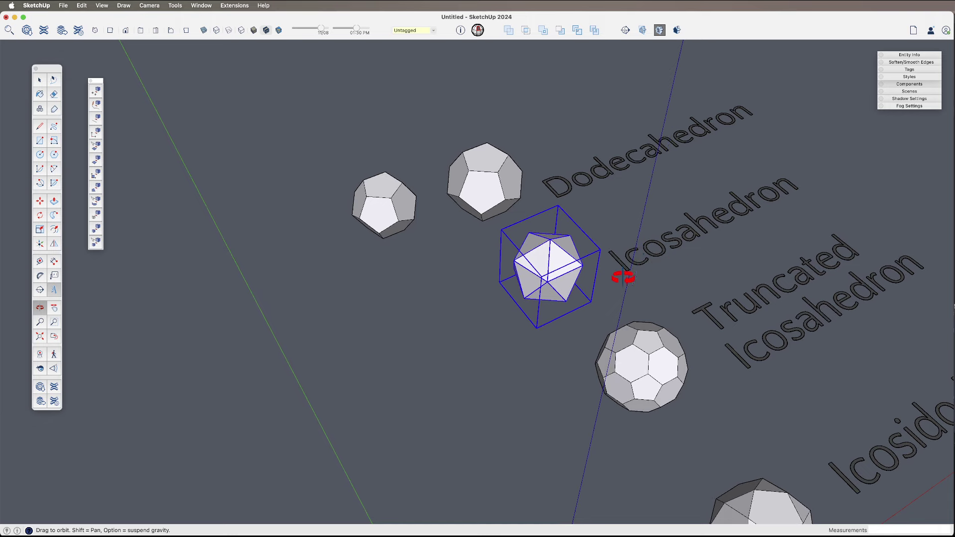
{"action": "middle_click_drag", "start_coordinate": [559, 281], "coordinate": [579, 262]}
{"action": "key", "text": "m"}
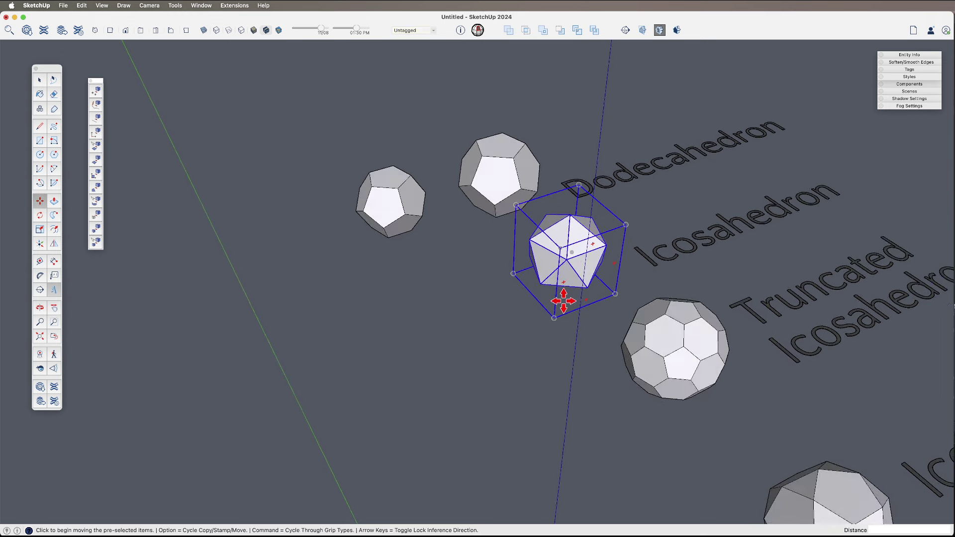
{"action": "key", "text": "alt"}
{"action": "left_click", "coordinate": [564, 298]}
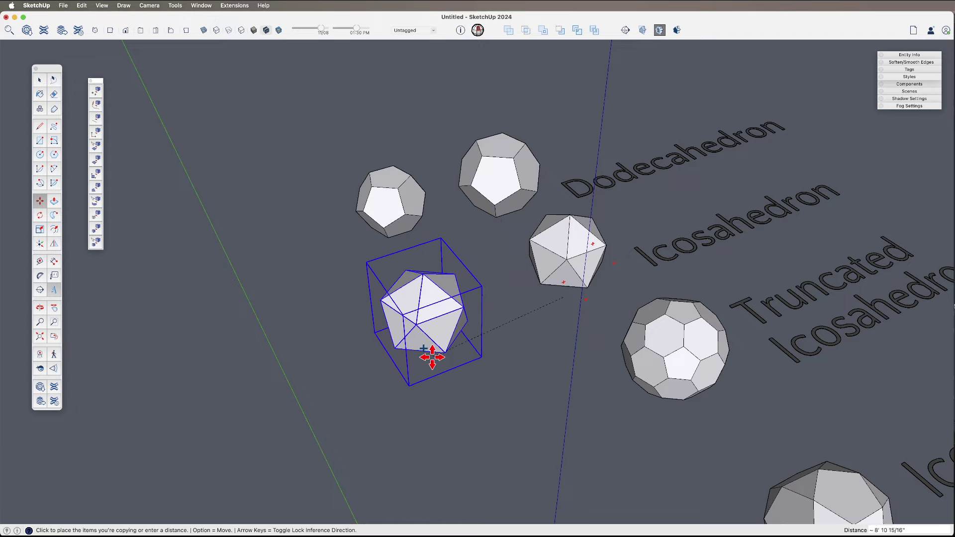
{"action": "left_click", "coordinate": [426, 351]}
{"action": "key", "text": "space"}
{"action": "left_click", "coordinate": [442, 386]}
Examine the copied icosahedron from several sides, focusing on the five triangles forming the pentagonal cap around its top vertex.
{"action": "middle_click_drag", "start_coordinate": [432, 305], "coordinate": [447, 419], "text": "shift"}
{"action": "scroll", "coordinate": [449, 351], "scroll_direction": "up", "scroll_amount": 3}
{"action": "middle_click_drag", "start_coordinate": [450, 350], "coordinate": [522, 188]}
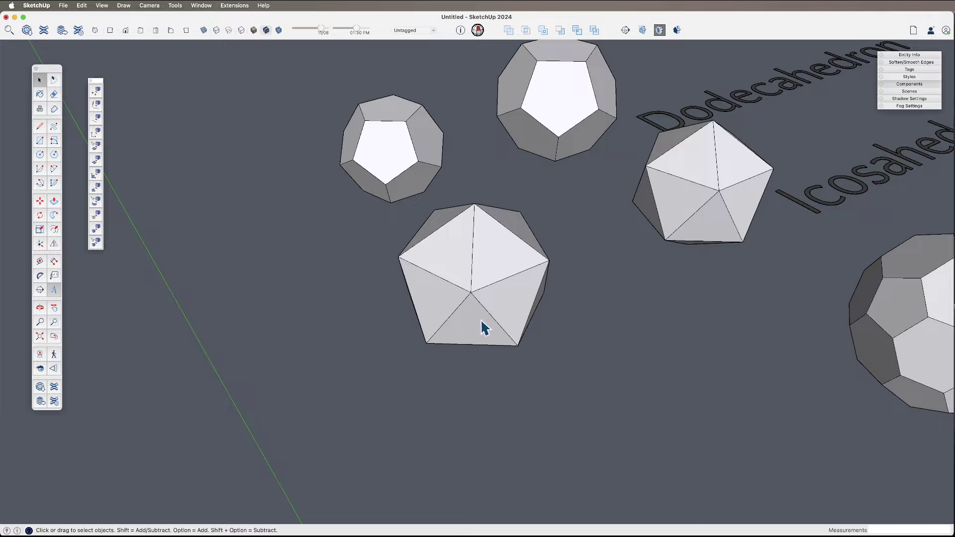
{"action": "scroll", "coordinate": [480, 319], "scroll_direction": "up", "scroll_amount": 2}
{"action": "left_click", "coordinate": [499, 304]}
{"action": "middle_click_drag", "start_coordinate": [499, 304], "coordinate": [443, 271]}
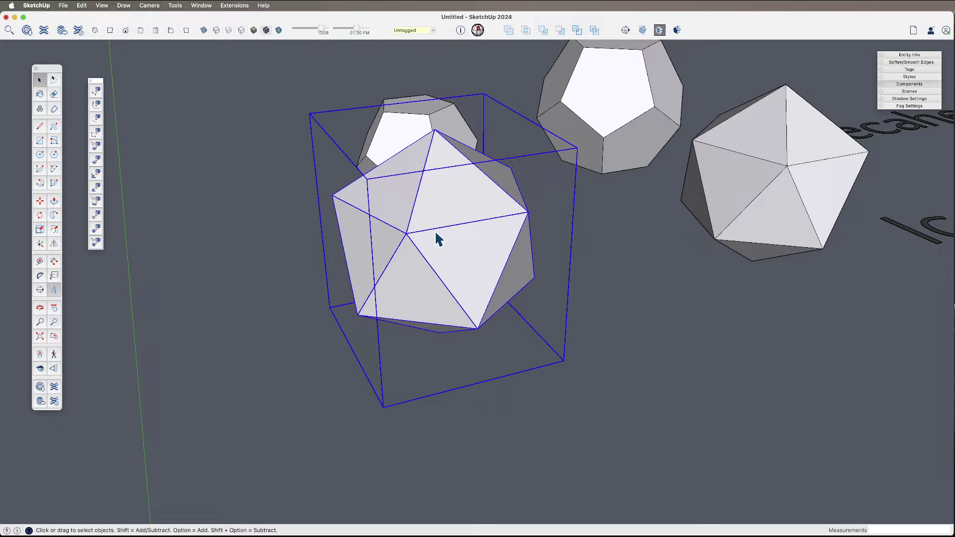
{"action": "middle_click_drag", "start_coordinate": [437, 239], "coordinate": [477, 249]}
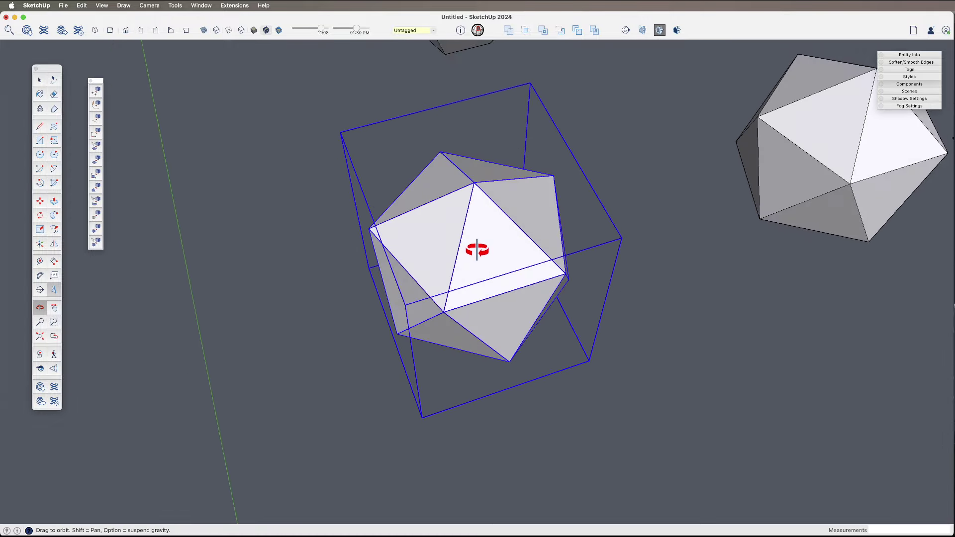
{"action": "middle_click_drag", "start_coordinate": [485, 192], "coordinate": [426, 356]}
{"action": "key", "text": "space"}
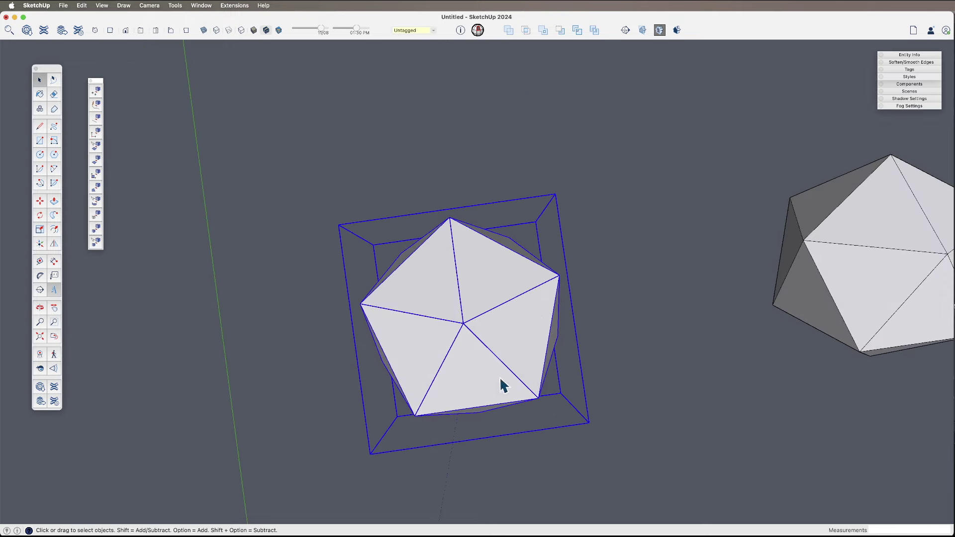
{"action": "scroll", "coordinate": [441, 309], "scroll_direction": "up", "scroll_amount": 2}
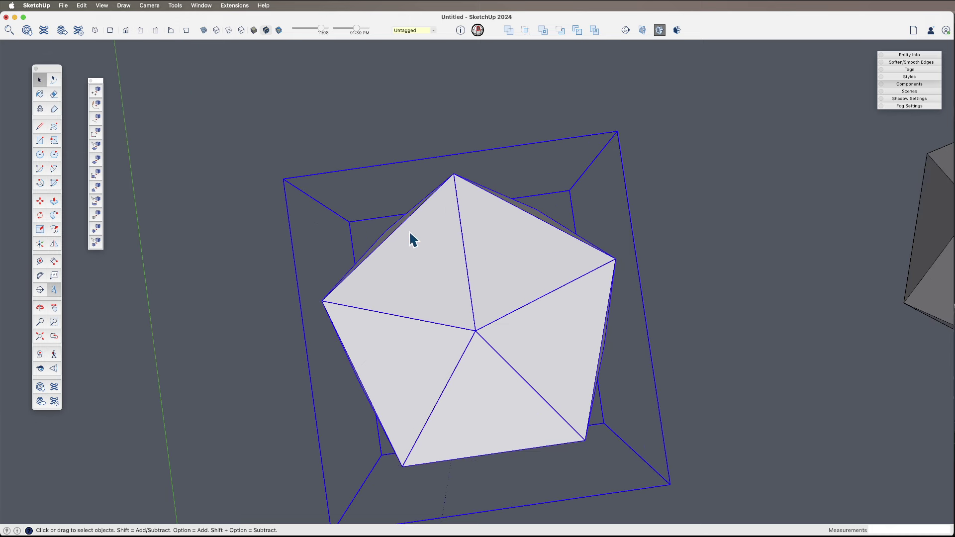
Delete the copied icosahedron in front of the small dodecahedron.
{"action": "scroll", "coordinate": [410, 232], "scroll_direction": "down", "scroll_amount": 3}
{"action": "middle_click_drag", "start_coordinate": [426, 253], "coordinate": [521, 127]}
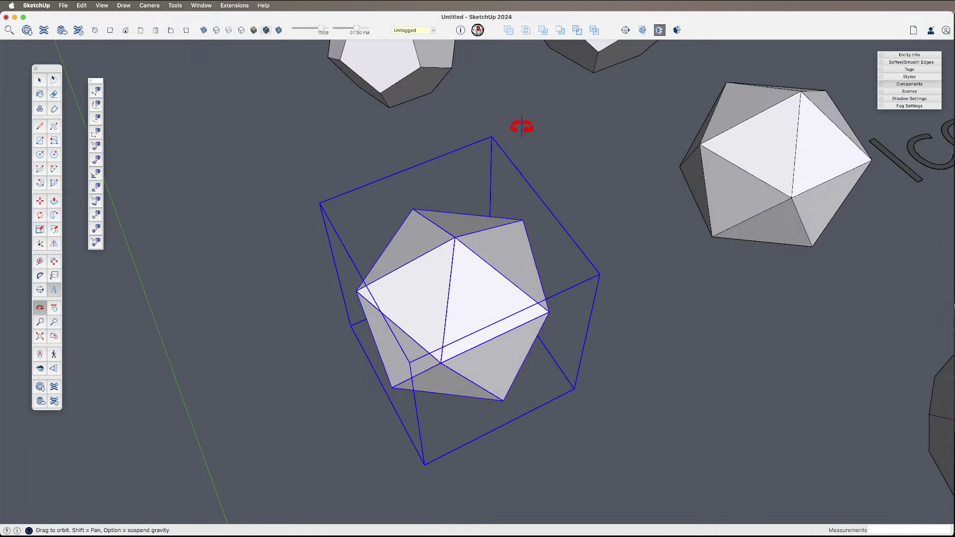
{"action": "mouse_move", "coordinate": [450, 260]}
{"action": "middle_mouse_down"}
{"action": "mouse_move", "coordinate": [452, 247]}
{"action": "mouse_move", "coordinate": [400, 202]}
{"action": "mouse_move", "coordinate": [392, 216]}
{"action": "mouse_move", "coordinate": [441, 304]}
{"action": "mouse_move", "coordinate": [497, 191]}
{"action": "middle_mouse_up"}
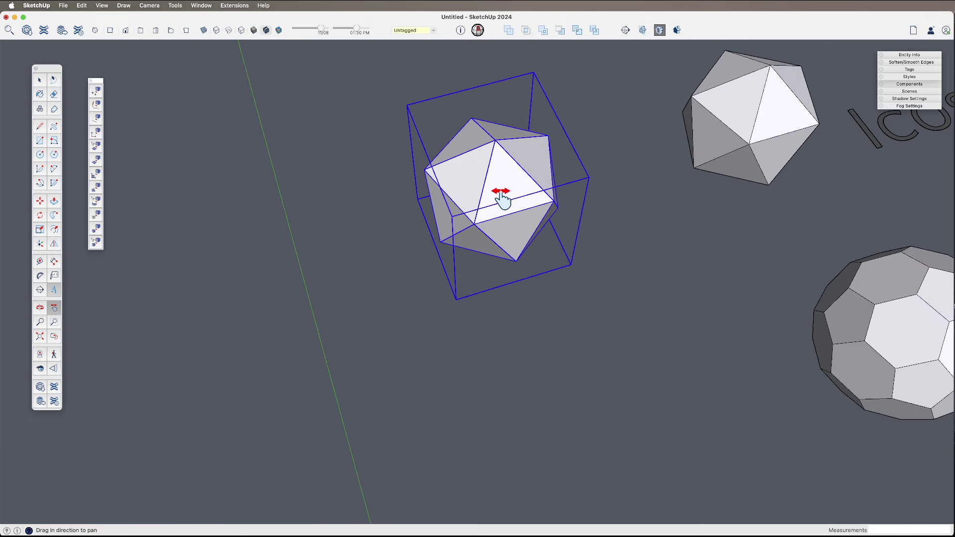
{"action": "key", "text": "e"}
{"action": "left_click_drag", "start_coordinate": [546, 199], "coordinate": [528, 259]}
Draw a five-sided polygon aligned to the green axis on the open ground, inscribed radius about 2' 8 3/4", and group it.
{"action": "key", "text": "space"}
{"action": "key", "text": "shift+p"}
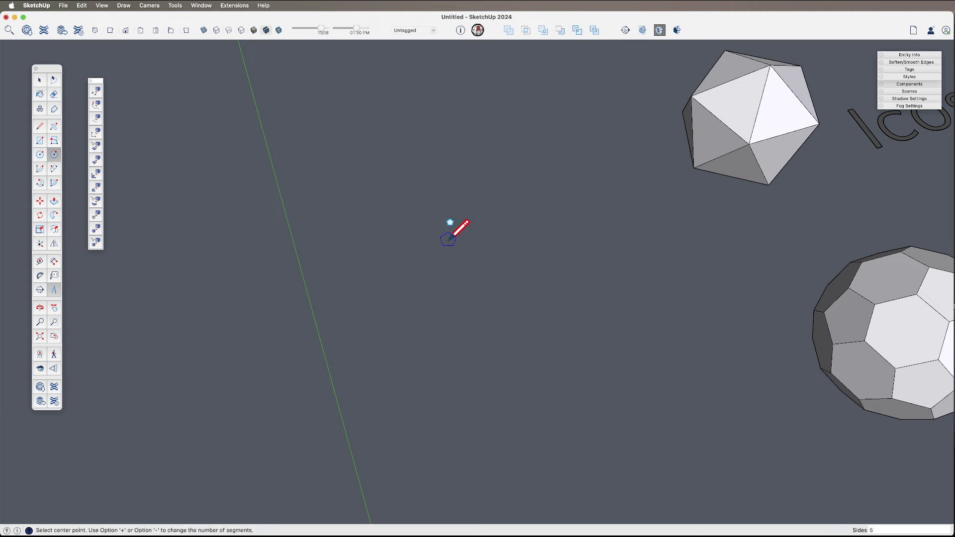
{"action": "left_click", "coordinate": [448, 238]}
{"action": "left_click", "coordinate": [448, 238]}
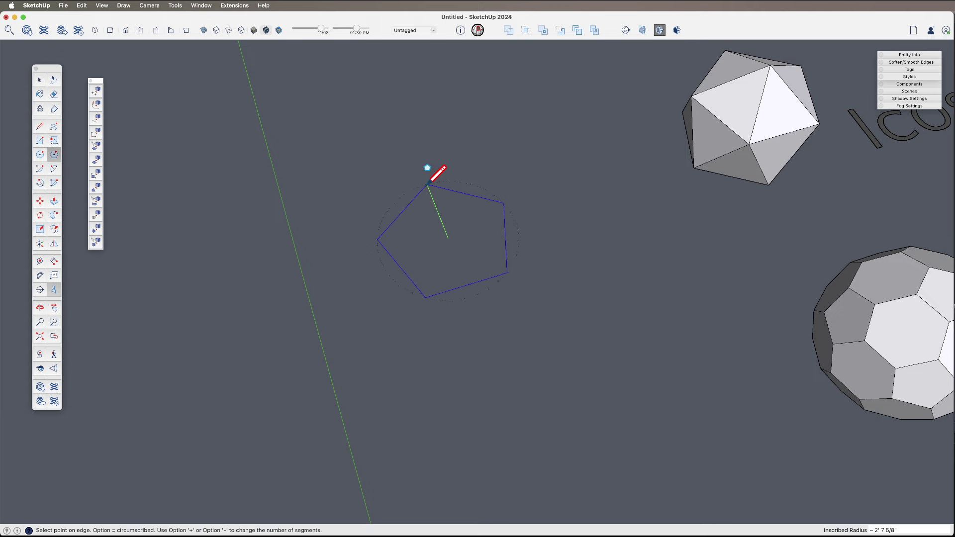
{"action": "left_click", "coordinate": [427, 183]}
{"action": "key", "text": "space"}
{"action": "double_click", "coordinate": [450, 230]}
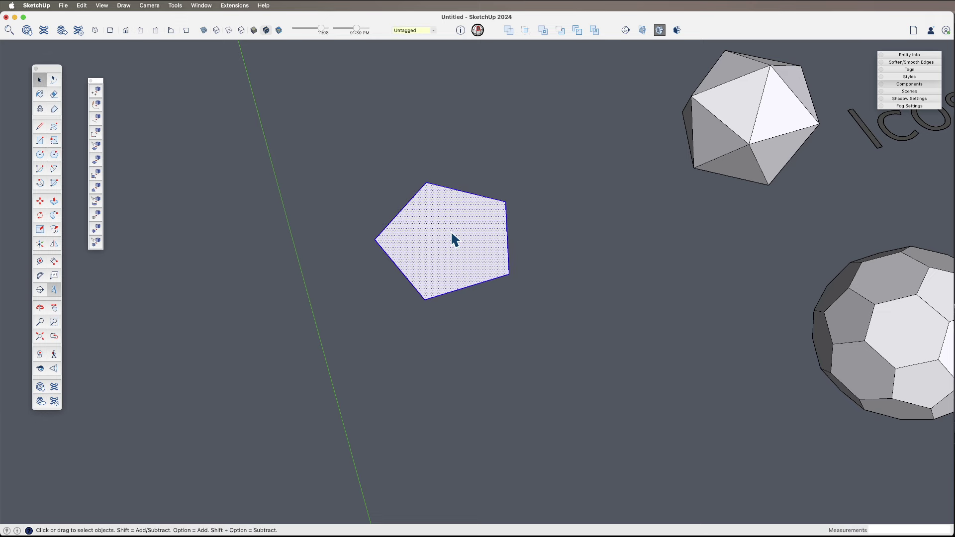
{"action": "key", "text": "super+g"}
Try to draw a triangle from two neighbouring pentagon corners to its centre, and undo the lines.
{"action": "scroll", "coordinate": [466, 303], "scroll_direction": "up", "scroll_amount": 4}
{"action": "middle_click_drag", "start_coordinate": [466, 303], "coordinate": [459, 347]}
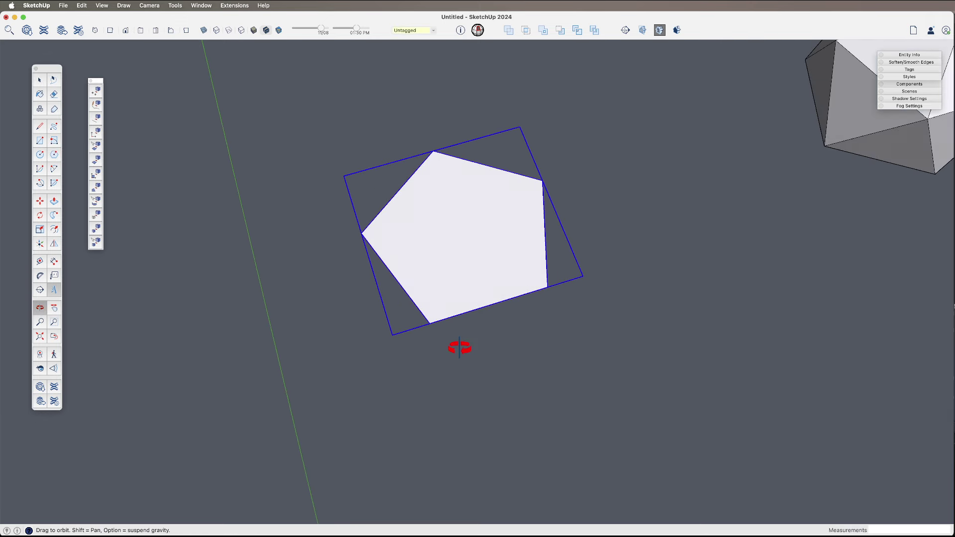
{"action": "key", "text": "l"}
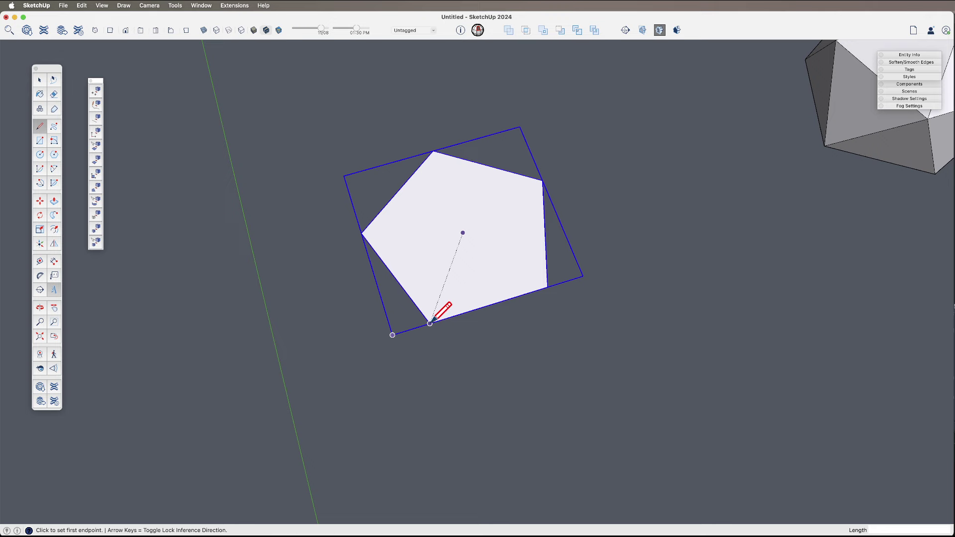
{"action": "left_click", "coordinate": [430, 323]}
{"action": "left_click", "coordinate": [462, 233]}
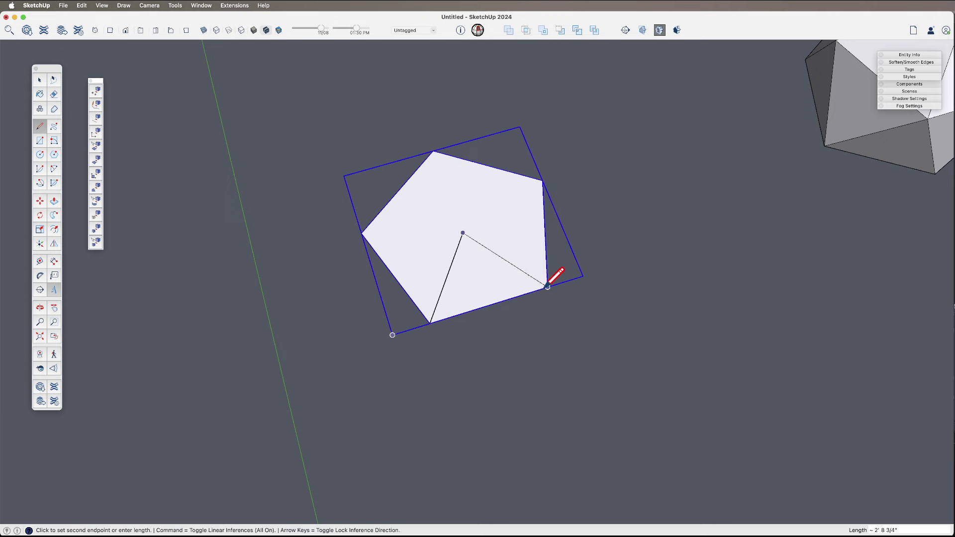
{"action": "left_click", "coordinate": [547, 287]}
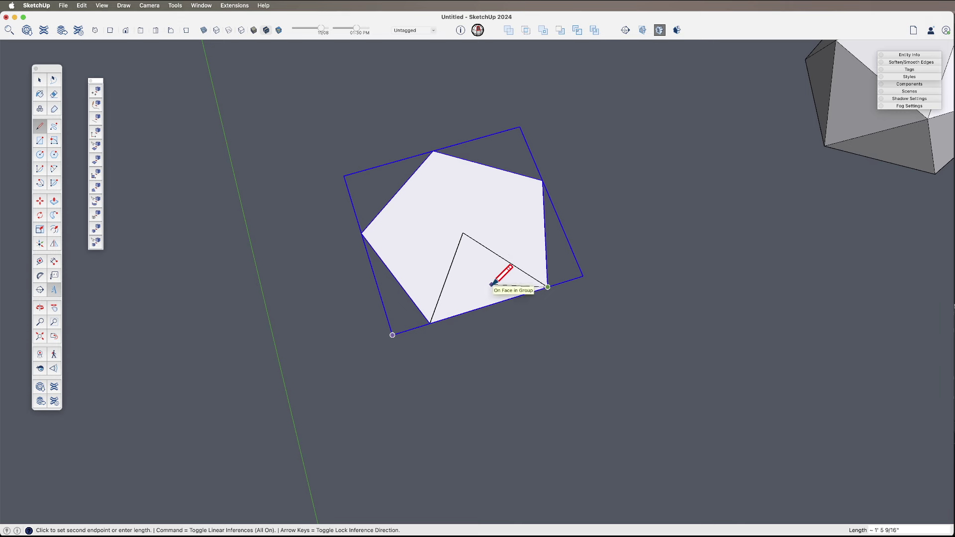
{"action": "key", "text": "super+z"}
Draw a line over the pentagon's front edge, outside the pentagon group, and select it.
{"action": "middle_click_drag", "start_coordinate": [501, 300], "coordinate": [503, 268], "text": "shift"}
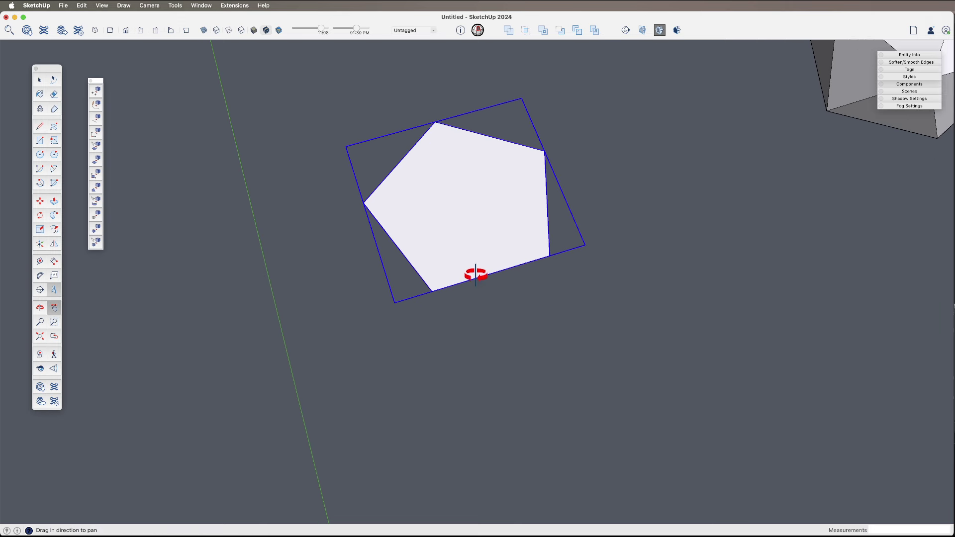
{"action": "left_click", "coordinate": [550, 255]}
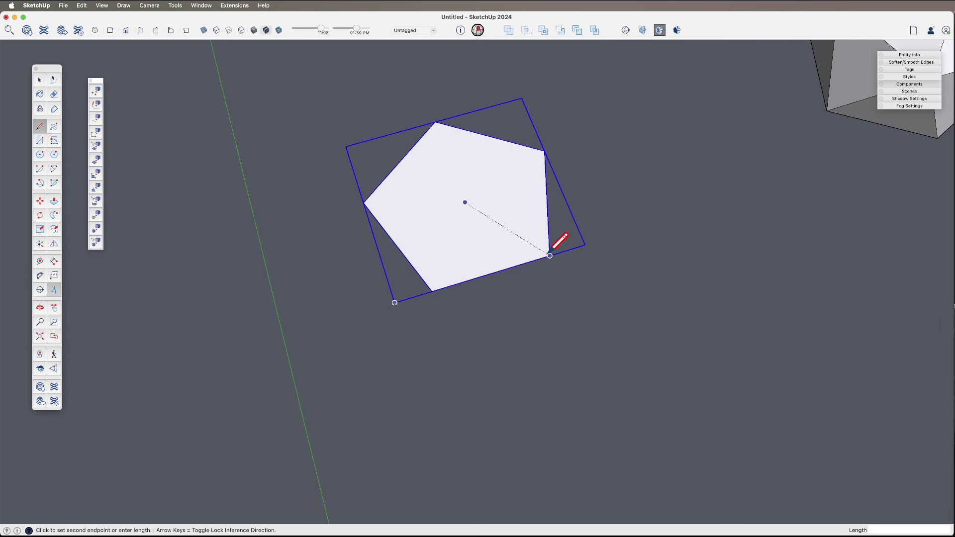
{"action": "key", "text": "space"}
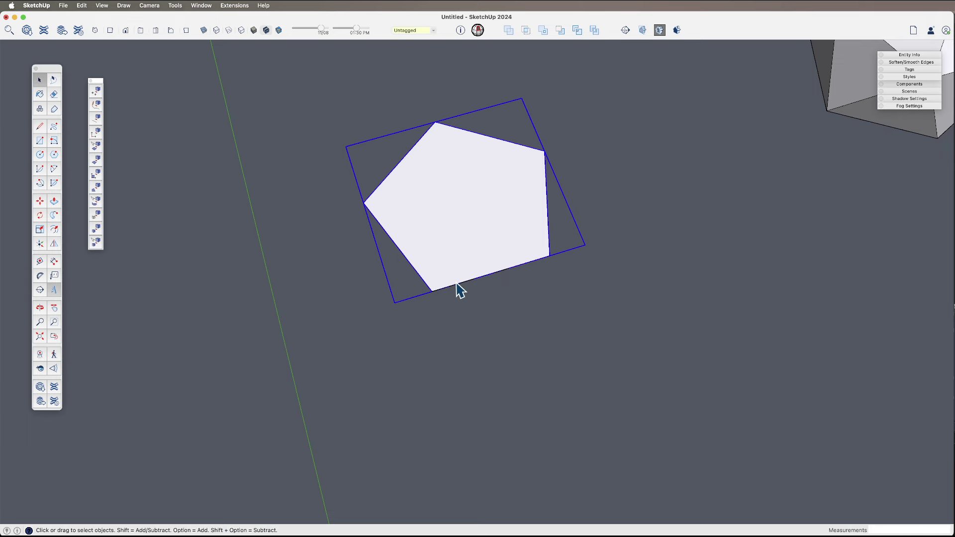
{"action": "key", "text": "Delete"}
Rotate a copy of the front edge line outward around its end corner, and group the two lines.
{"action": "key", "text": "q"}
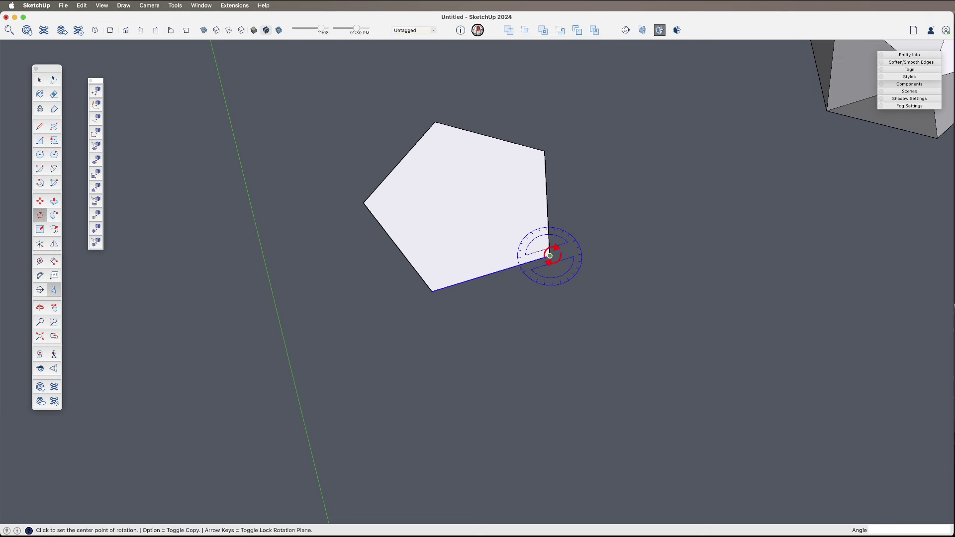
{"action": "left_click", "coordinate": [491, 273]}
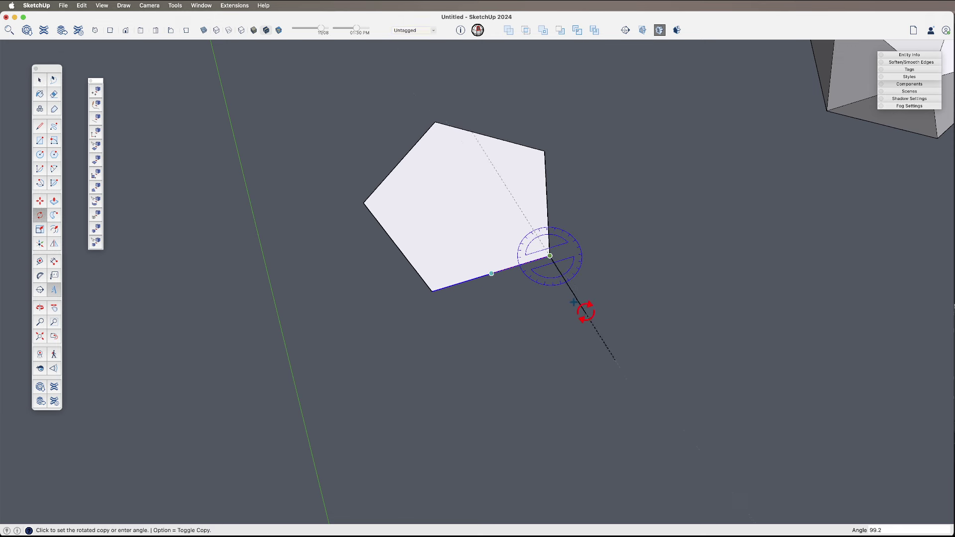
{"action": "left_click", "coordinate": [596, 315]}
{"action": "key", "text": "space"}
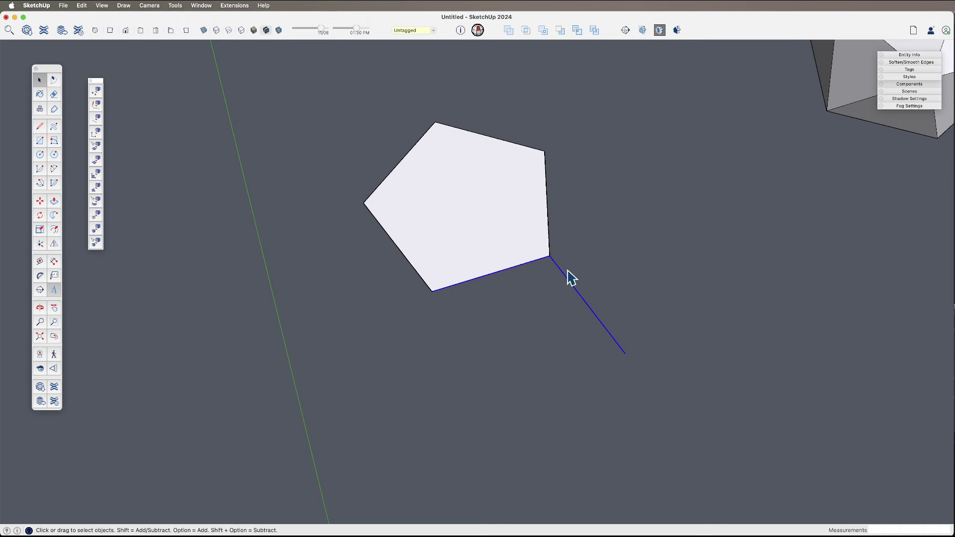
{"action": "key", "text": "super+g"}
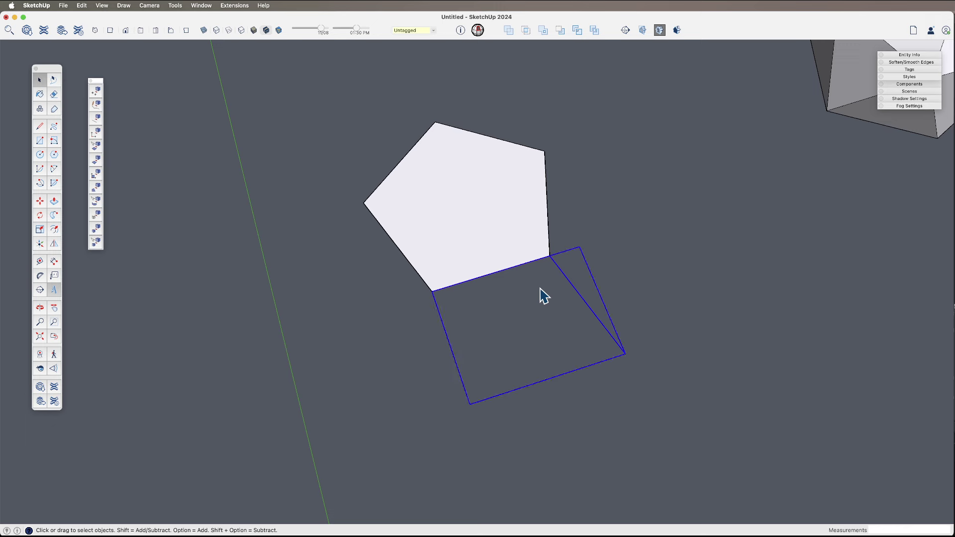
Draw a guide line from the pentagon's far vertex through the front edge's midpoint and well beyond it.
{"action": "key", "text": "l"}
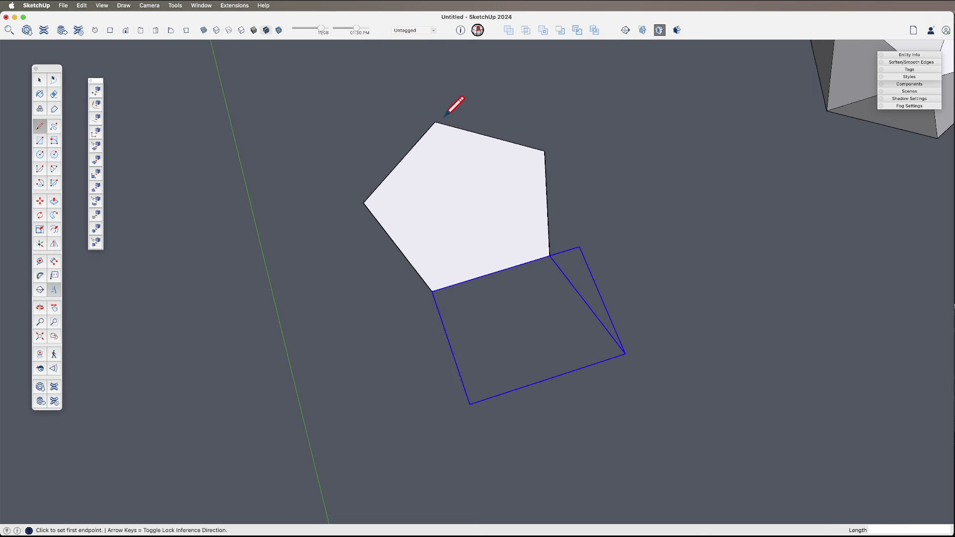
{"action": "left_click", "coordinate": [435, 121]}
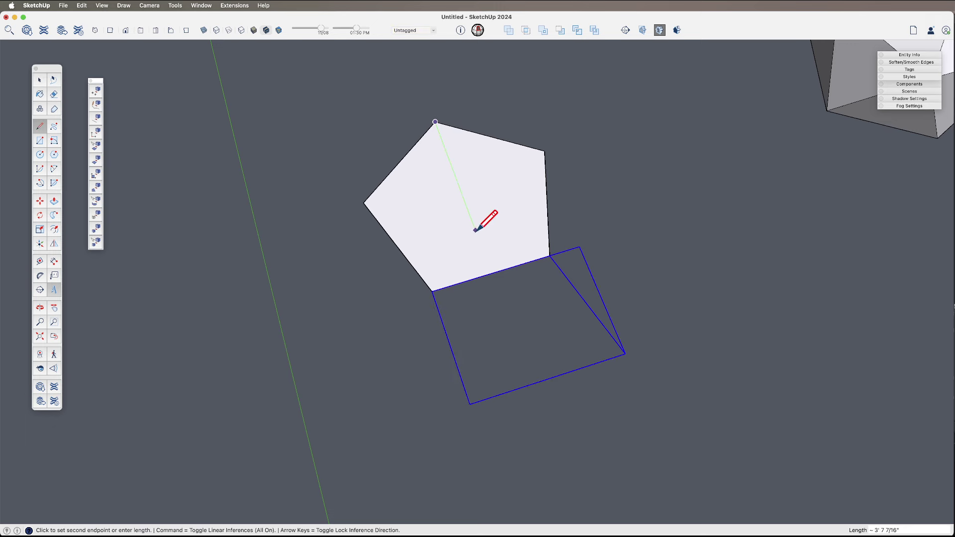
{"action": "left_click", "coordinate": [596, 470]}
{"action": "key", "text": "space"}
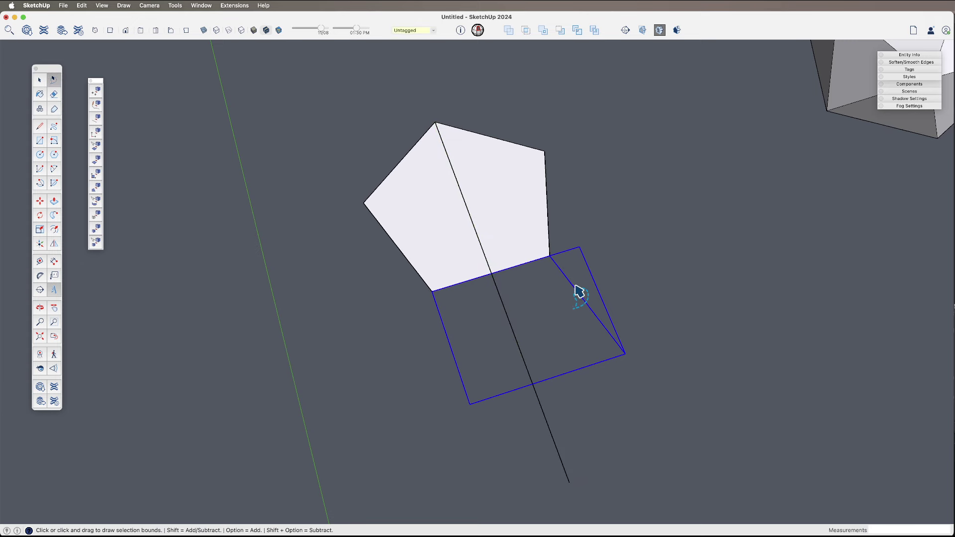
{"action": "key", "text": "space"}
Inside the line group, rotate the copied edge around the shared corner until its free end meets the guide line.
{"action": "double_click", "coordinate": [571, 288]}
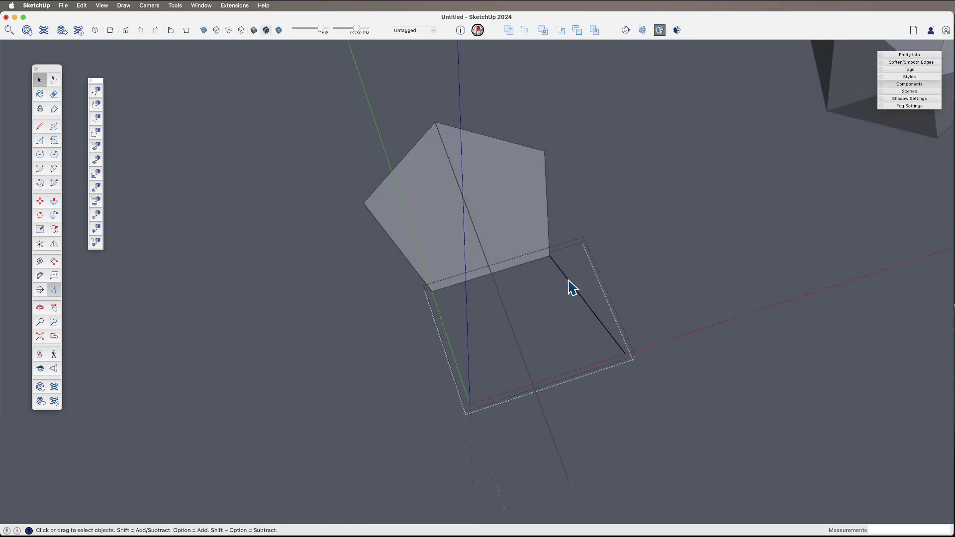
{"action": "key", "text": "q"}
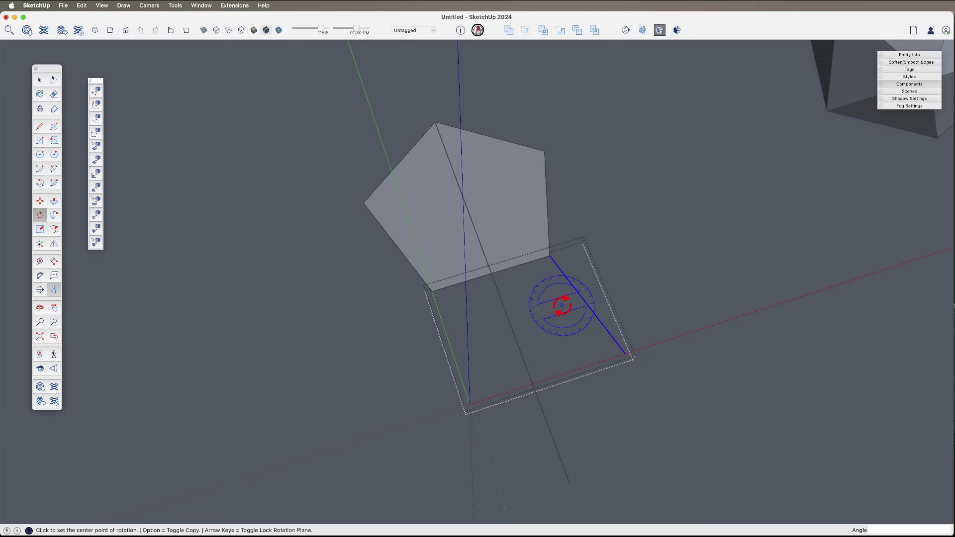
{"action": "left_click", "coordinate": [549, 256]}
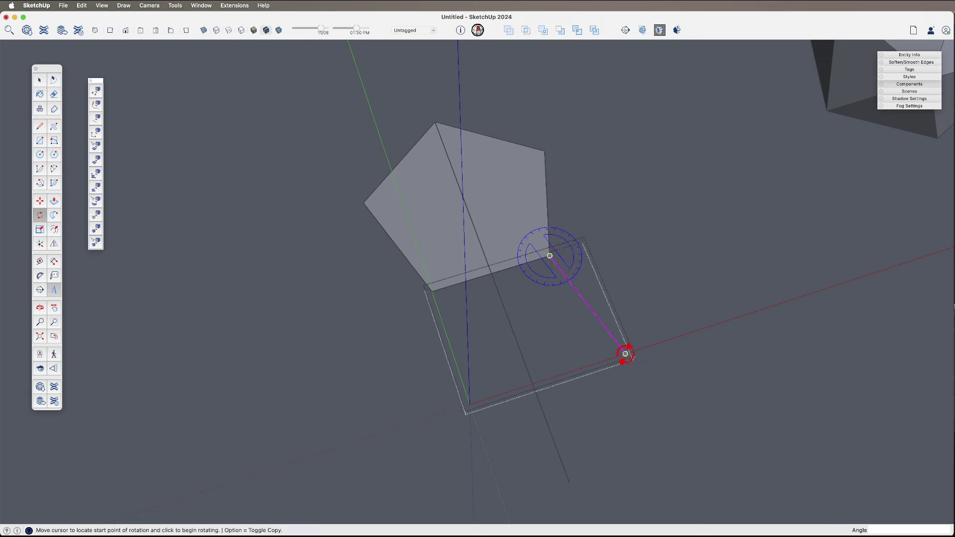
{"action": "left_click", "coordinate": [626, 353]}
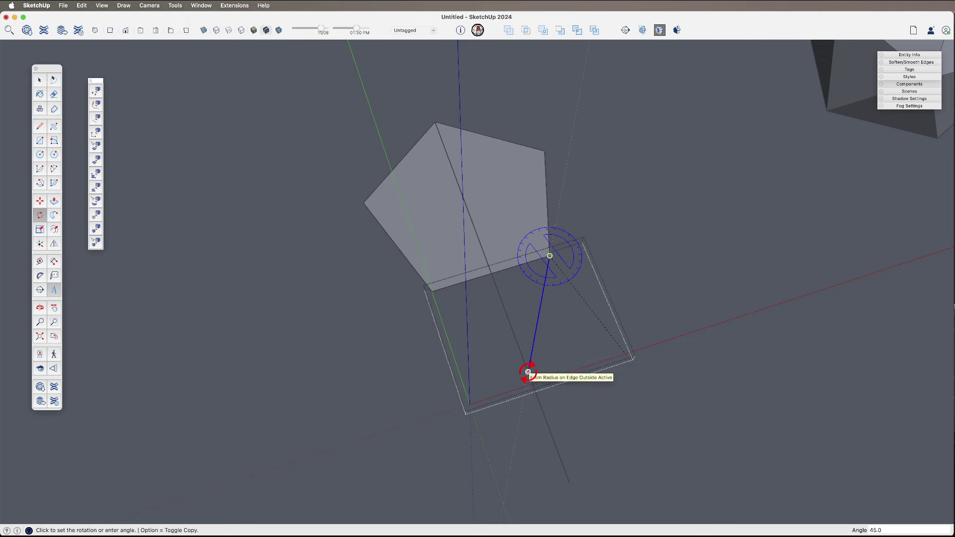
{"action": "left_click", "coordinate": [528, 371]}
Close the equilateral triangle with a line from its tip to the pentagon's other front corner, and leave the group.
{"action": "key", "text": "l"}
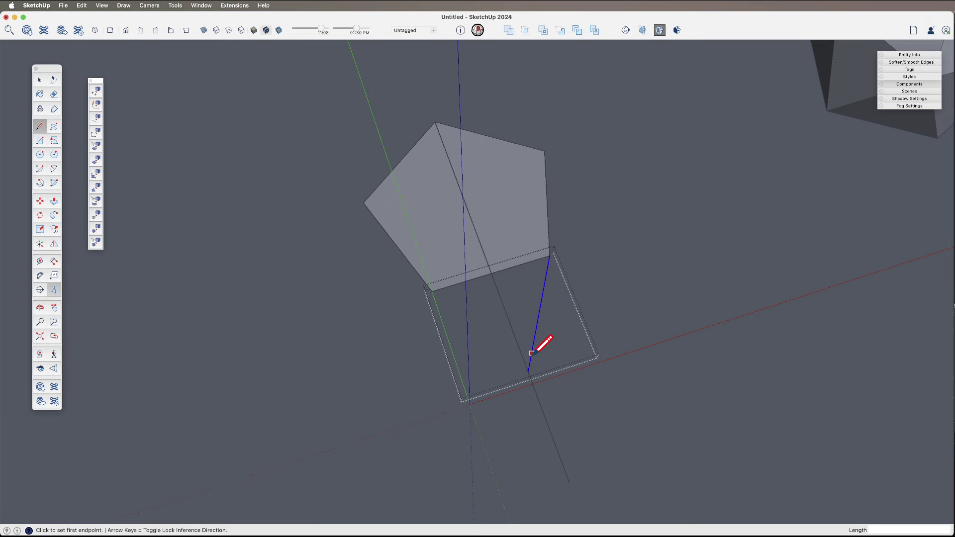
{"action": "left_click", "coordinate": [528, 372]}
{"action": "left_click", "coordinate": [431, 291]}
{"action": "key", "text": "space"}
{"action": "left_click", "coordinate": [605, 305]}
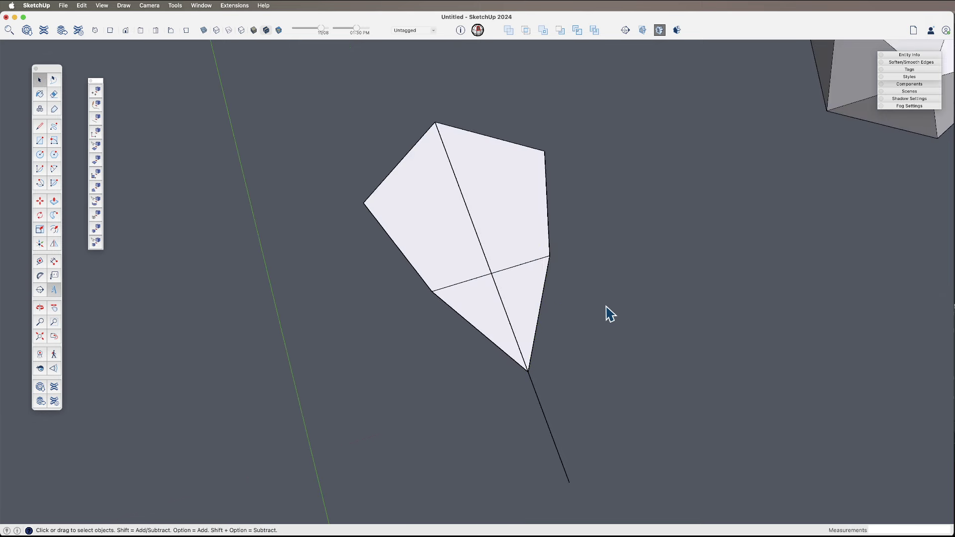
Erase the guide line crossing the pentagon and the triangle.
{"action": "key", "text": "e"}
{"action": "left_click_drag", "start_coordinate": [540, 392], "coordinate": [526, 416]}
{"action": "mouse_move", "coordinate": [478, 330]}
{"action": "middle_mouse_down"}
{"action": "mouse_move", "coordinate": [517, 339]}
{"action": "mouse_move", "coordinate": [553, 307]}
{"action": "middle_mouse_up"}
{"action": "key", "text": "space"}
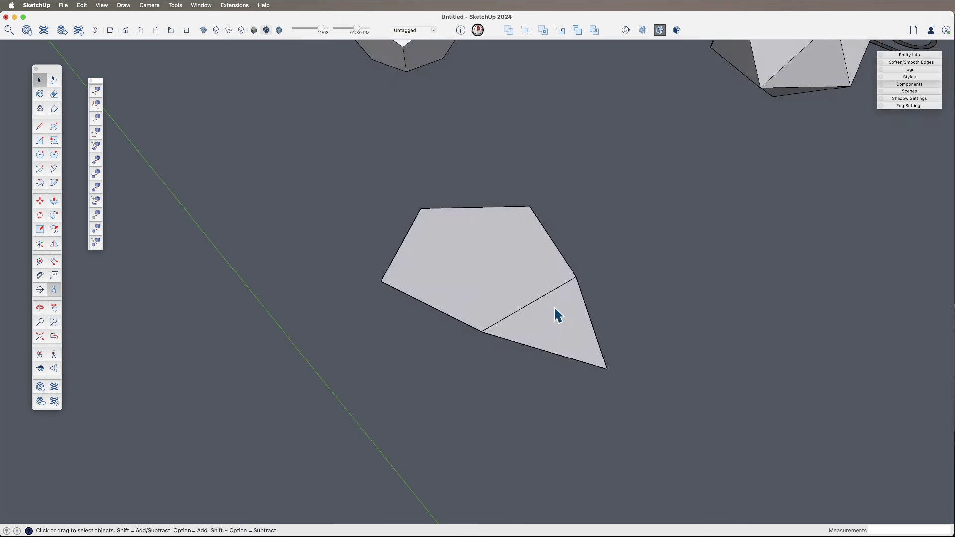
Select the triangle group and compare its position on the pentagon with the faces around the reference icosahedron's vertex.
{"action": "double_click", "coordinate": [552, 306]}
{"action": "left_click", "coordinate": [620, 297]}
{"action": "left_click", "coordinate": [565, 319]}
{"action": "key", "text": "o"}
{"action": "left_click_drag", "start_coordinate": [569, 312], "coordinate": [471, 394]}
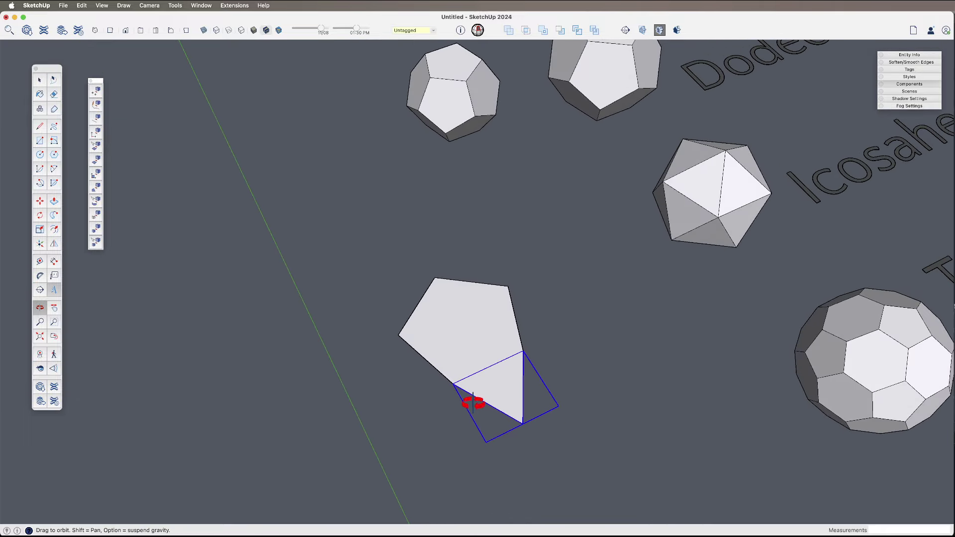
{"action": "key", "text": "space"}
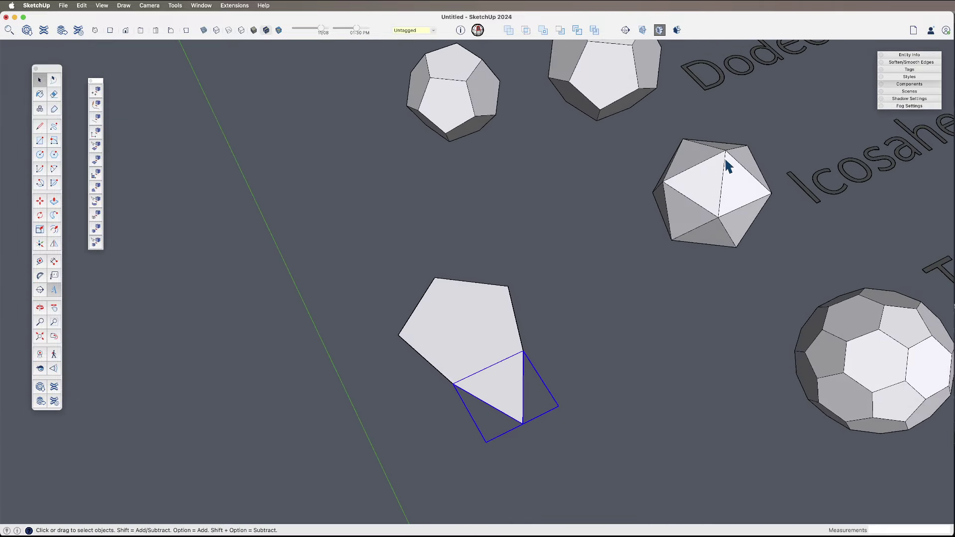
{"action": "key", "text": "o"}
{"action": "left_click_drag", "start_coordinate": [538, 377], "coordinate": [490, 327]}
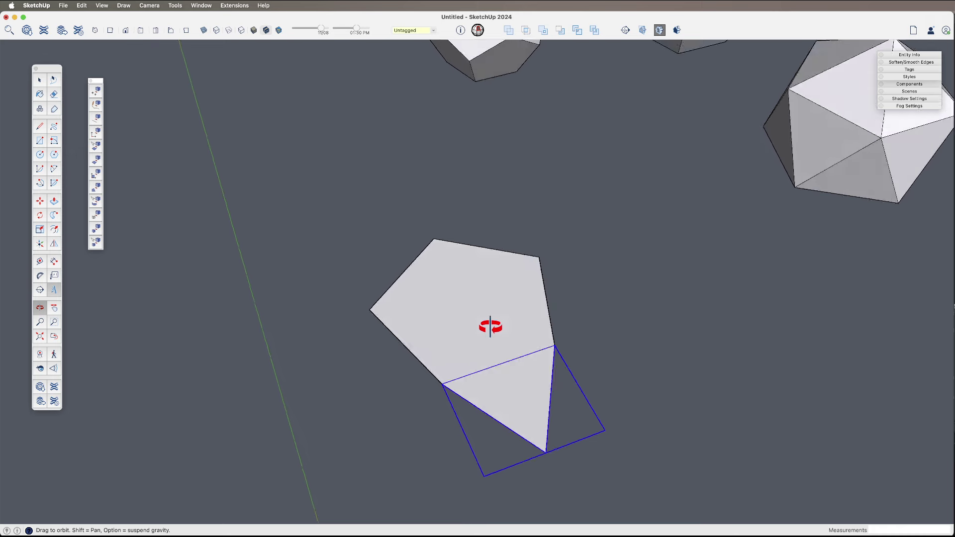
Draw a vertical face about 2' 8 3/4" wide from the pentagon's centre to the corner shared with the triangle, and select it with its edges.
{"action": "key", "text": "l"}
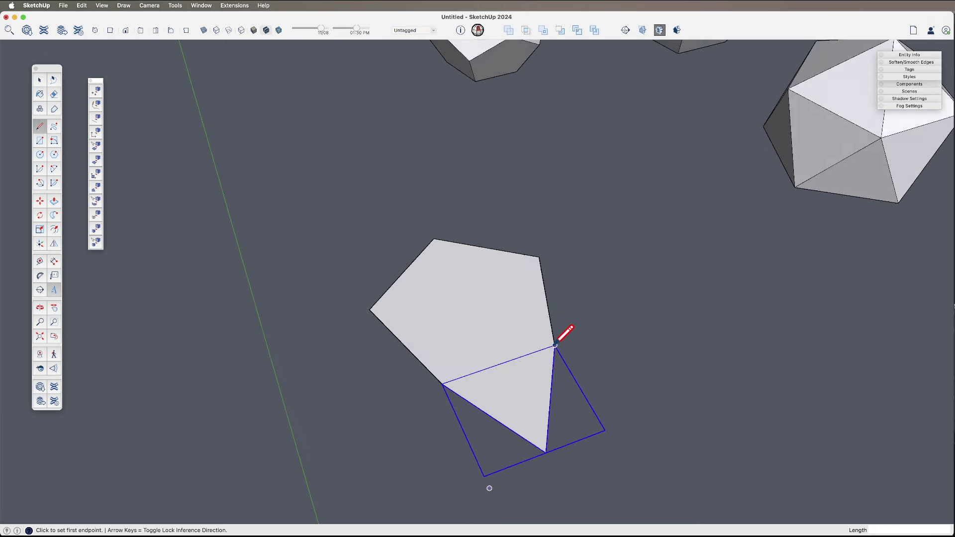
{"action": "left_click", "coordinate": [554, 345]}
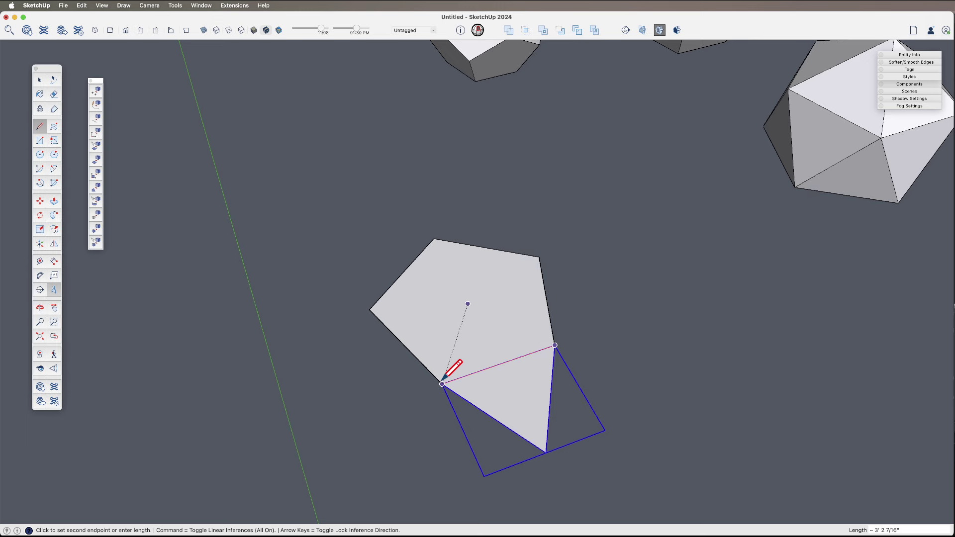
{"action": "left_click", "coordinate": [468, 303]}
{"action": "left_click", "coordinate": [465, 204]}
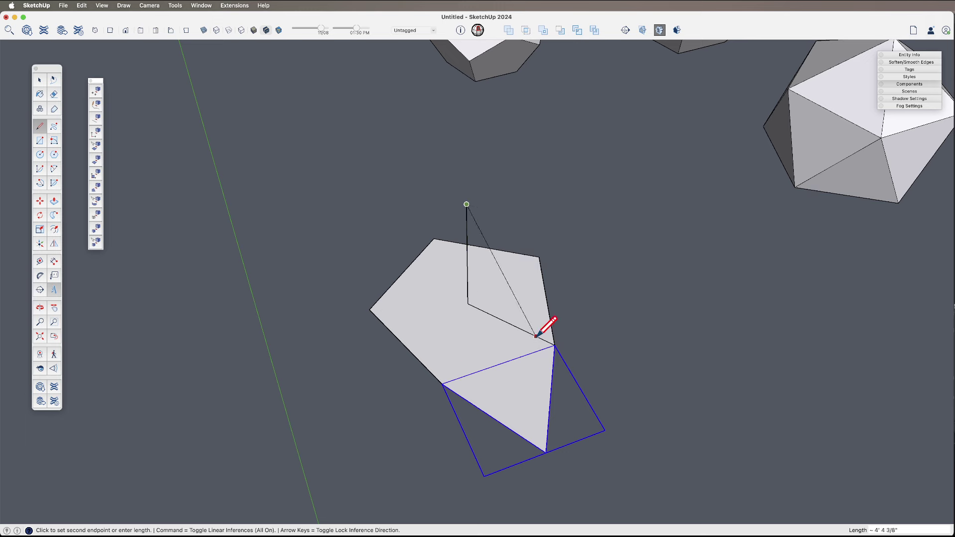
{"action": "key", "text": "shift"}
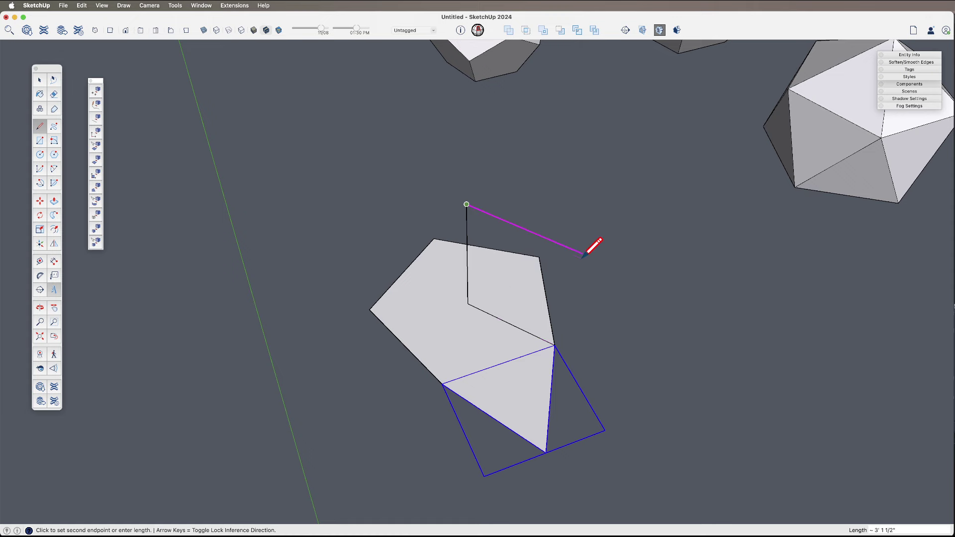
{"action": "left_click", "coordinate": [556, 343]}
{"action": "left_click", "coordinate": [555, 344]}
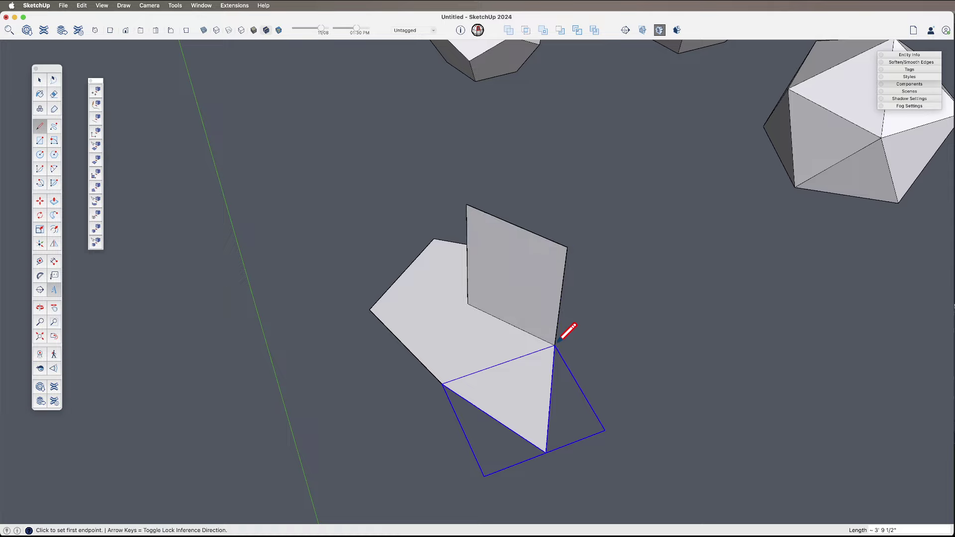
{"action": "key", "text": "space"}
{"action": "left_click", "coordinate": [530, 312]}
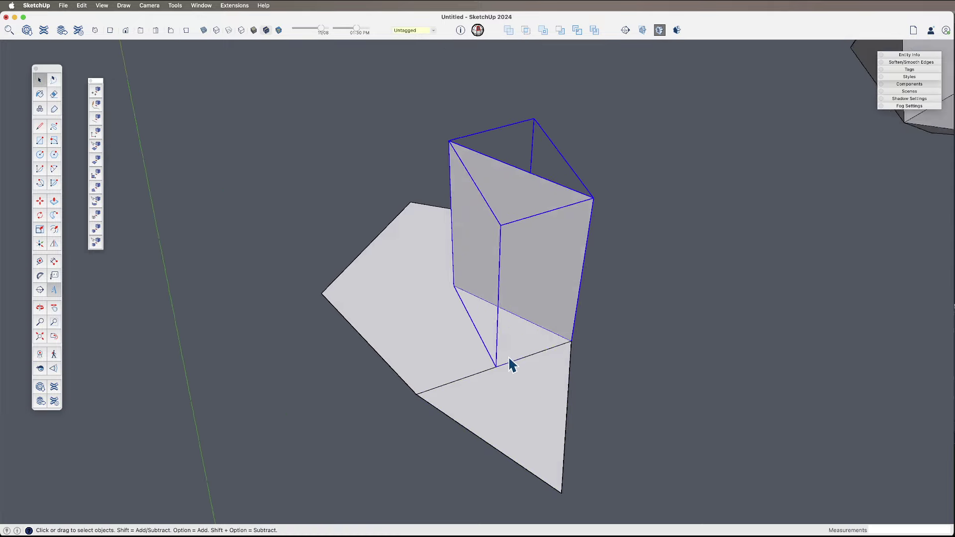
Rotate the triangle group up about its shared pentagon edge until its tip meets the vertical face's edge above the pentagon's centre.
{"action": "middle_click_drag", "start_coordinate": [512, 362], "coordinate": [640, 262]}
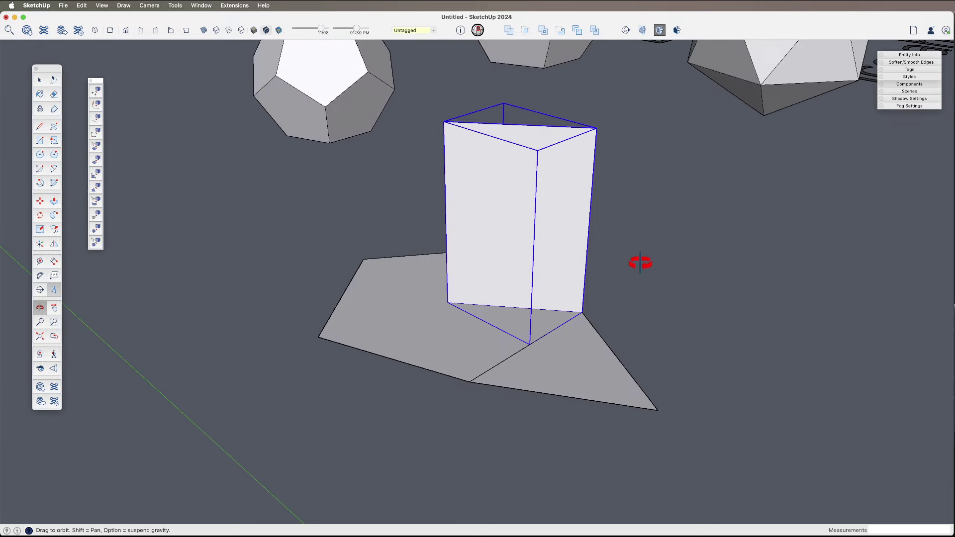
{"action": "left_click", "coordinate": [594, 355]}
{"action": "key", "text": "o"}
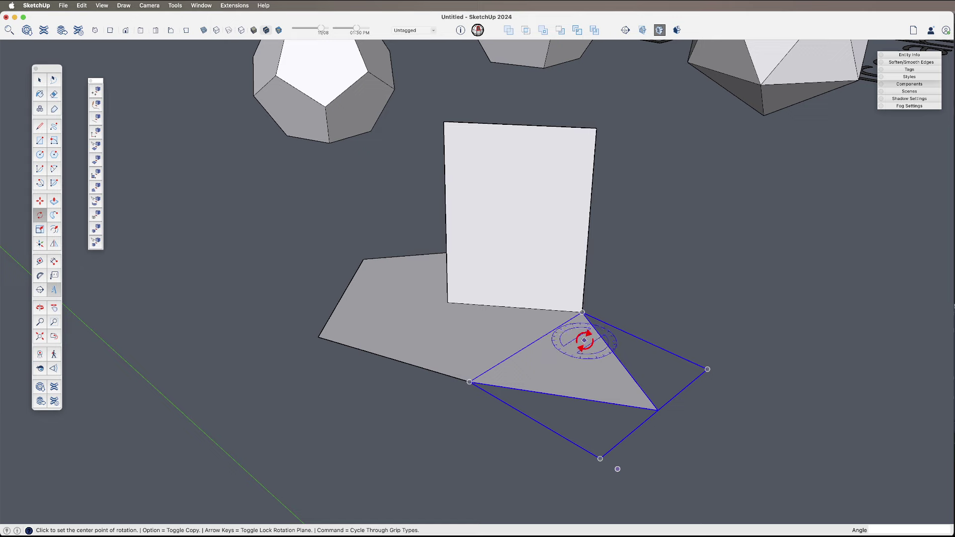
{"action": "left_click_drag", "start_coordinate": [552, 362], "coordinate": [522, 314]}
{"action": "key", "text": "q"}
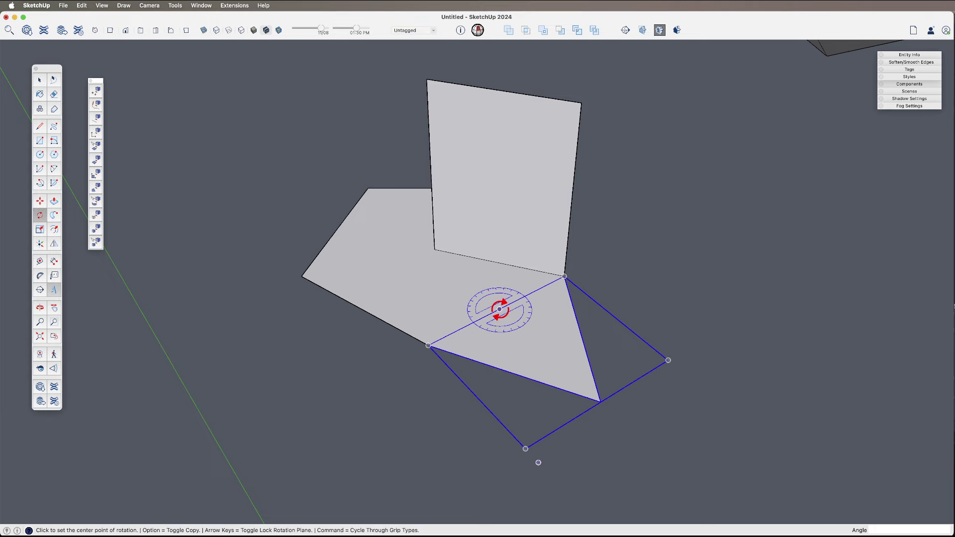
{"action": "left_click", "coordinate": [499, 310]}
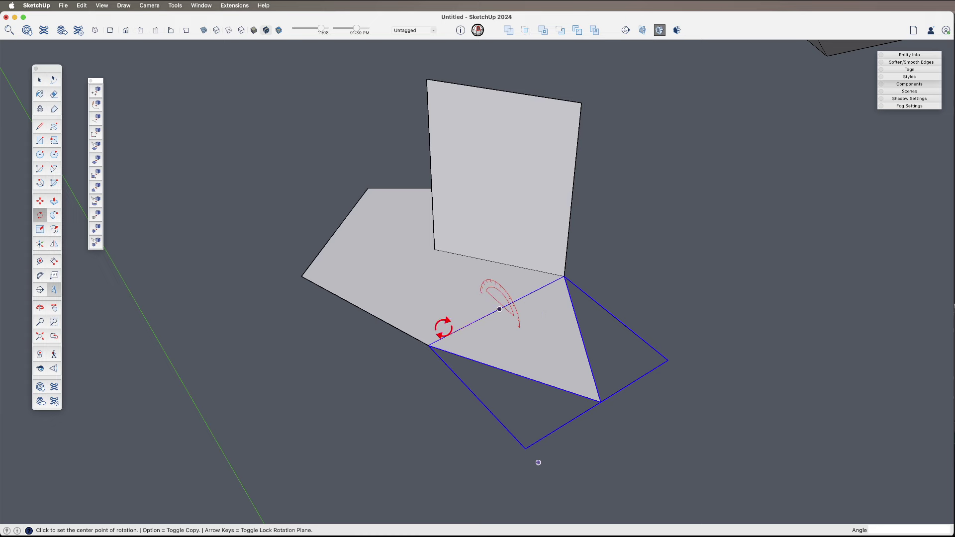
{"action": "left_click", "coordinate": [544, 288]}
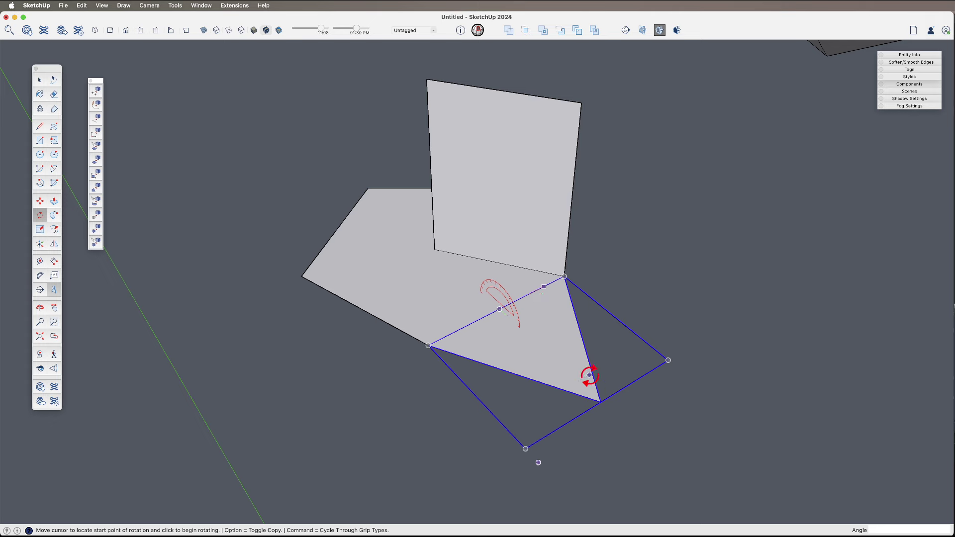
{"action": "left_click", "coordinate": [601, 402]}
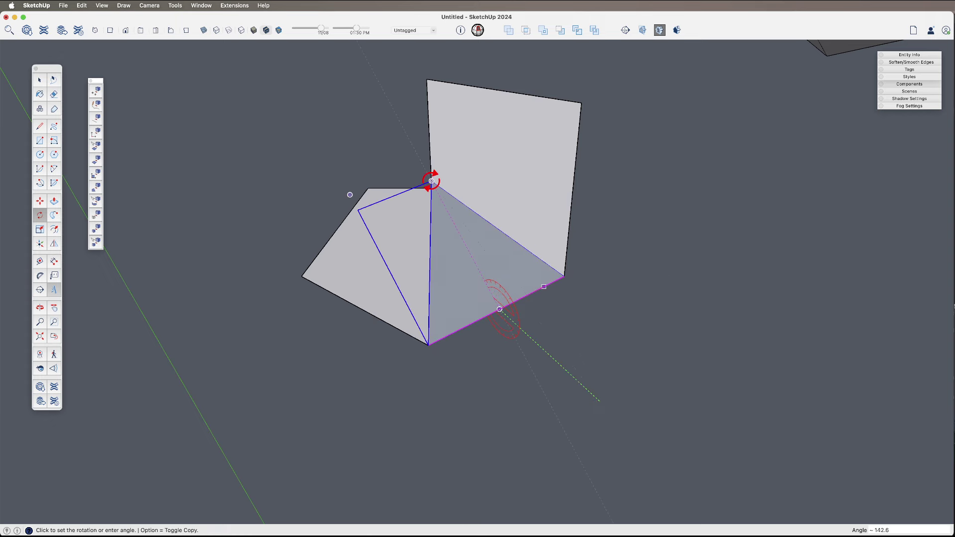
{"action": "left_click", "coordinate": [431, 181]}
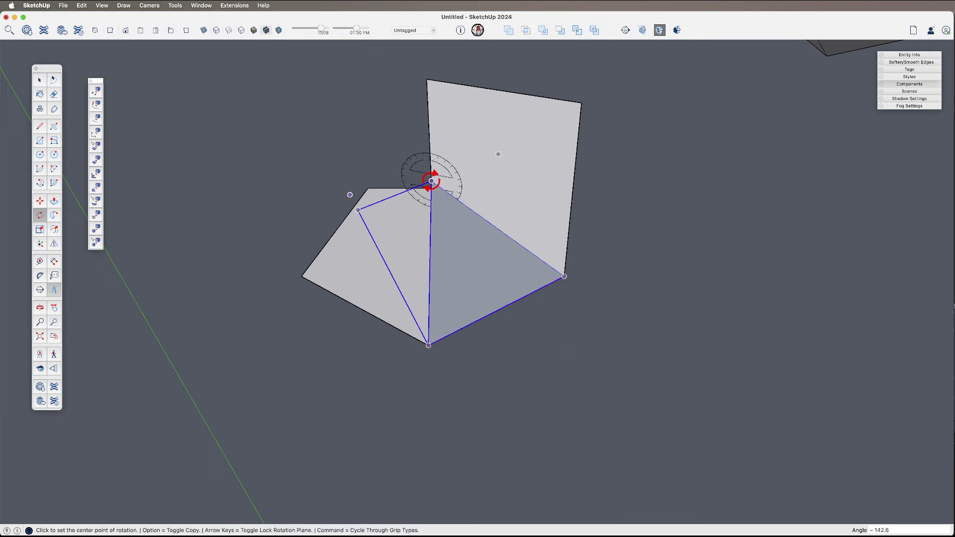
Erase the vertical guide face standing on the pentagon, leaving the tilted triangle in place.
{"action": "middle_click_drag", "start_coordinate": [431, 227], "coordinate": [640, 307]}
{"action": "key", "text": "space"}
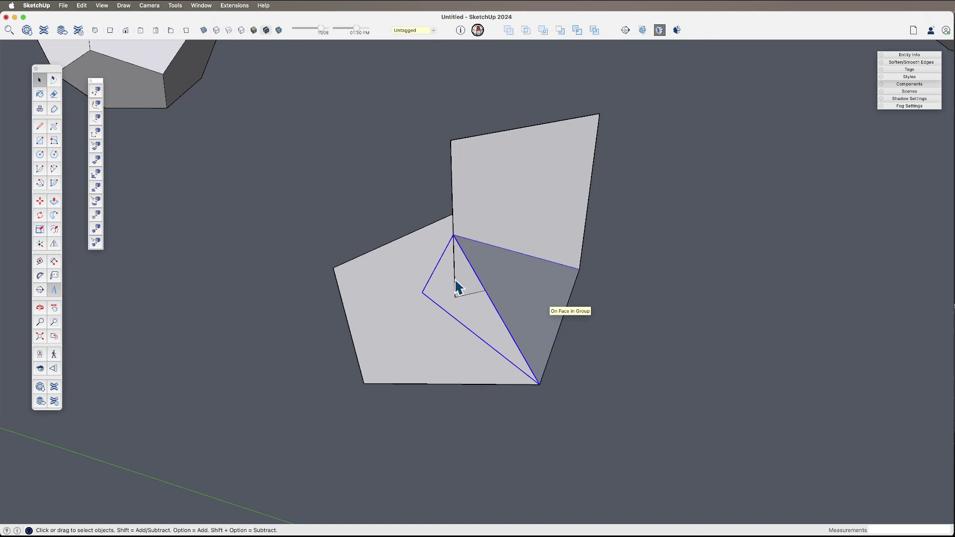
{"action": "mouse_move", "coordinate": [455, 244]}
{"action": "middle_mouse_down"}
{"action": "mouse_move", "coordinate": [526, 245]}
{"action": "mouse_move", "coordinate": [422, 301]}
{"action": "mouse_move", "coordinate": [482, 256]}
{"action": "middle_mouse_up"}
{"action": "key", "text": "e"}
{"action": "left_click", "coordinate": [557, 163]}
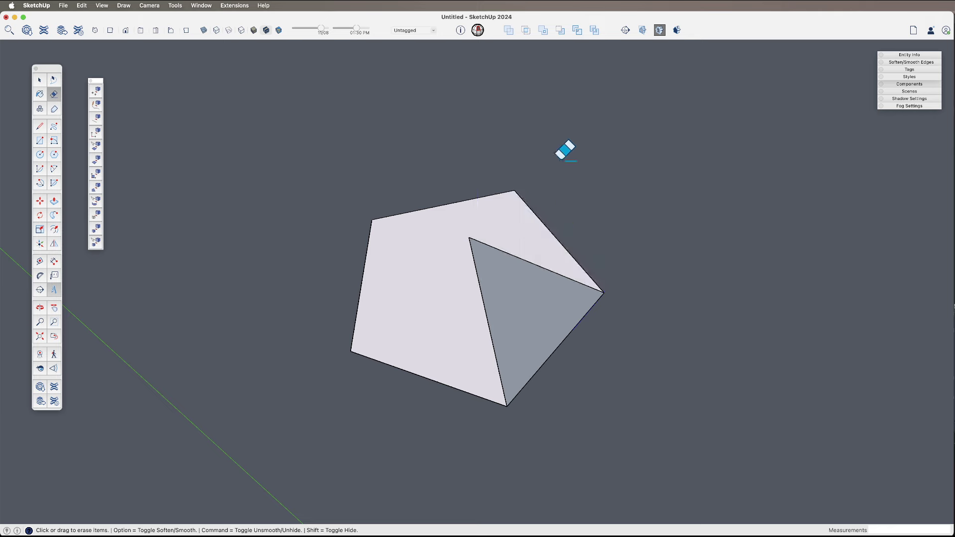
Rotate-copy the tilted triangle 72° about its tip from one base corner to the adjacent one, repeated as 4x copies.
{"action": "key", "text": "space"}
{"action": "key", "text": "q"}
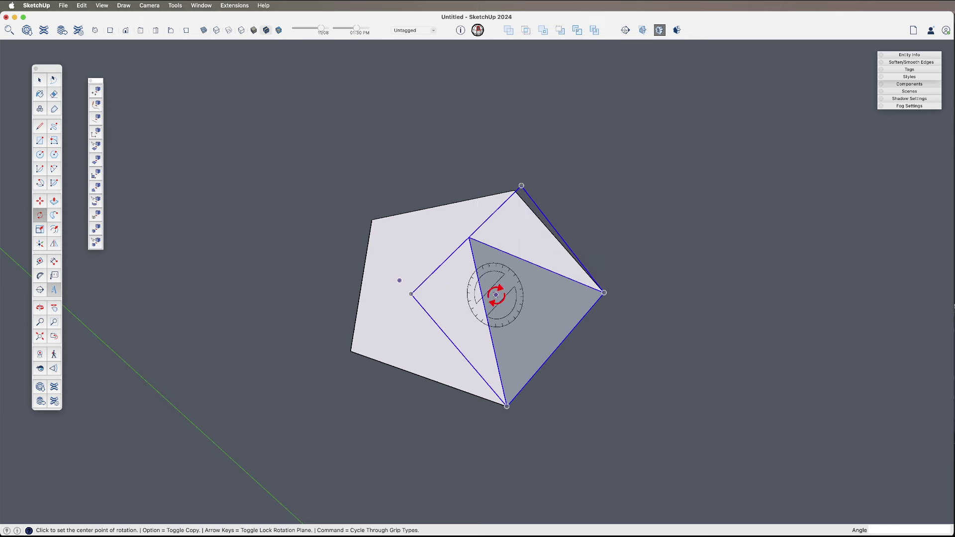
{"action": "left_click", "coordinate": [469, 237]}
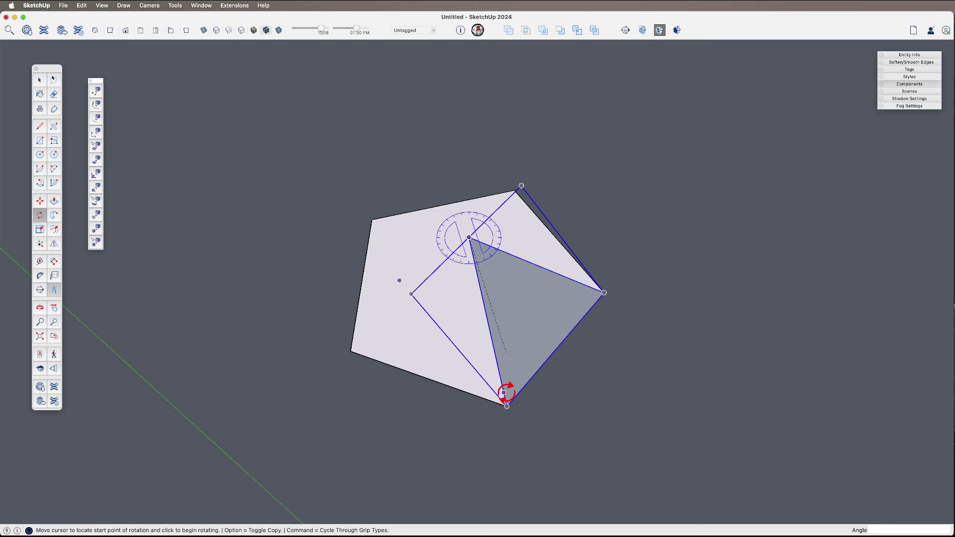
{"action": "left_click", "coordinate": [507, 407]}
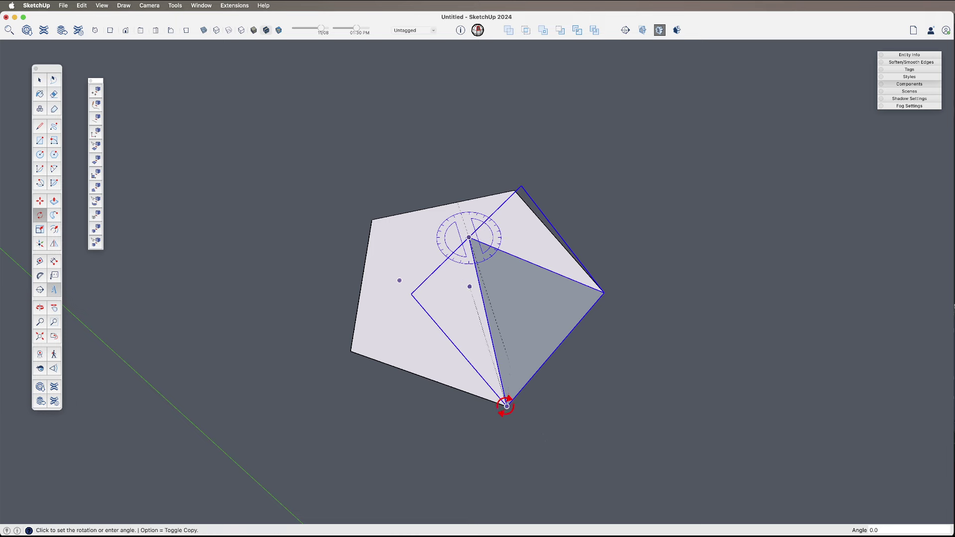
{"action": "left_click", "coordinate": [604, 293]}
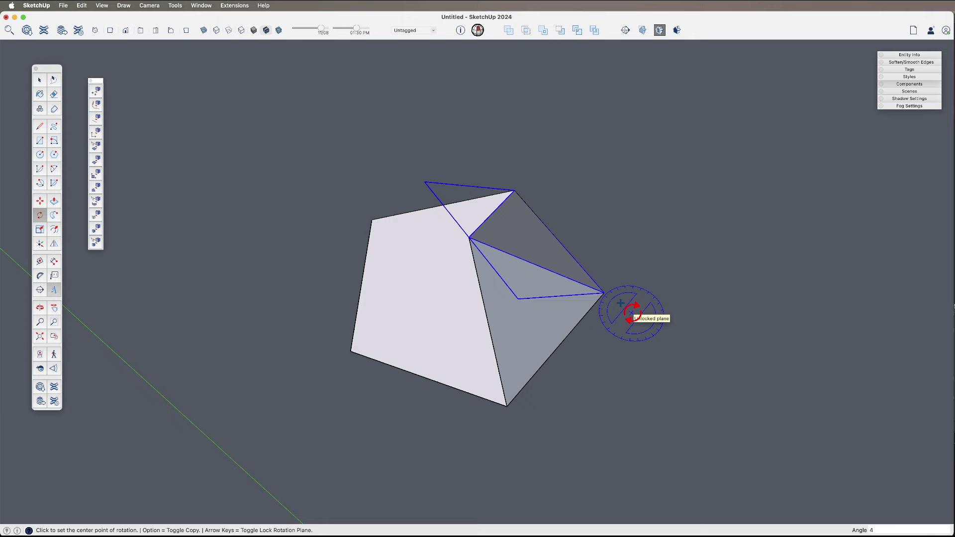
{"action": "type", "text": "4x"}
{"action": "key", "text": "Return"}
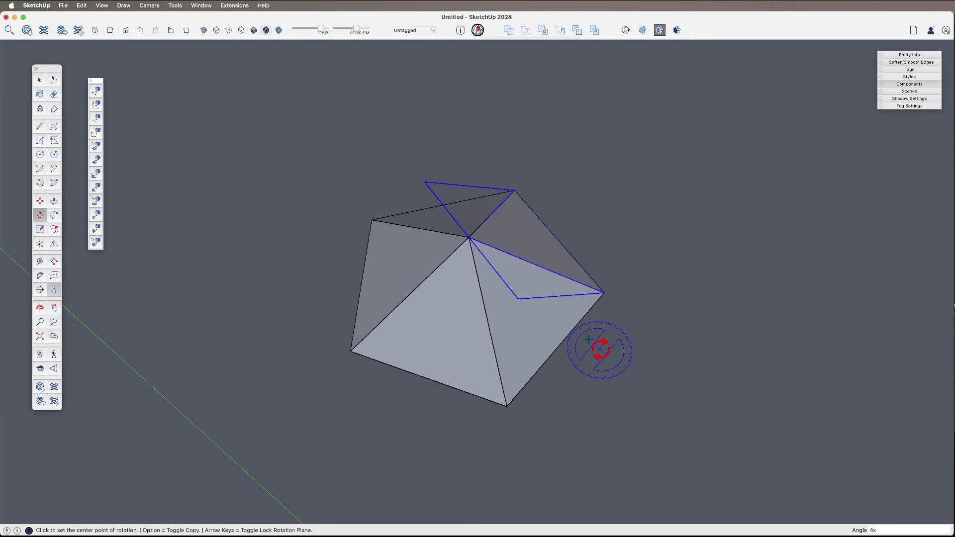
Delete the flat pentagon base from beneath the five-triangle cap.
{"action": "middle_click_drag", "start_coordinate": [604, 348], "coordinate": [415, 248]}
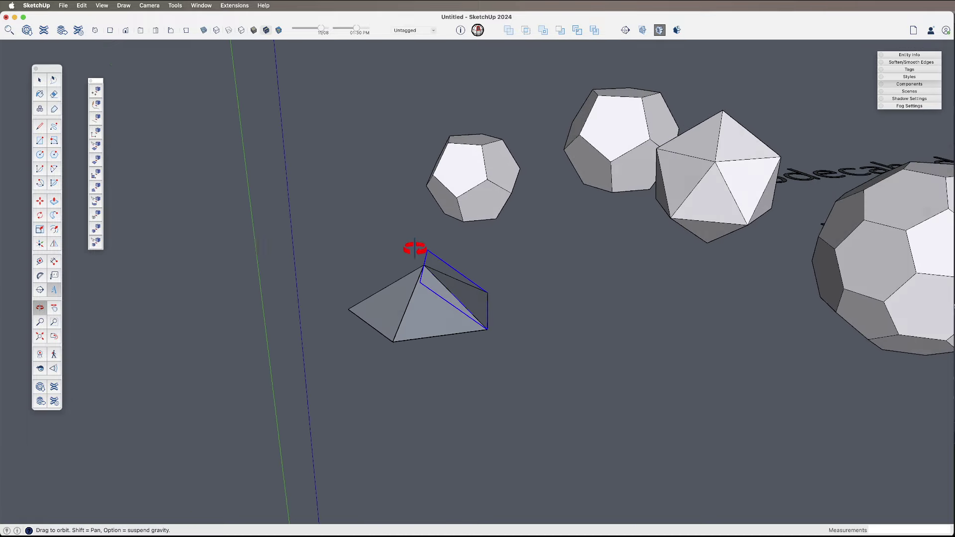
{"action": "left_click_drag", "start_coordinate": [495, 249], "coordinate": [414, 120]}
{"action": "key", "text": "space"}
{"action": "left_click", "coordinate": [397, 262]}
{"action": "key", "text": "m"}
{"action": "key", "text": "space"}
{"action": "left_click", "coordinate": [428, 298]}
{"action": "key", "text": "Delete"}
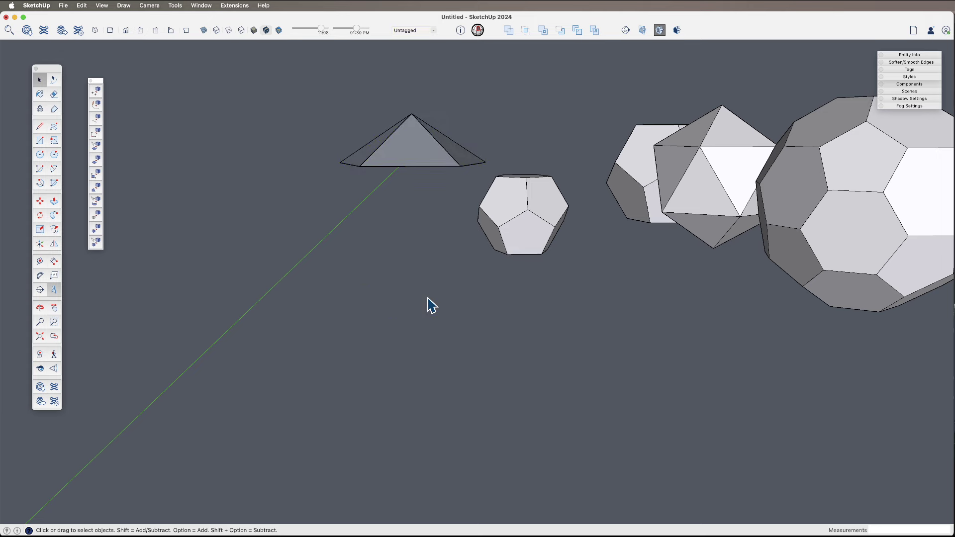
Copy the five-triangle cap about 3' 10 1/16" straight down the blue axis and flip the copy upside down.
{"action": "left_click", "coordinate": [378, 149]}
{"action": "middle_click_drag", "start_coordinate": [378, 149], "coordinate": [553, 280]}
{"action": "key", "text": "m"}
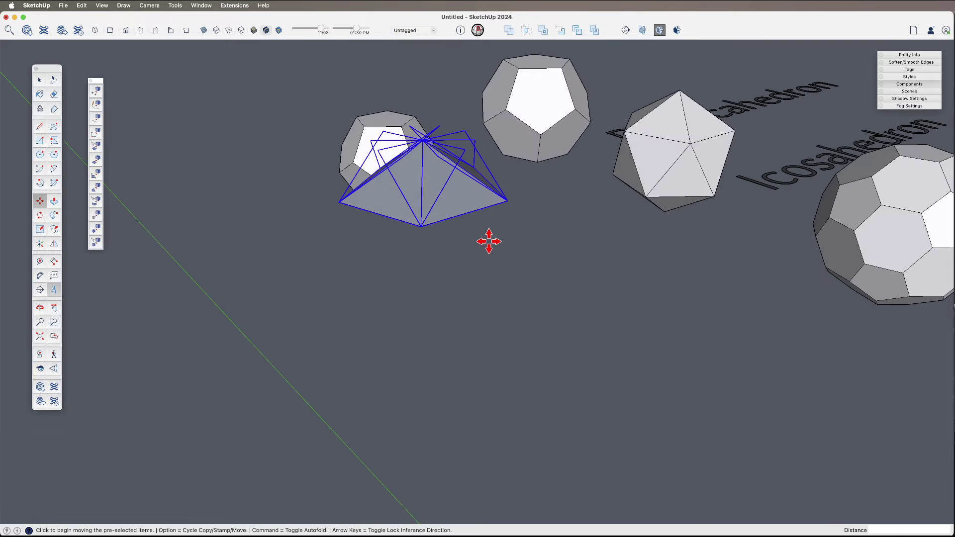
{"action": "left_click", "coordinate": [507, 201]}
{"action": "key", "text": "alt"}
{"action": "left_click", "coordinate": [506, 308]}
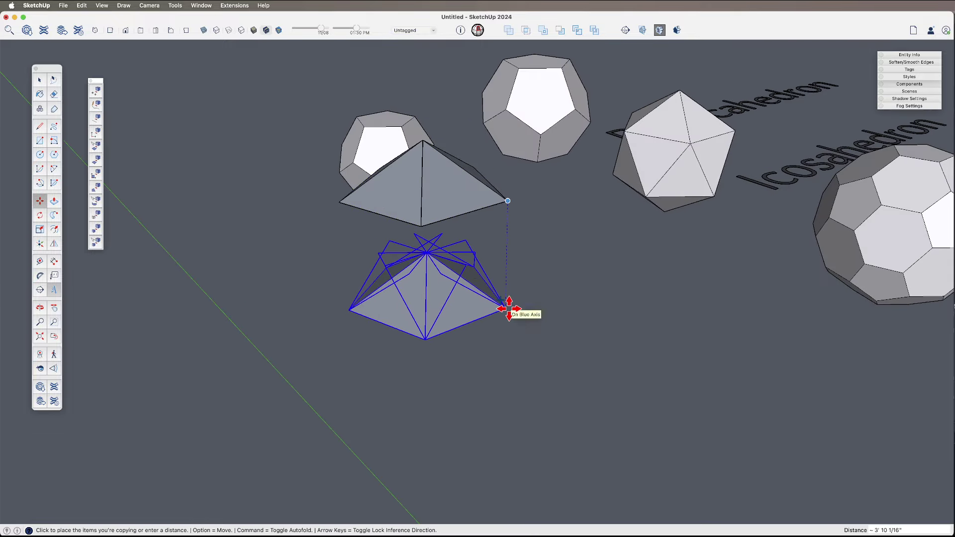
{"action": "key", "text": "shift+f"}
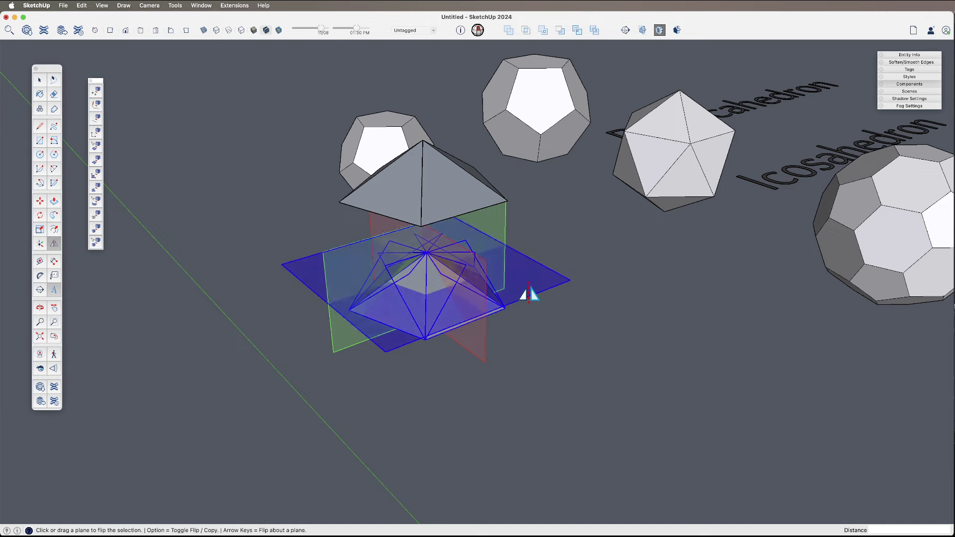
{"action": "left_click", "coordinate": [530, 294]}
Rotate the flipped lower cap 36° about its vertex, aligning a corner with the midpoint of an upper cap edge.
{"action": "key", "text": "o"}
{"action": "left_click_drag", "start_coordinate": [448, 267], "coordinate": [452, 330]}
{"action": "scroll", "coordinate": [453, 330], "scroll_direction": "up", "scroll_amount": 3}
{"action": "key", "text": "q"}
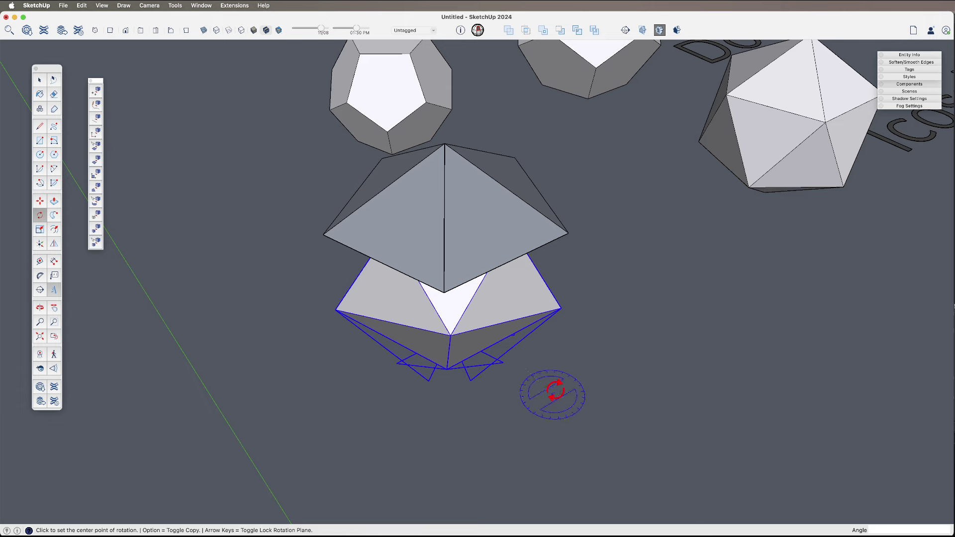
{"action": "left_click", "coordinate": [447, 369]}
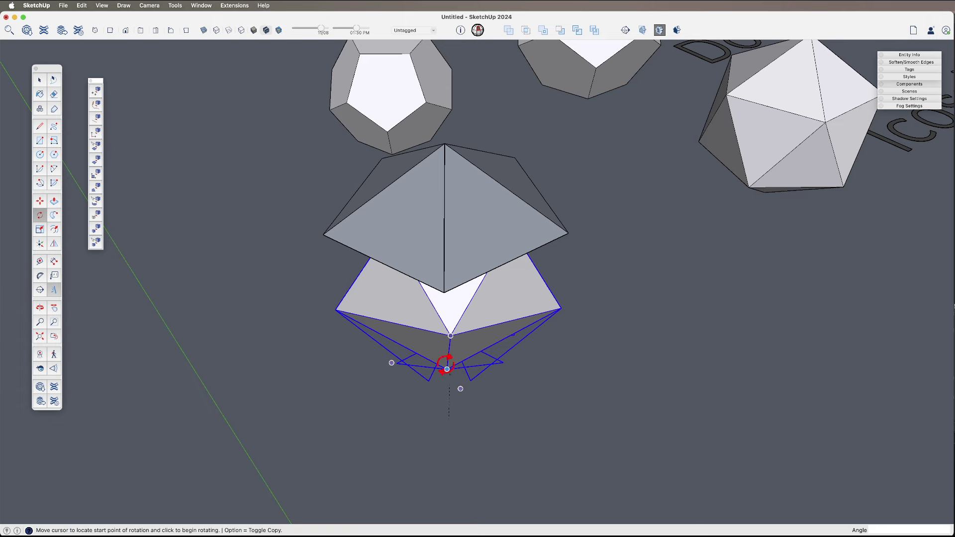
{"action": "left_click", "coordinate": [447, 369]}
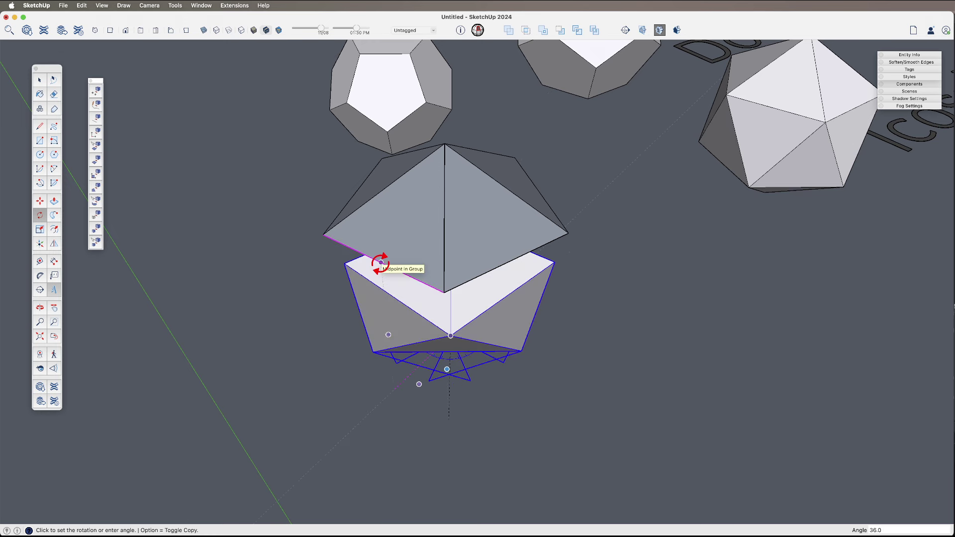
{"action": "left_click", "coordinate": [381, 263]}
Select one triangle of the upper cap and draw a vertical line about 2' 1 13/16" up from the lower cap's outer corner.
{"action": "middle_click_drag", "start_coordinate": [437, 323], "coordinate": [496, 213]}
{"action": "key", "text": "space"}
{"action": "left_click", "coordinate": [485, 233]}
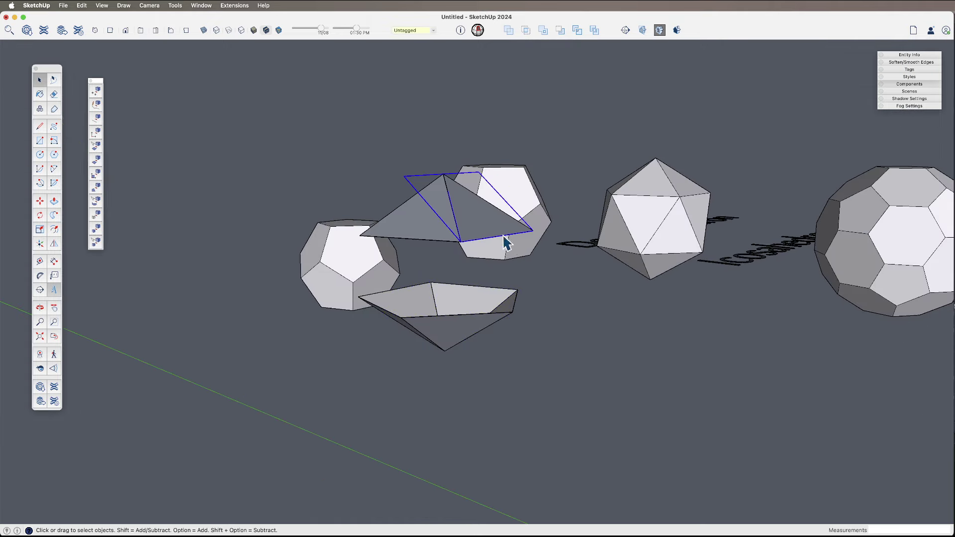
{"action": "scroll", "coordinate": [484, 225], "scroll_direction": "up", "scroll_amount": 3}
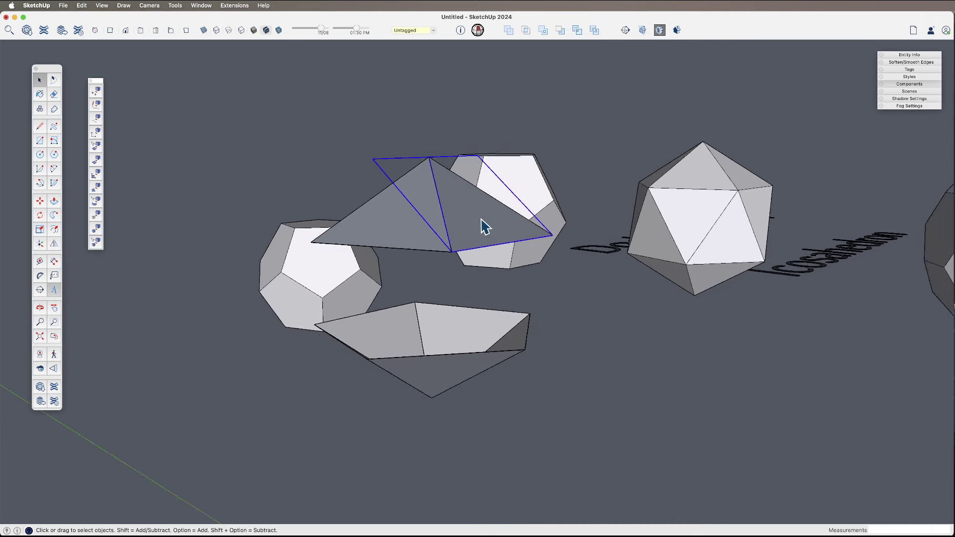
{"action": "middle_click_drag", "start_coordinate": [484, 226], "coordinate": [681, 260]}
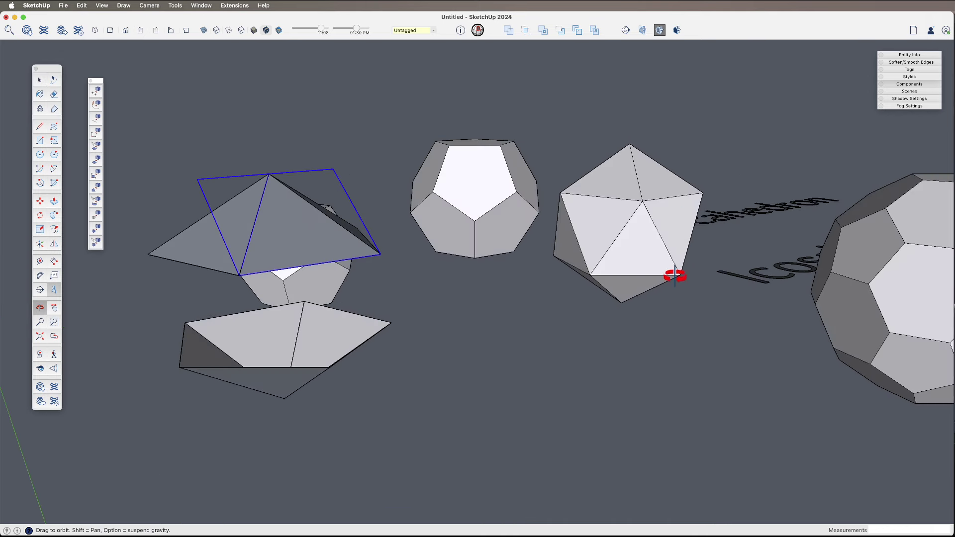
{"action": "middle_click_drag", "start_coordinate": [687, 276], "coordinate": [453, 323]}
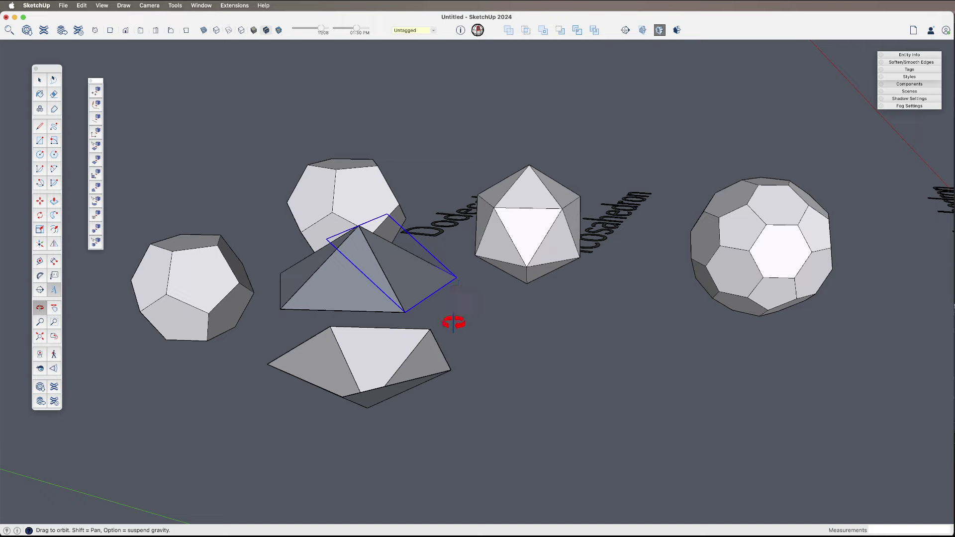
{"action": "scroll", "coordinate": [447, 364], "scroll_direction": "up", "scroll_amount": 3}
{"action": "left_click", "coordinate": [452, 373]}
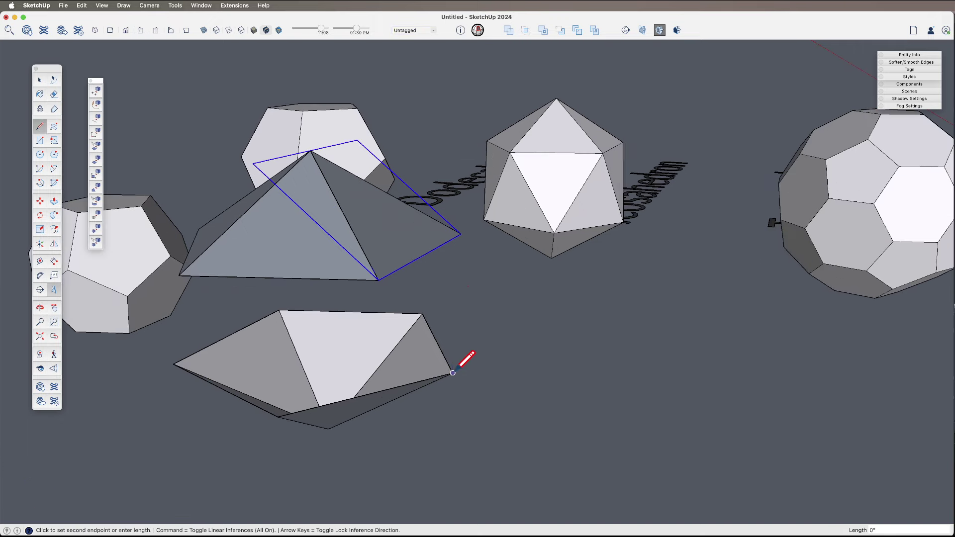
{"action": "left_click", "coordinate": [451, 257]}
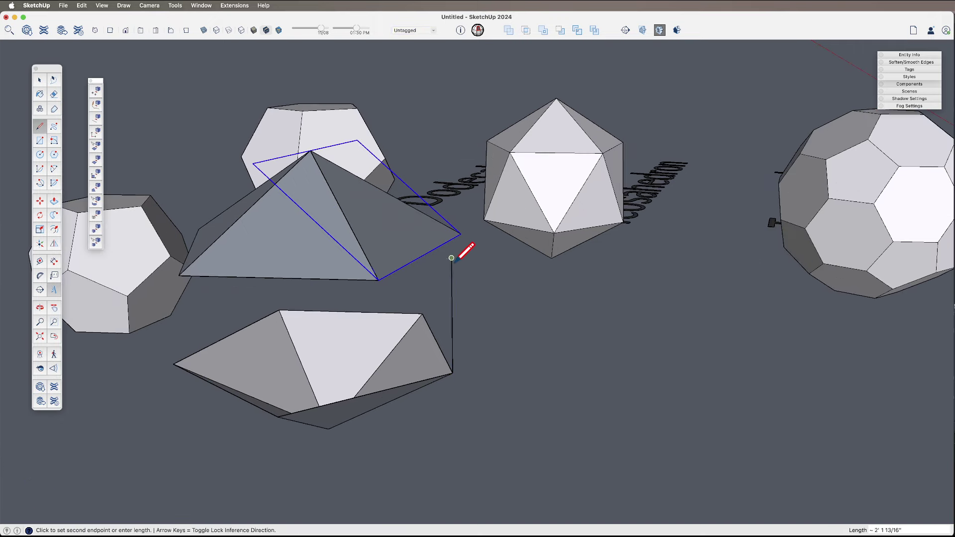
{"action": "key", "text": "space"}
{"action": "scroll", "coordinate": [465, 281], "scroll_direction": "down", "scroll_amount": 3}
{"action": "scroll", "coordinate": [464, 318], "scroll_direction": "up", "scroll_amount": 3}
{"action": "middle_click_drag", "start_coordinate": [464, 320], "coordinate": [464, 324]}
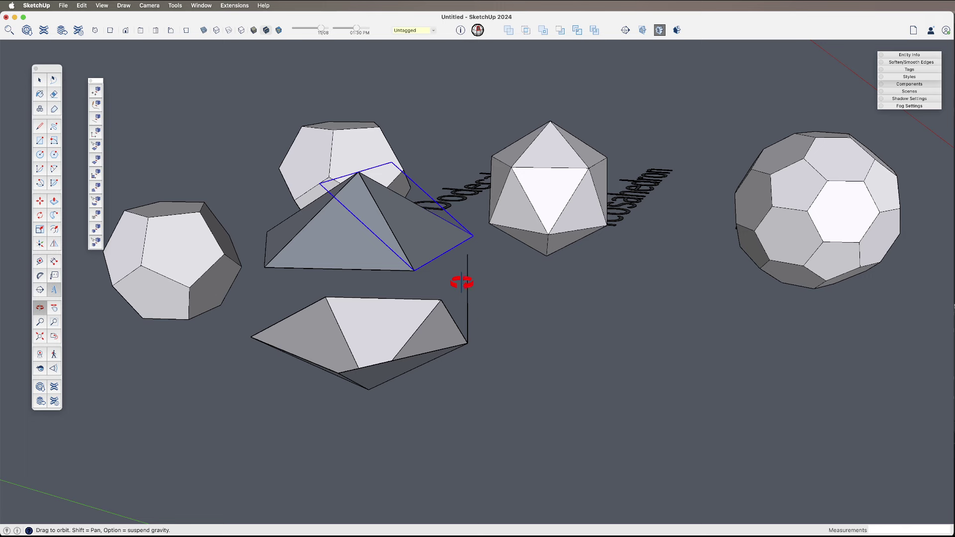
{"action": "key", "text": "space"}
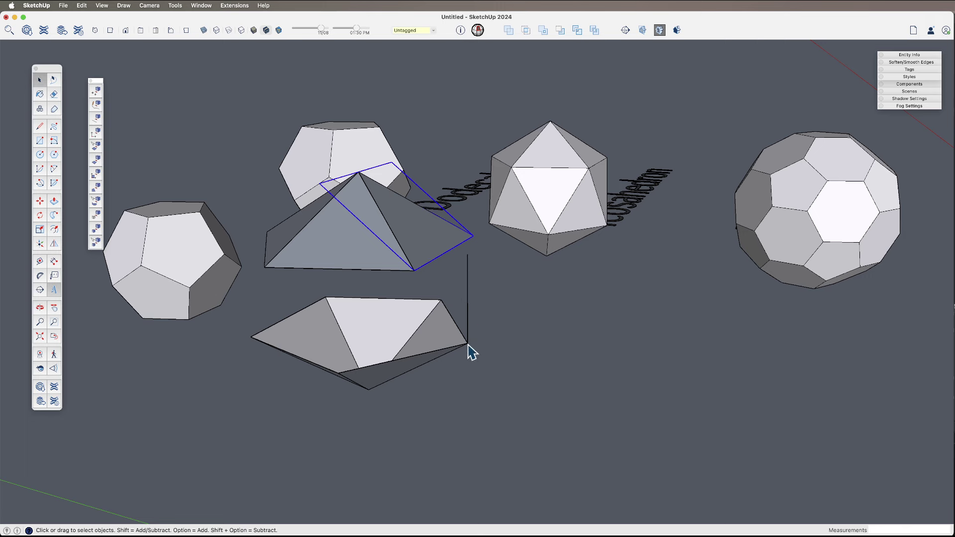
{"action": "key", "text": "q"}
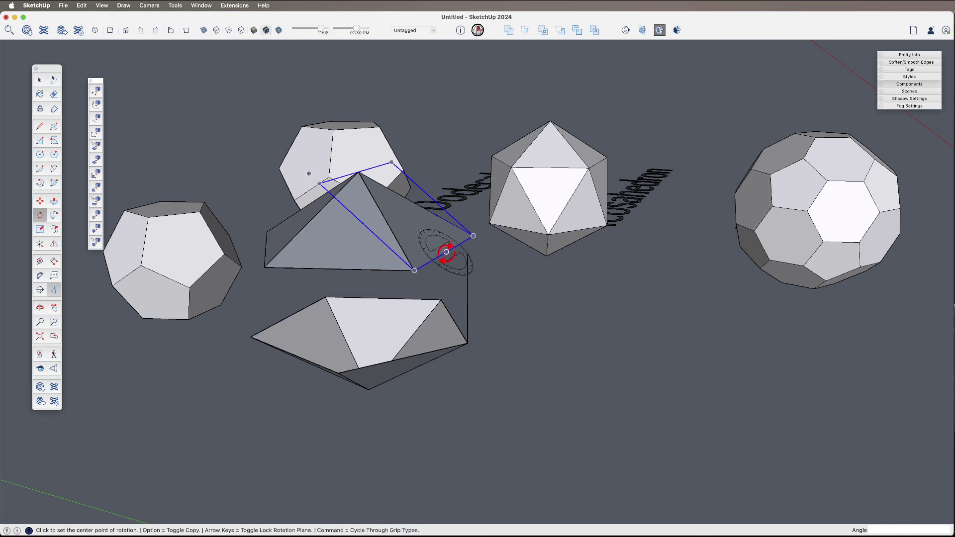
{"action": "left_click_drag", "start_coordinate": [446, 252], "coordinate": [415, 270]}
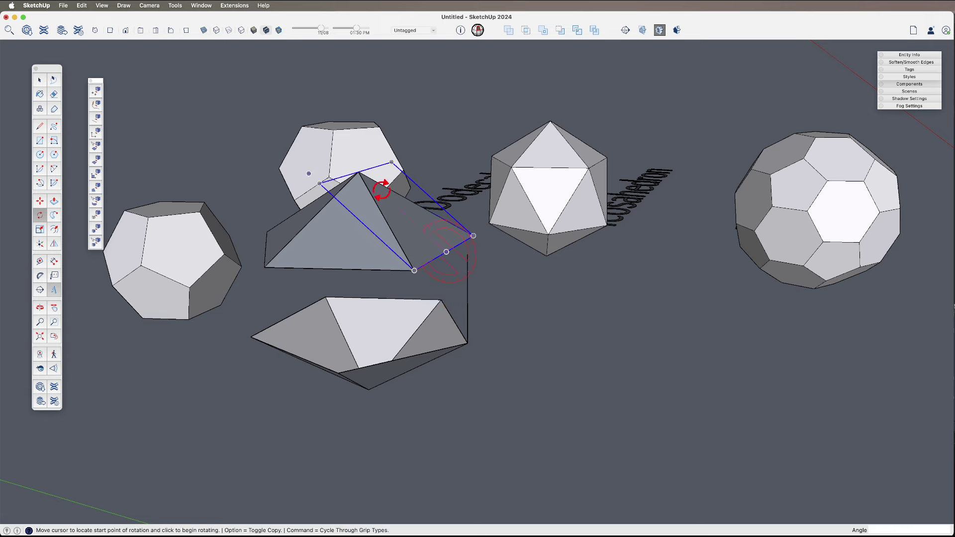
{"action": "left_click", "coordinate": [358, 172]}
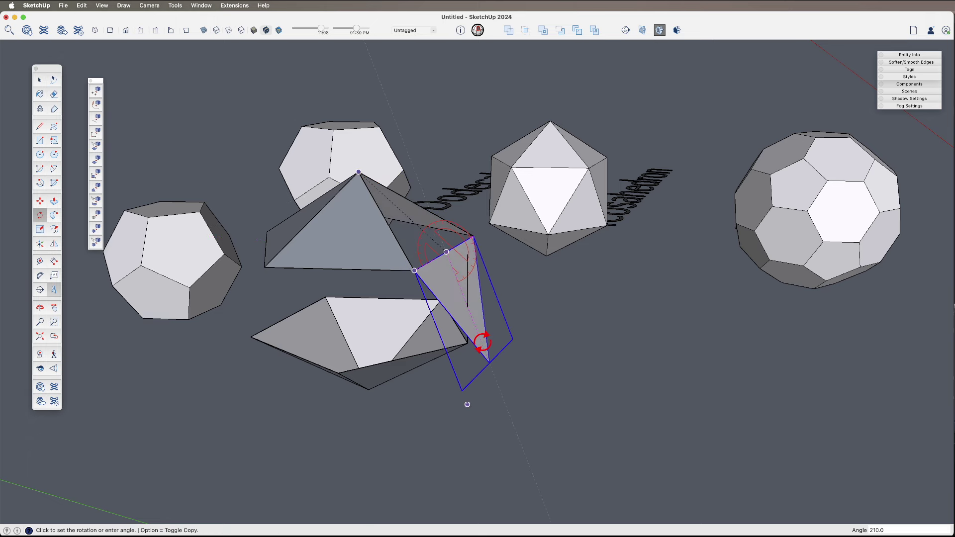
{"action": "key", "text": "alt"}
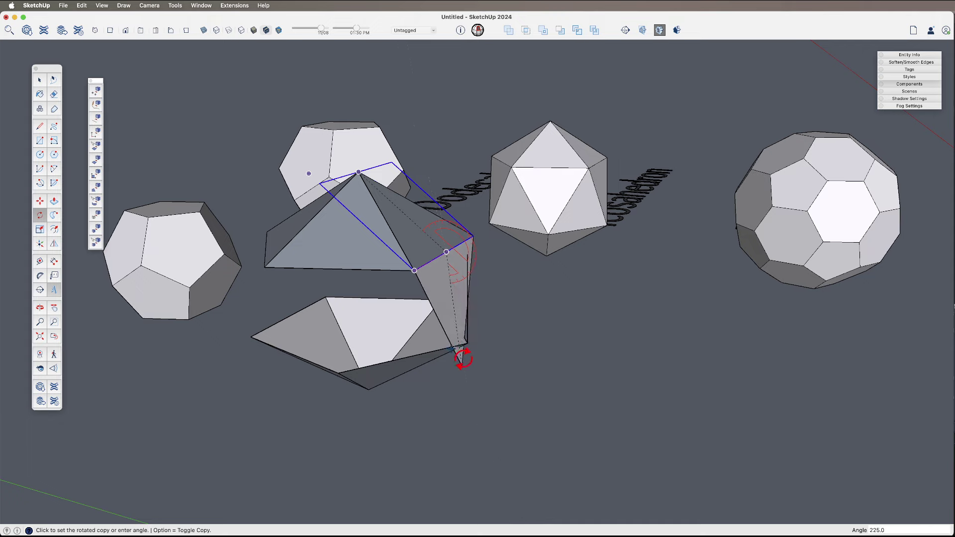
{"action": "key", "text": "space"}
Select the lower cap with its vertical line and move them farther down the blue axis, away from the upper cap.
{"action": "middle_click_drag", "start_coordinate": [465, 305], "coordinate": [475, 339]}
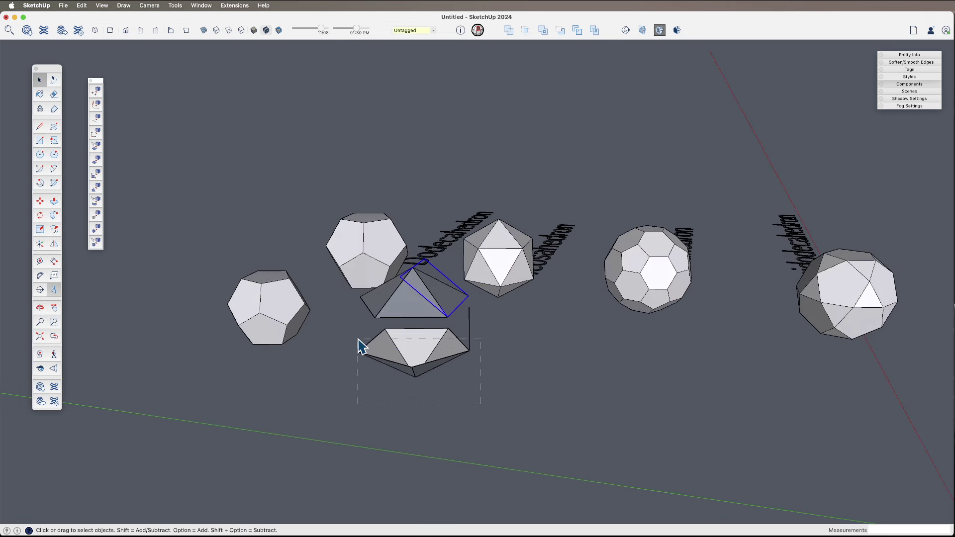
{"action": "left_click_drag", "start_coordinate": [358, 339], "coordinate": [361, 342]}
{"action": "scroll", "coordinate": [481, 357], "scroll_direction": "up", "scroll_amount": 3}
{"action": "key", "text": "m"}
{"action": "left_click", "coordinate": [464, 351]}
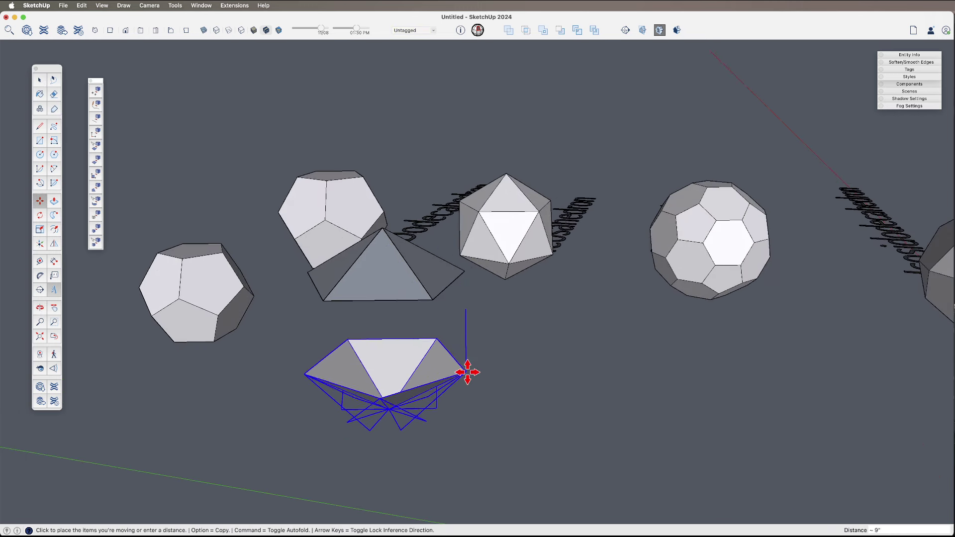
{"action": "left_click", "coordinate": [466, 394]}
{"action": "key", "text": "space"}
Rotate a copy of the upper cap triangle about 221.8° around its base edge's midpoint, so its tip meets the vertical line.
{"action": "left_click", "coordinate": [436, 276]}
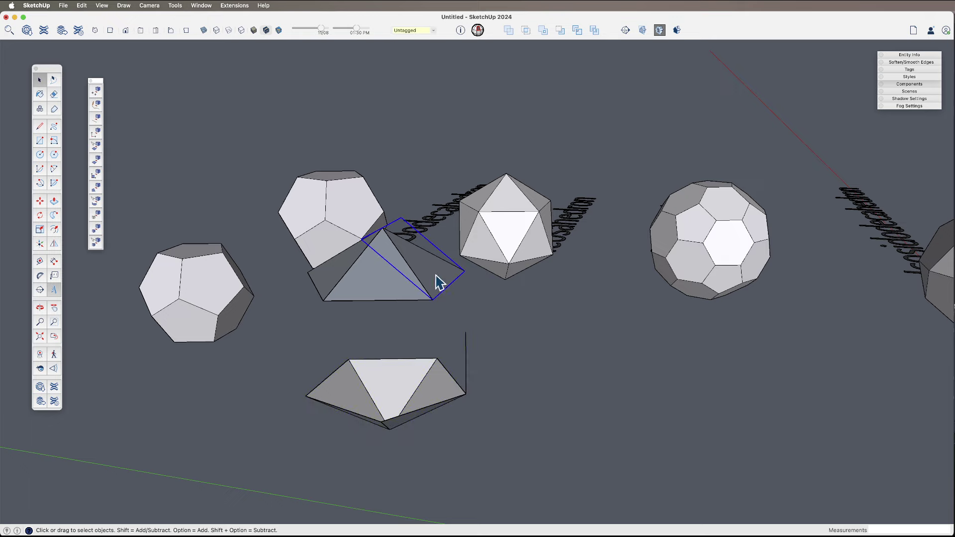
{"action": "scroll", "coordinate": [449, 302], "scroll_direction": "up", "scroll_amount": 3}
{"action": "key", "text": "q"}
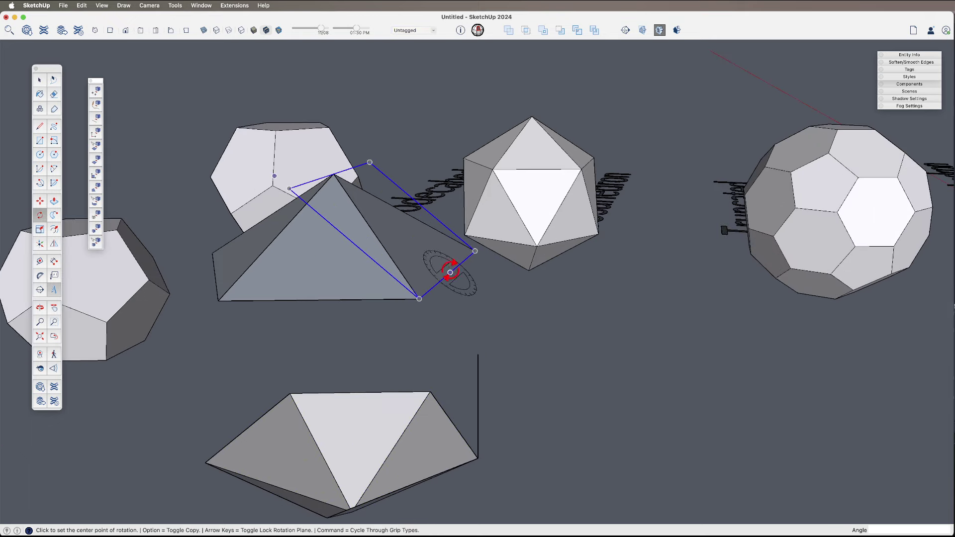
{"action": "key", "text": "Right"}
{"action": "left_click", "coordinate": [450, 273]}
{"action": "left_click", "coordinate": [333, 174]}
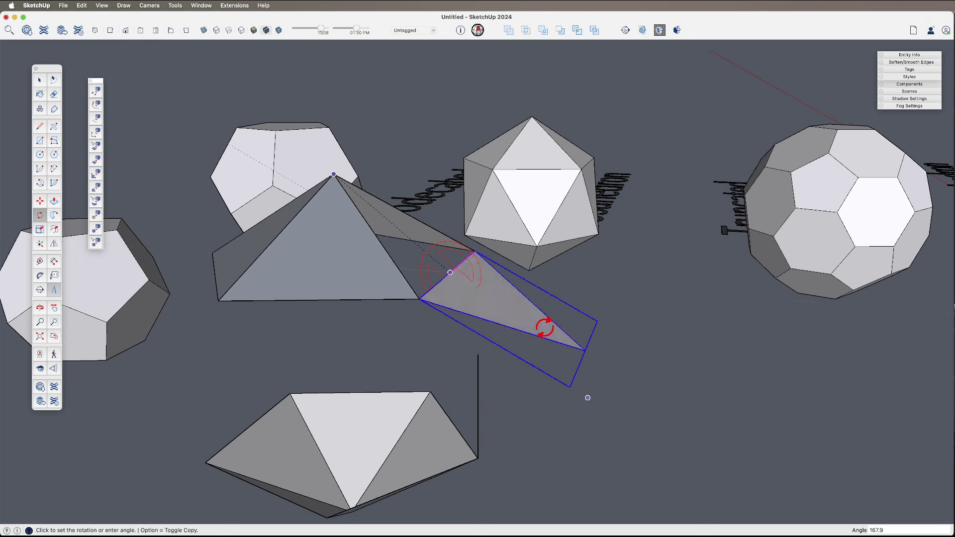
{"action": "key", "text": "alt"}
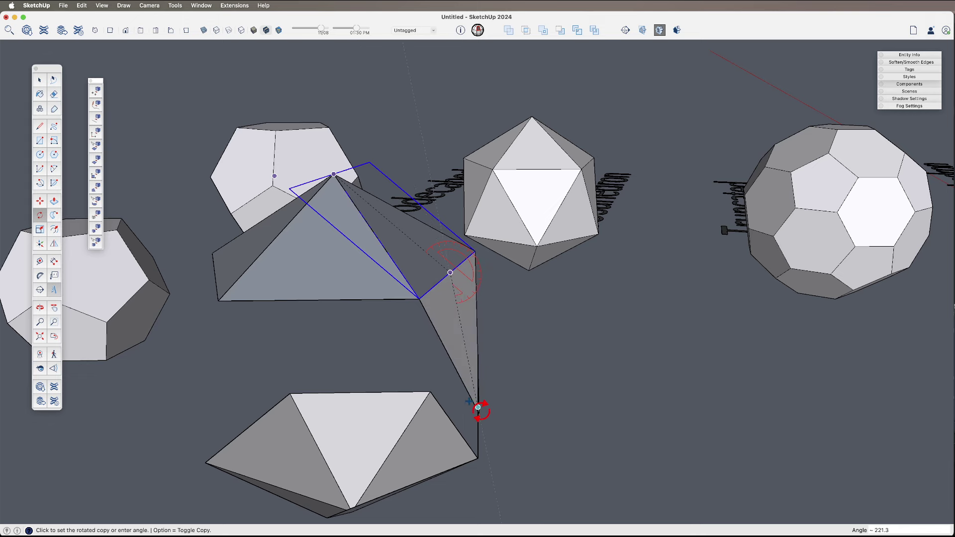
{"action": "scroll", "coordinate": [478, 406], "scroll_direction": "up", "scroll_amount": 6}
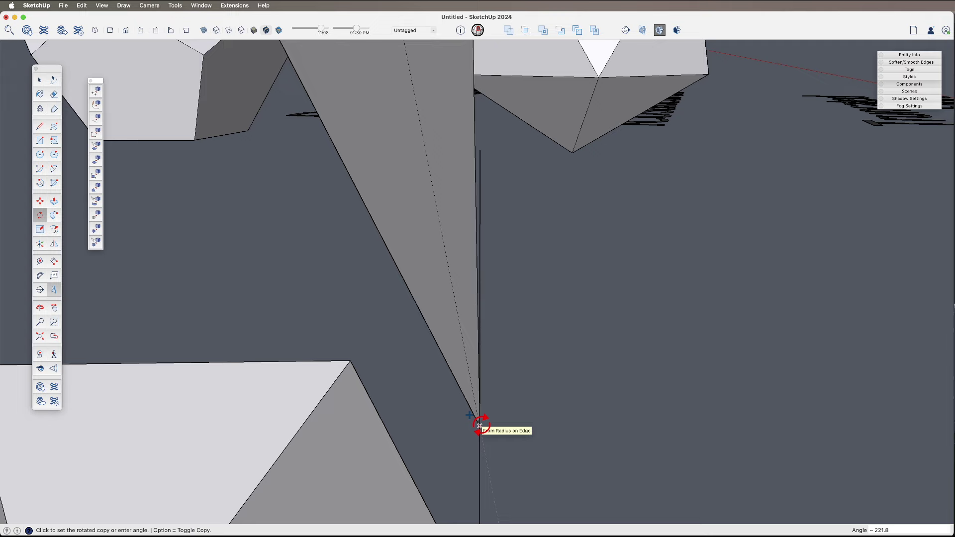
{"action": "left_click", "coordinate": [479, 426]}
Erase the vertical guide line rising from the lower cap's outer corner.
{"action": "scroll", "coordinate": [479, 410], "scroll_direction": "down", "scroll_amount": 5}
{"action": "key", "text": "e"}
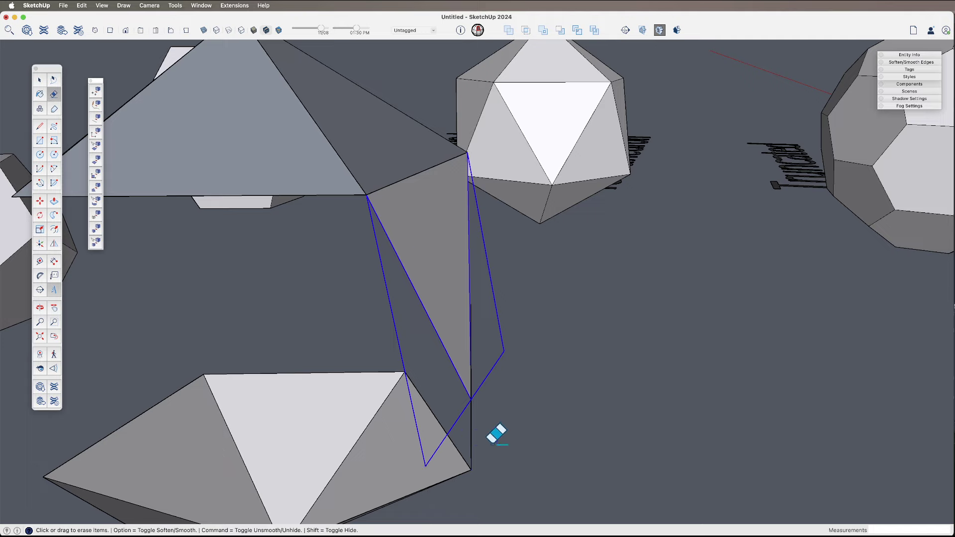
{"action": "left_click_drag", "start_coordinate": [490, 442], "coordinate": [465, 427]}
{"action": "scroll", "coordinate": [462, 413], "scroll_direction": "down", "scroll_amount": 5}
{"action": "middle_click_drag", "start_coordinate": [449, 366], "coordinate": [412, 395]}
{"action": "key", "text": "space"}
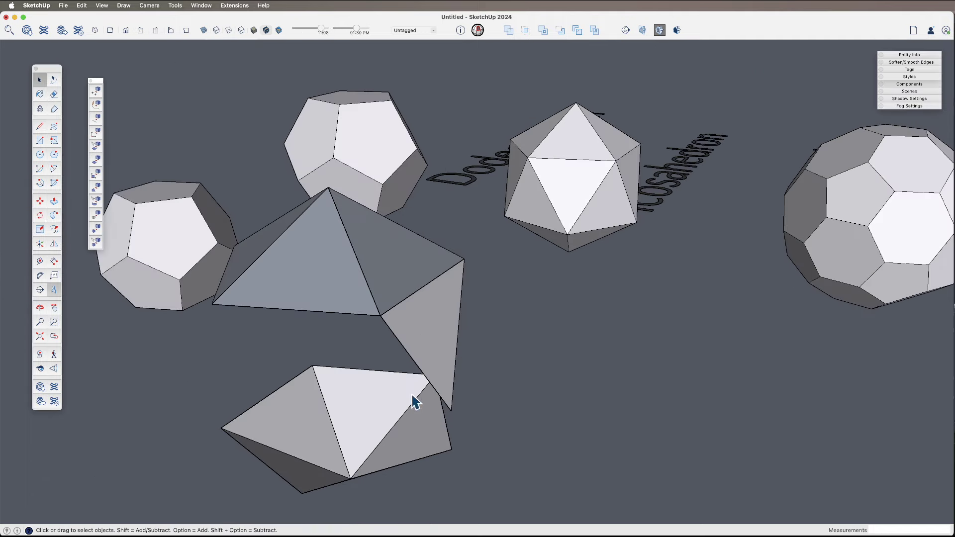
Move the upper cap and its hanging triangle about 11 3/8" down so the triangle's tip meets the lower cap's corner.
{"action": "left_click", "coordinate": [408, 300]}
{"action": "middle_click_drag", "start_coordinate": [426, 336], "coordinate": [490, 433]}
{"action": "left_click_drag", "start_coordinate": [489, 361], "coordinate": [362, 354]}
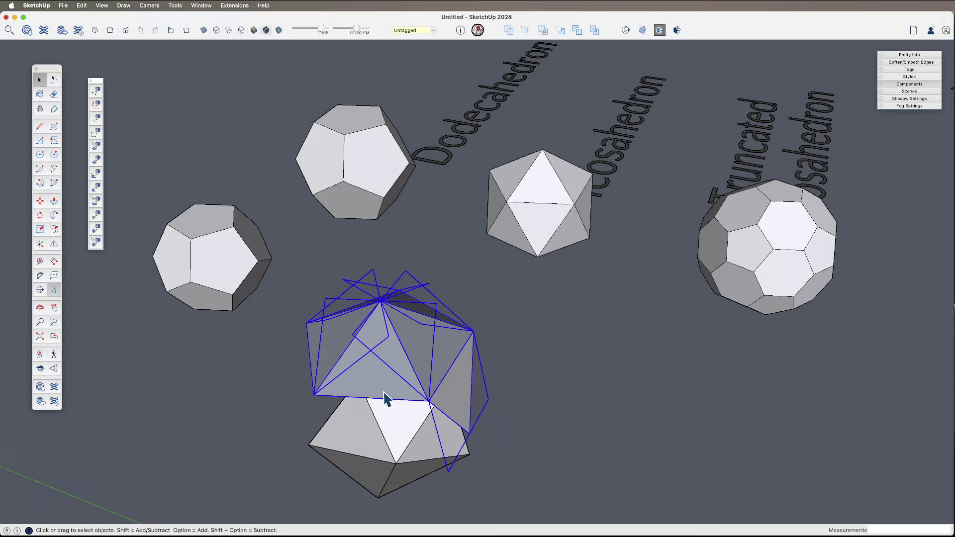
{"action": "middle_click_drag", "start_coordinate": [405, 404], "coordinate": [413, 301]}
{"action": "scroll", "coordinate": [462, 408], "scroll_direction": "up", "scroll_amount": 4}
{"action": "key", "text": "m"}
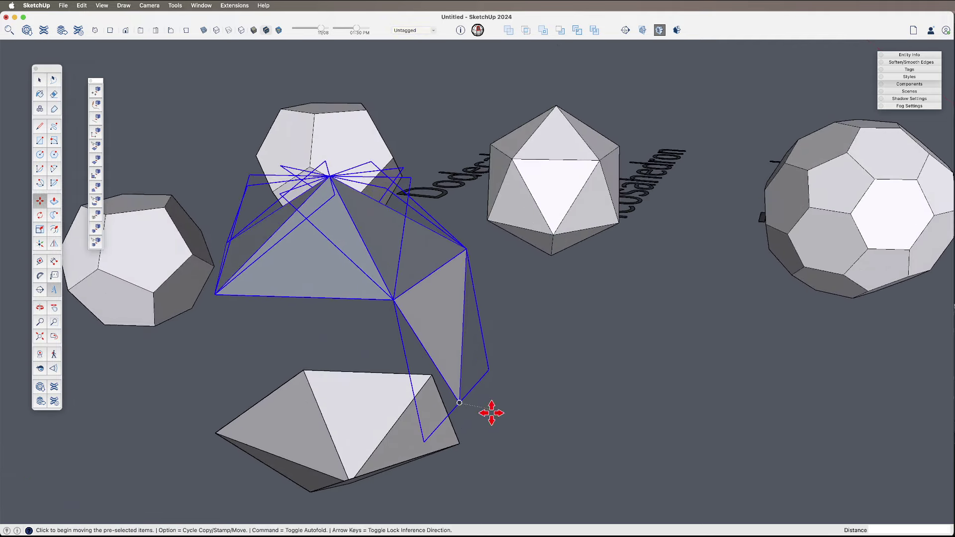
{"action": "left_click", "coordinate": [459, 407]}
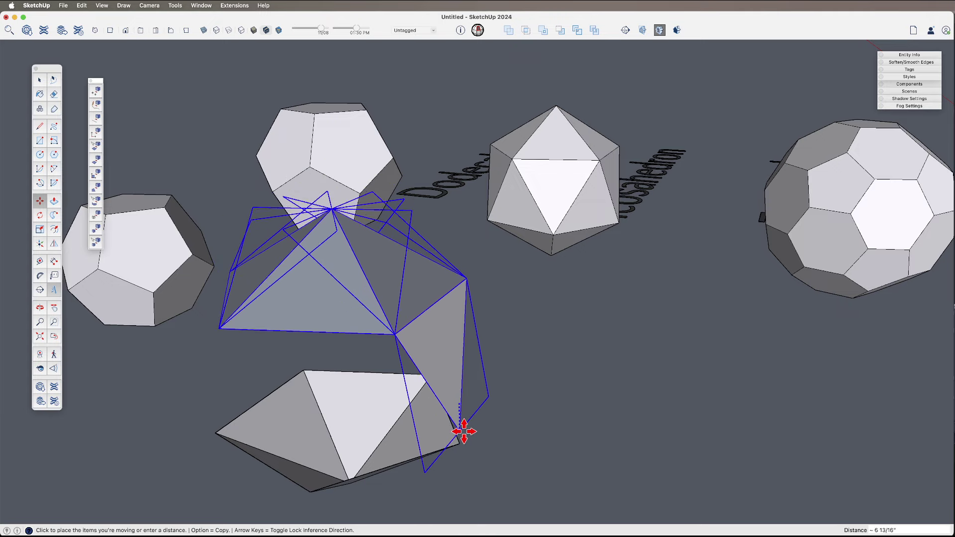
{"action": "left_click", "coordinate": [458, 443]}
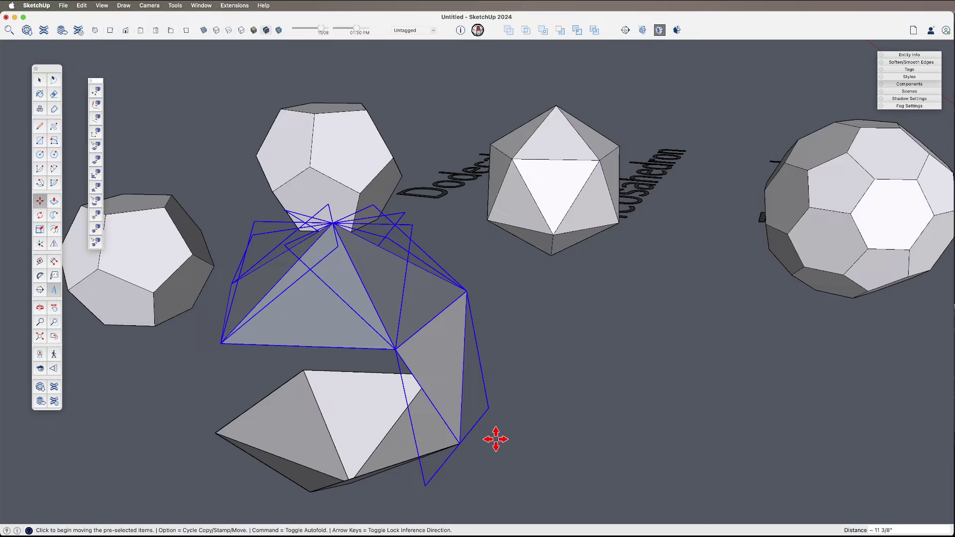
Rotate-copy the hanging triangle about the upper cap's apex to the adjacent base edge and array it 4x around the band.
{"action": "middle_click_drag", "start_coordinate": [496, 439], "coordinate": [491, 362]}
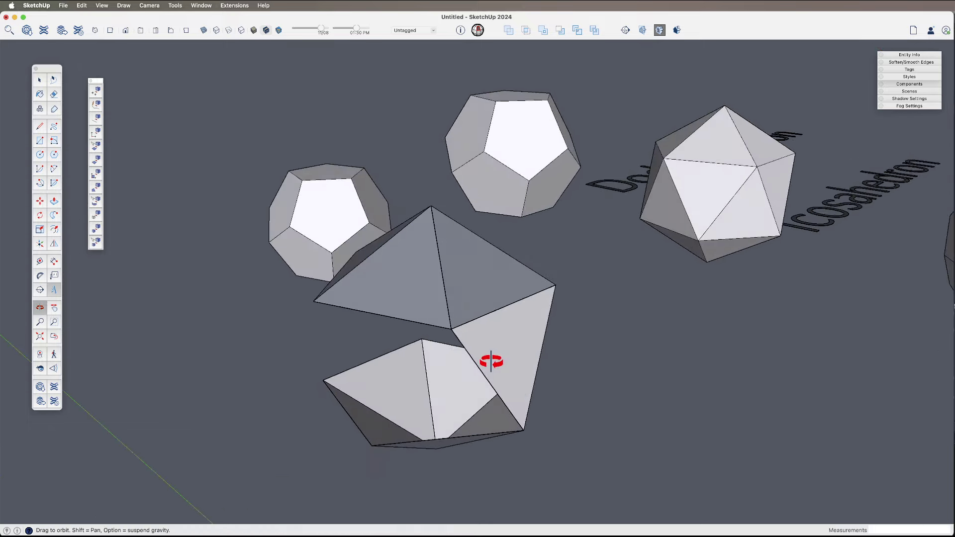
{"action": "key", "text": "space"}
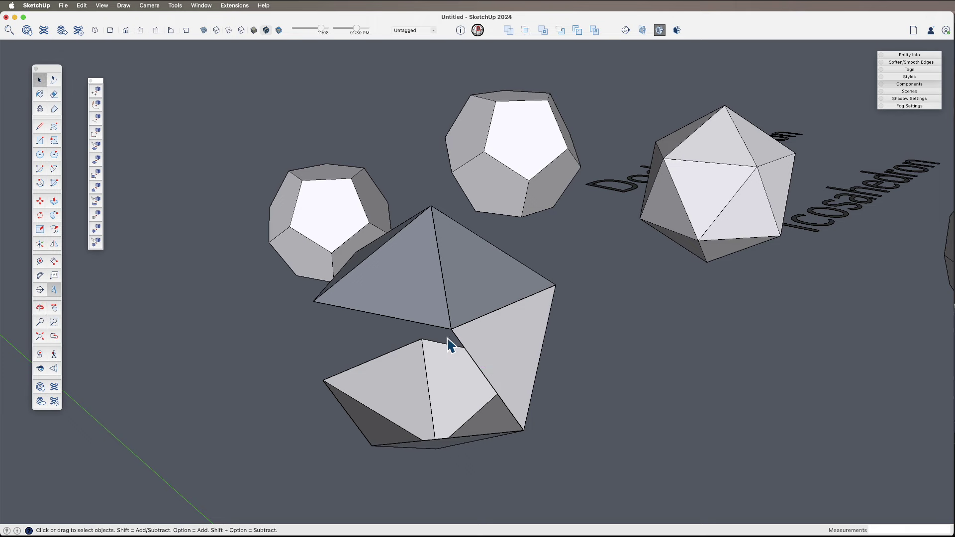
{"action": "left_click", "coordinate": [489, 348]}
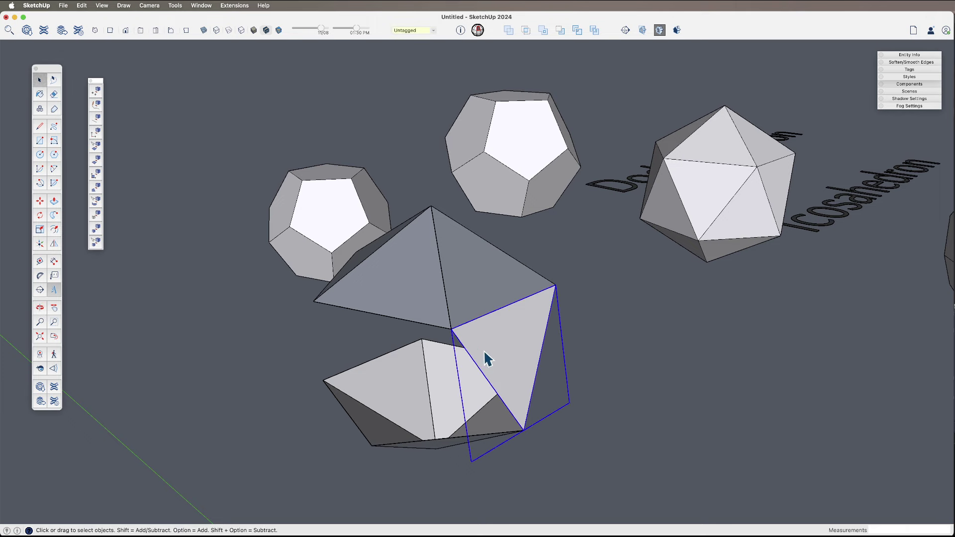
{"action": "middle_click_drag", "start_coordinate": [486, 358], "coordinate": [506, 397]}
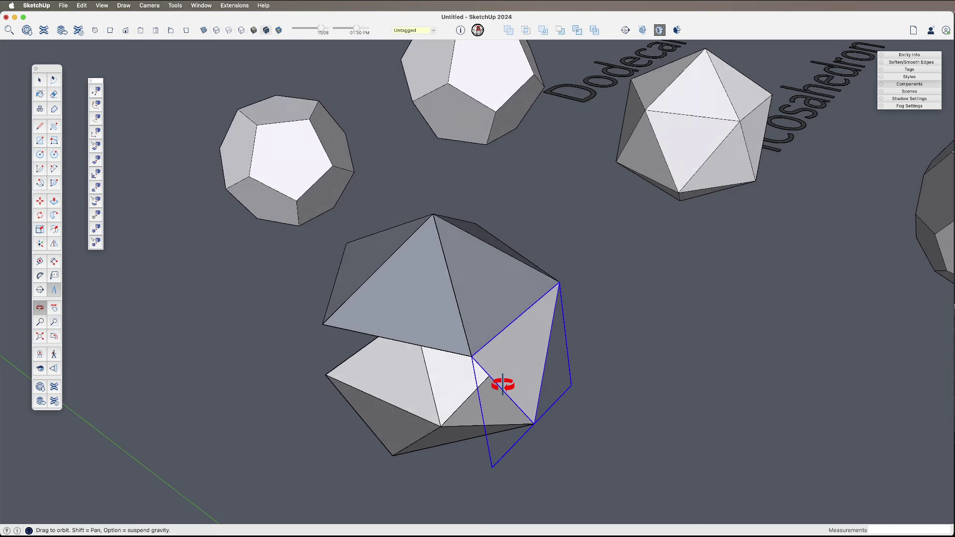
{"action": "key", "text": "q"}
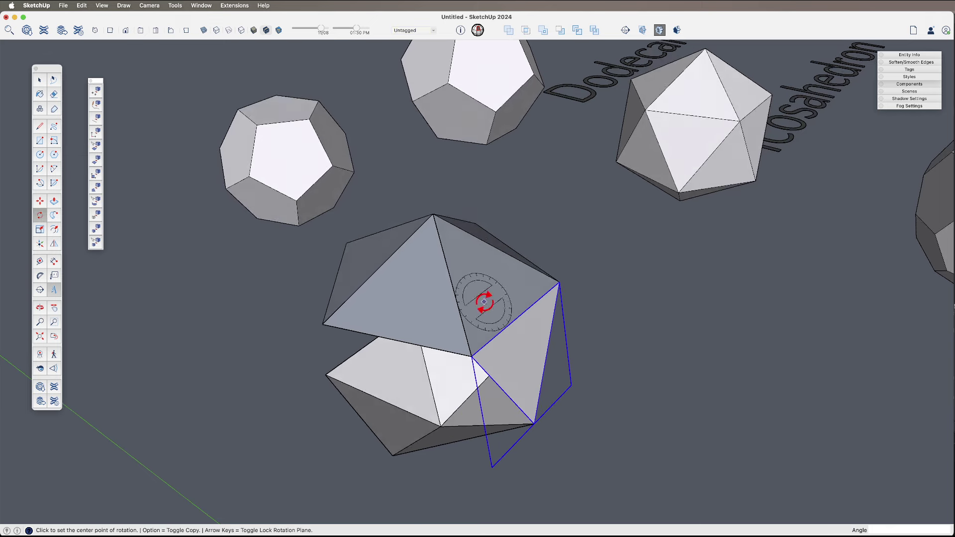
{"action": "left_click", "coordinate": [432, 214]}
{"action": "left_click", "coordinate": [559, 282]}
{"action": "key", "text": "alt"}
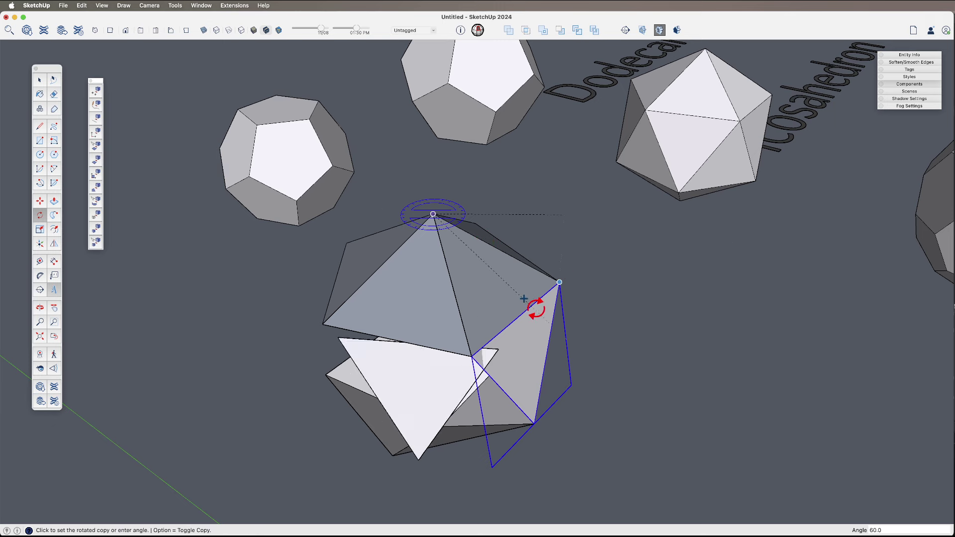
{"action": "left_click", "coordinate": [471, 357]}
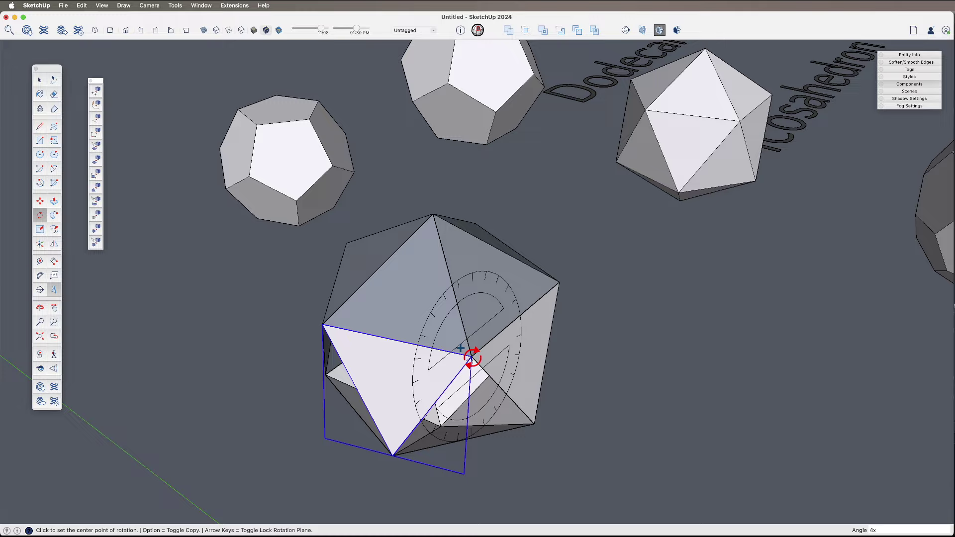
{"action": "middle_click_drag", "start_coordinate": [472, 356], "coordinate": [503, 446]}
Explode all the triangle groups and trace one side edge of a band triangle to fill the adjacent gaps with faces.
{"action": "left_click_drag", "start_coordinate": [427, 338], "coordinate": [415, 323]}
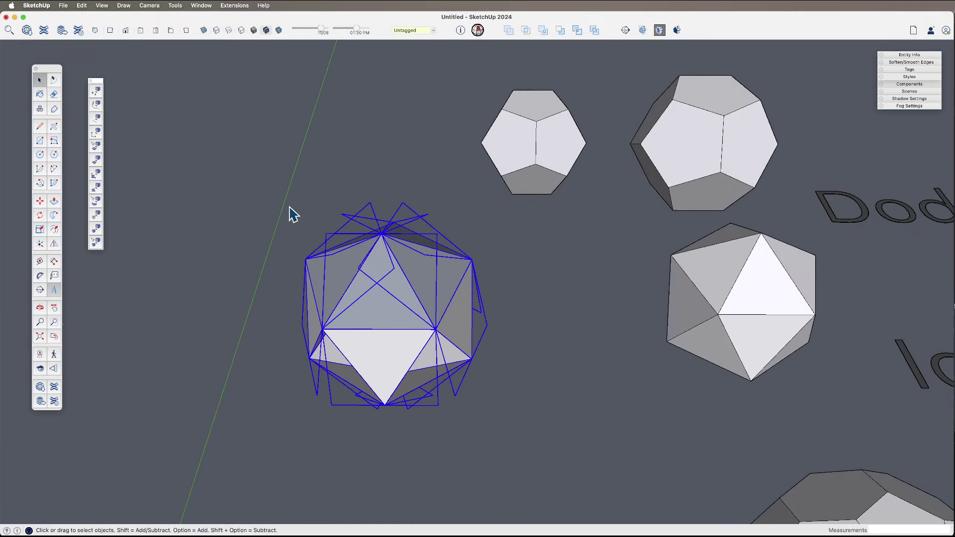
{"action": "key", "text": "l"}
{"action": "scroll", "coordinate": [342, 356], "scroll_direction": "up", "scroll_amount": 3}
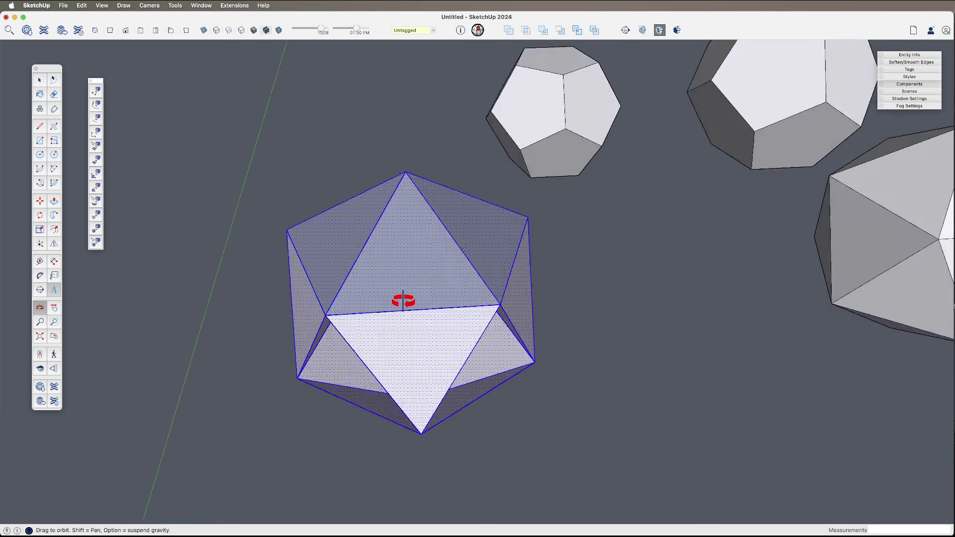
{"action": "left_click", "coordinate": [325, 315]}
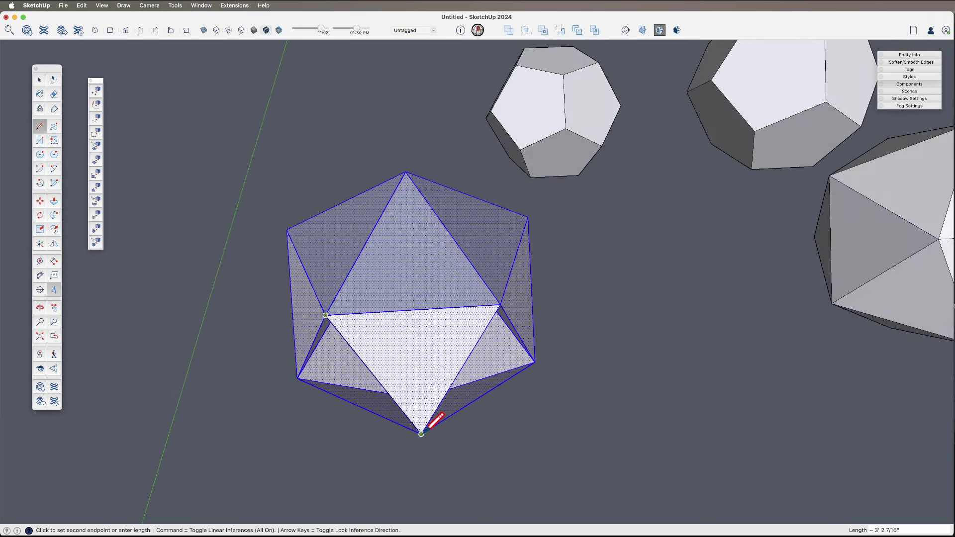
{"action": "left_click", "coordinate": [422, 434]}
Delete one of the two new gap-filling faces beside the front band triangle, keeping the other.
{"action": "key", "text": "space"}
{"action": "left_click", "coordinate": [344, 376]}
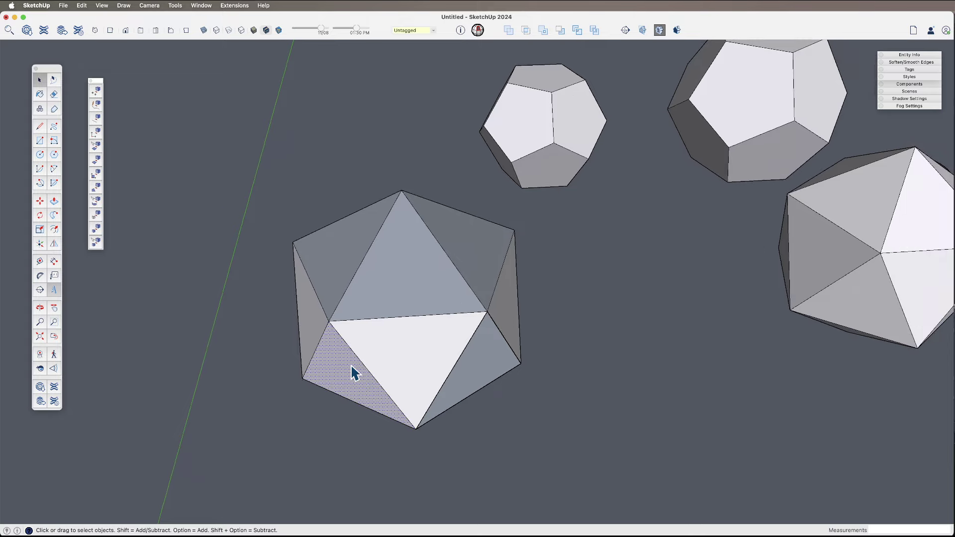
{"action": "key", "text": "o"}
{"action": "left_click_drag", "start_coordinate": [420, 373], "coordinate": [271, 294]}
{"action": "key", "text": "space"}
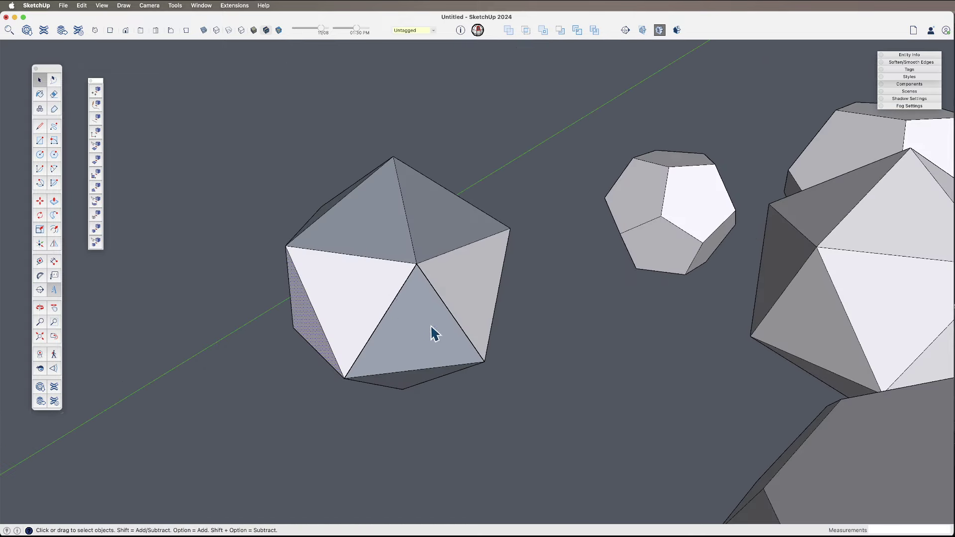
{"action": "key", "text": "Delete"}
Select the remaining gap-filling face beside the front band triangle as the one to rotate.
{"action": "key", "text": "o"}
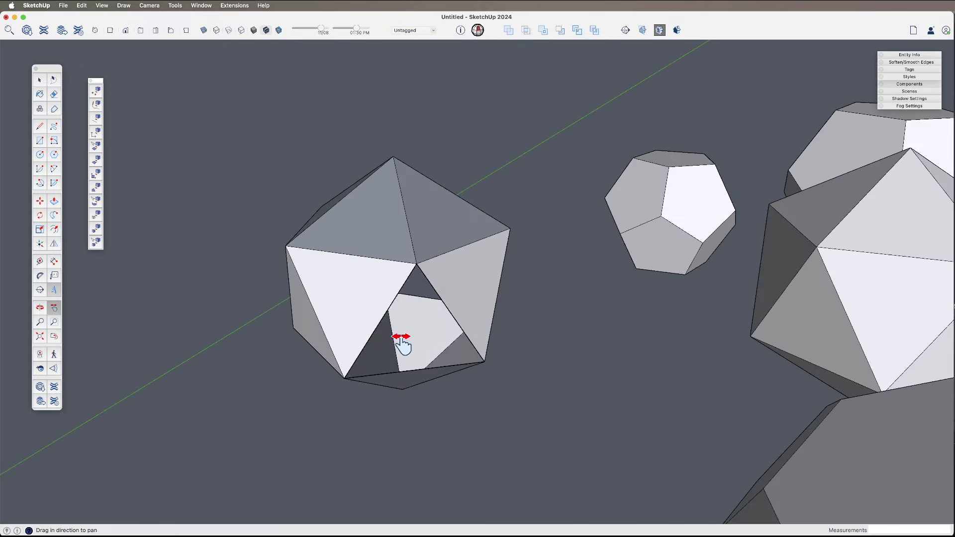
{"action": "left_click_drag", "start_coordinate": [401, 341], "coordinate": [346, 387]}
{"action": "key", "text": "space"}
{"action": "left_click", "coordinate": [347, 395]}
{"action": "key", "text": "q"}
{"action": "middle_click_drag", "start_coordinate": [356, 345], "coordinate": [427, 405]}
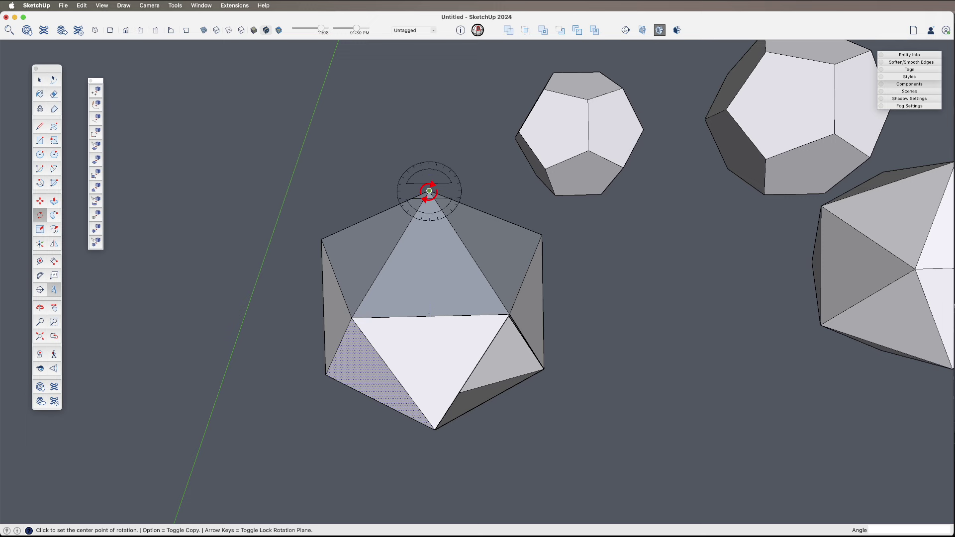
{"action": "left_click", "coordinate": [429, 191]}
{"action": "key", "text": "Down"}
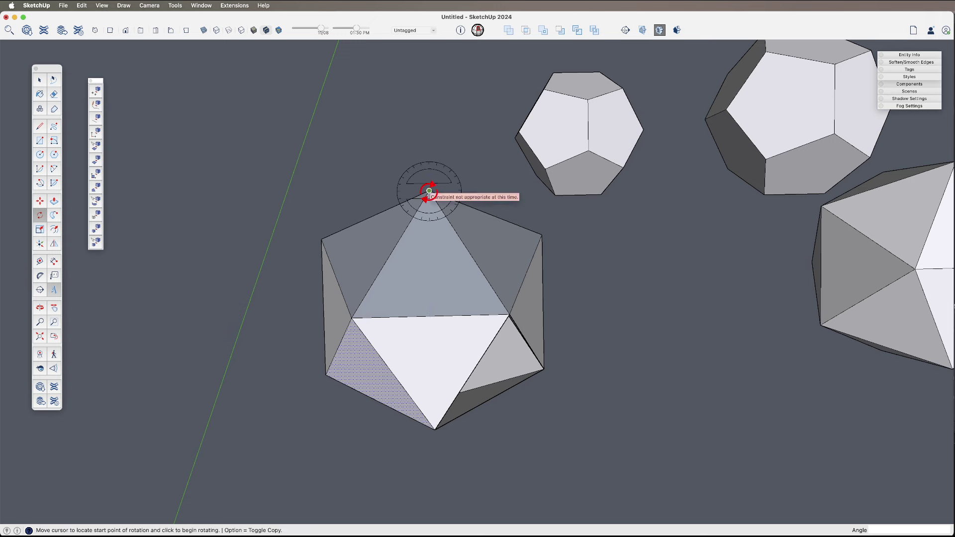
{"action": "key", "text": "Escape"}
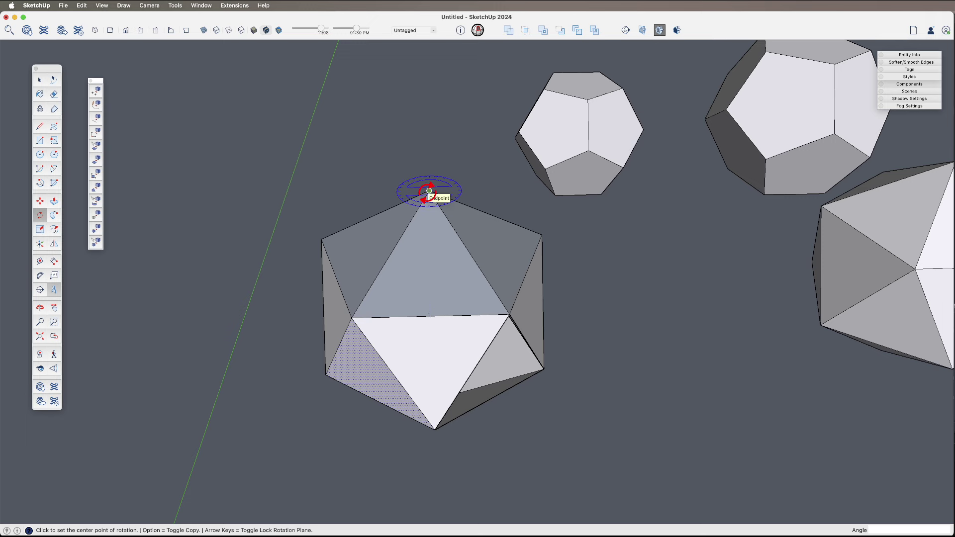
Rotate a copy of the selected face 72° about the top apex in the horizontal plane and array it 4x.
{"action": "left_click", "coordinate": [428, 191]}
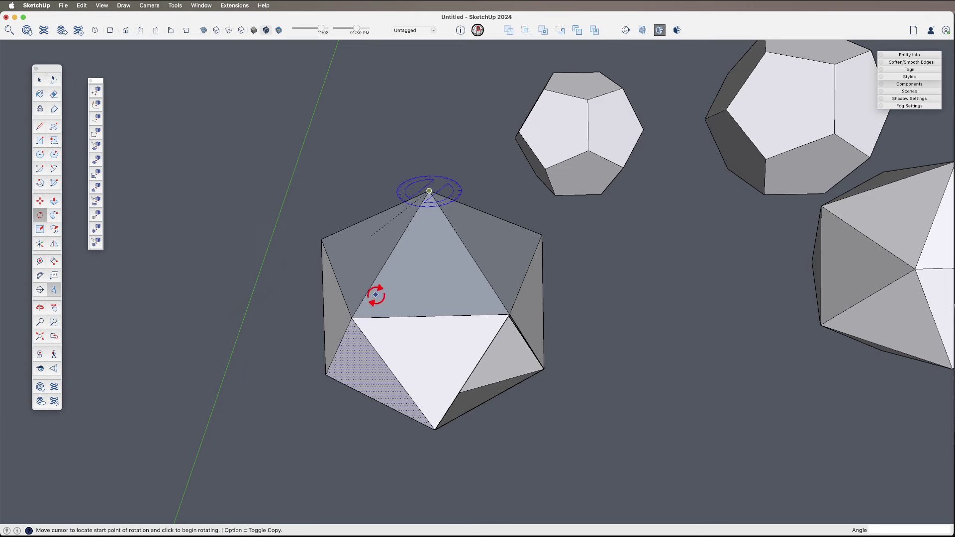
{"action": "left_click", "coordinate": [351, 318]}
{"action": "key", "text": "alt"}
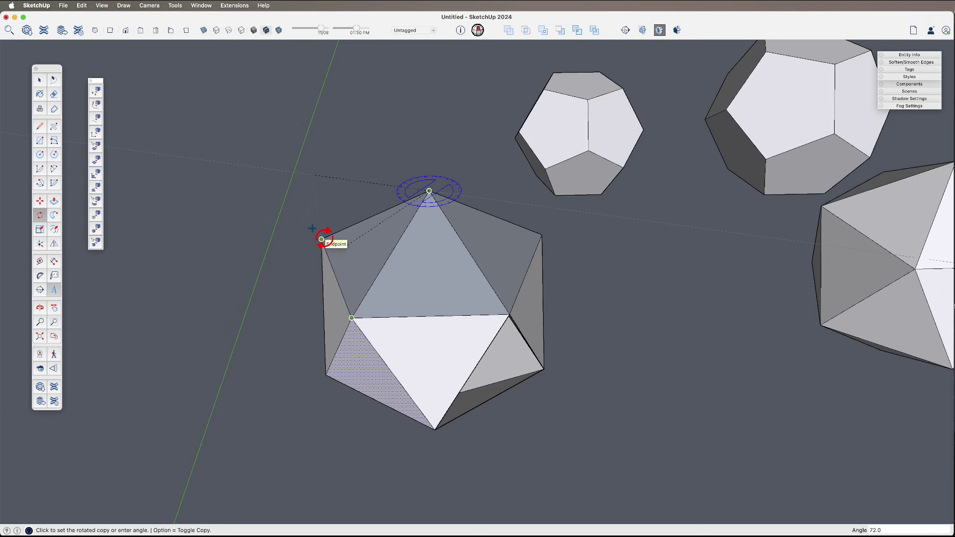
{"action": "left_click", "coordinate": [321, 240]}
{"action": "type", "text": "4"}
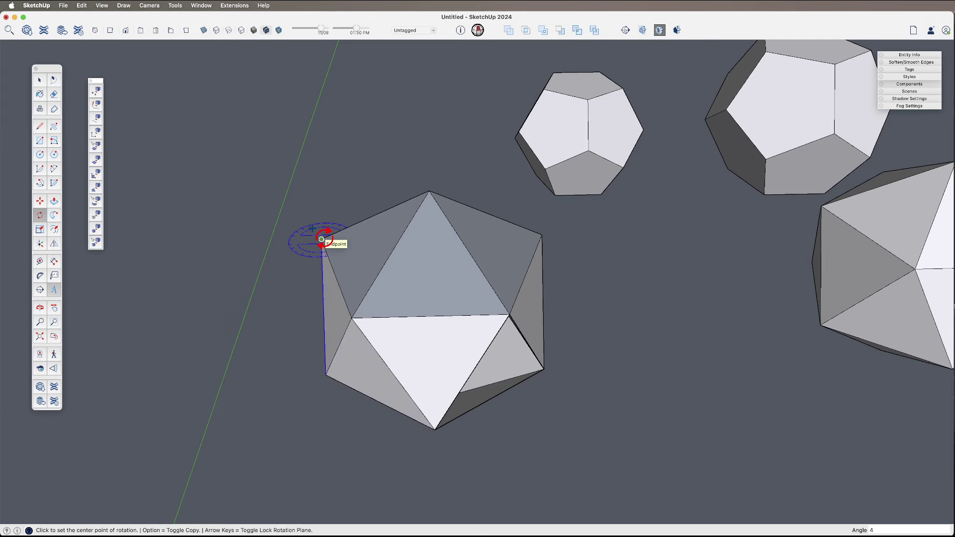
{"action": "type", "text": "x"}
{"action": "key", "text": "Return"}
Group the complete icosahedron and fix its internal and reversed faces with Solid Inspector.
{"action": "key", "text": "space"}
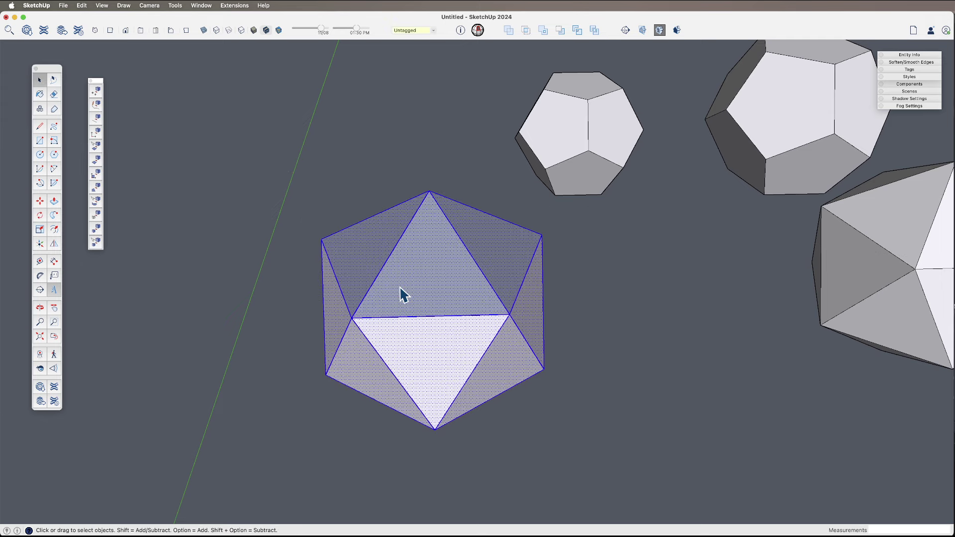
{"action": "left_click", "coordinate": [399, 285]}
{"action": "left_click", "coordinate": [477, 31]}
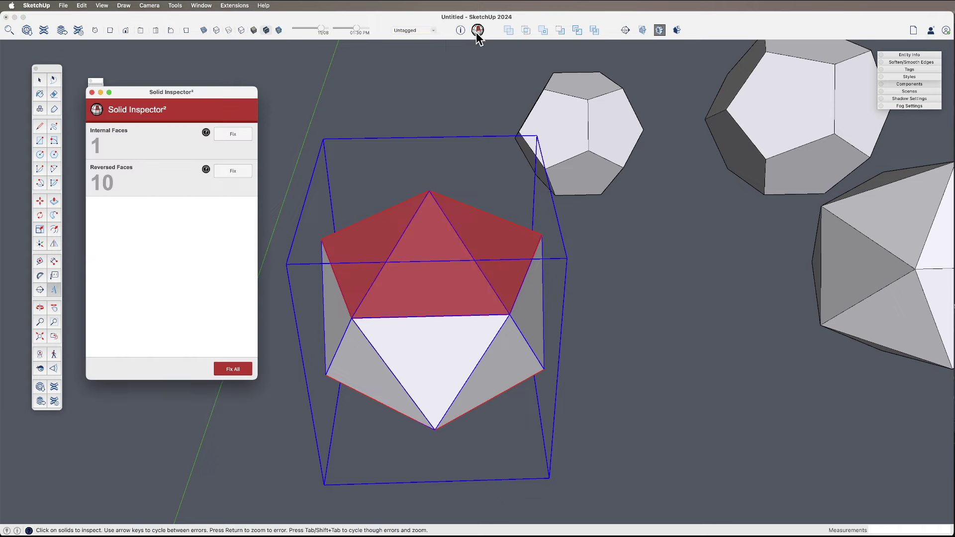
{"action": "left_click", "coordinate": [229, 135]}
{"action": "left_click", "coordinate": [231, 134]}
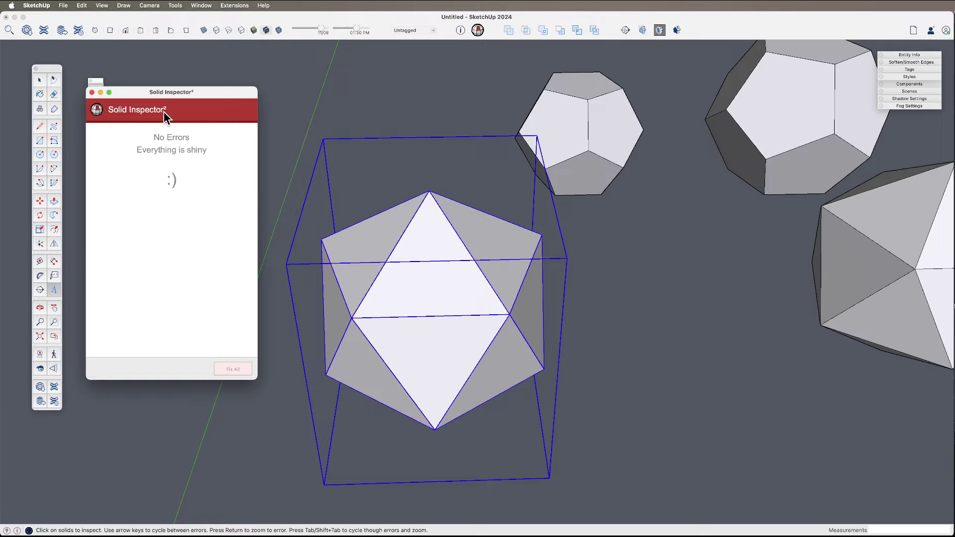
Close the Solid Inspector report and examine the finished icosahedron alongside the reference solids from several angles.
{"action": "left_click", "coordinate": [92, 93]}
{"action": "middle_click_drag", "start_coordinate": [411, 313], "coordinate": [426, 287]}
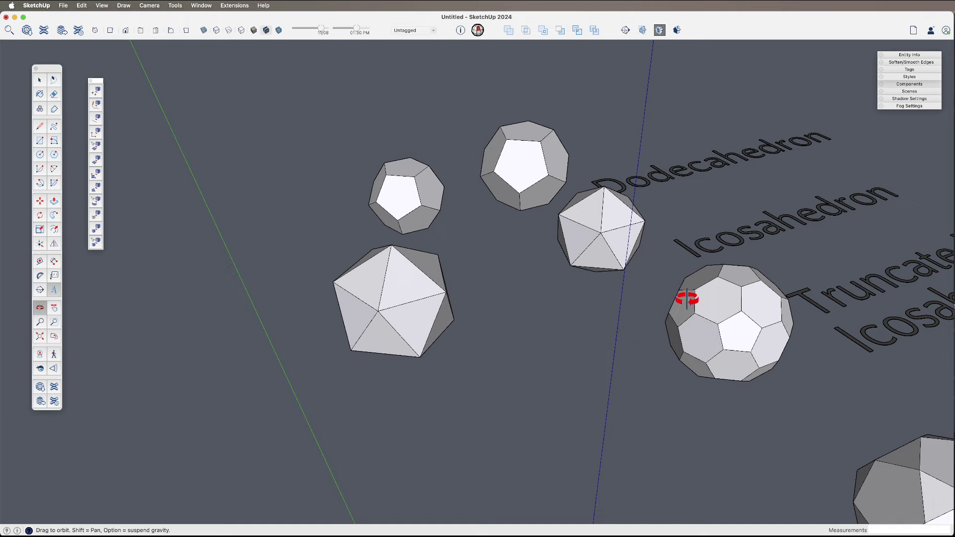
{"action": "left_click_drag", "start_coordinate": [736, 369], "coordinate": [678, 329]}
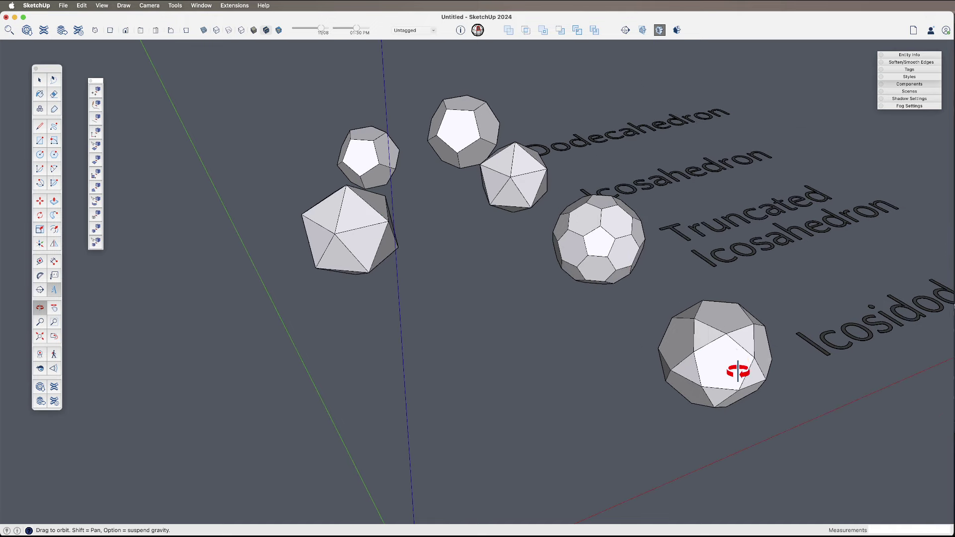
{"action": "middle_click_drag", "start_coordinate": [391, 193], "coordinate": [415, 261]}
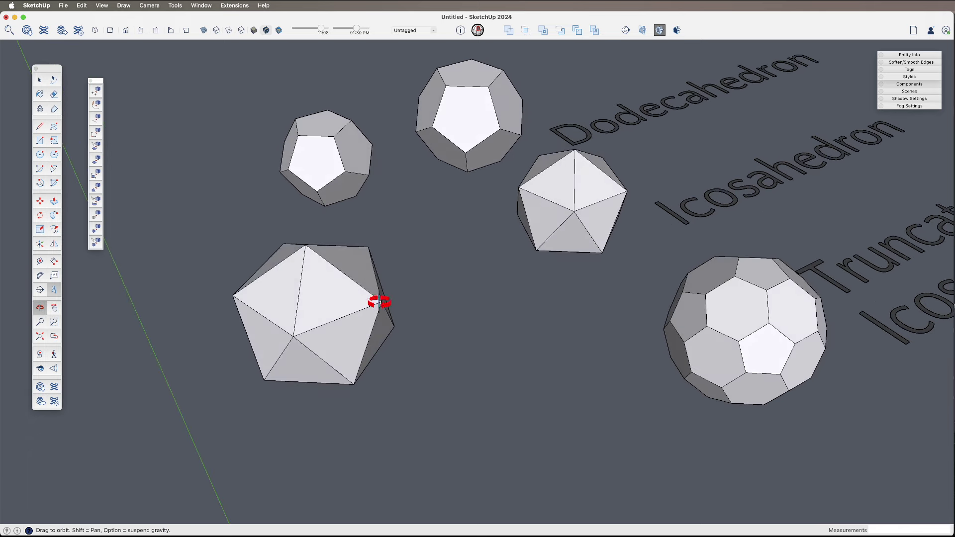
{"action": "left_click_drag", "start_coordinate": [341, 337], "coordinate": [524, 258]}
{"action": "key", "text": "space"}
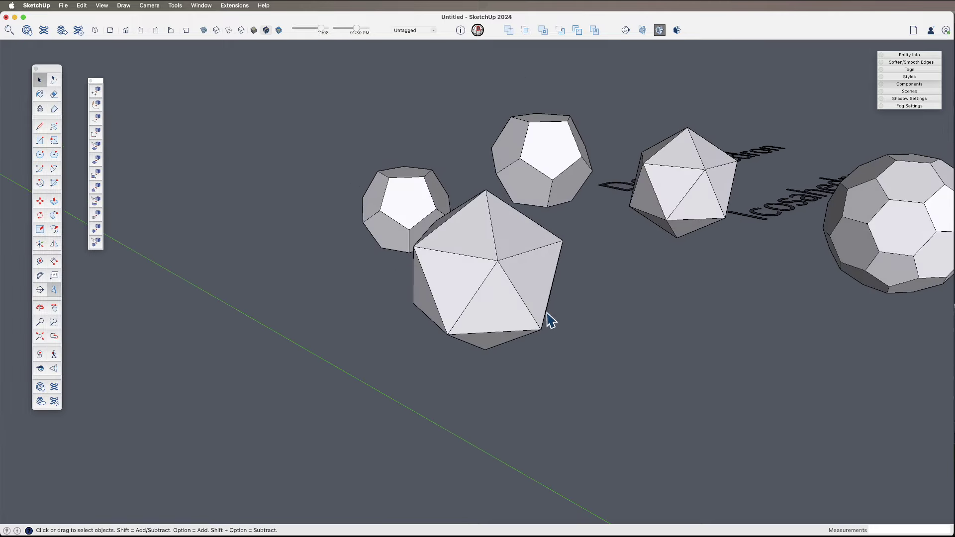
{"action": "scroll", "coordinate": [542, 311], "scroll_direction": "up", "scroll_amount": 3}
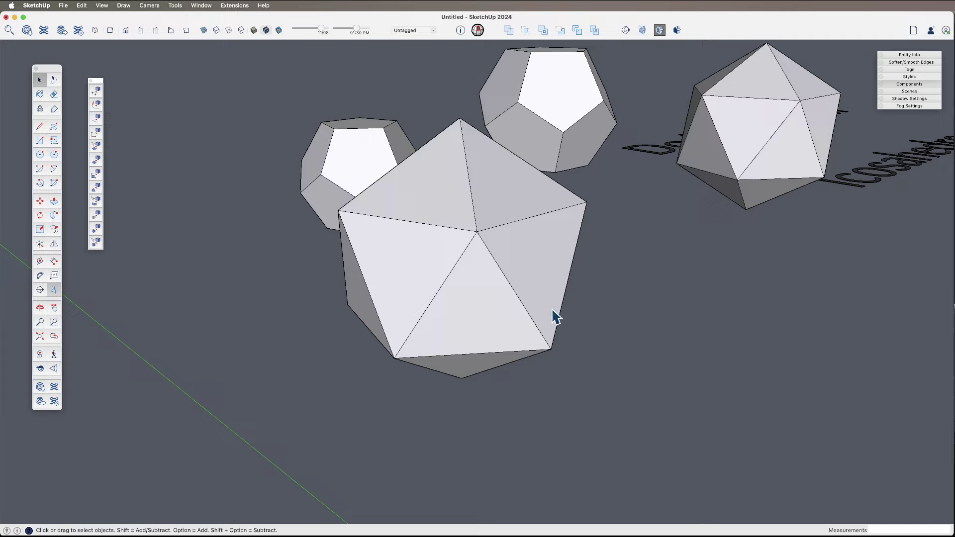
{"action": "scroll", "coordinate": [532, 276], "scroll_direction": "down", "scroll_amount": 3}
{"action": "middle_click_drag", "start_coordinate": [522, 269], "coordinate": [338, 256], "text": "shift"}
{"action": "key", "text": "space"}
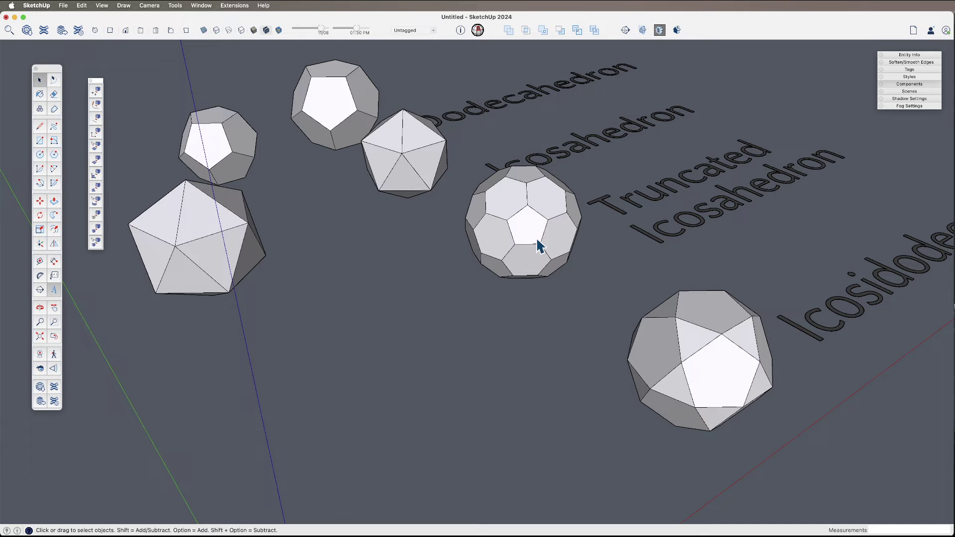
Select the reference truncated icosahedron and examine how its pentagonal and hexagonal faces meet.
{"action": "left_click", "coordinate": [539, 245]}
{"action": "key", "text": "o"}
{"action": "left_click_drag", "start_coordinate": [590, 228], "coordinate": [495, 352]}
{"action": "scroll", "coordinate": [539, 292], "scroll_direction": "up", "scroll_amount": 3}
{"action": "key", "text": "space"}
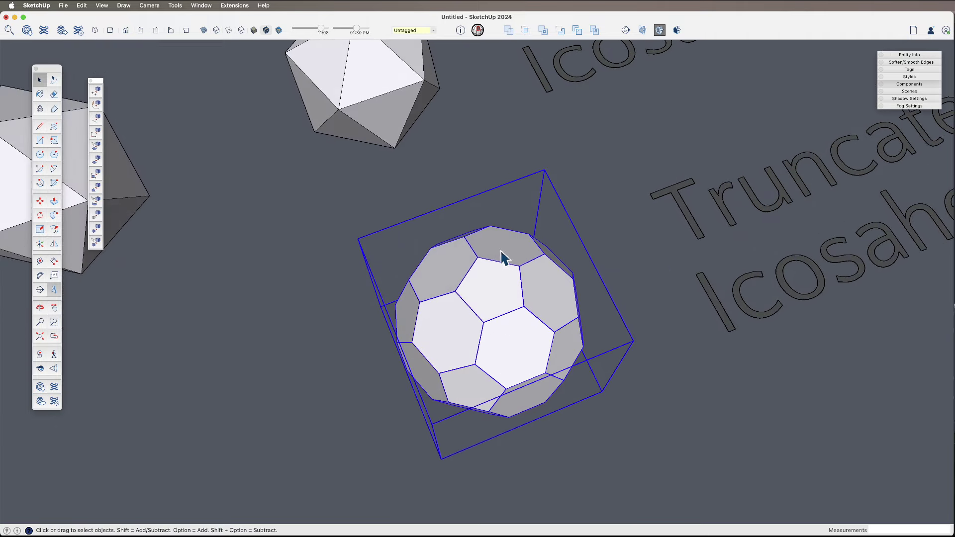
{"action": "scroll", "coordinate": [518, 308], "scroll_direction": "up", "scroll_amount": 4}
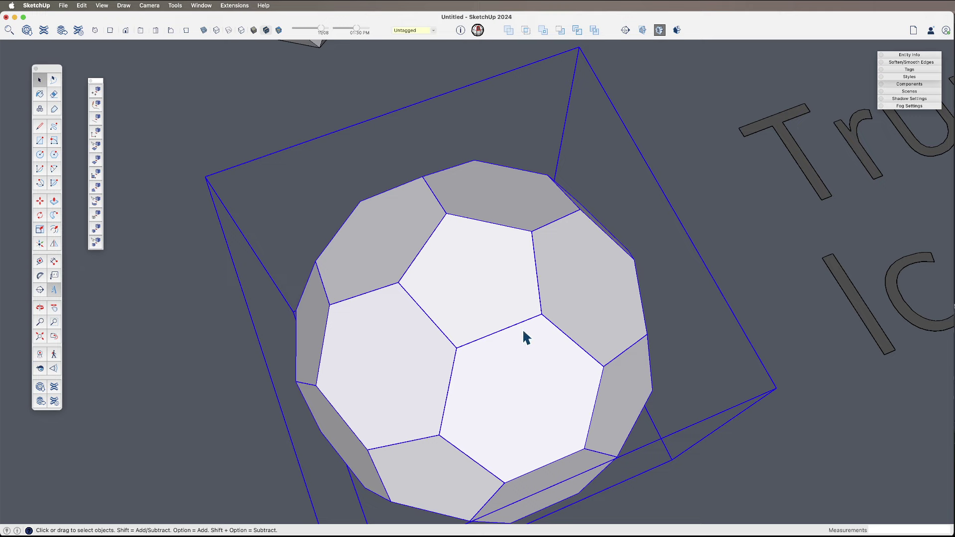
{"action": "scroll", "coordinate": [489, 343], "scroll_direction": "down", "scroll_amount": 3}
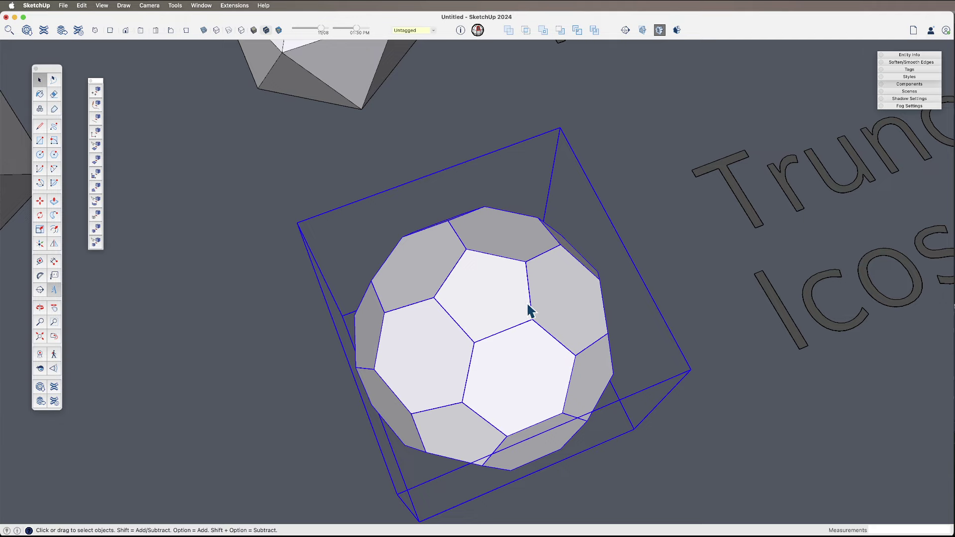
{"action": "middle_click_drag", "start_coordinate": [512, 324], "coordinate": [496, 324]}
{"action": "left_click_drag", "start_coordinate": [496, 324], "coordinate": [571, 179]}
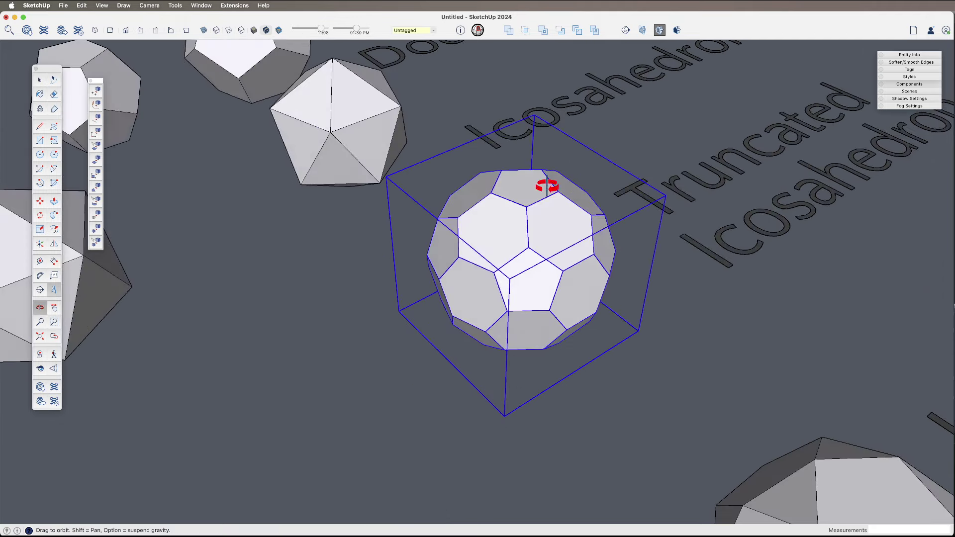
Draw a five-sided polygon with an inscribed radius of about 1' 10 1/2" on the ground between the finished icosahedron and the reference solids.
{"action": "scroll", "coordinate": [516, 336], "scroll_direction": "down", "scroll_amount": 4}
{"action": "key", "text": "h"}
{"action": "left_click_drag", "start_coordinate": [464, 344], "coordinate": [535, 278]}
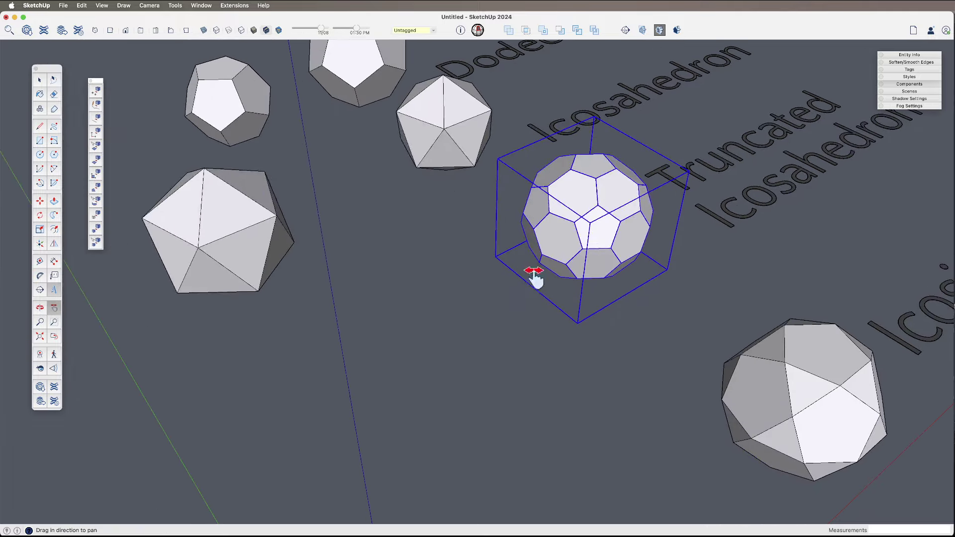
{"action": "key", "text": "shift+p"}
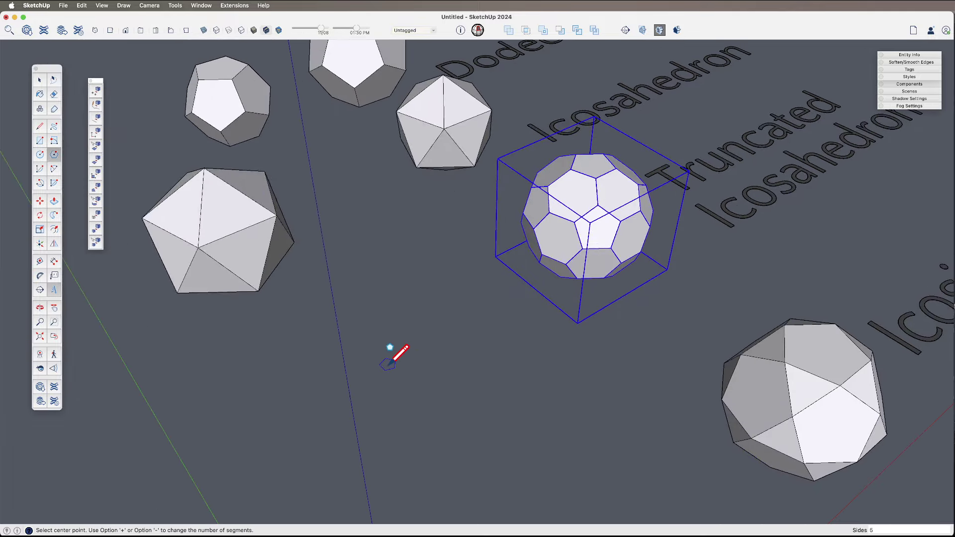
{"action": "left_click", "coordinate": [388, 364]}
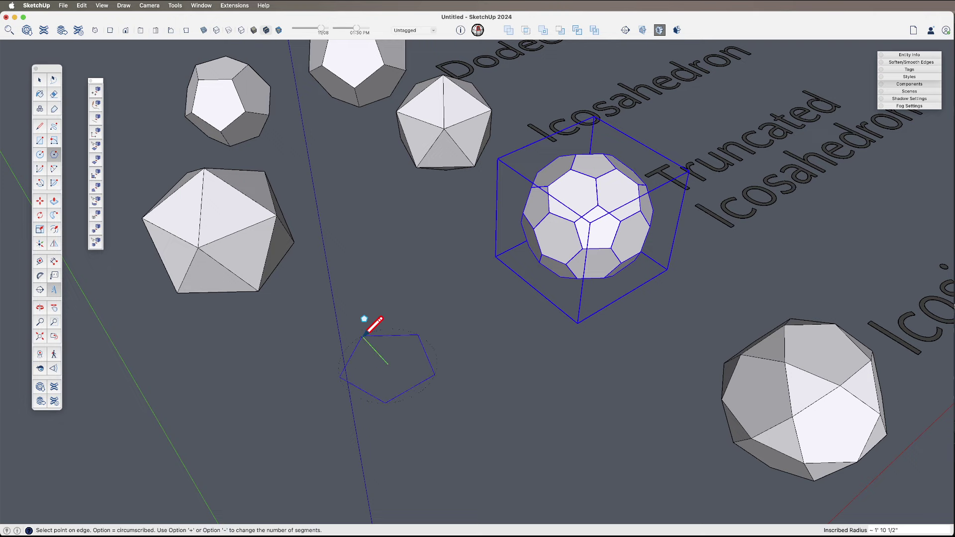
{"action": "left_click", "coordinate": [365, 334]}
Select the new pentagon's face and group it.
{"action": "scroll", "coordinate": [391, 368], "scroll_direction": "up", "scroll_amount": 5}
{"action": "key", "text": "space"}
{"action": "left_click", "coordinate": [424, 350]}
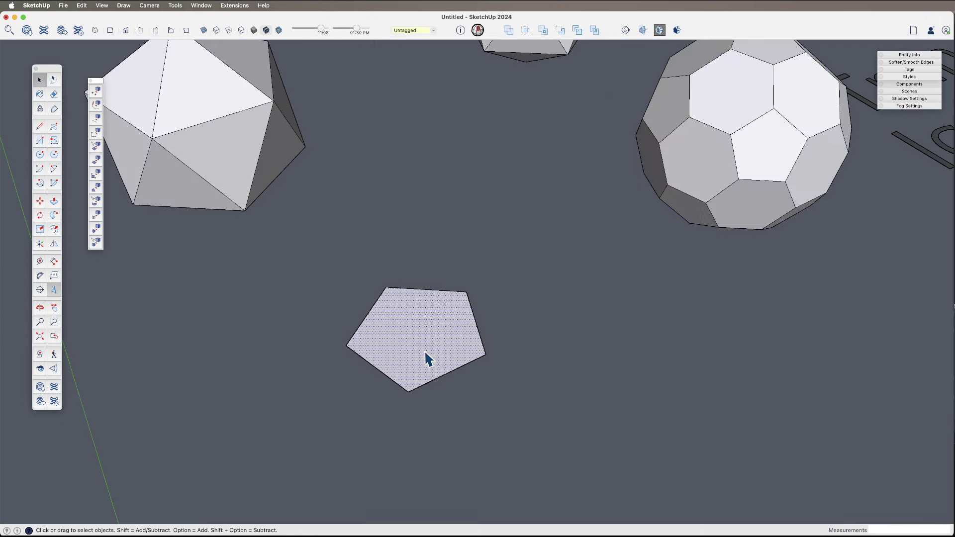
{"action": "key", "text": "super+g"}
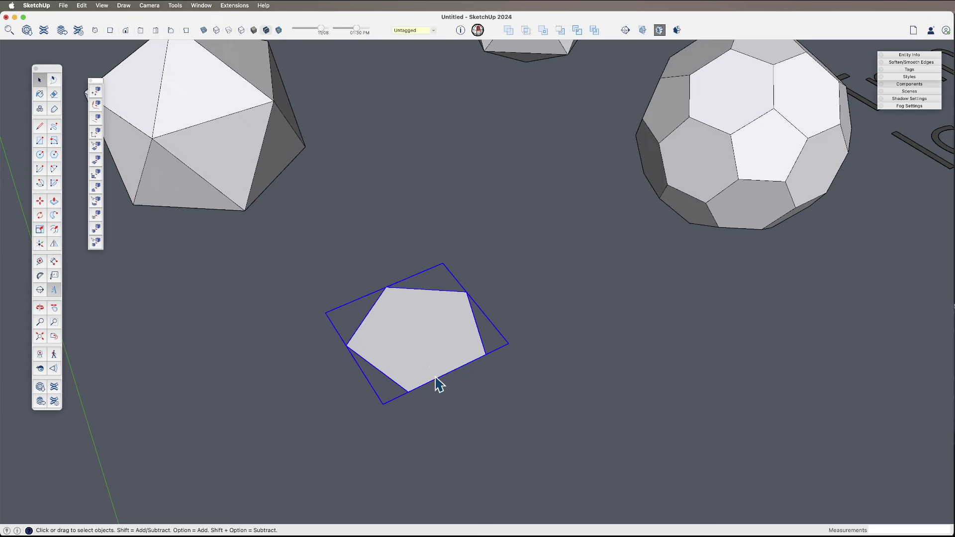
Select the finished icosahedron and compare it with the new pentagon group.
{"action": "scroll", "coordinate": [436, 384], "scroll_direction": "up", "scroll_amount": 1}
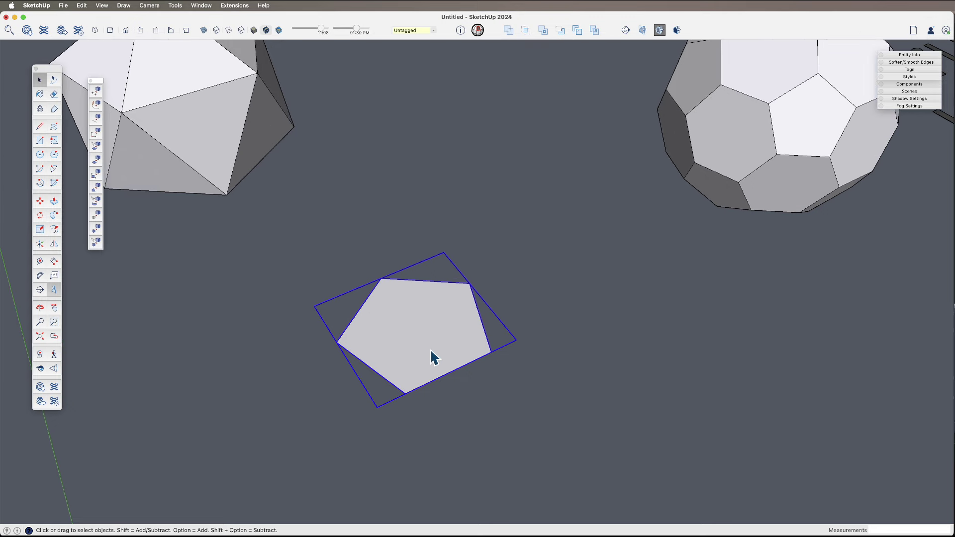
{"action": "scroll", "coordinate": [436, 362], "scroll_direction": "down", "scroll_amount": 3}
{"action": "middle_click_drag", "start_coordinate": [437, 362], "coordinate": [369, 255]}
{"action": "left_click", "coordinate": [350, 231]}
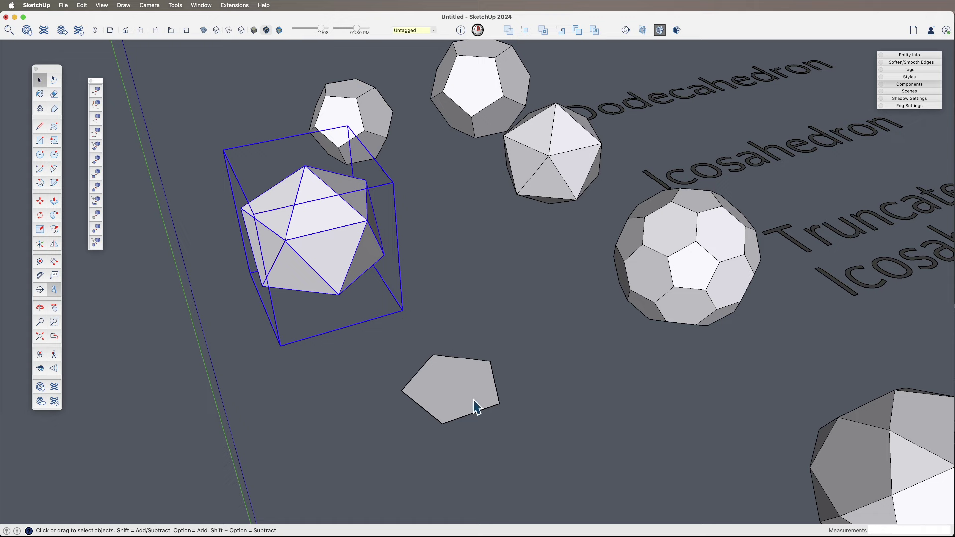
Select the pentagon group and start another polygon for the next face beside it.
{"action": "scroll", "coordinate": [457, 396], "scroll_direction": "up", "scroll_amount": 5}
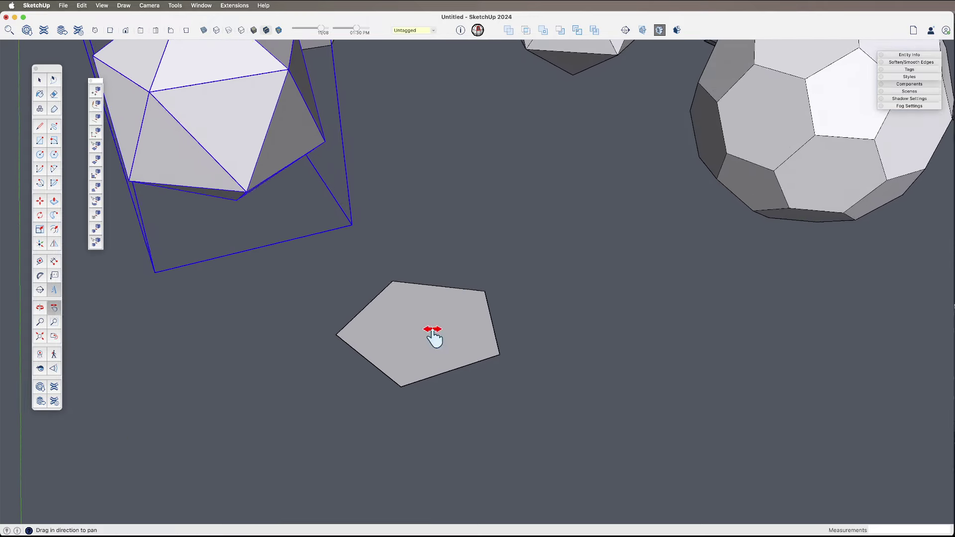
{"action": "left_click", "coordinate": [436, 374]}
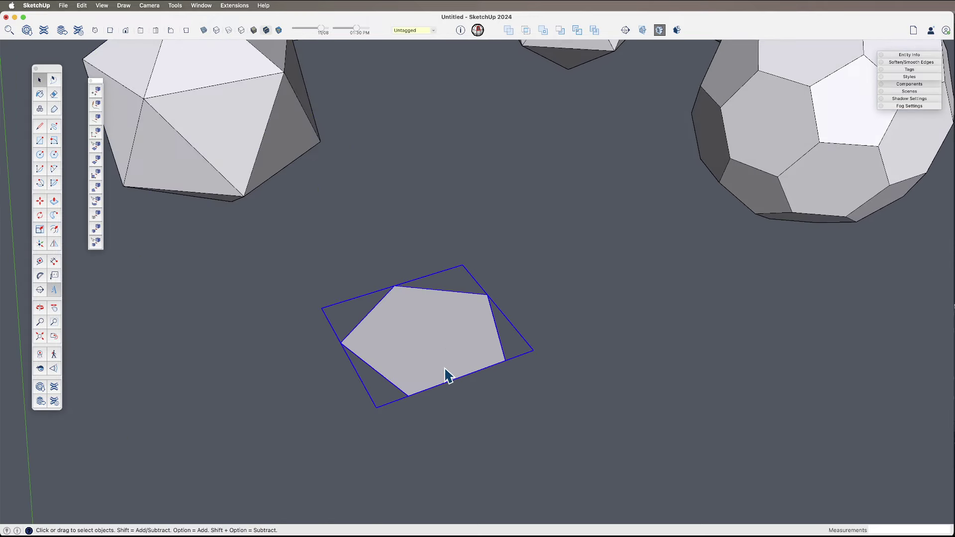
{"action": "scroll", "coordinate": [444, 366], "scroll_direction": "down", "scroll_amount": 3}
{"action": "key", "text": "shift+p"}
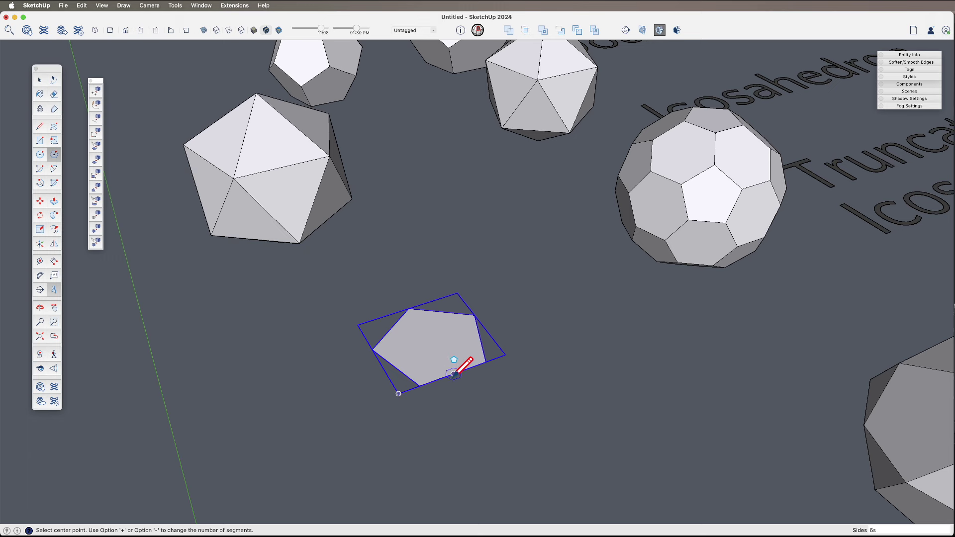
Draw a six-sided polygon centred on the midpoint of the pentagon's front edge with an inscribed radius of about 1' 8 13/16".
{"action": "left_click", "coordinate": [453, 374]}
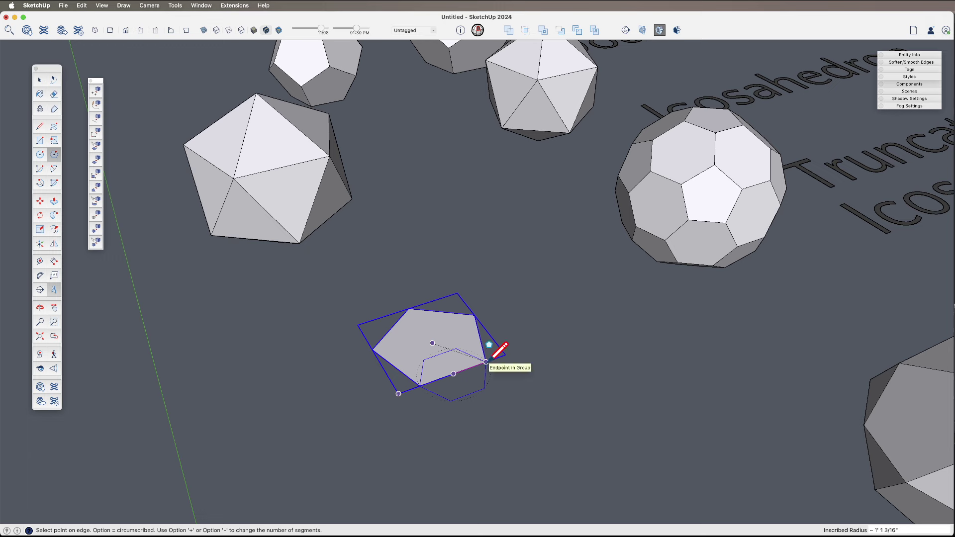
{"action": "key", "text": "alt"}
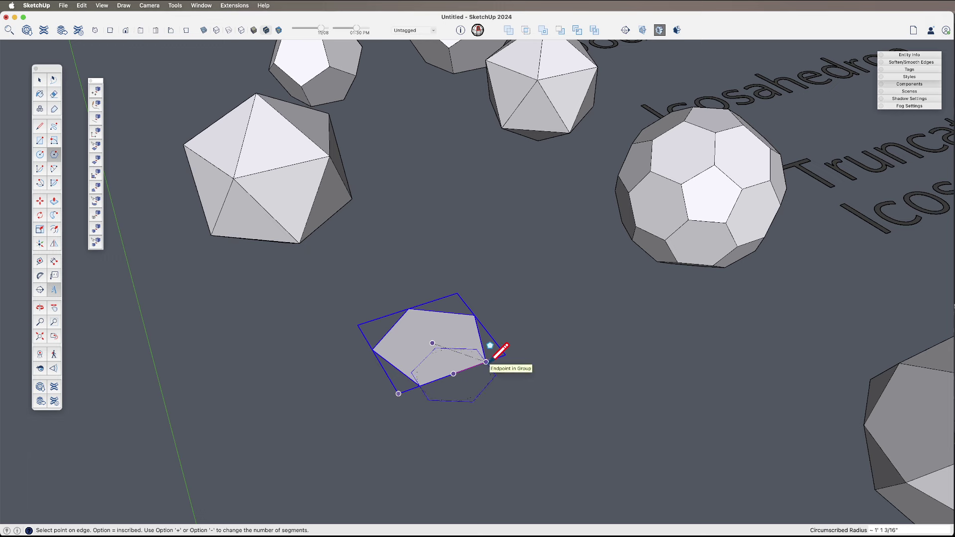
{"action": "key", "text": "alt"}
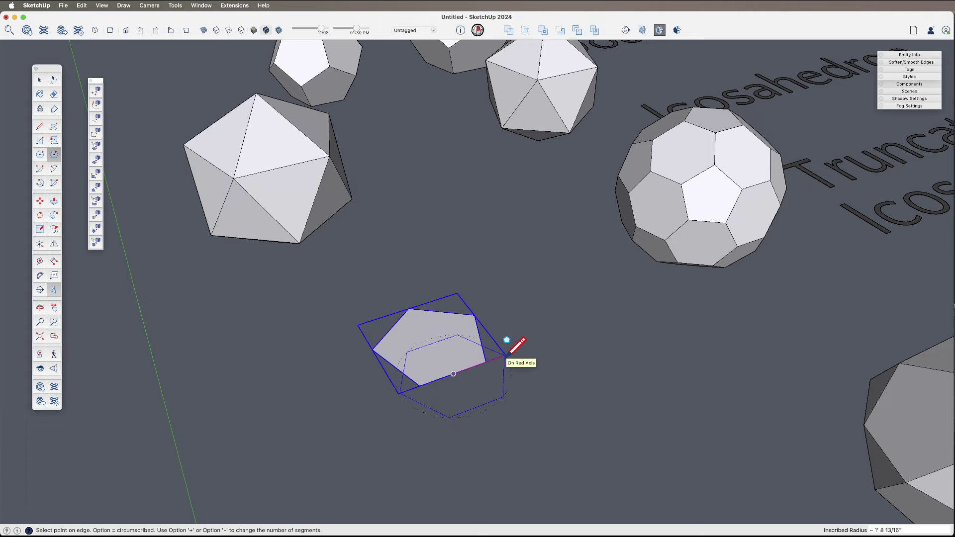
{"action": "left_click", "coordinate": [503, 360]}
{"action": "middle_click_drag", "start_coordinate": [473, 389], "coordinate": [490, 404]}
Move the hexagon clear of the pentagon and group it.
{"action": "key", "text": "space"}
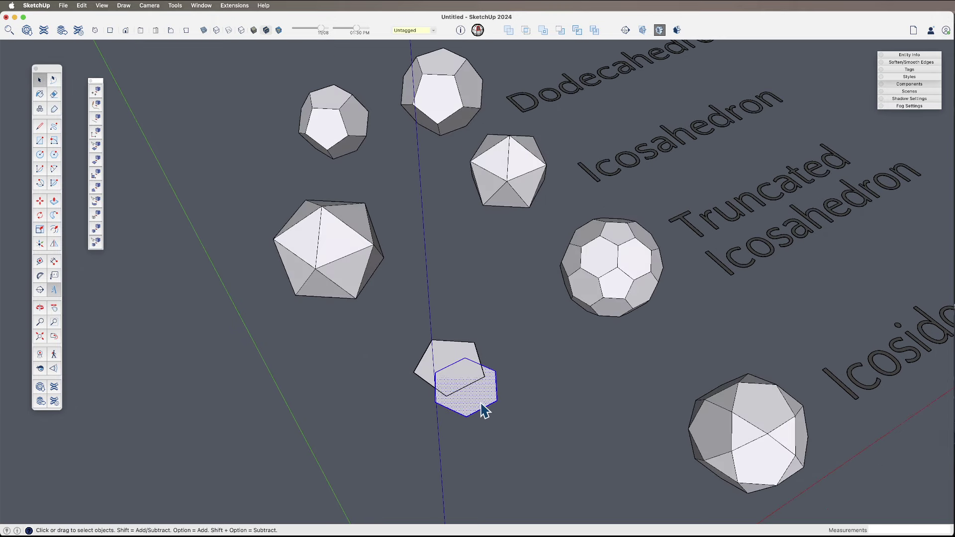
{"action": "key", "text": "m"}
{"action": "left_click_drag", "start_coordinate": [479, 398], "coordinate": [501, 427]}
{"action": "key", "text": "space"}
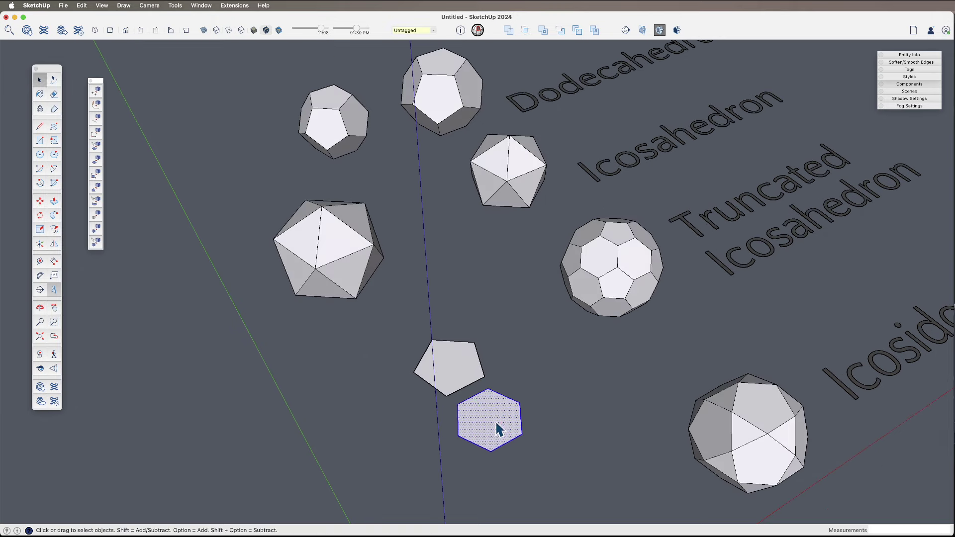
{"action": "scroll", "coordinate": [493, 411], "scroll_direction": "up", "scroll_amount": 5}
{"action": "middle_click_drag", "start_coordinate": [480, 420], "coordinate": [490, 392], "text": "shift"}
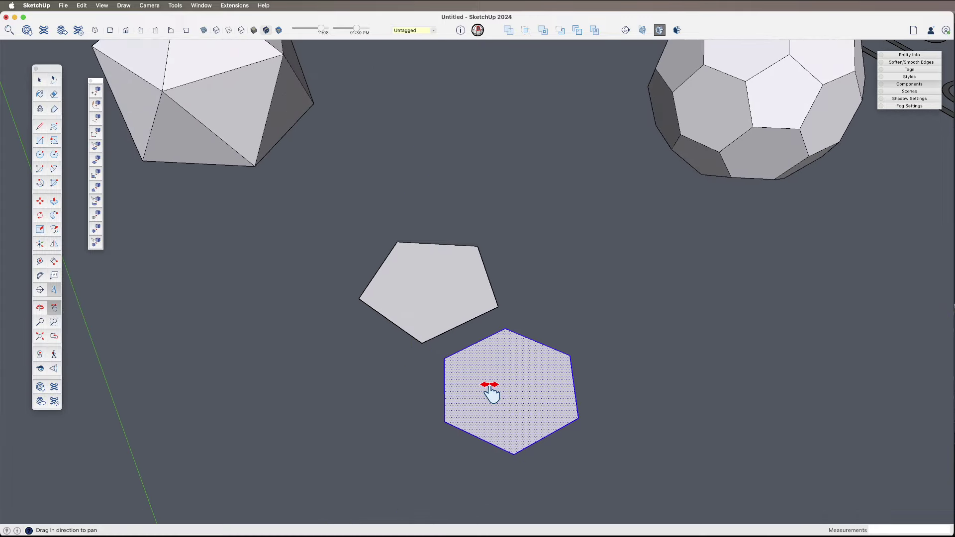
Resize the pentagon group so that its edges are 2' long.
{"action": "double_click", "coordinate": [458, 302]}
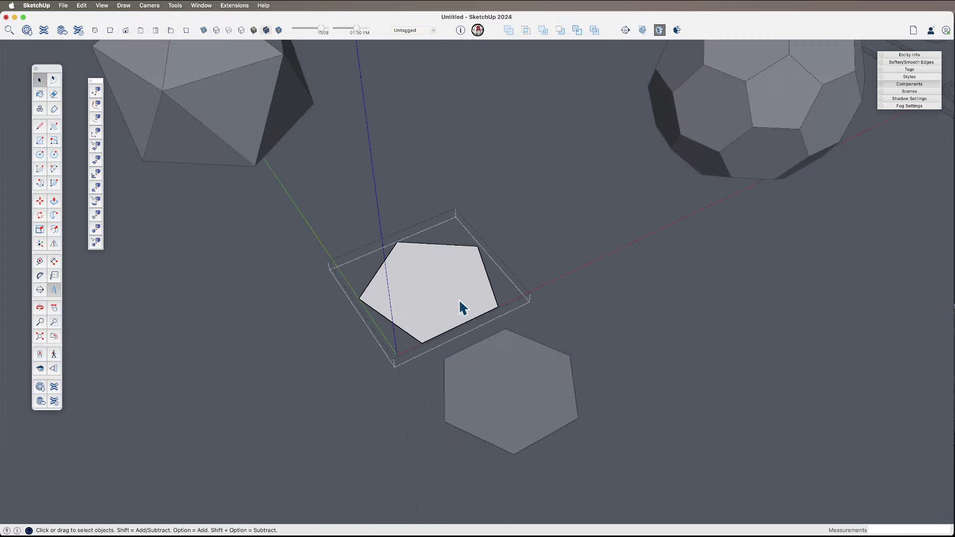
{"action": "key", "text": "t"}
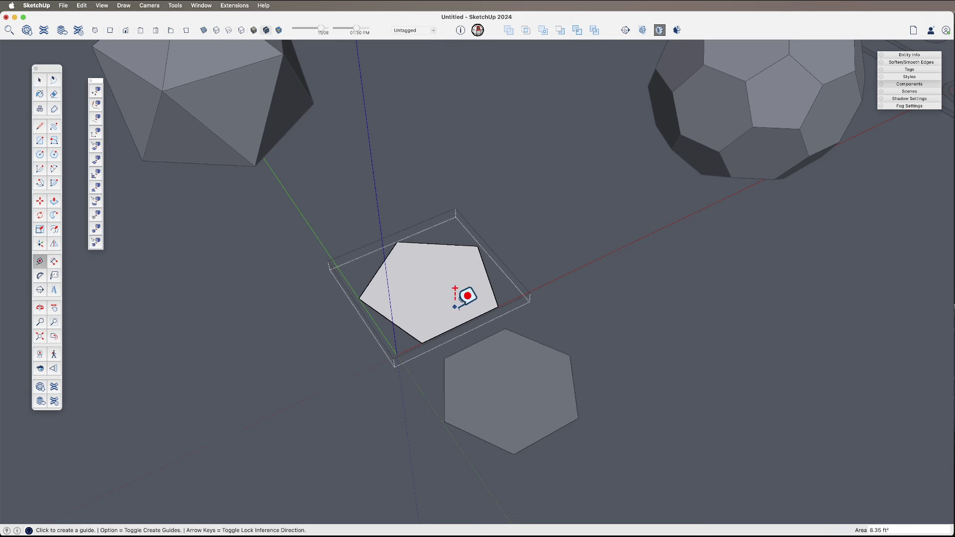
{"action": "left_click", "coordinate": [422, 342]}
{"action": "left_click", "coordinate": [498, 306]}
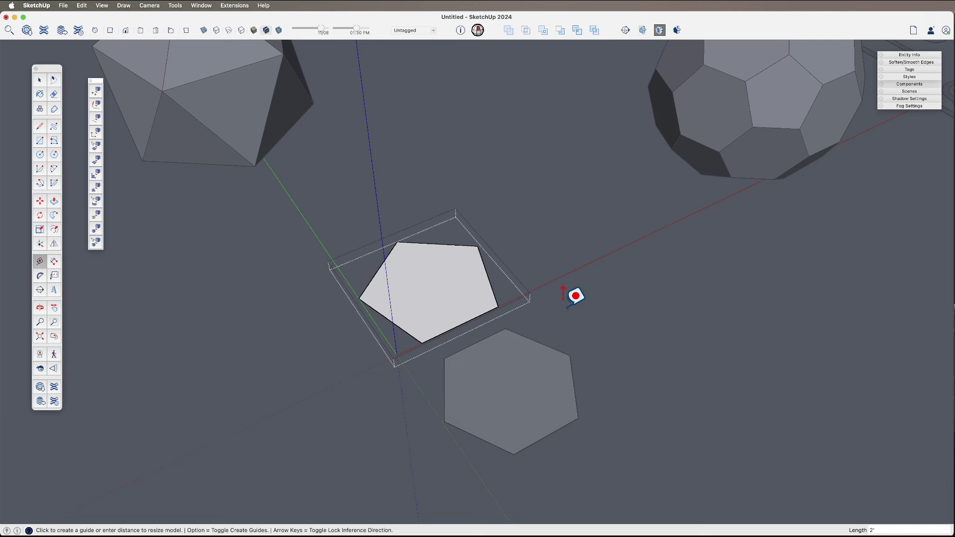
{"action": "key", "text": "Return"}
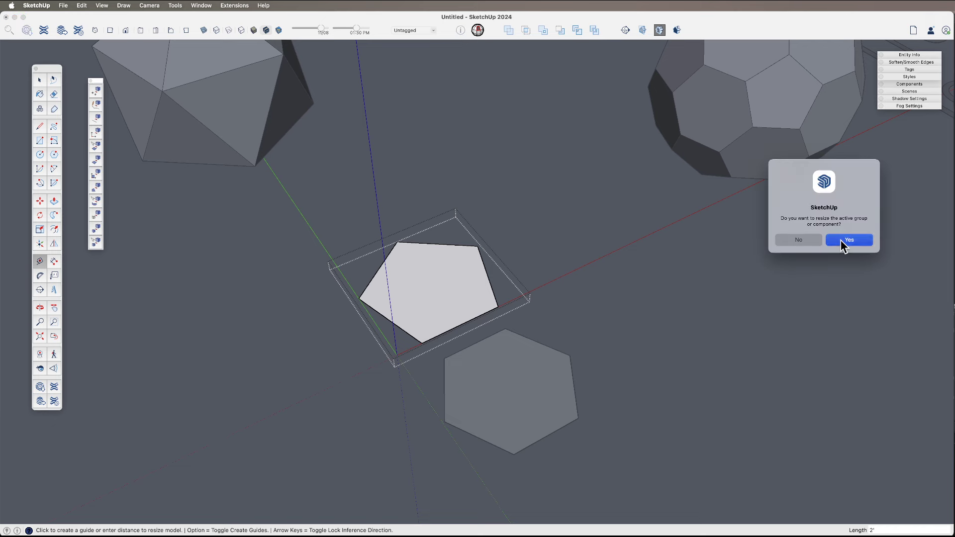
{"action": "left_click", "coordinate": [847, 240]}
{"action": "key", "text": "space"}
{"action": "key", "text": "Escape"}
Resize the hexagon group so that its edges are 2' long.
{"action": "double_click", "coordinate": [518, 374]}
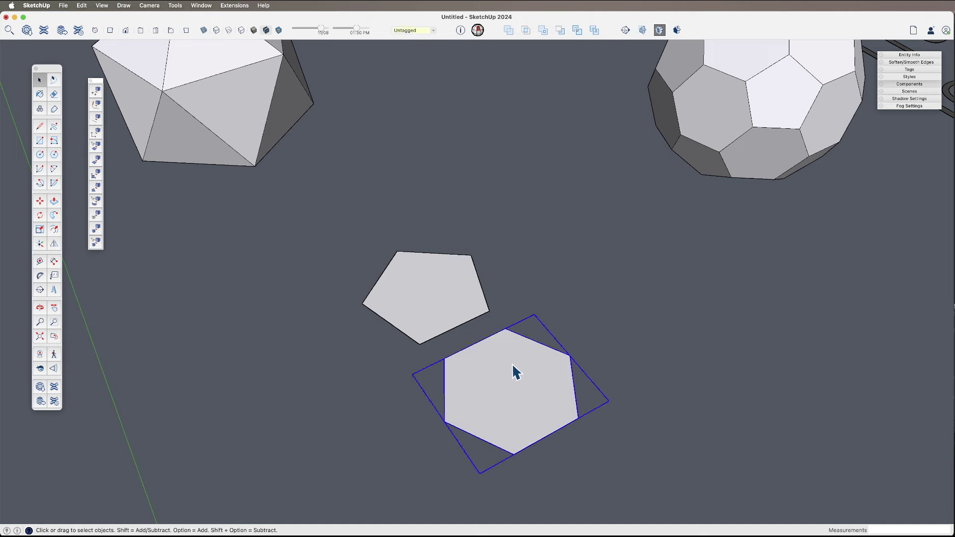
{"action": "key", "text": "t"}
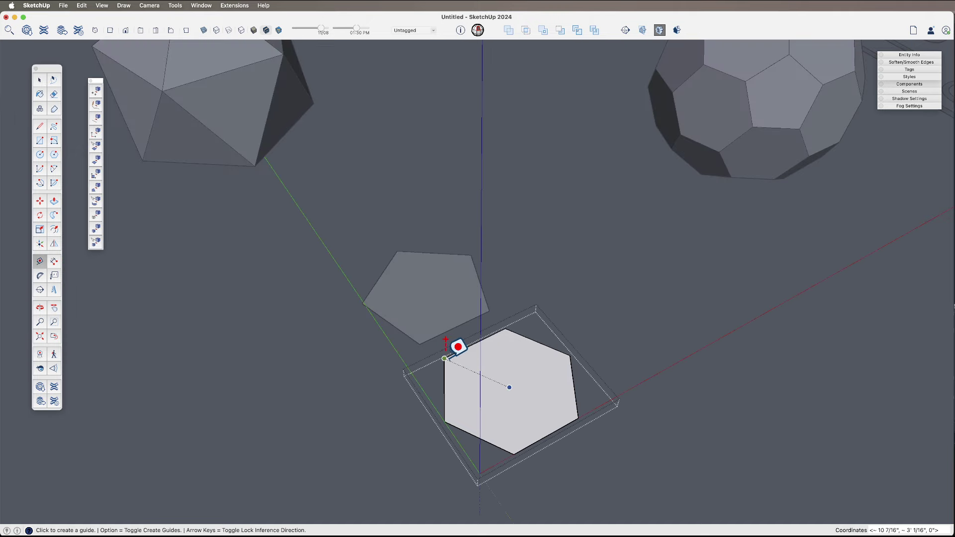
{"action": "left_click", "coordinate": [444, 358]}
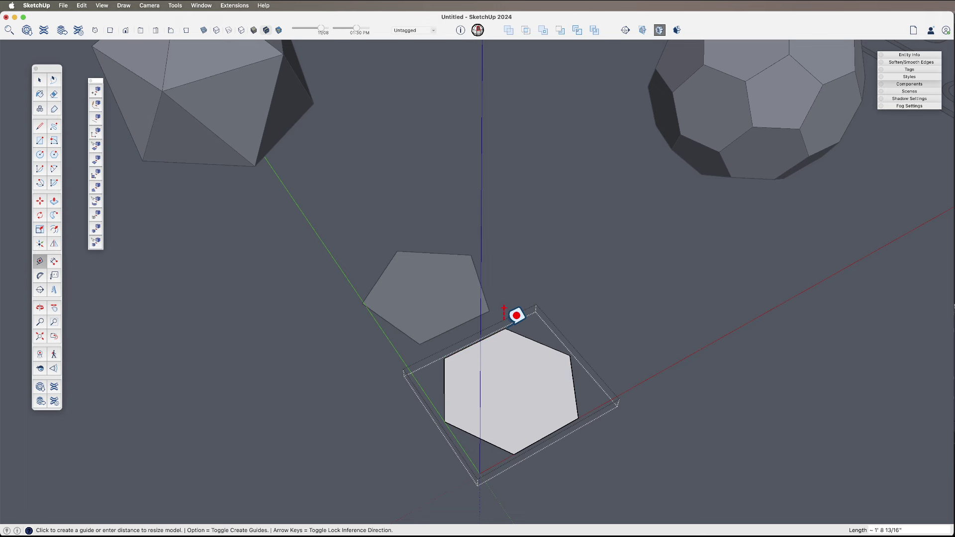
{"action": "type", "text": "2"}
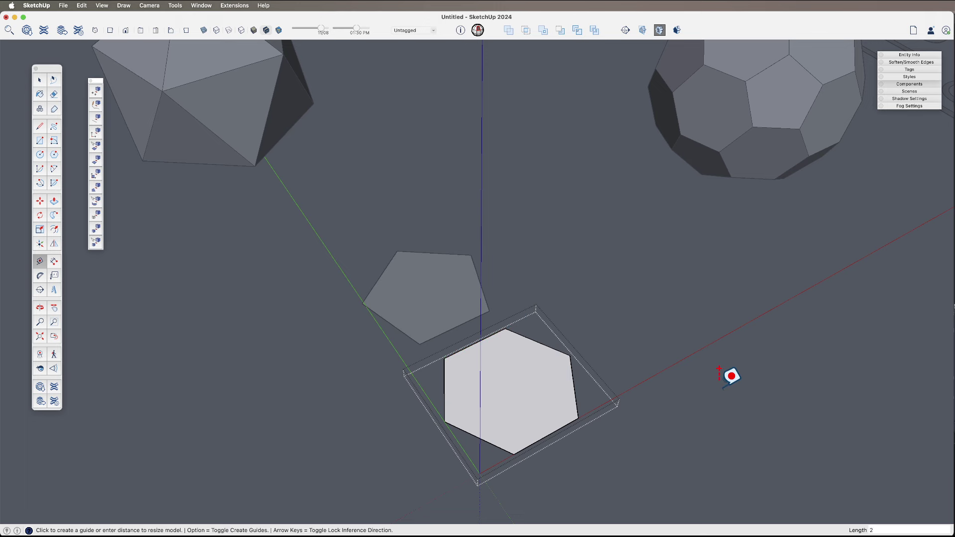
{"action": "type", "text": "'"}
{"action": "key", "text": "Return"}
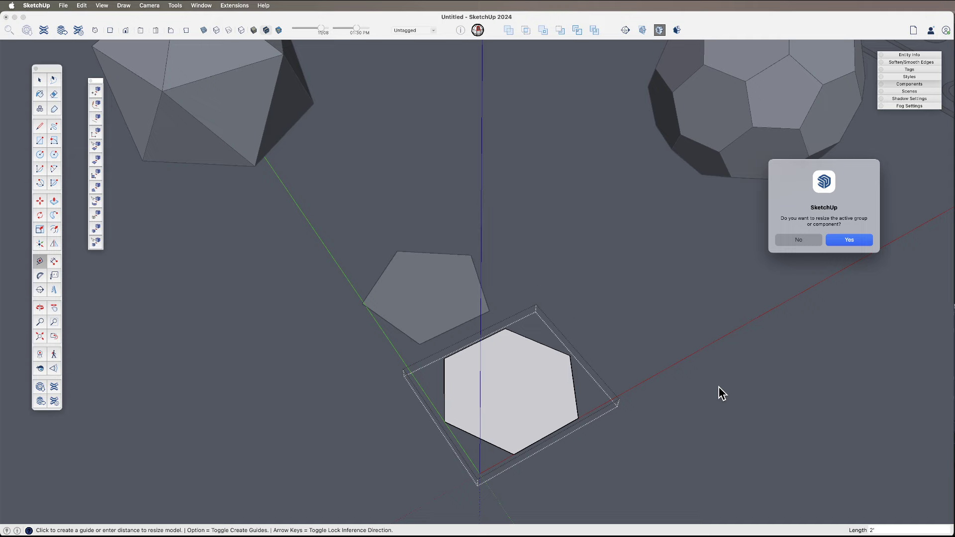
{"action": "key", "text": "Return"}
{"action": "key", "text": "space"}
{"action": "left_click", "coordinate": [664, 324]}
Move the hexagon group by its corner onto the pentagon's corner so that the two faces share an edge.
{"action": "left_click", "coordinate": [506, 340]}
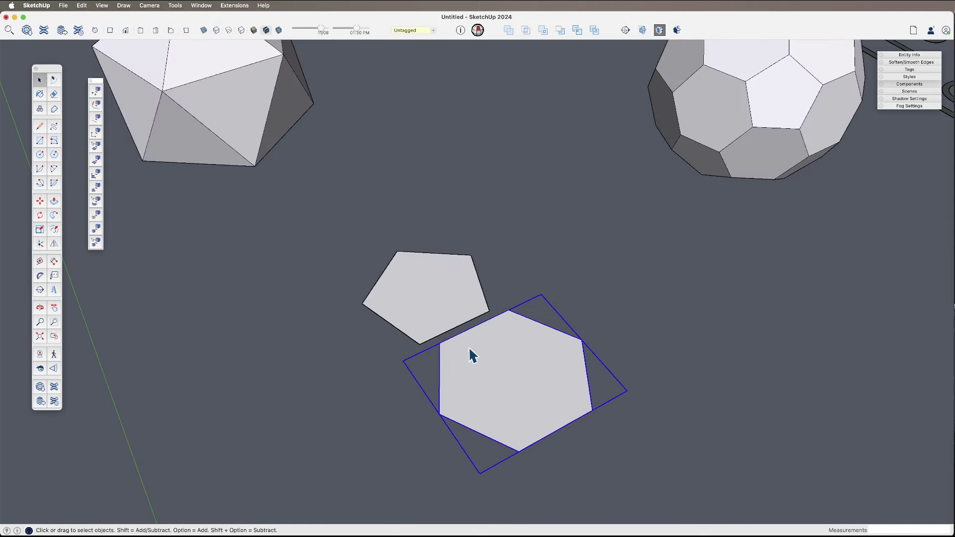
{"action": "scroll", "coordinate": [420, 343], "scroll_direction": "up", "scroll_amount": 4}
{"action": "key", "text": "m"}
{"action": "left_click", "coordinate": [556, 300]}
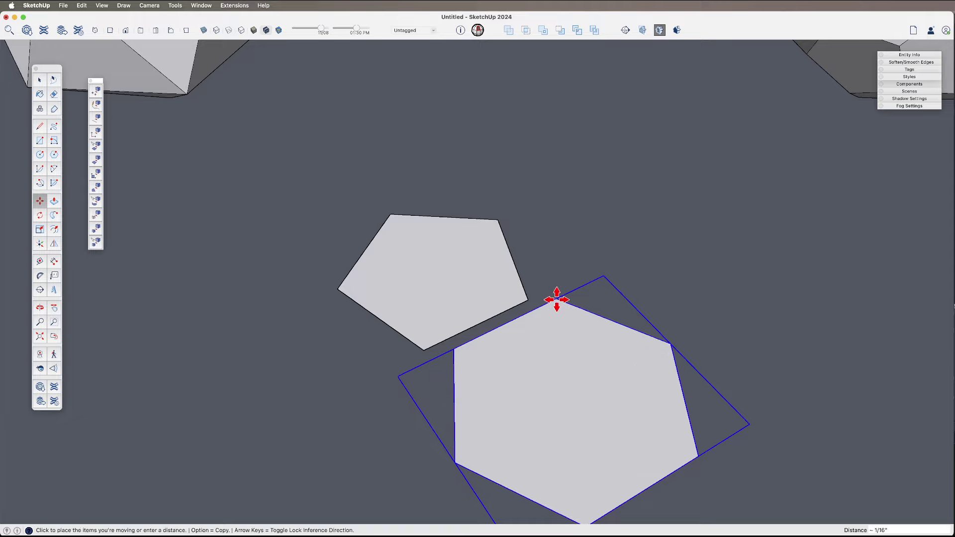
{"action": "left_click", "coordinate": [528, 300]}
{"action": "scroll", "coordinate": [500, 344], "scroll_direction": "down", "scroll_amount": 4}
{"action": "middle_click_drag", "start_coordinate": [501, 343], "coordinate": [515, 385]}
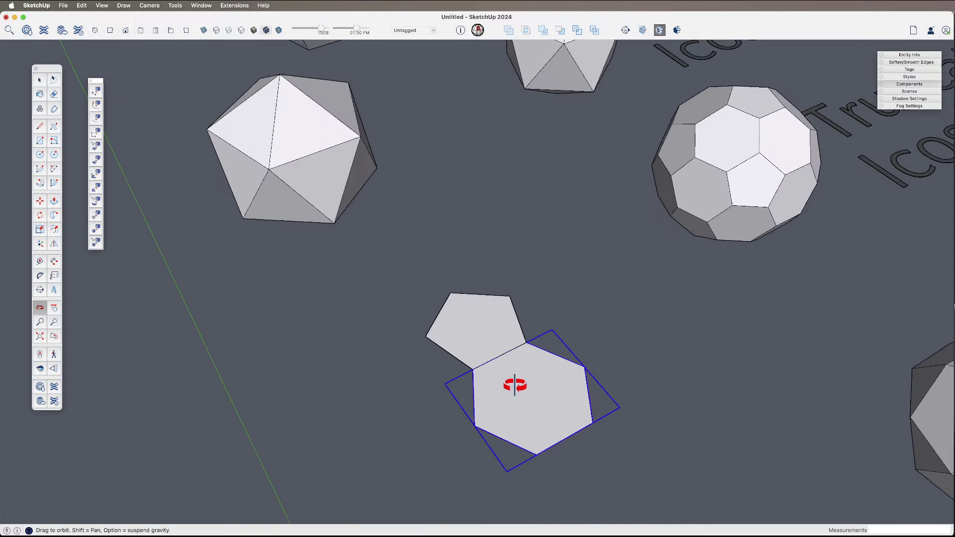
{"action": "mouse_move", "coordinate": [515, 386]}
{"action": "left_mouse_down"}
{"action": "mouse_move", "coordinate": [524, 332]}
{"action": "mouse_move", "coordinate": [525, 389]}
{"action": "left_mouse_up"}
{"action": "key", "text": "l"}
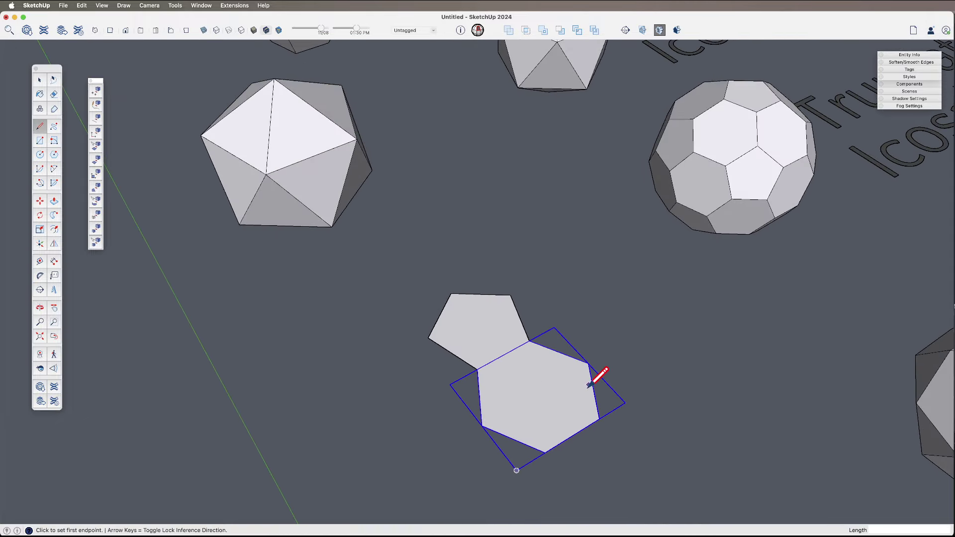
{"action": "left_click", "coordinate": [588, 364]}
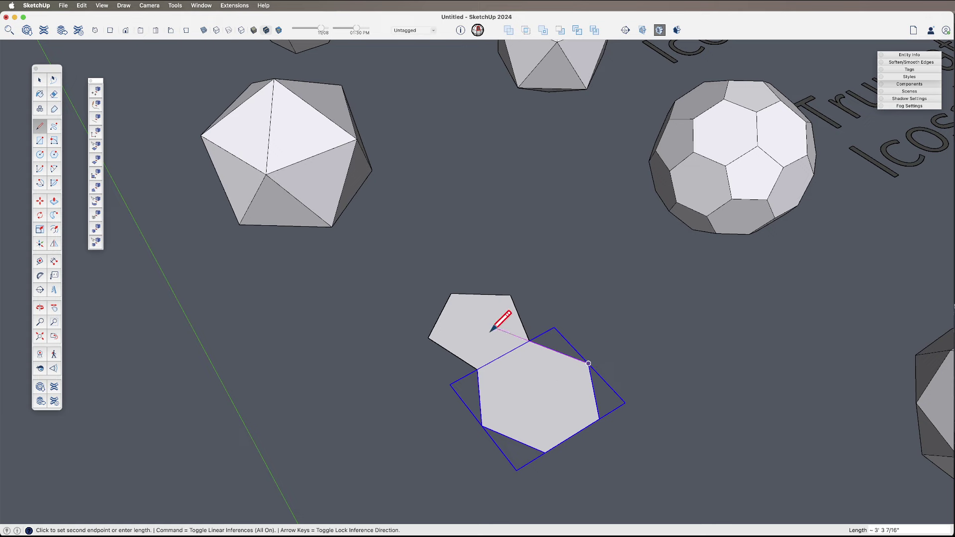
{"action": "scroll", "coordinate": [486, 336], "scroll_direction": "up", "scroll_amount": 3}
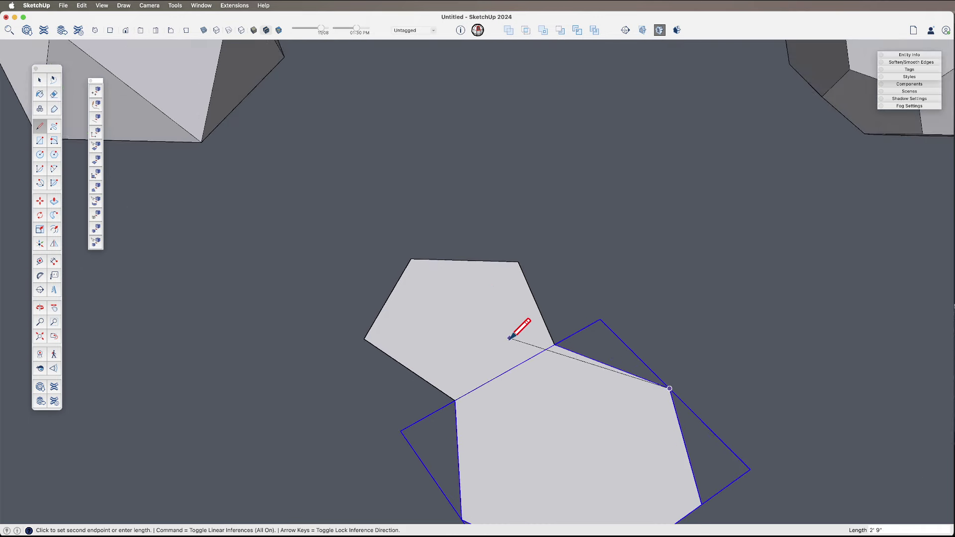
{"action": "key", "text": "Escape"}
Draw an upright rectangular face running from the corner shared by the two polygons to the pentagon's centre.
{"action": "left_click", "coordinate": [554, 344]}
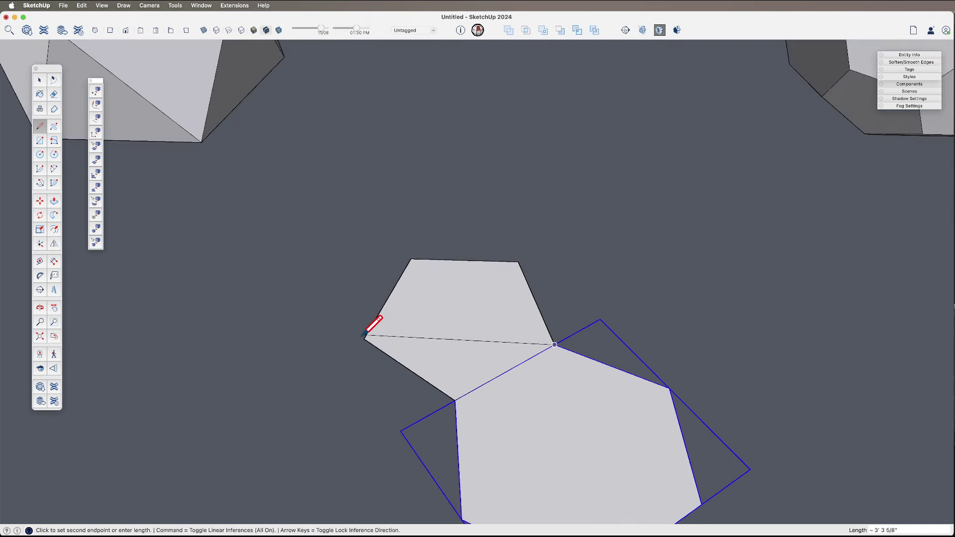
{"action": "left_click", "coordinate": [460, 317]}
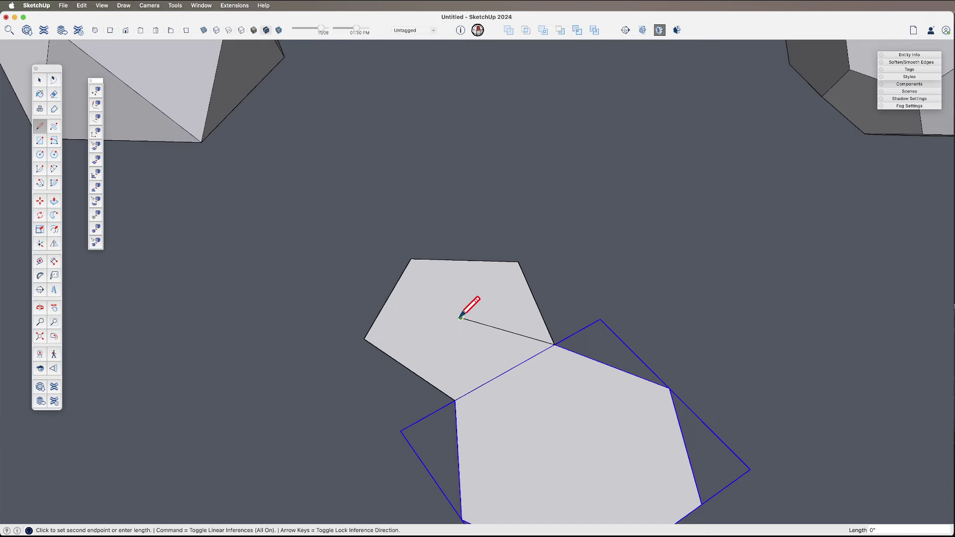
{"action": "middle_click_drag", "start_coordinate": [461, 318], "coordinate": [466, 208]}
{"action": "left_click", "coordinate": [458, 178]}
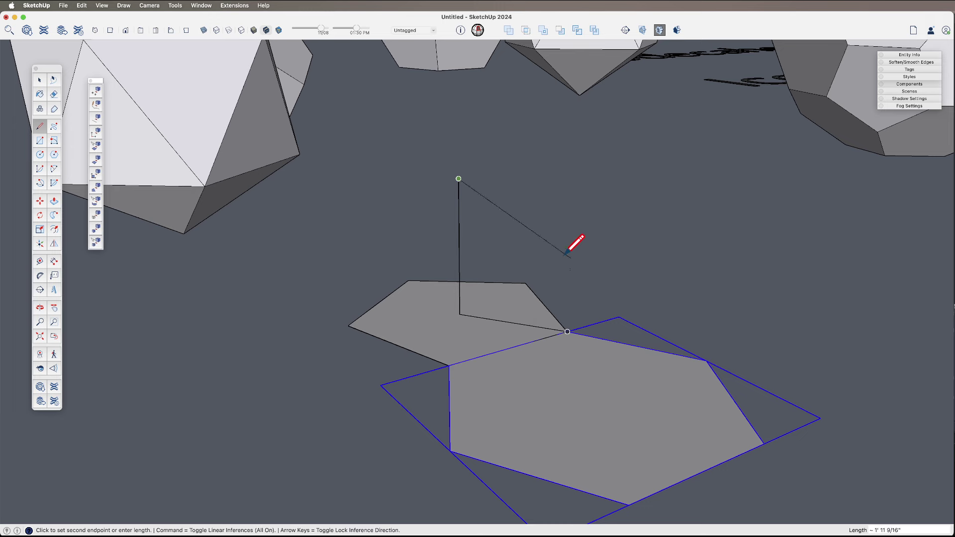
{"action": "key", "text": "shift"}
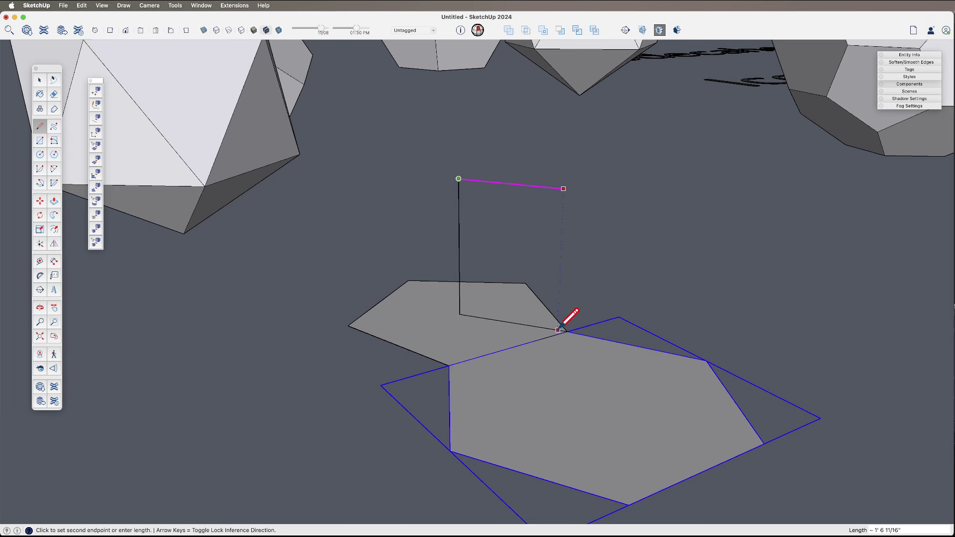
{"action": "left_click", "coordinate": [567, 332]}
{"action": "left_click", "coordinate": [567, 331]}
{"action": "scroll", "coordinate": [566, 332], "scroll_direction": "down", "scroll_amount": 4}
Stretch the upright face past the shared corner by moving its outer vertical edge outward along the face.
{"action": "key", "text": "space"}
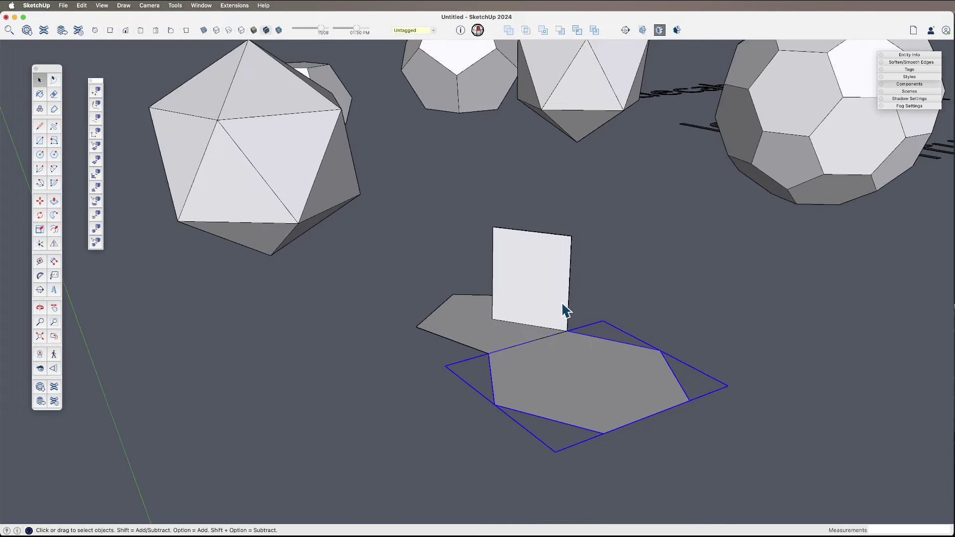
{"action": "left_click", "coordinate": [557, 283]}
{"action": "left_click", "coordinate": [569, 284]}
{"action": "key", "text": "o"}
{"action": "left_click_drag", "start_coordinate": [570, 287], "coordinate": [577, 376]}
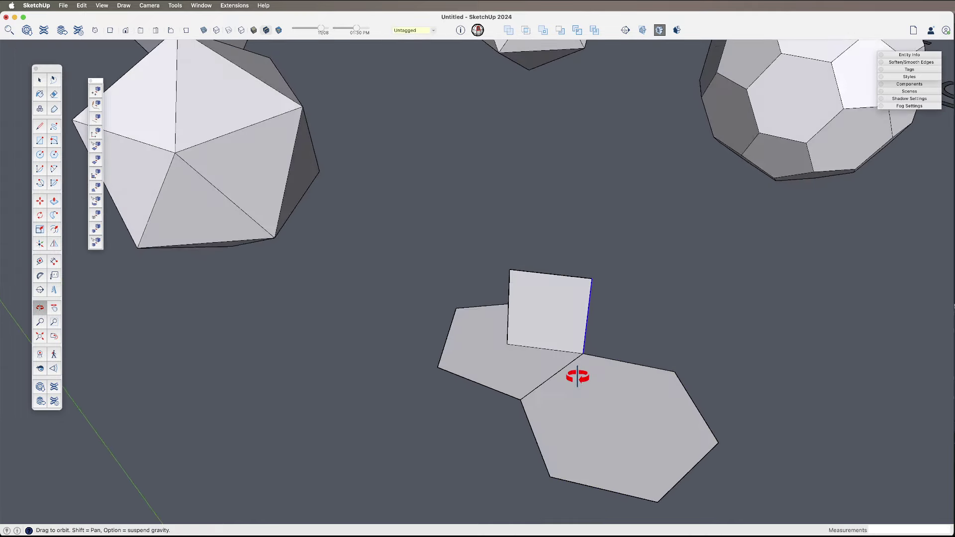
{"action": "key", "text": "m"}
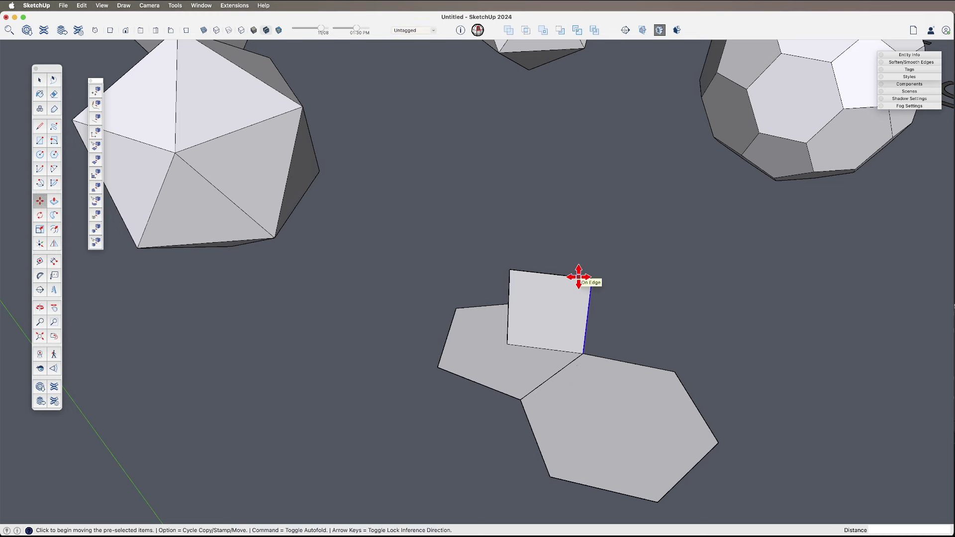
{"action": "left_click", "coordinate": [574, 276]}
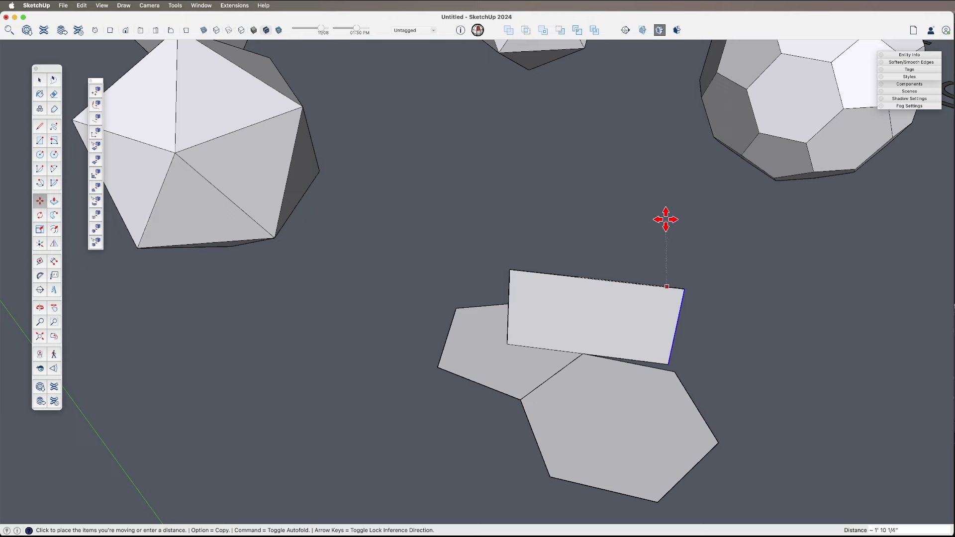
{"action": "left_click", "coordinate": [689, 222]}
Select the extended upright face and group it.
{"action": "key", "text": "o"}
{"action": "left_click_drag", "start_coordinate": [673, 275], "coordinate": [580, 277]}
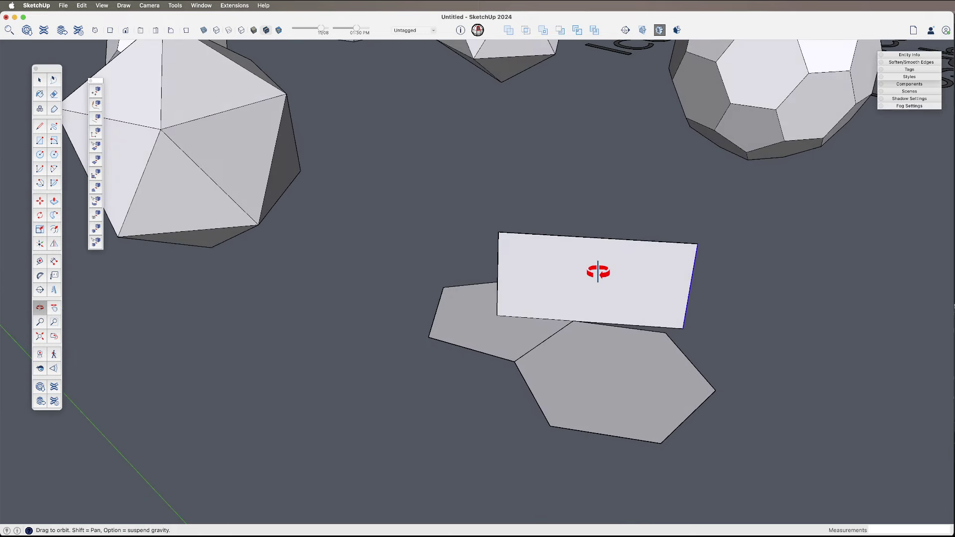
{"action": "key", "text": "space"}
{"action": "left_click", "coordinate": [638, 273]}
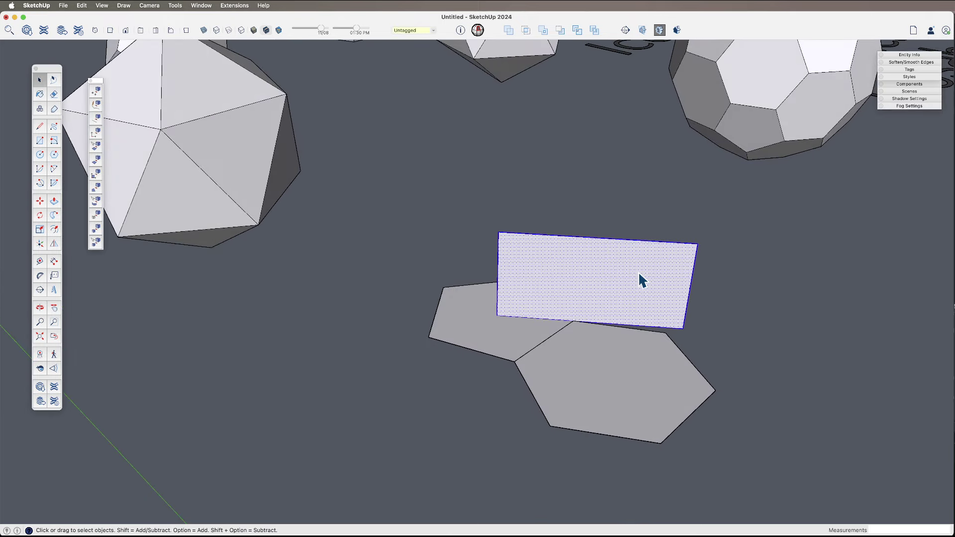
{"action": "key", "text": "g"}
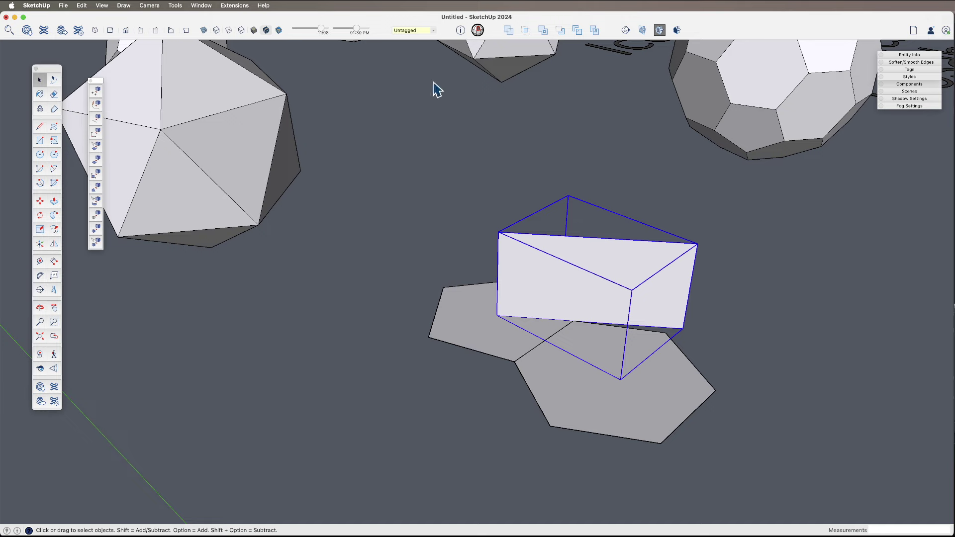
Select the hexagon group that shares an edge with the pentagon.
{"action": "left_click", "coordinate": [603, 368]}
{"action": "scroll", "coordinate": [605, 367], "scroll_direction": "up", "scroll_amount": 5}
{"action": "key", "text": "o"}
{"action": "left_click_drag", "start_coordinate": [611, 363], "coordinate": [609, 402]}
{"action": "key", "text": "q"}
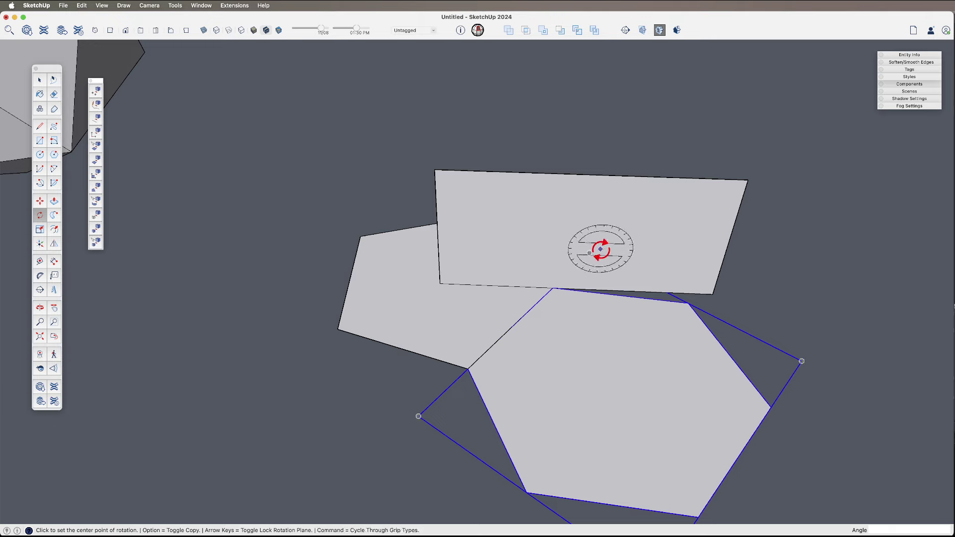
{"action": "key", "text": "h"}
{"action": "left_click_drag", "start_coordinate": [614, 291], "coordinate": [616, 298]}
{"action": "middle_click_drag", "start_coordinate": [617, 298], "coordinate": [546, 356]}
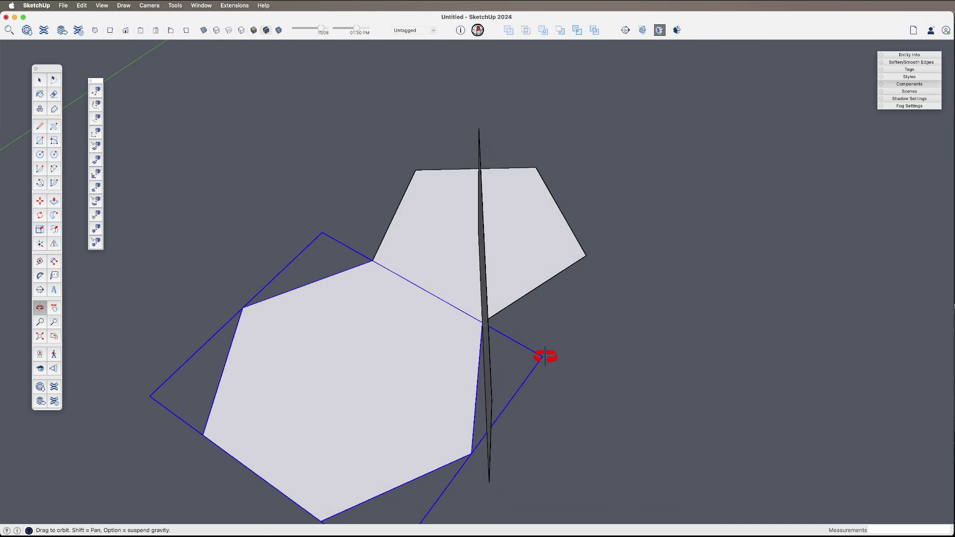
{"action": "key", "text": "l"}
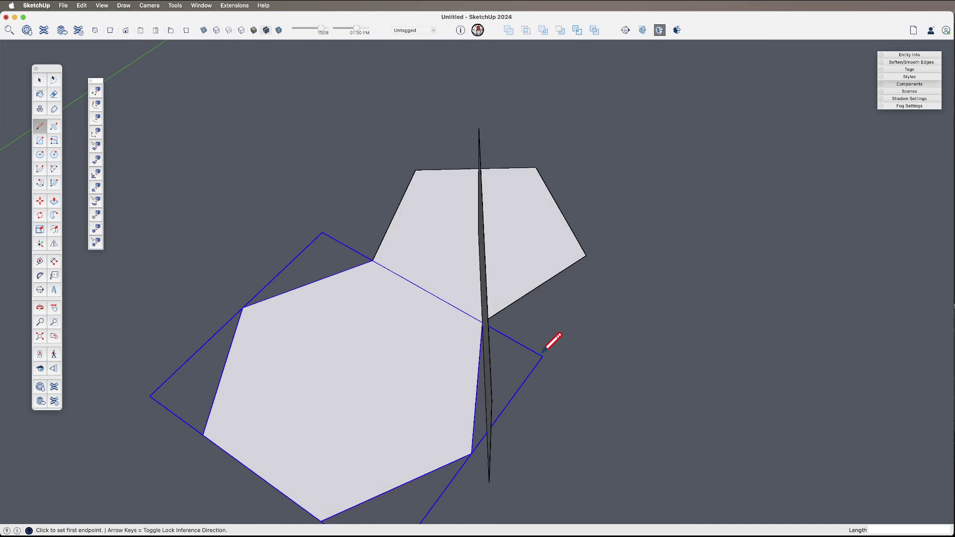
{"action": "middle_click_drag", "start_coordinate": [498, 335], "coordinate": [561, 323]}
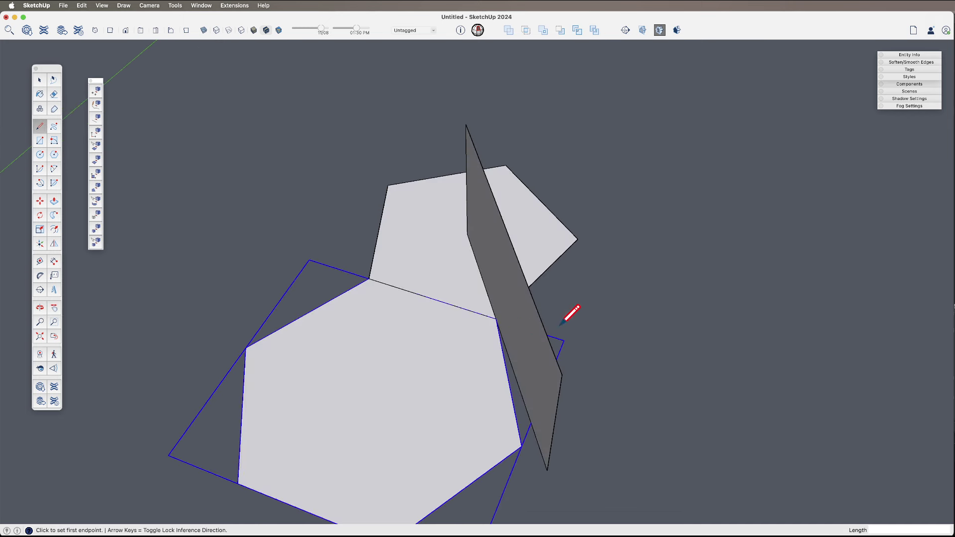
{"action": "left_click", "coordinate": [497, 318]}
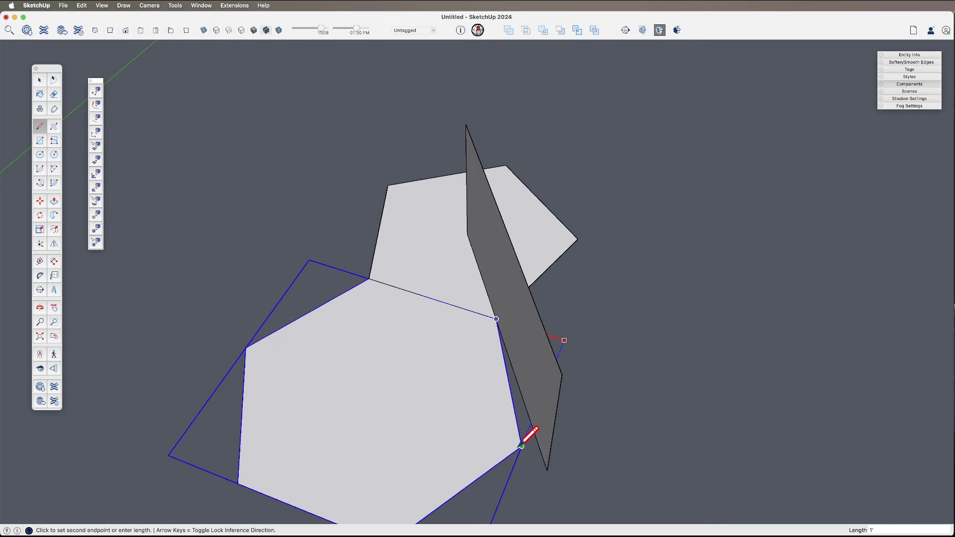
{"action": "key", "text": "space"}
Rotate the hexagon group about the edge it shares with the pentagon until its neighbouring corner lies on the upright guide face.
{"action": "key", "text": "q"}
{"action": "middle_click_drag", "start_coordinate": [508, 374], "coordinate": [353, 349]}
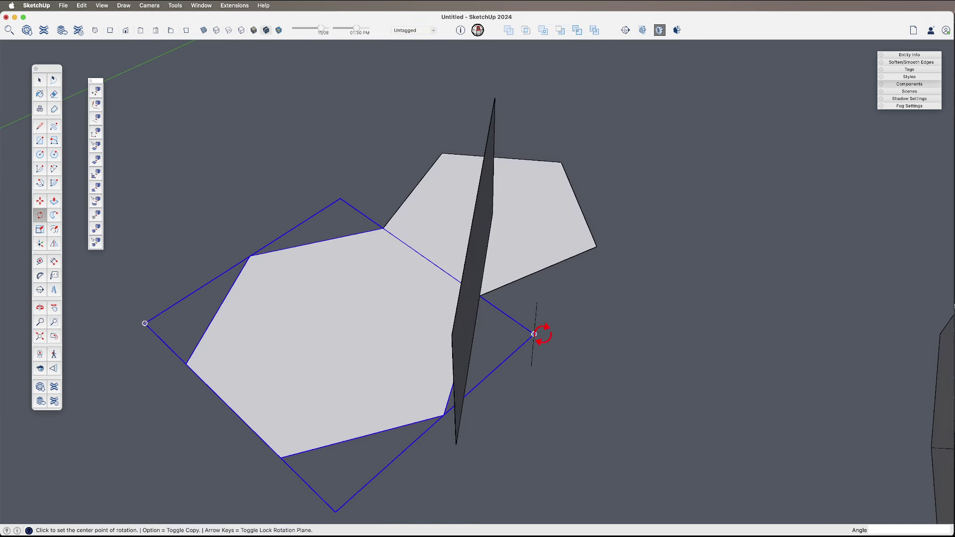
{"action": "left_click", "coordinate": [409, 250]}
{"action": "middle_click_drag", "start_coordinate": [410, 250], "coordinate": [784, 341]}
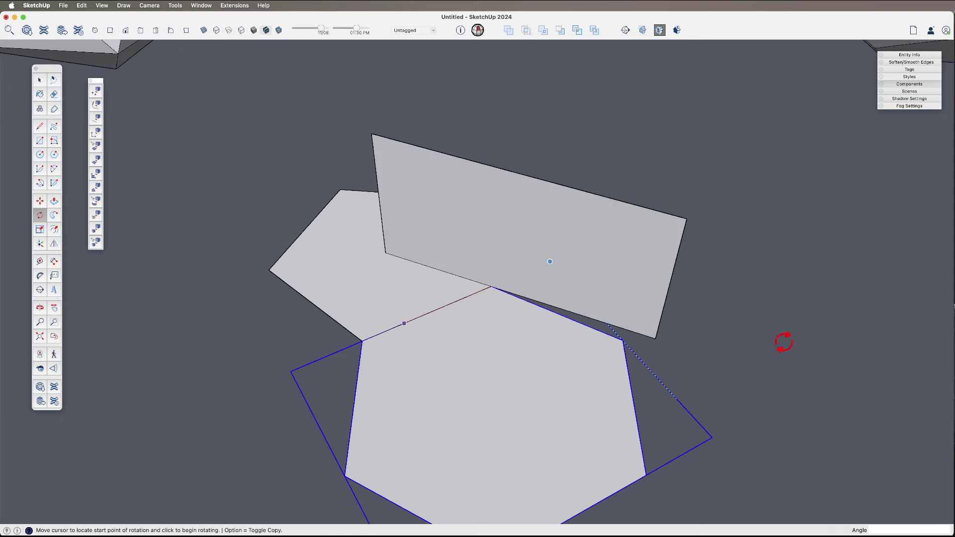
{"action": "left_click", "coordinate": [623, 340]}
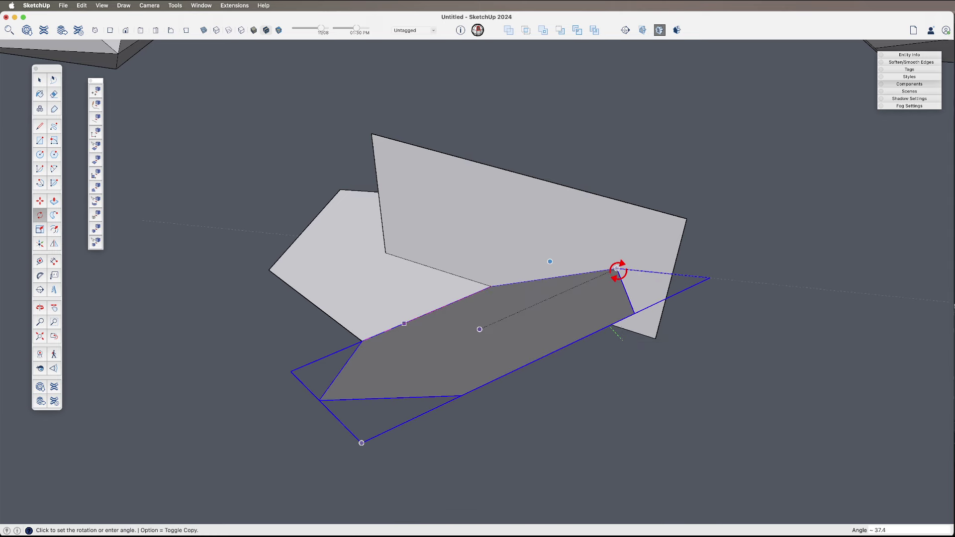
{"action": "scroll", "coordinate": [617, 268], "scroll_direction": "up", "scroll_amount": 2}
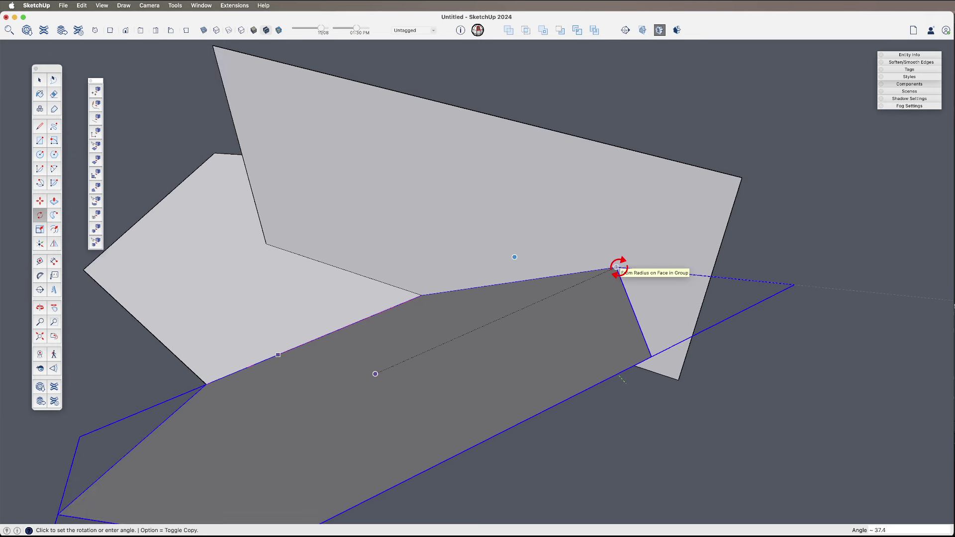
{"action": "scroll", "coordinate": [618, 268], "scroll_direction": "down", "scroll_amount": 3}
Delete the upright guide face group.
{"action": "key", "text": "space"}
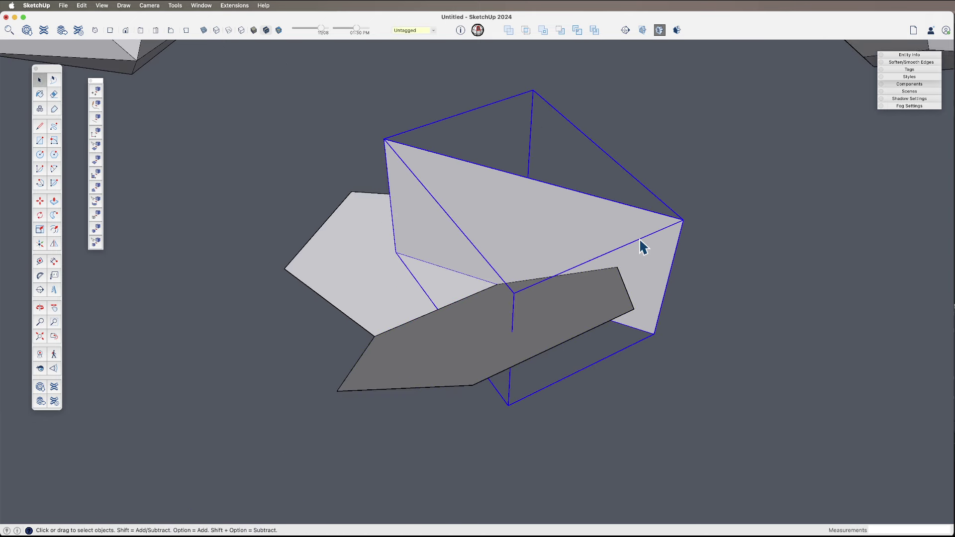
{"action": "key", "text": "Delete"}
{"action": "key", "text": "e"}
{"action": "left_click", "coordinate": [550, 262]}
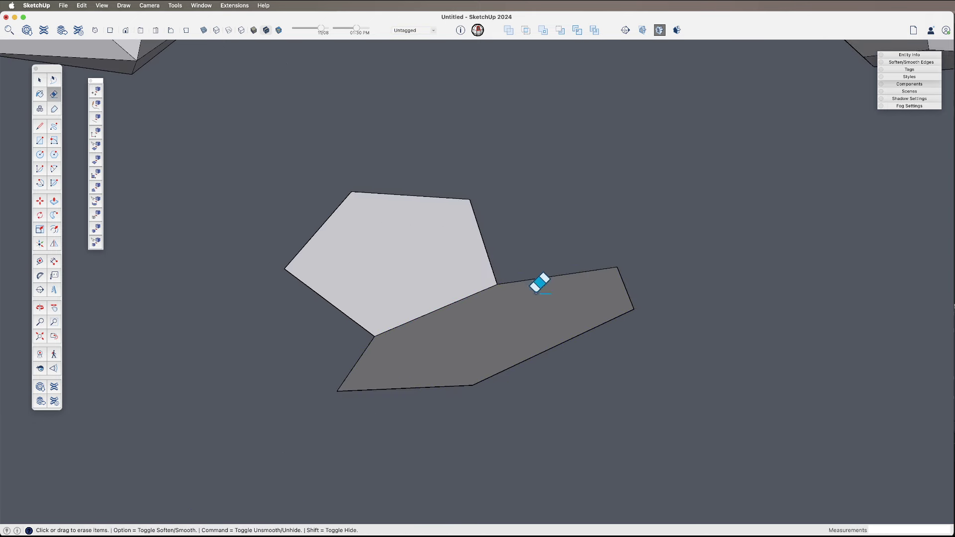
Rotate-copy the folded hexagon around the pentagon's centre from one pentagon corner to the next, repeated 5x.
{"action": "key", "text": "space"}
{"action": "left_click", "coordinate": [508, 301]}
{"action": "mouse_move", "coordinate": [499, 304]}
{"action": "middle_mouse_down", "text": "shift"}
{"action": "mouse_move", "coordinate": [546, 298]}
{"action": "mouse_move", "coordinate": [584, 392]}
{"action": "middle_mouse_up", "text": "shift"}
{"action": "key", "text": "q"}
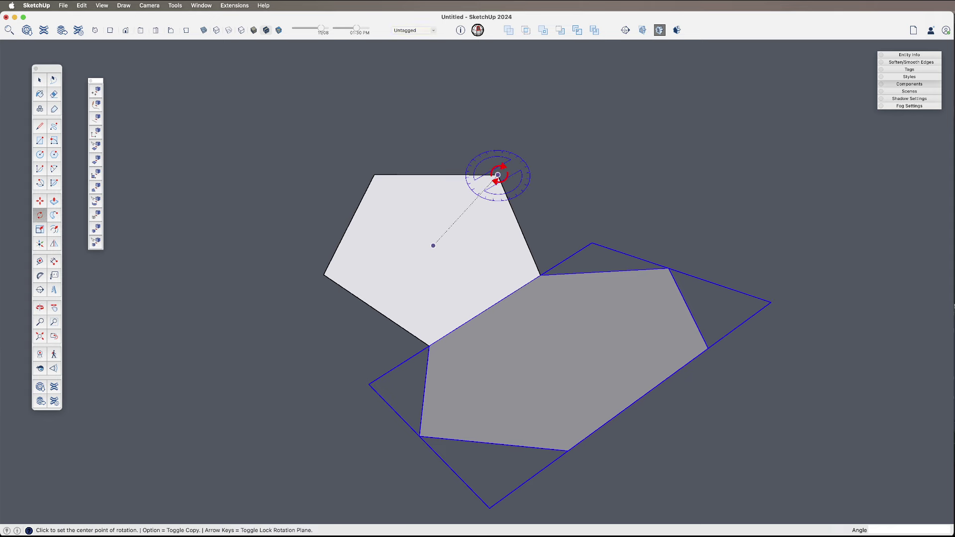
{"action": "left_click", "coordinate": [433, 246]}
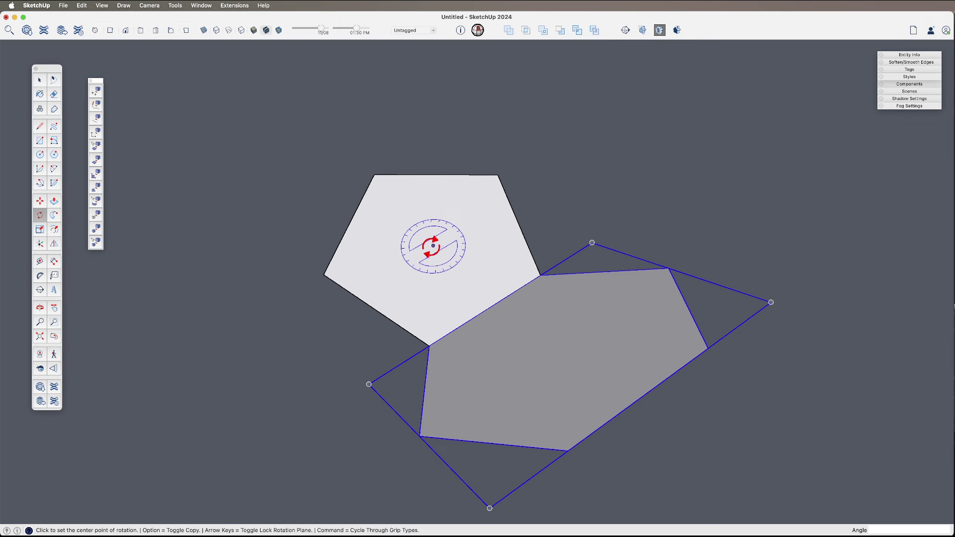
{"action": "left_click", "coordinate": [540, 275]}
{"action": "key", "text": "alt"}
{"action": "left_click", "coordinate": [497, 175]}
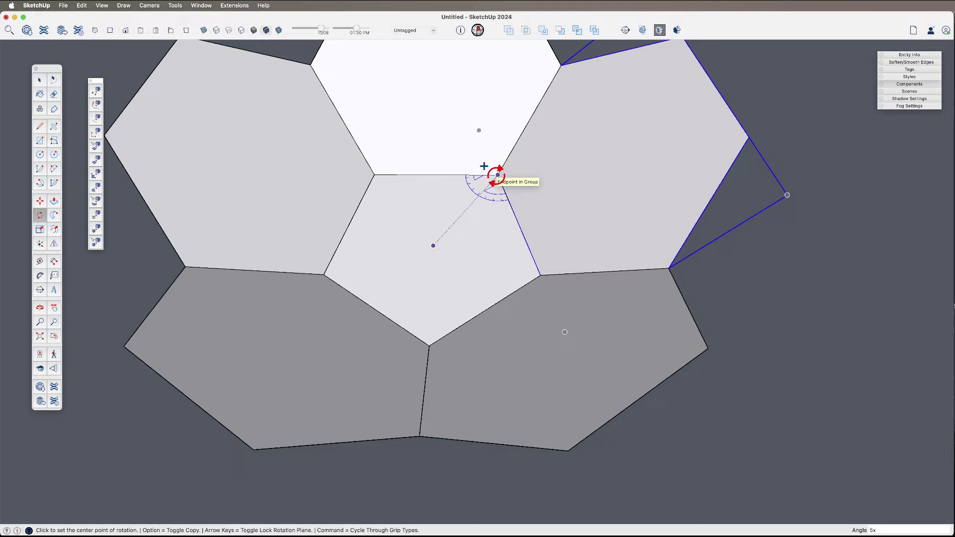
Select the pentagon with all its surrounding hexagons and move the bowl about 8' 4" away from the other solids.
{"action": "scroll", "coordinate": [498, 174], "scroll_direction": "down", "scroll_amount": 10}
{"action": "middle_click_drag", "start_coordinate": [516, 298], "coordinate": [612, 156]}
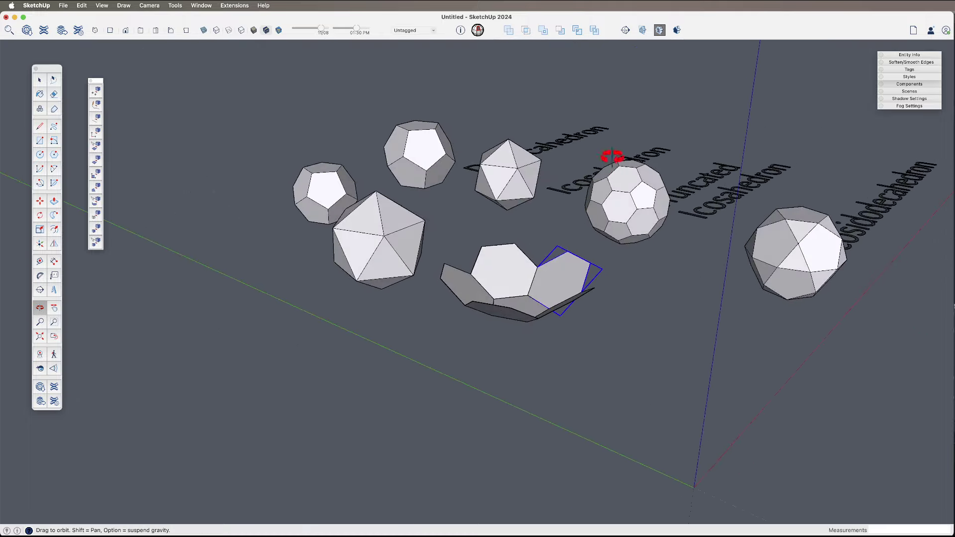
{"action": "key", "text": "space"}
{"action": "triple_click", "coordinate": [525, 309]}
{"action": "middle_click_drag", "start_coordinate": [527, 309], "coordinate": [575, 338]}
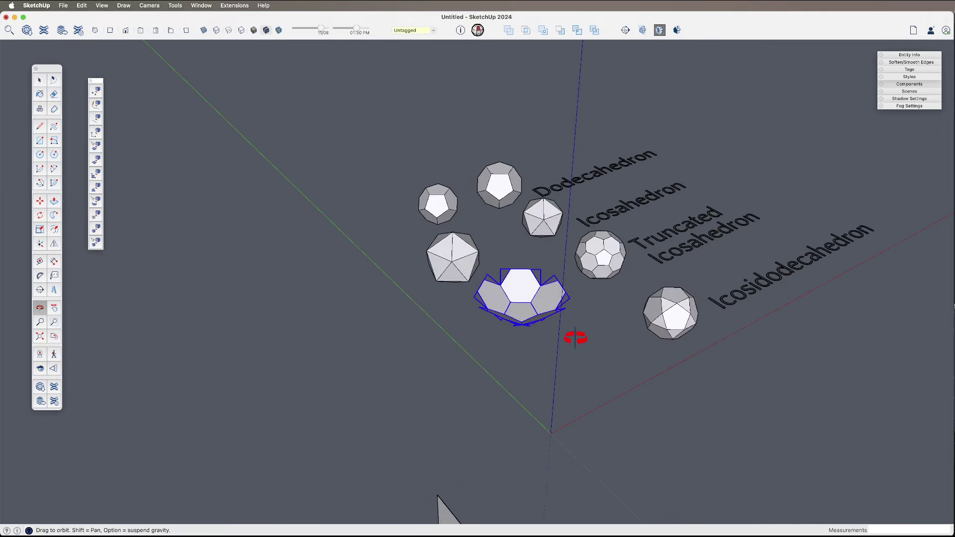
{"action": "key", "text": "m"}
{"action": "left_click_drag", "start_coordinate": [559, 332], "coordinate": [520, 384]}
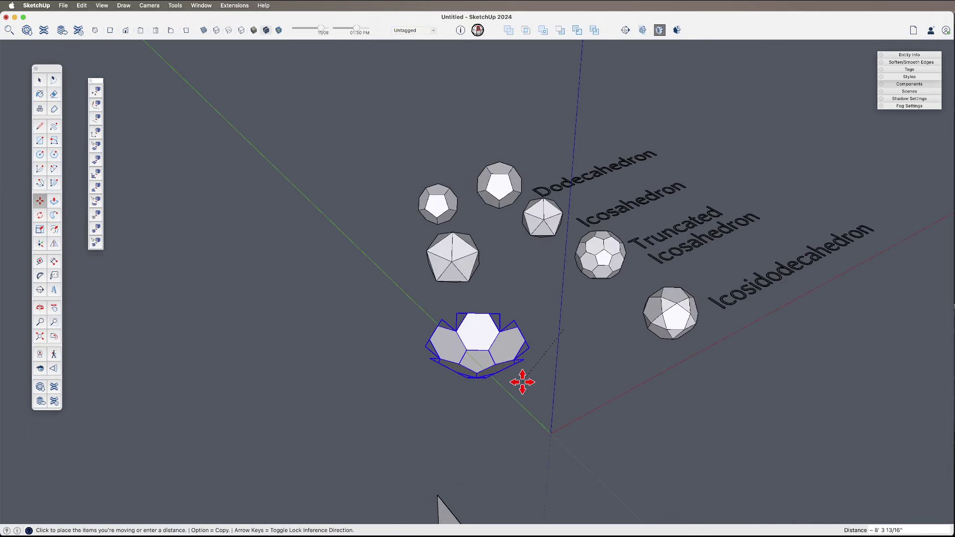
Examine how the pentagons and hexagons fit together on the finished truncated icosahedron.
{"action": "scroll", "coordinate": [607, 255], "scroll_direction": "up", "scroll_amount": 3}
{"action": "key", "text": "o"}
{"action": "scroll", "coordinate": [609, 271], "scroll_direction": "up", "scroll_amount": 5}
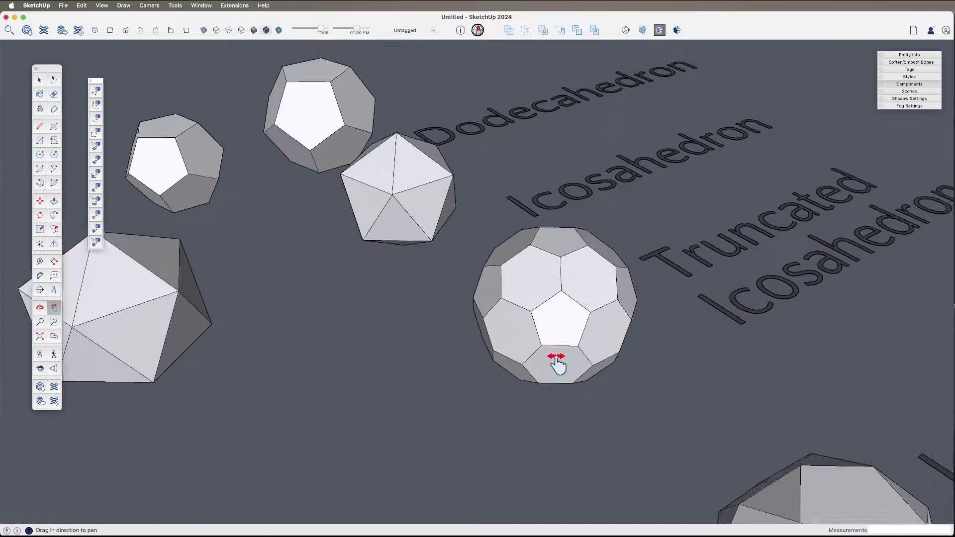
{"action": "middle_click_drag", "start_coordinate": [554, 284], "coordinate": [506, 377]}
{"action": "scroll", "coordinate": [505, 377], "scroll_direction": "down", "scroll_amount": 3}
{"action": "middle_click_drag", "start_coordinate": [605, 373], "coordinate": [520, 347], "text": "shift"}
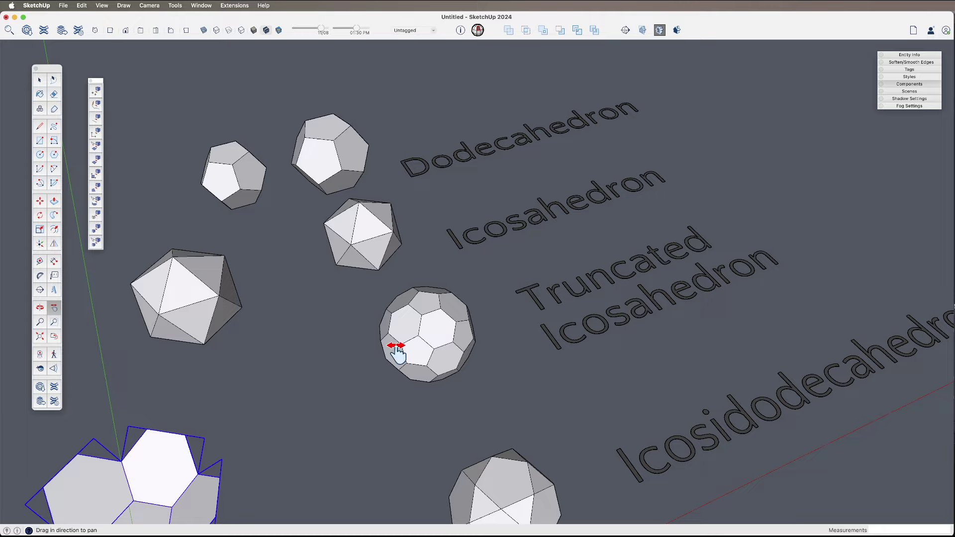
{"action": "scroll", "coordinate": [395, 345], "scroll_direction": "up", "scroll_amount": 5}
{"action": "middle_click_drag", "start_coordinate": [443, 337], "coordinate": [468, 343], "text": "shift"}
{"action": "middle_click_drag", "start_coordinate": [469, 344], "coordinate": [525, 308]}
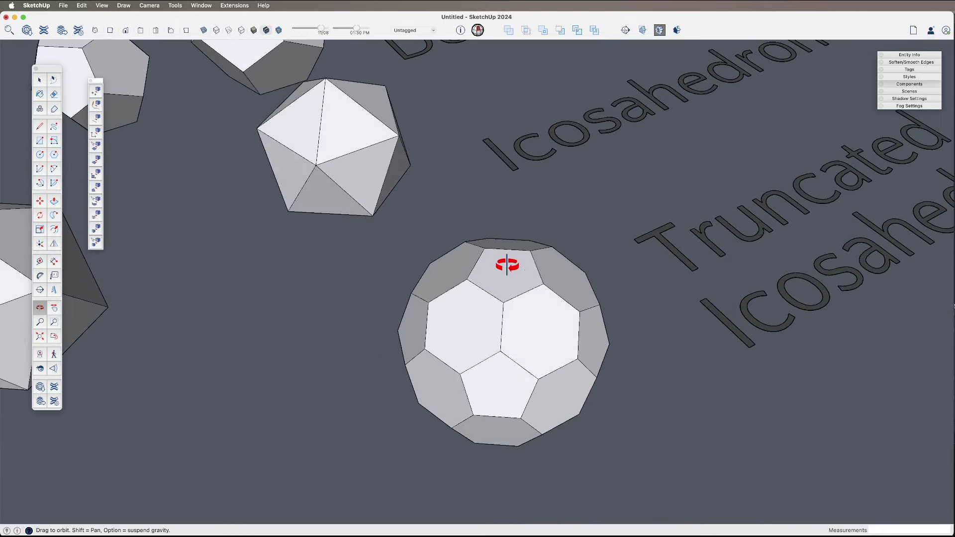
{"action": "scroll", "coordinate": [507, 264], "scroll_direction": "up", "scroll_amount": 5}
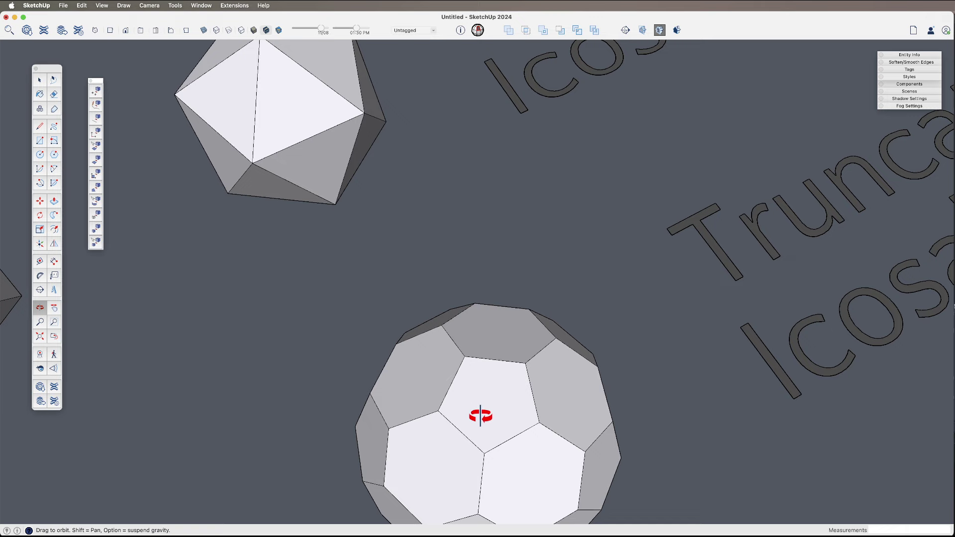
{"action": "left_click_drag", "start_coordinate": [541, 471], "coordinate": [561, 122]}
{"action": "key", "text": "space"}
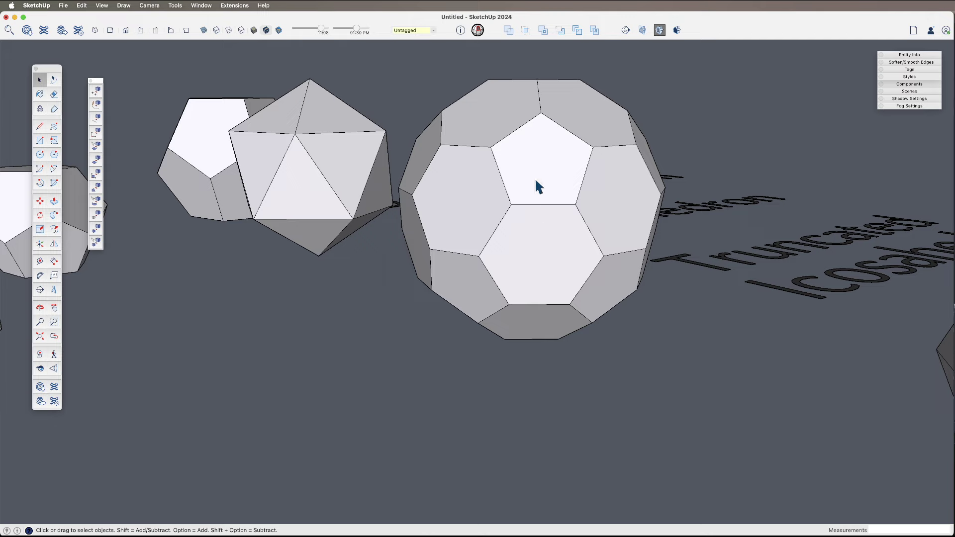
{"action": "middle_click_drag", "start_coordinate": [538, 187], "coordinate": [536, 228]}
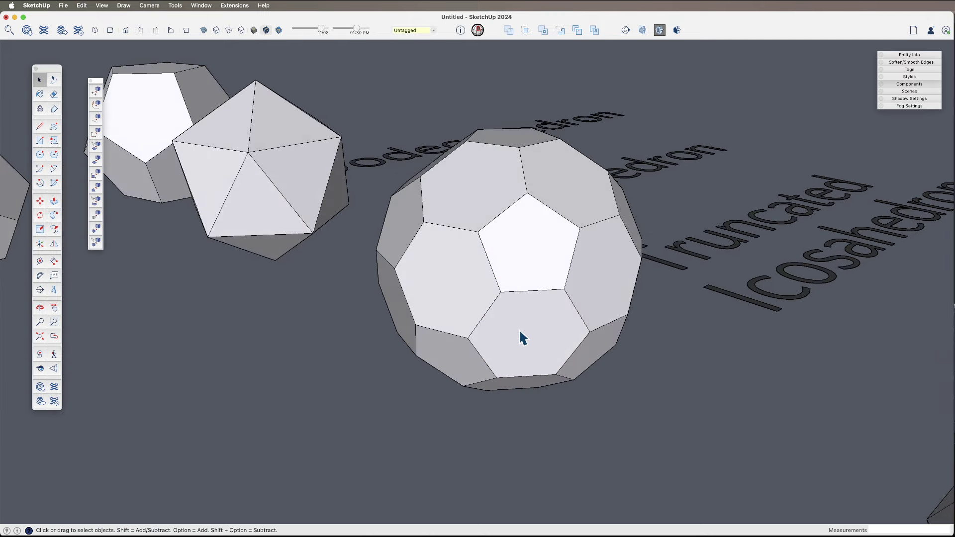
Flip a copy of the selected bowl upward about the horizontal plane, offsetting the plane by about 3'.
{"action": "scroll", "coordinate": [530, 291], "scroll_direction": "down", "scroll_amount": 5}
{"action": "middle_click_drag", "start_coordinate": [530, 292], "coordinate": [638, 232], "text": "shift"}
{"action": "scroll", "coordinate": [616, 266], "scroll_direction": "down", "scroll_amount": 5}
{"action": "middle_click_drag", "start_coordinate": [541, 345], "coordinate": [616, 445]}
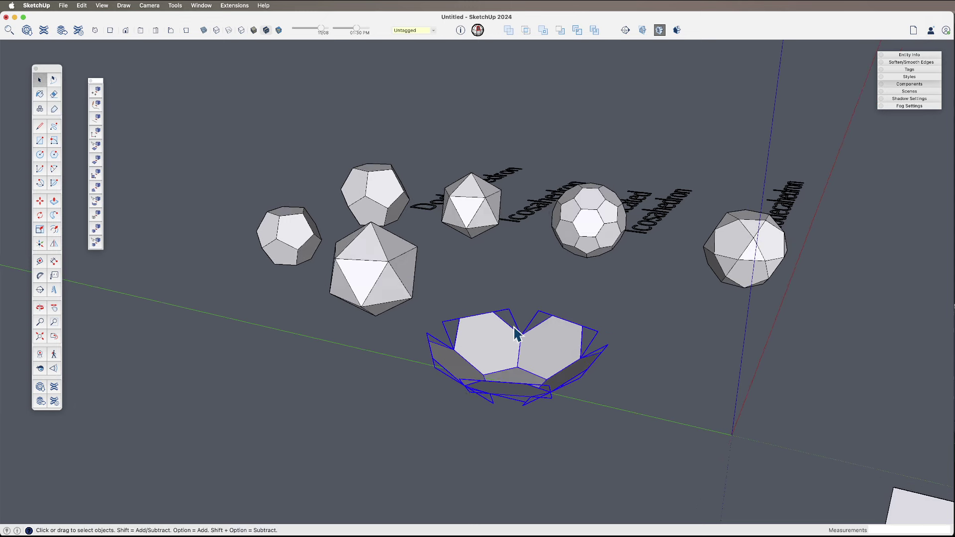
{"action": "middle_click_drag", "start_coordinate": [547, 381], "coordinate": [541, 415]}
{"action": "key", "text": "f"}
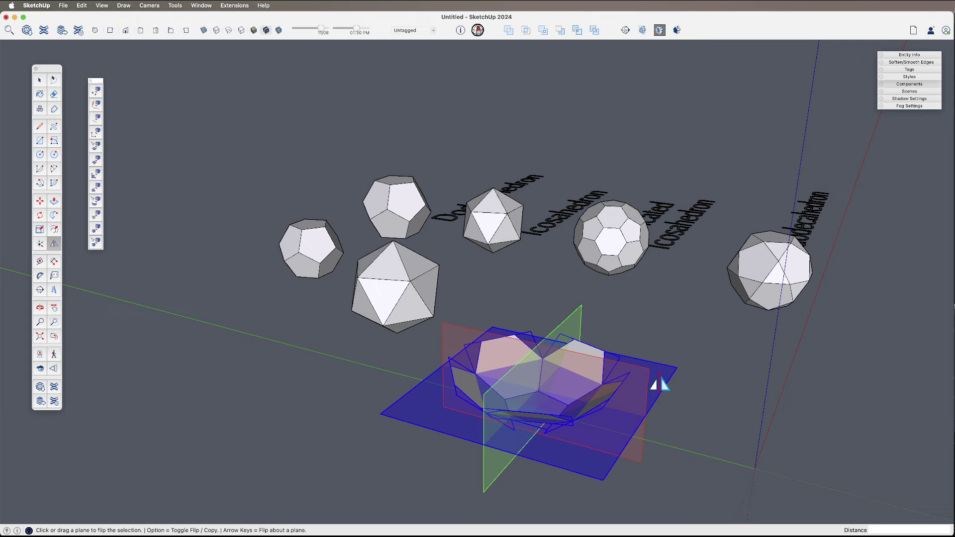
{"action": "key", "text": "alt"}
{"action": "left_click_drag", "start_coordinate": [660, 385], "coordinate": [665, 331]}
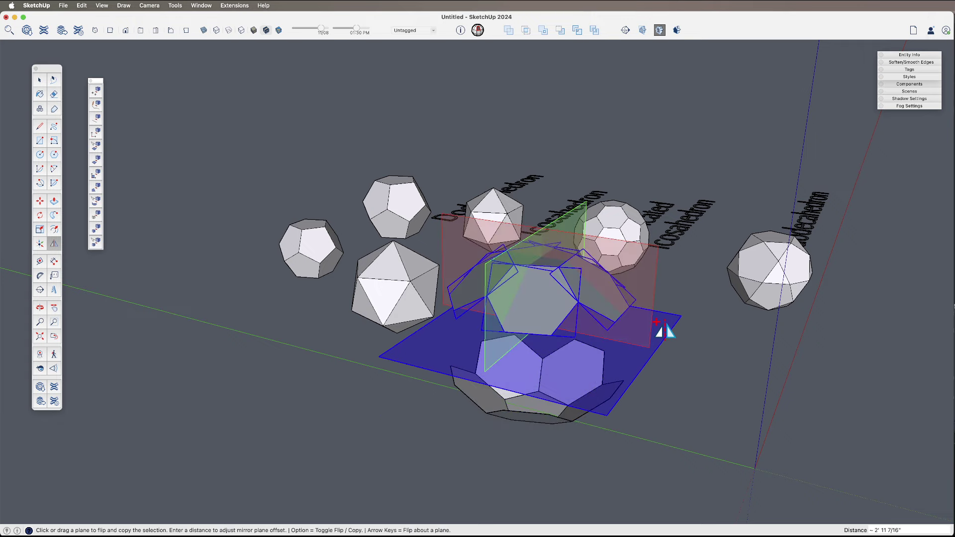
Rotate the flipped upper bowl 36° in the horizontal plane about the centre of its top pentagon.
{"action": "middle_click_drag", "start_coordinate": [665, 342], "coordinate": [633, 154]}
{"action": "left_click_drag", "start_coordinate": [633, 154], "coordinate": [633, 300]}
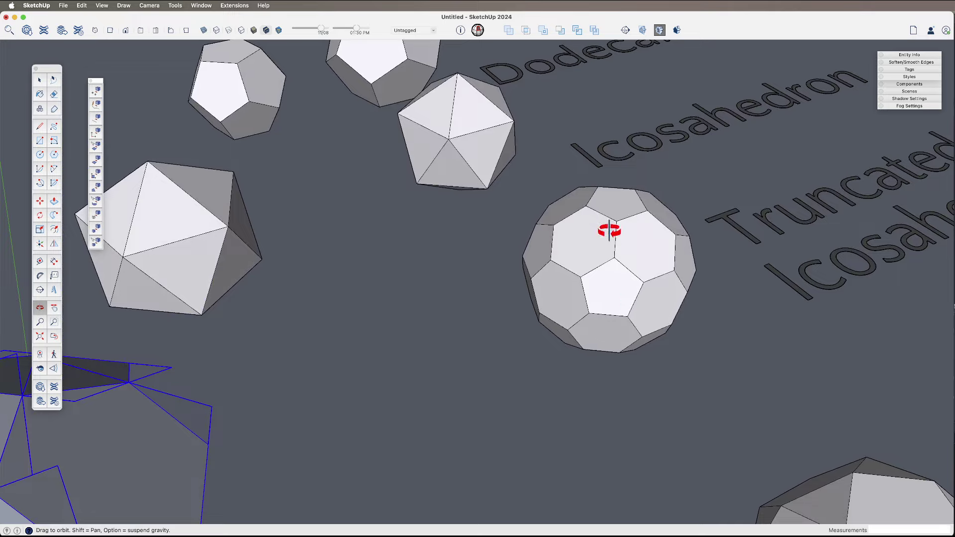
{"action": "scroll", "coordinate": [603, 329], "scroll_direction": "down", "scroll_amount": 3}
{"action": "key", "text": "h"}
{"action": "middle_click_drag", "start_coordinate": [451, 396], "coordinate": [650, 306], "text": "shift"}
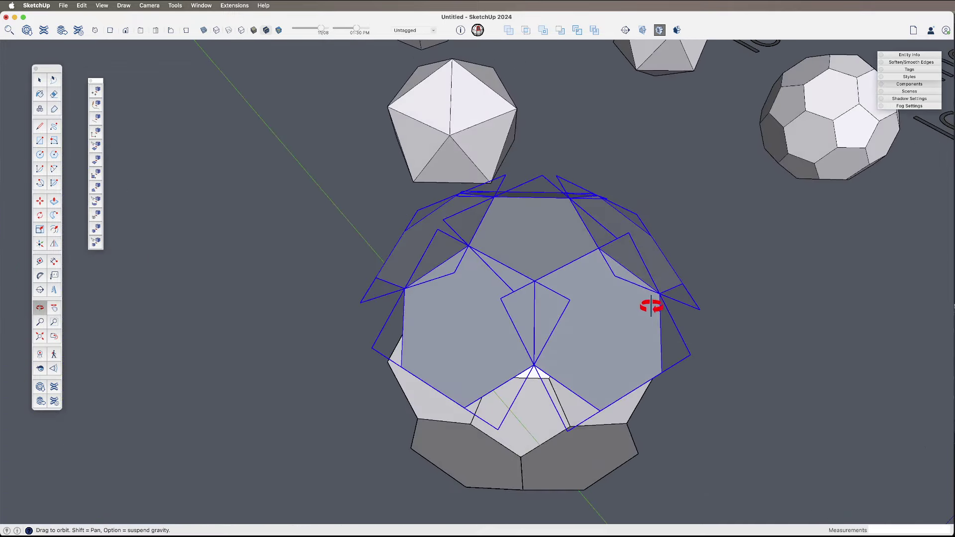
{"action": "key", "text": "q"}
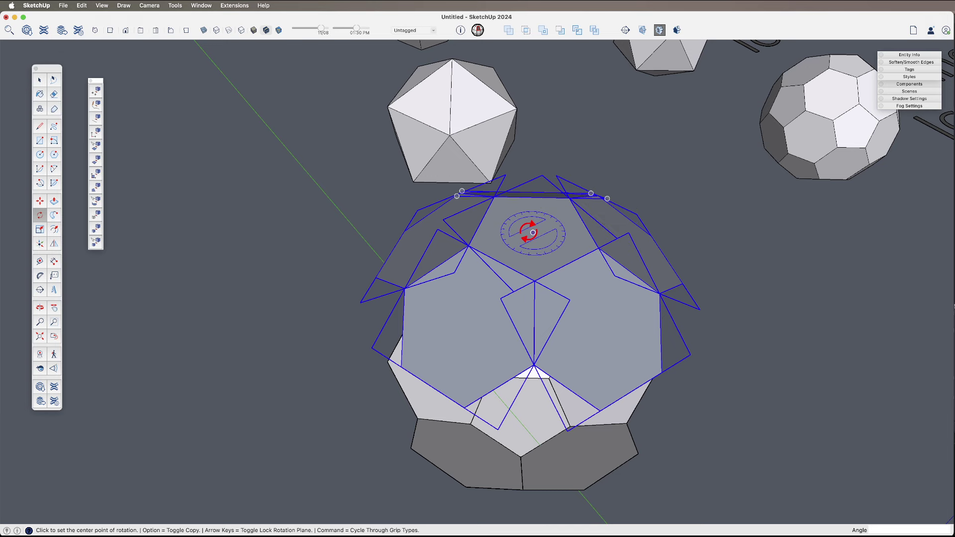
{"action": "left_click", "coordinate": [532, 232]}
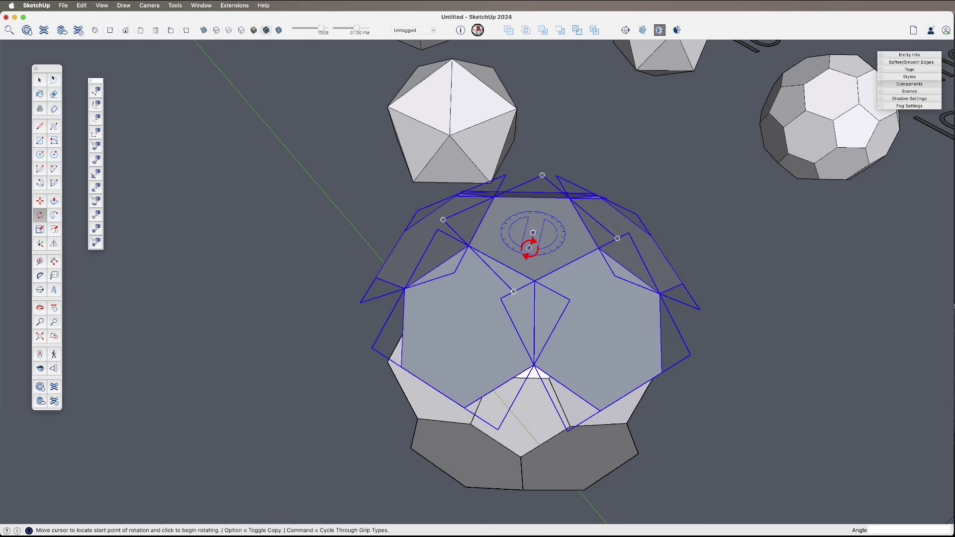
{"action": "left_click", "coordinate": [534, 282]}
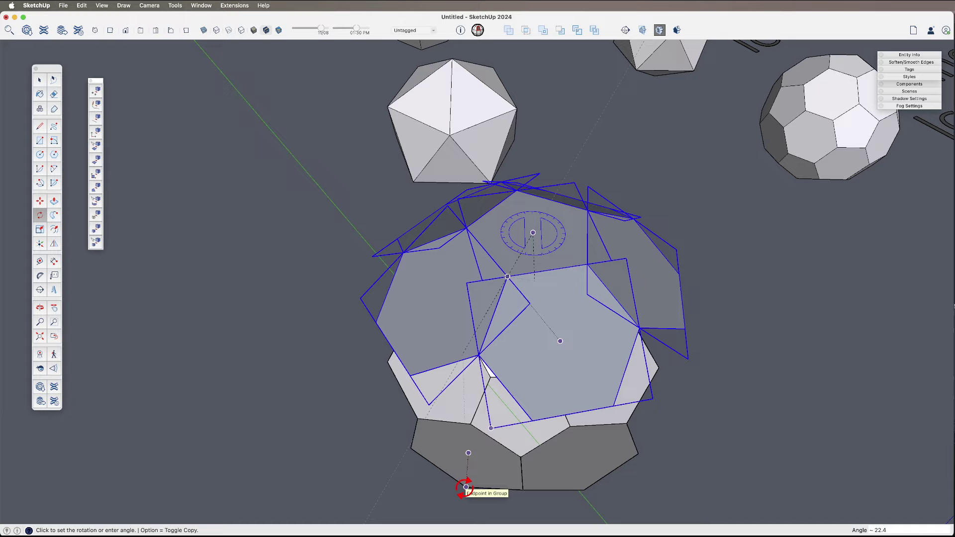
{"action": "middle_click_drag", "start_coordinate": [465, 487], "coordinate": [560, 320]}
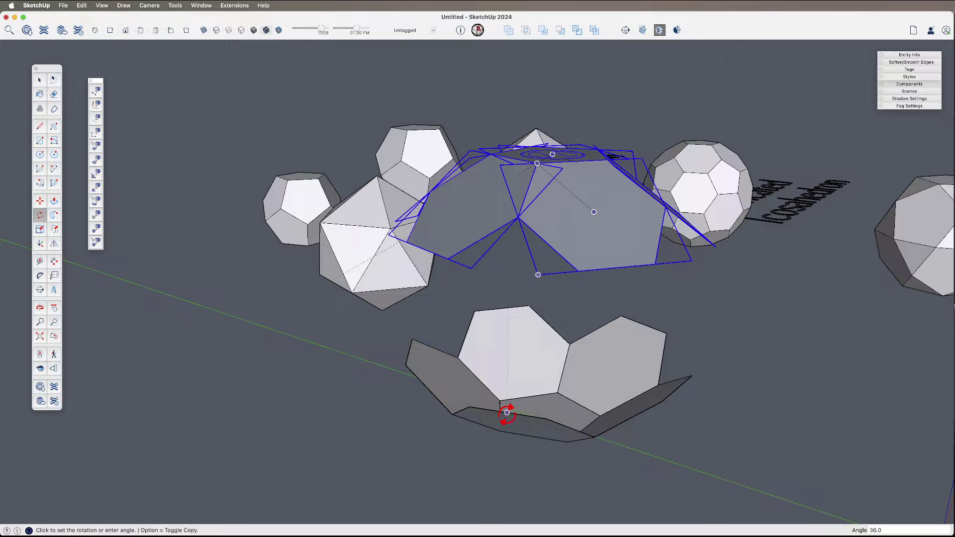
{"action": "middle_click_drag", "start_coordinate": [507, 412], "coordinate": [604, 292]}
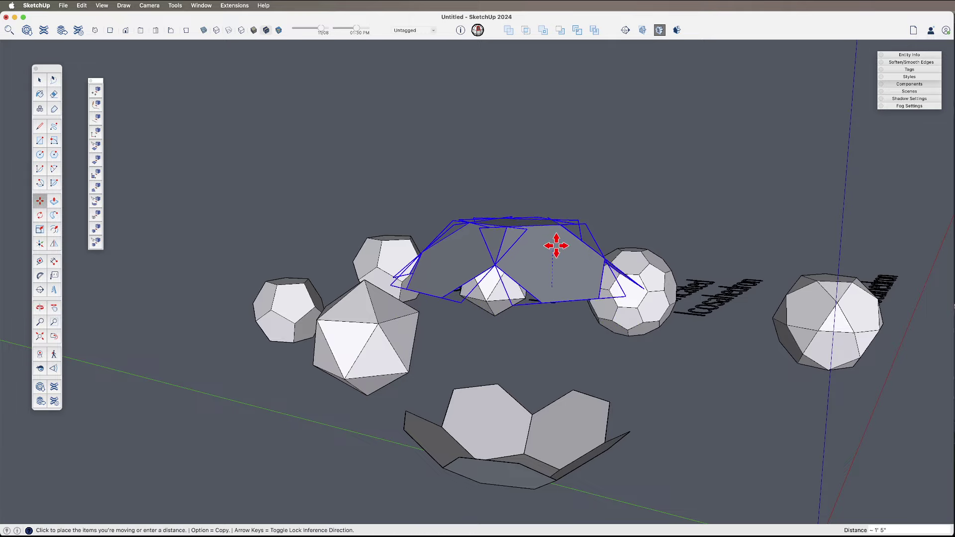
Move the rotated upper bowl about 1' 5" straight up, away from the lower bowl.
{"action": "left_click", "coordinate": [556, 244]}
{"action": "middle_click_drag", "start_coordinate": [556, 243], "coordinate": [573, 374]}
{"action": "key", "text": "space"}
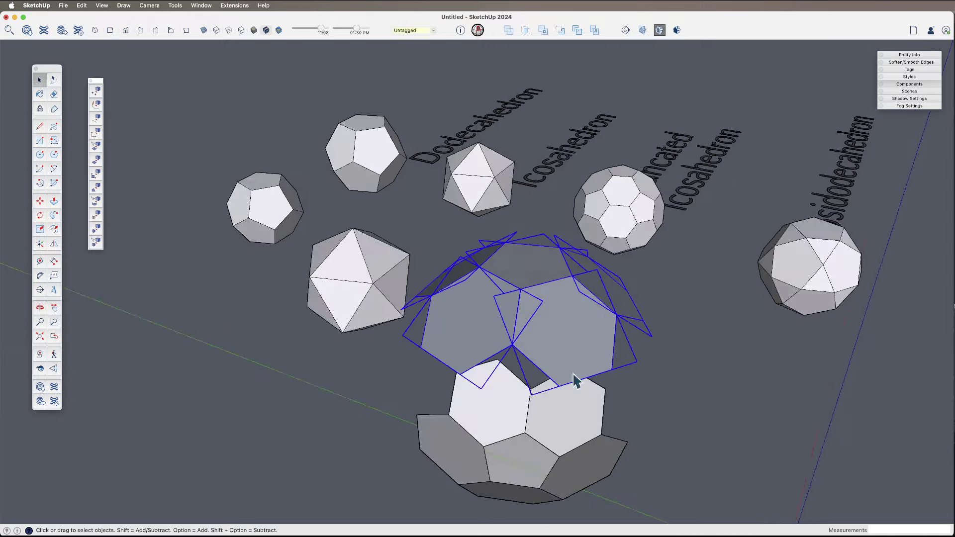
Copy the upper bowl's top pentagon from one of its corners to the lower corner shared by two neighbouring hexagons.
{"action": "left_click", "coordinate": [536, 267]}
{"action": "scroll", "coordinate": [547, 327], "scroll_direction": "up", "scroll_amount": 2}
{"action": "middle_click_drag", "start_coordinate": [548, 327], "coordinate": [596, 331]}
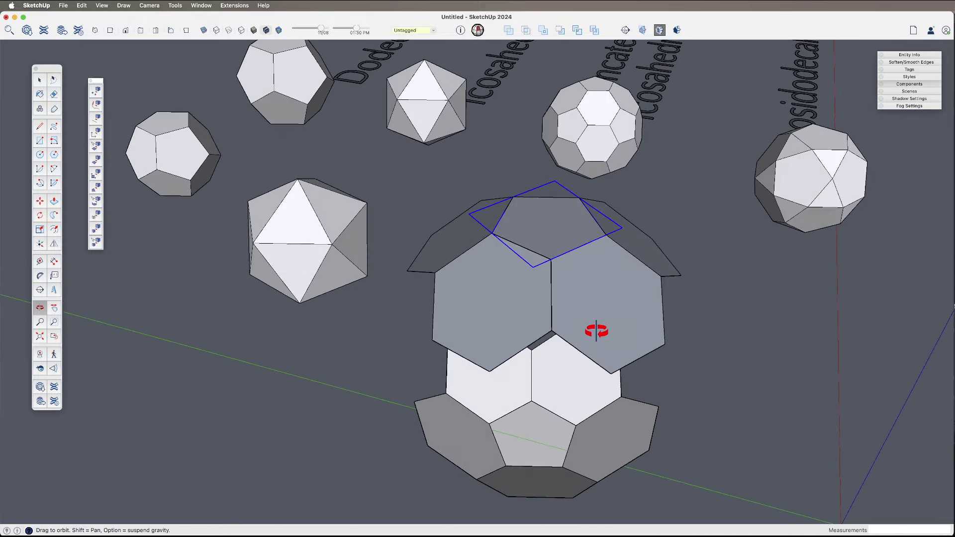
{"action": "middle_click_drag", "start_coordinate": [603, 245], "coordinate": [392, 320]}
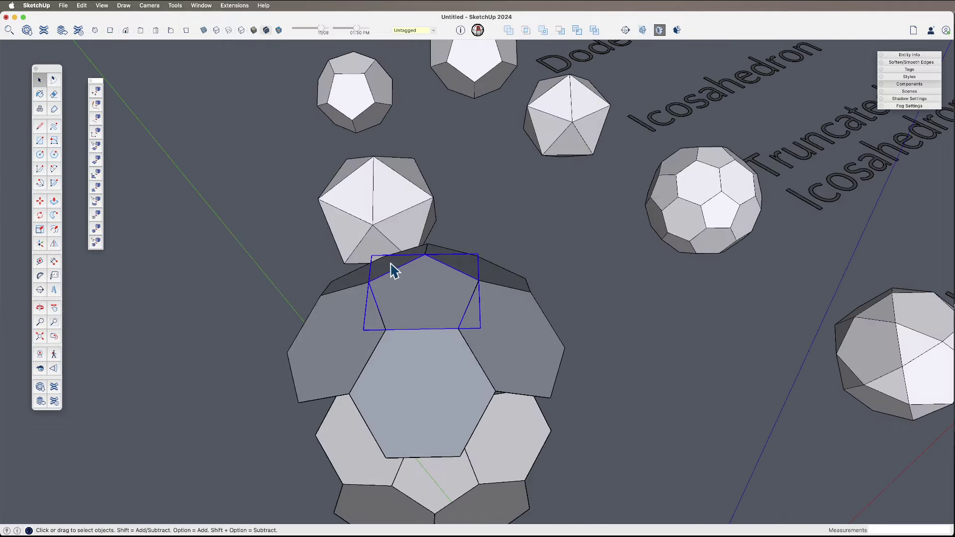
{"action": "scroll", "coordinate": [724, 208], "scroll_direction": "up", "scroll_amount": 2}
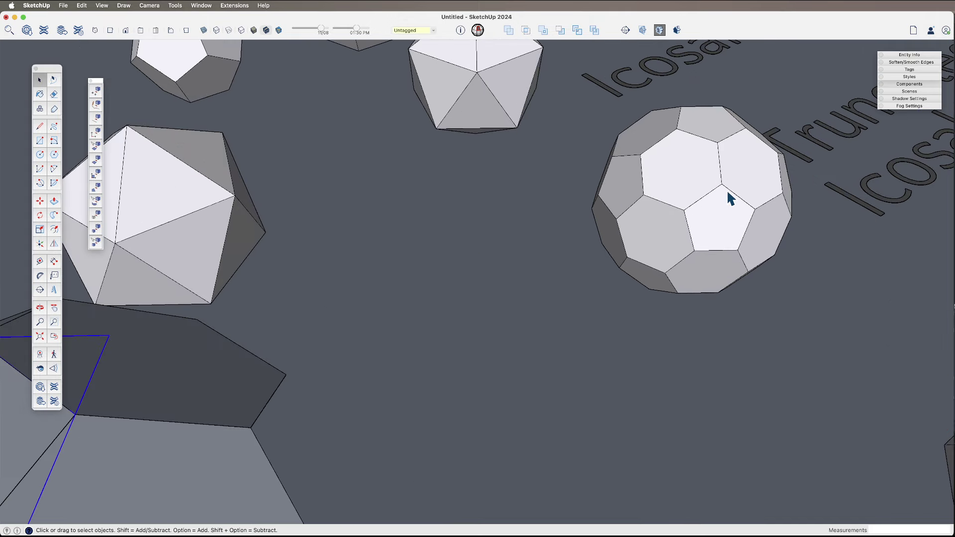
{"action": "scroll", "coordinate": [741, 208], "scroll_direction": "up", "scroll_amount": 3}
{"action": "middle_click_drag", "start_coordinate": [744, 207], "coordinate": [704, 266]}
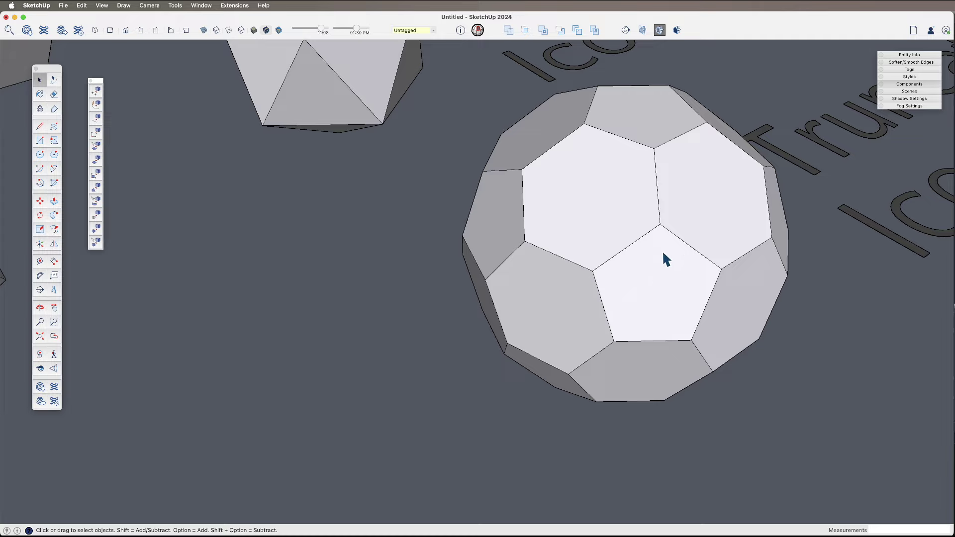
{"action": "scroll", "coordinate": [663, 291], "scroll_direction": "down", "scroll_amount": 5}
{"action": "middle_click_drag", "start_coordinate": [475, 339], "coordinate": [579, 226], "text": "shift"}
{"action": "middle_click_drag", "start_coordinate": [433, 311], "coordinate": [550, 285]}
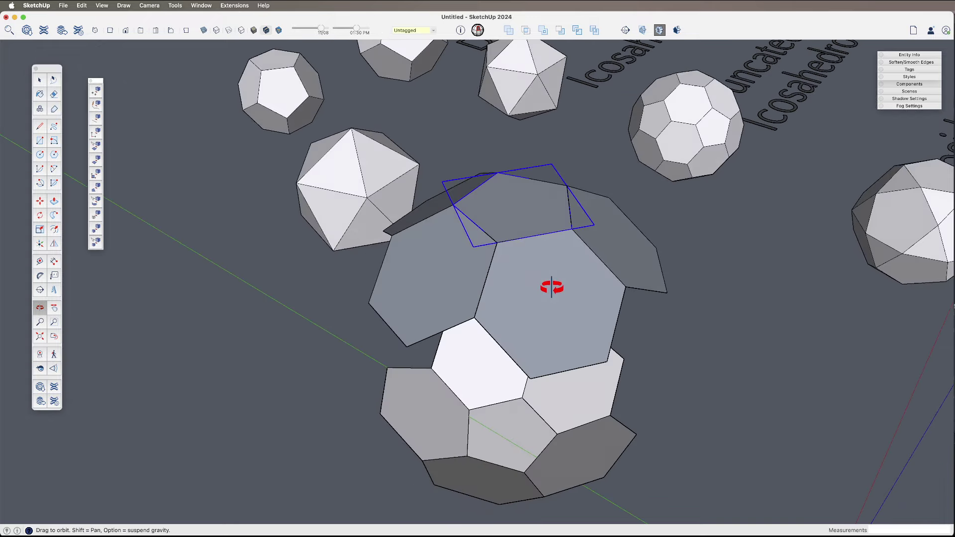
{"action": "key", "text": "m"}
{"action": "key", "text": "alt"}
{"action": "left_click", "coordinate": [567, 185]}
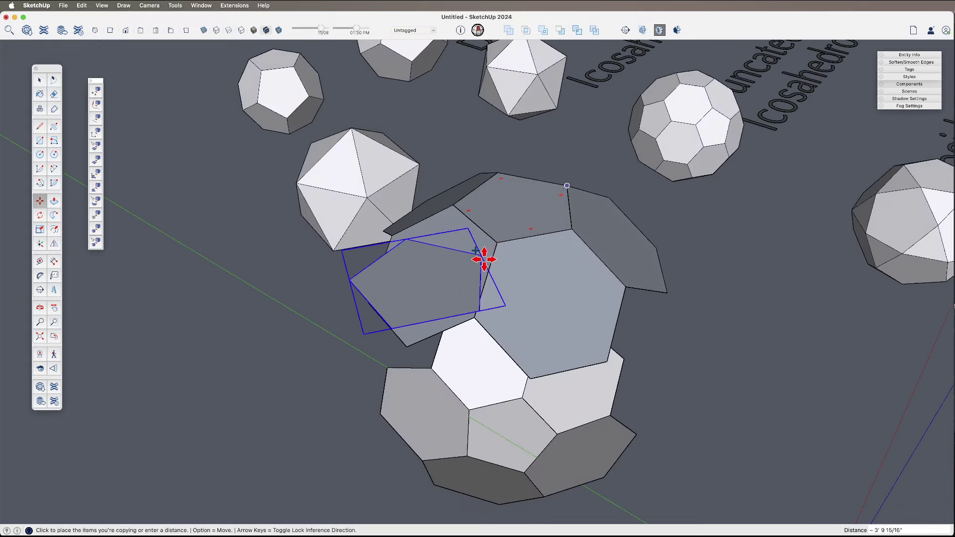
{"action": "middle_click_drag", "start_coordinate": [476, 318], "coordinate": [581, 316]}
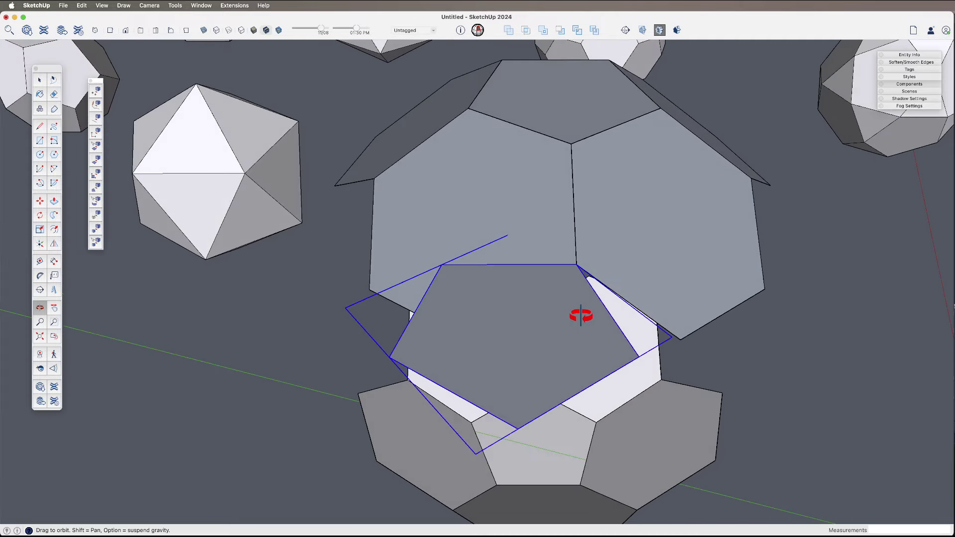
Tilt the copied pentagon about 32° around one of its edges at the shared corner, toward the adjacent hexagon's lower corner.
{"action": "key", "text": "q"}
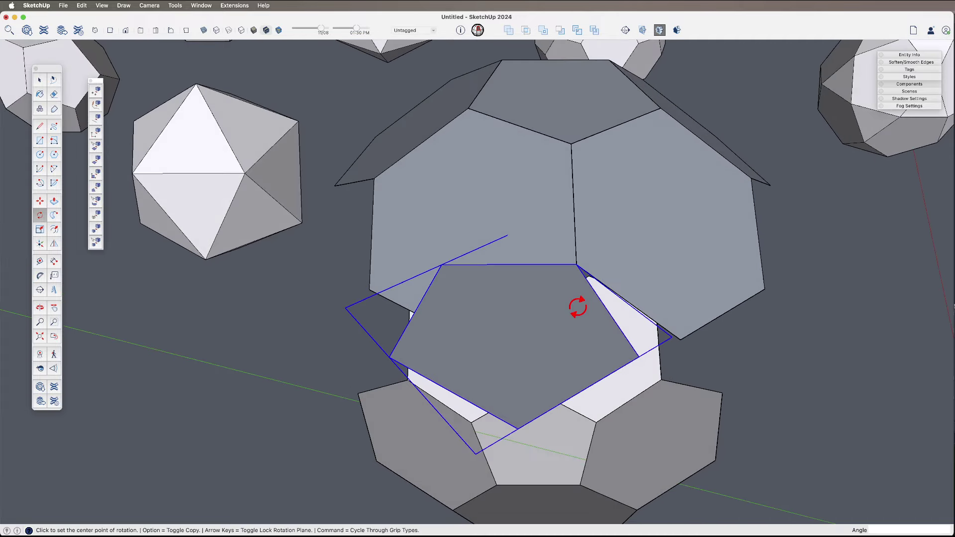
{"action": "left_click", "coordinate": [576, 265]}
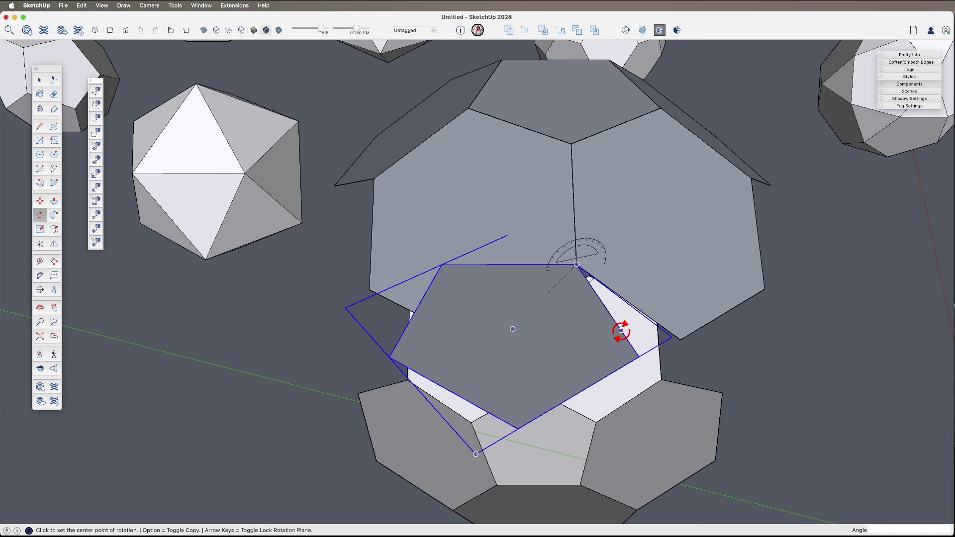
{"action": "left_click", "coordinate": [441, 265]}
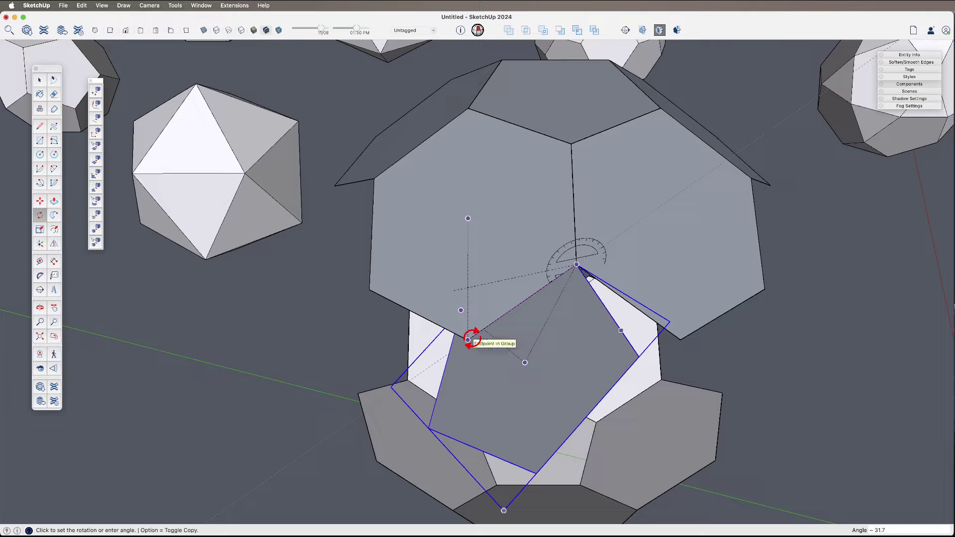
{"action": "middle_click_drag", "start_coordinate": [471, 335], "coordinate": [656, 293]}
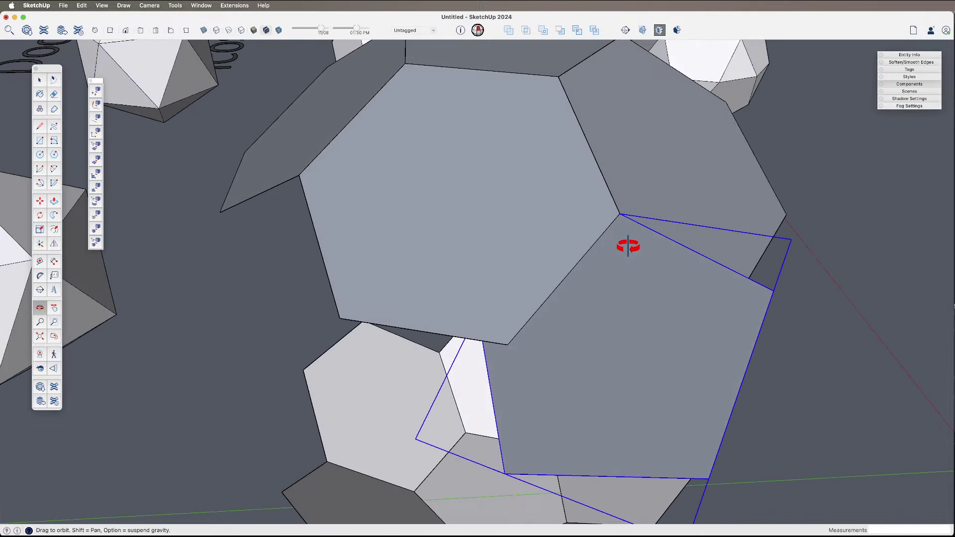
Rotate the copied pentagon 18° in its own plane about the shared corner, aligning its edge with the adjacent hexagon's lower edge.
{"action": "middle_click_drag", "start_coordinate": [627, 246], "coordinate": [629, 251]}
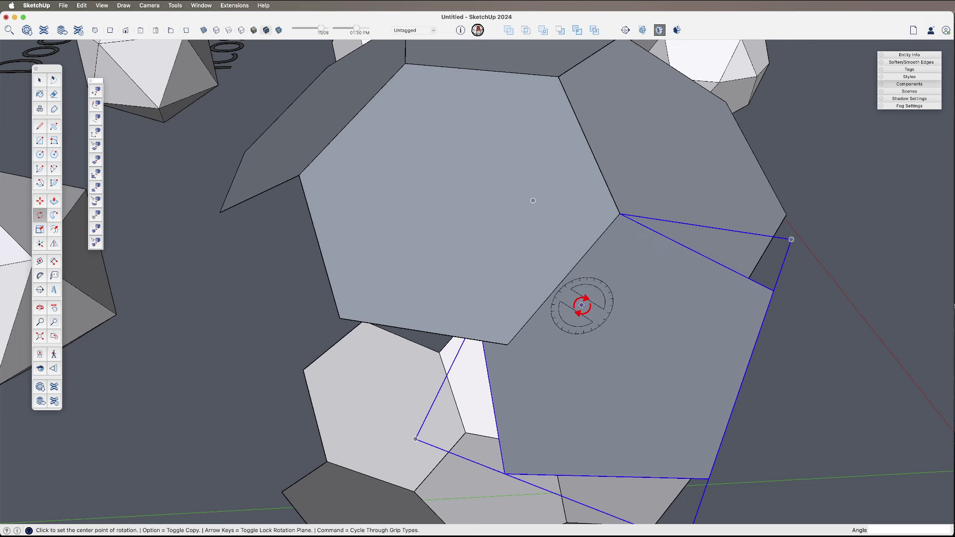
{"action": "left_click", "coordinate": [620, 214]}
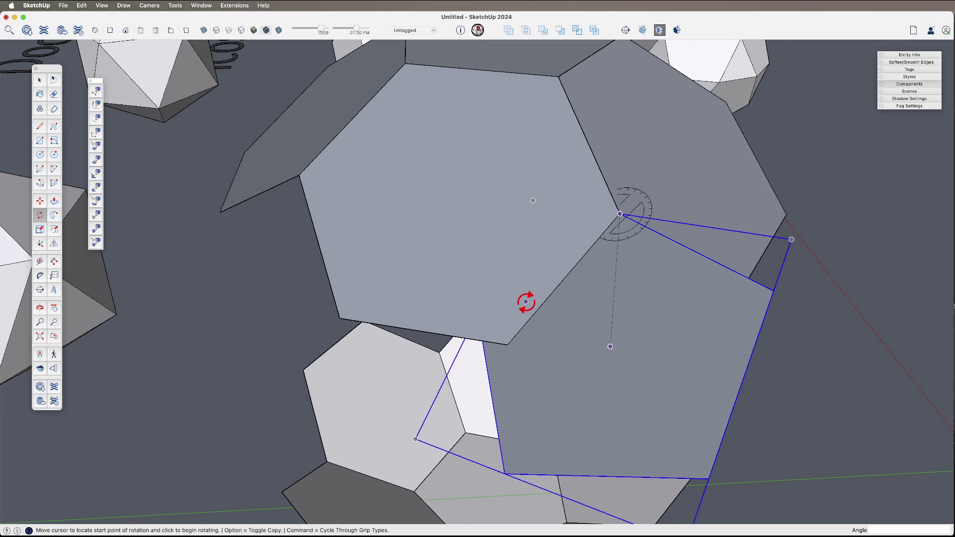
{"action": "left_click", "coordinate": [495, 318]}
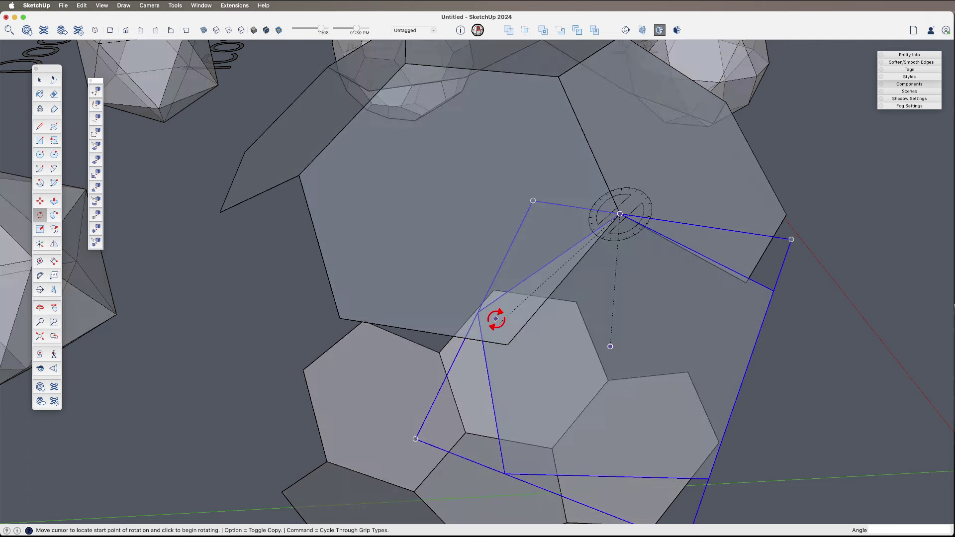
{"action": "left_click", "coordinate": [477, 312]}
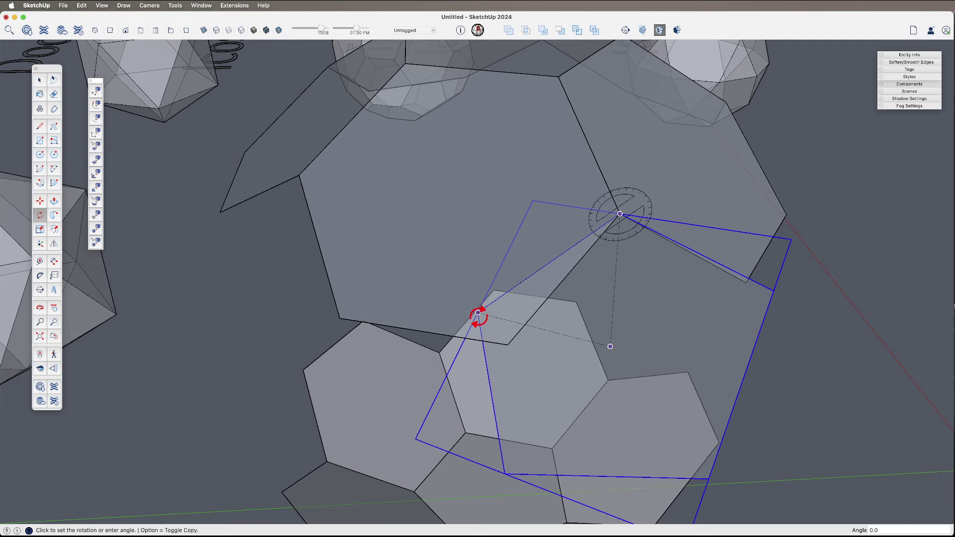
{"action": "left_click", "coordinate": [507, 344]}
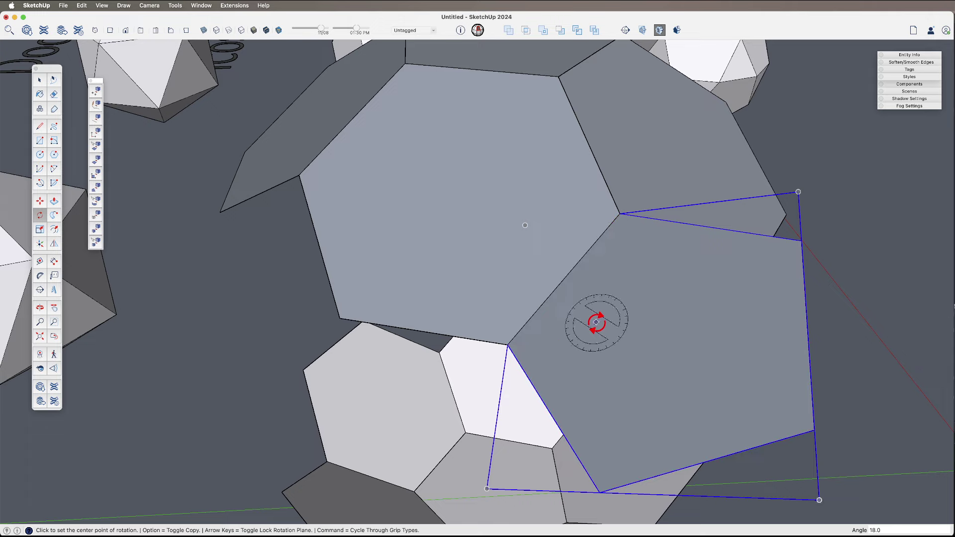
Fold the pentagon about 58° around the edge it shares with one hexagon until it meets the neighbouring hexagon's edge, and deselect it.
{"action": "key", "text": "o"}
{"action": "left_click_drag", "start_coordinate": [578, 314], "coordinate": [535, 292]}
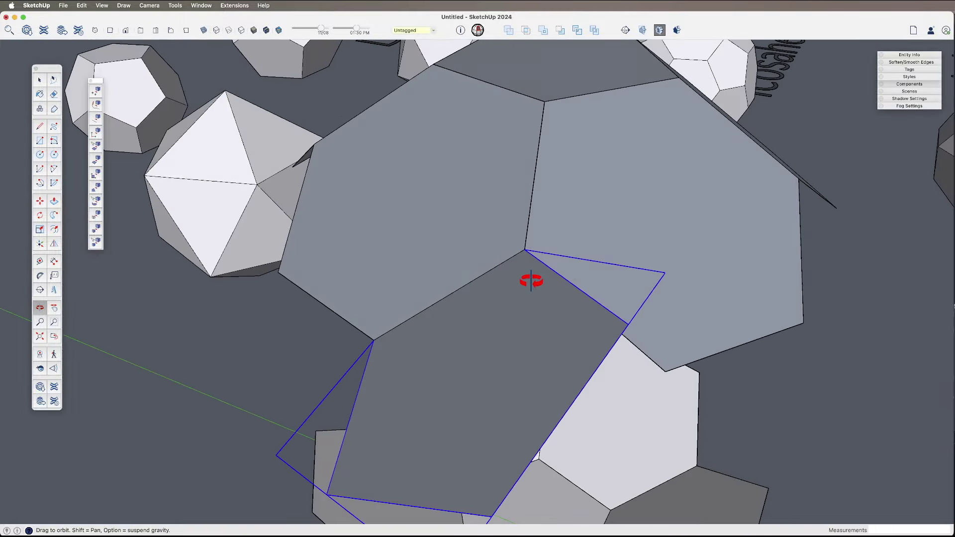
{"action": "key", "text": "q"}
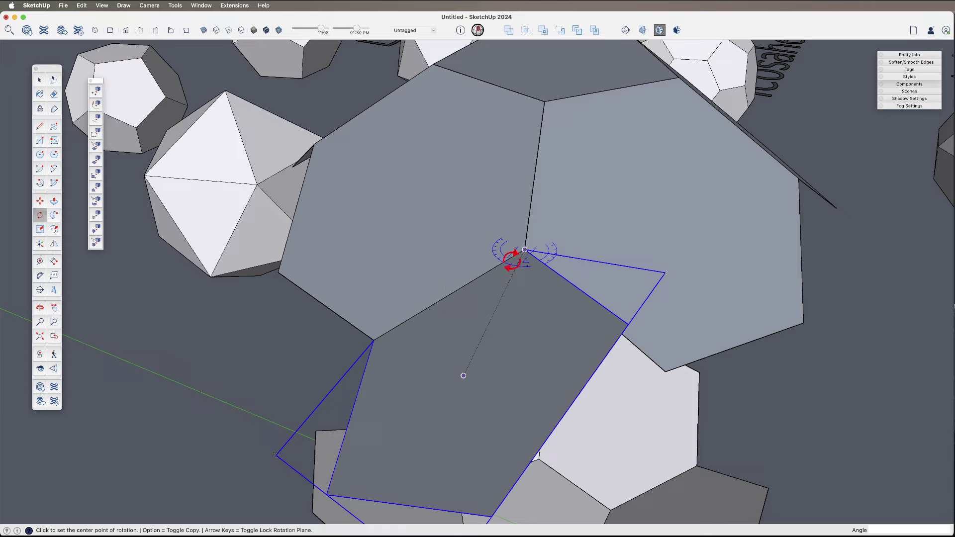
{"action": "left_click", "coordinate": [410, 318]}
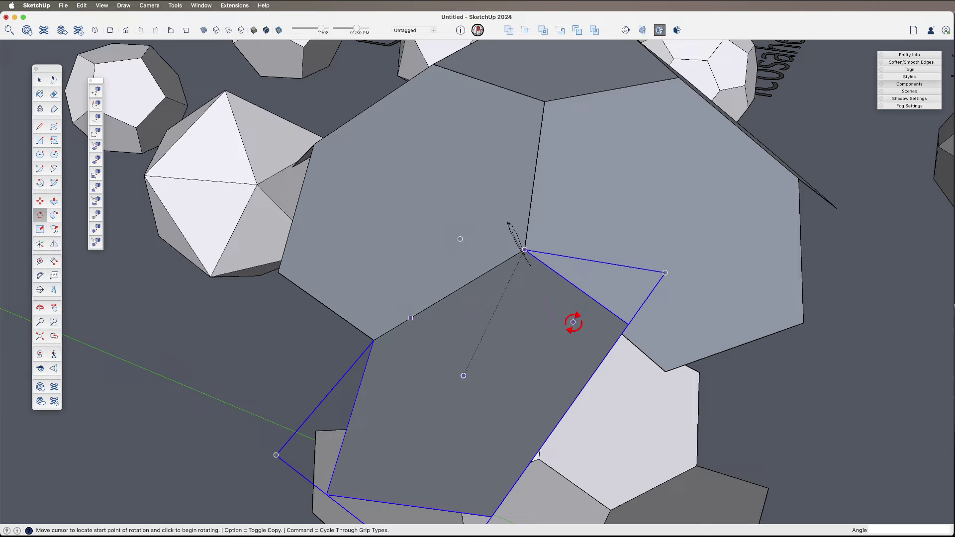
{"action": "middle_click_drag", "start_coordinate": [571, 322], "coordinate": [379, 334]}
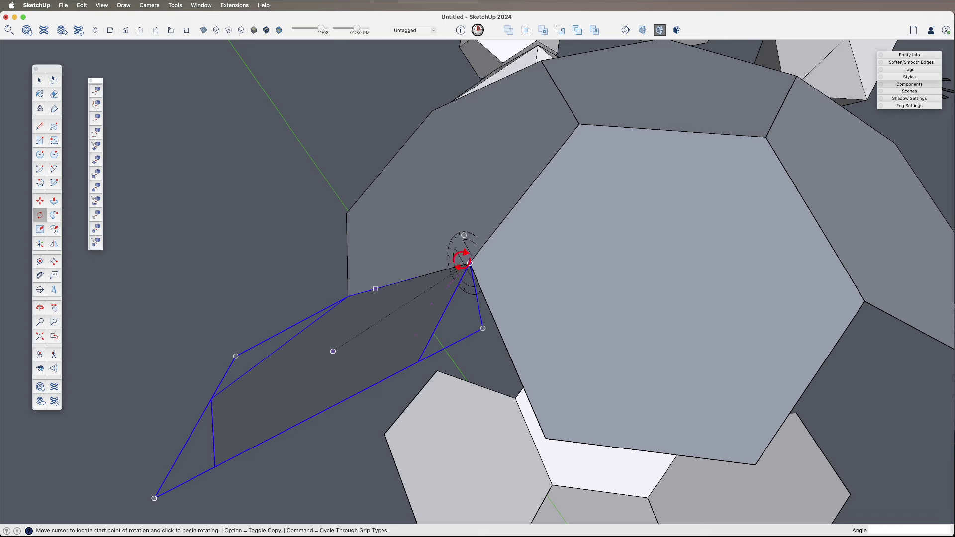
{"action": "left_click", "coordinate": [417, 362]}
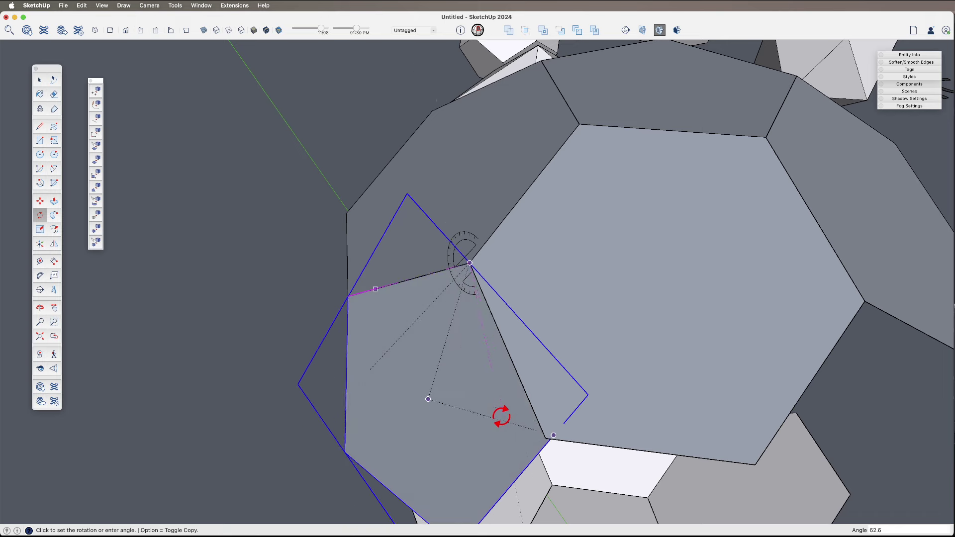
{"action": "left_click", "coordinate": [545, 438]}
{"action": "key", "text": "space"}
{"action": "left_click", "coordinate": [271, 323]}
Copy an upper-bowl hexagon beside the new pentagon from its top corner to the pentagon's lowest corner.
{"action": "middle_click_drag", "start_coordinate": [416, 302], "coordinate": [515, 341], "text": "shift"}
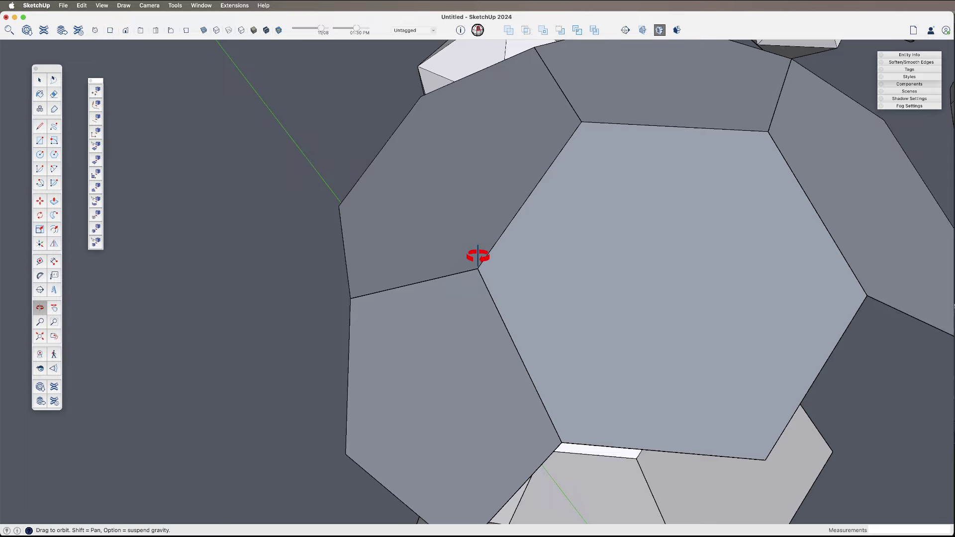
{"action": "scroll", "coordinate": [477, 256], "scroll_direction": "down", "scroll_amount": 3}
{"action": "middle_click_drag", "start_coordinate": [478, 256], "coordinate": [541, 266]}
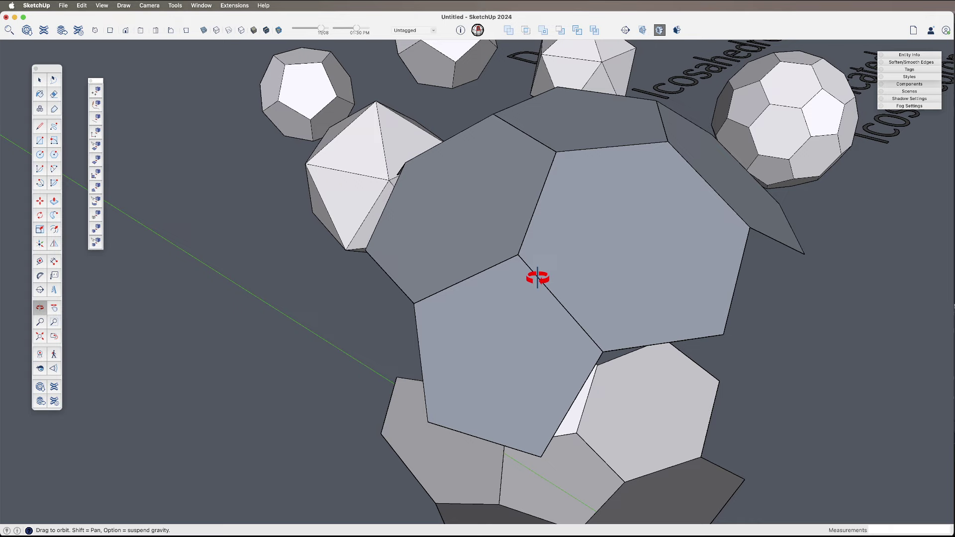
{"action": "scroll", "coordinate": [516, 294], "scroll_direction": "down", "scroll_amount": 3}
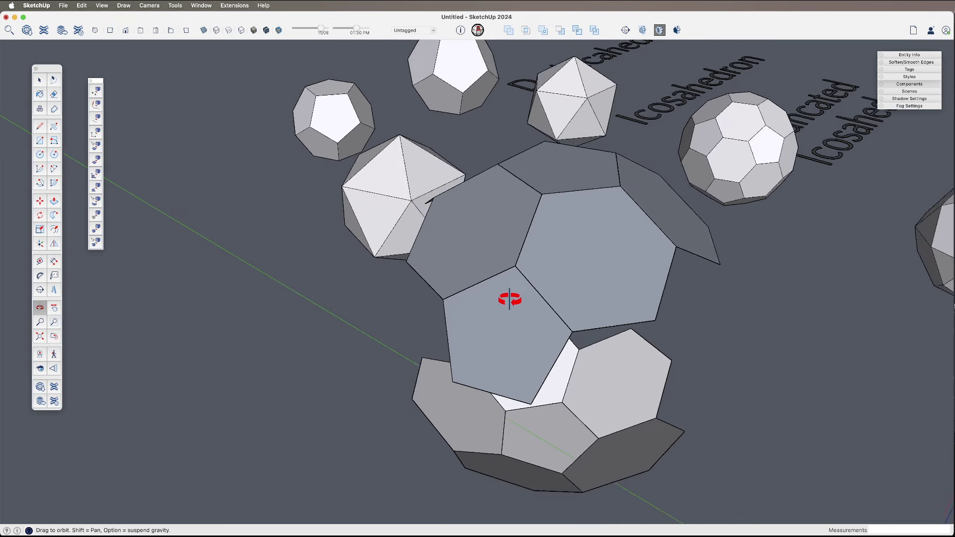
{"action": "middle_click_drag", "start_coordinate": [509, 300], "coordinate": [581, 148]}
{"action": "left_click_drag", "start_coordinate": [582, 147], "coordinate": [458, 249]}
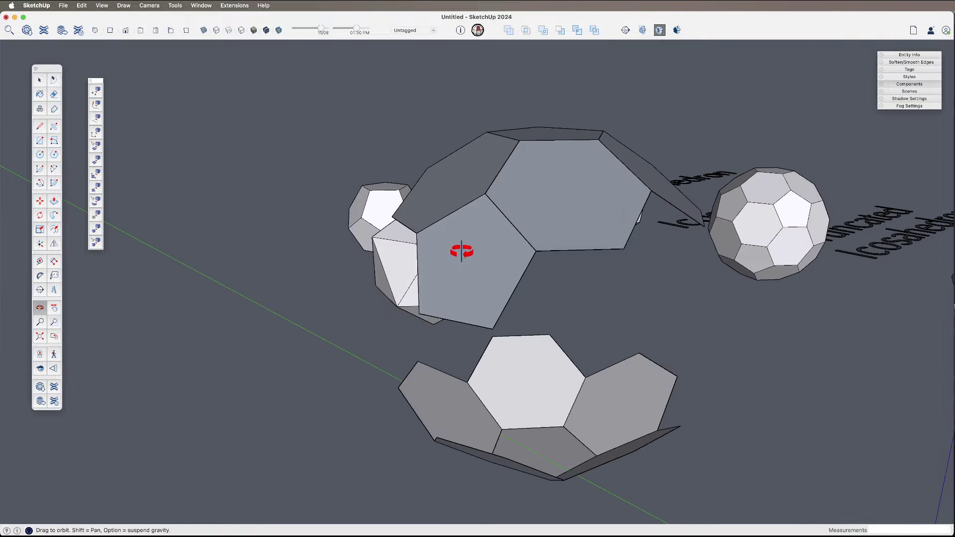
{"action": "key", "text": "space"}
{"action": "key", "text": "m"}
{"action": "key", "text": "alt"}
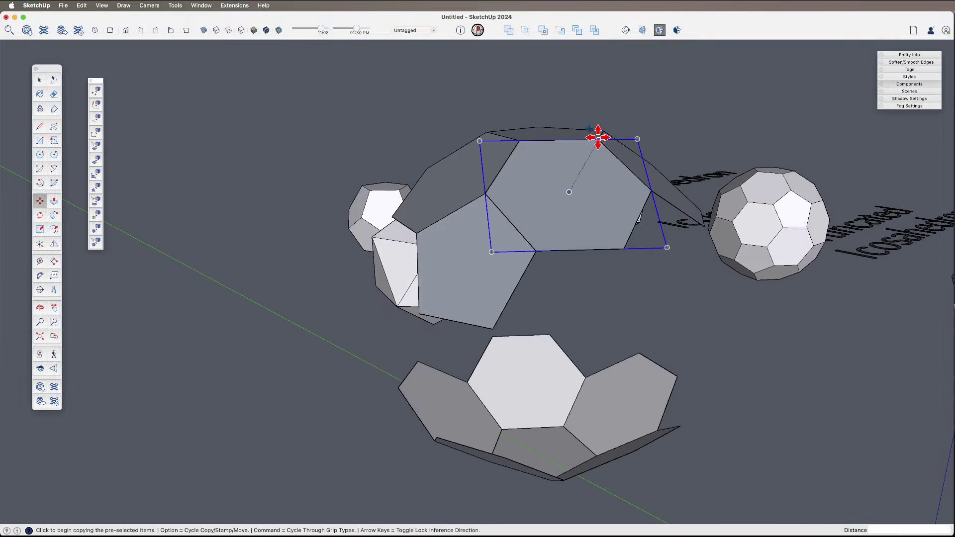
{"action": "left_click", "coordinate": [598, 138]}
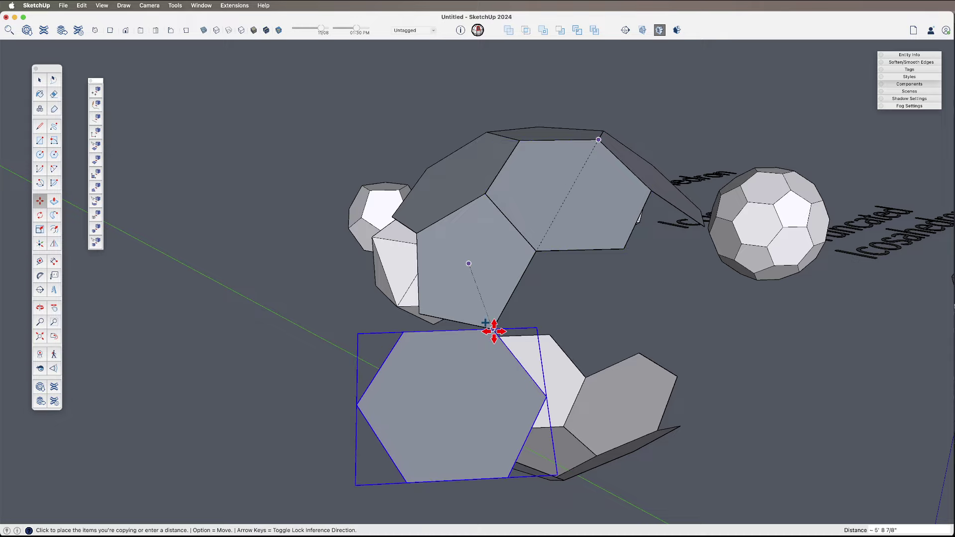
{"action": "scroll", "coordinate": [492, 321], "scroll_direction": "up", "scroll_amount": 3}
{"action": "middle_click_drag", "start_coordinate": [515, 299], "coordinate": [544, 374]}
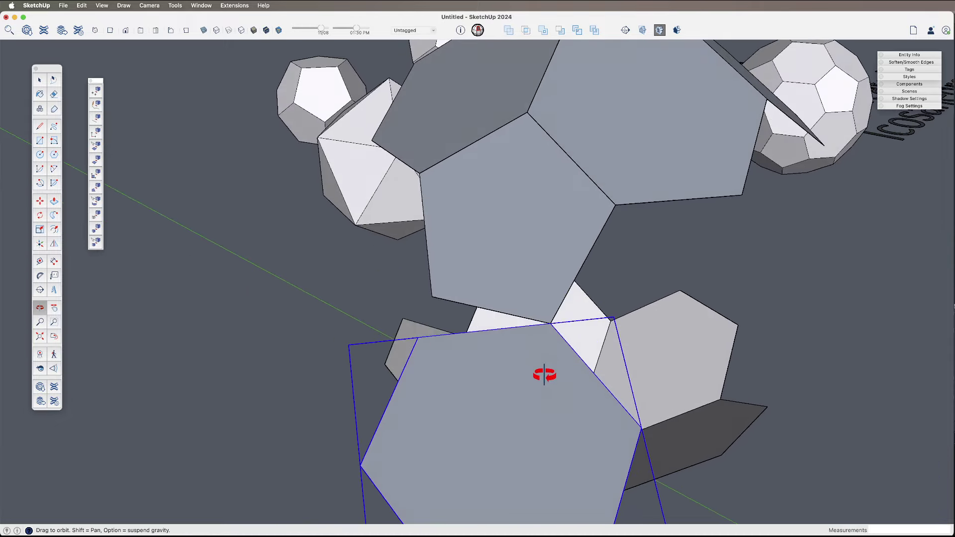
{"action": "scroll", "coordinate": [541, 353], "scroll_direction": "up", "scroll_amount": 2}
{"action": "key", "text": "q"}
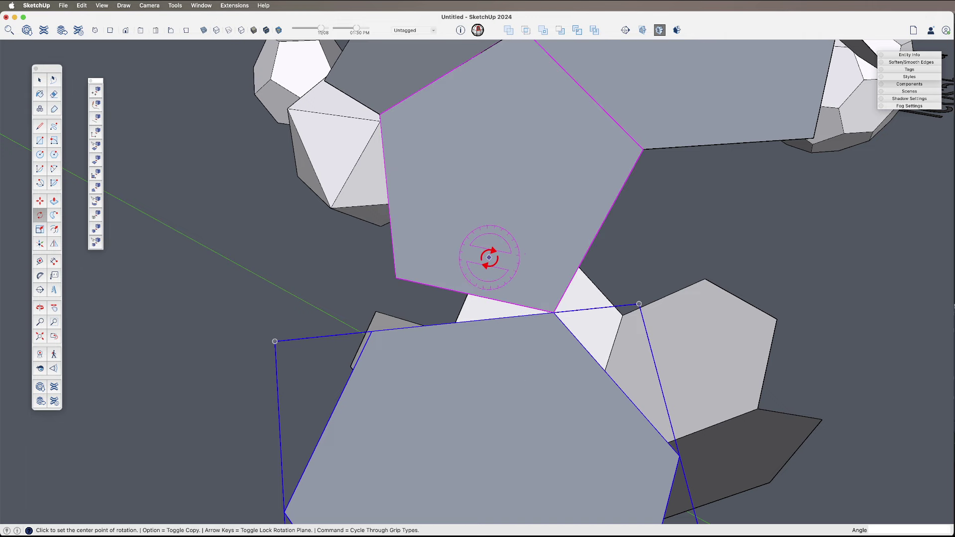
{"action": "left_click", "coordinate": [553, 312]}
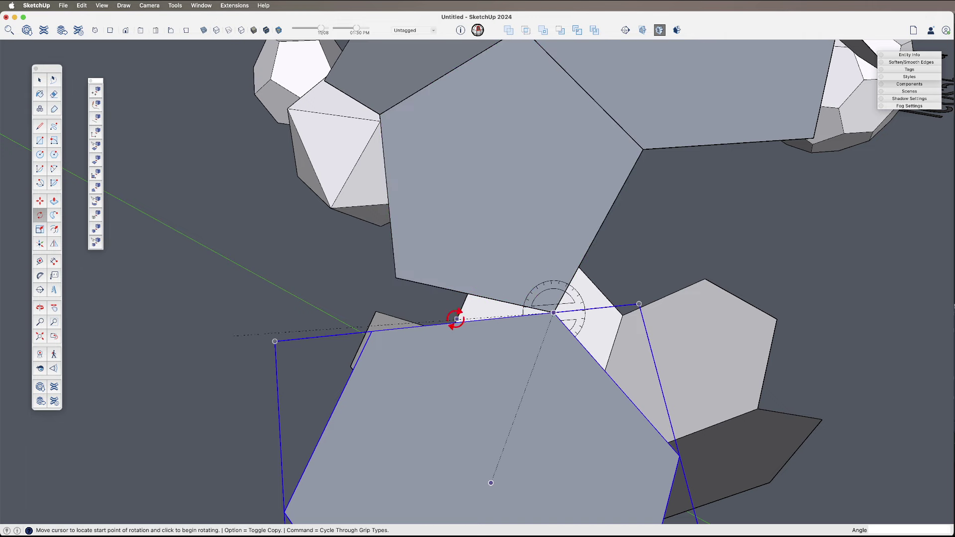
{"action": "left_click", "coordinate": [372, 331]}
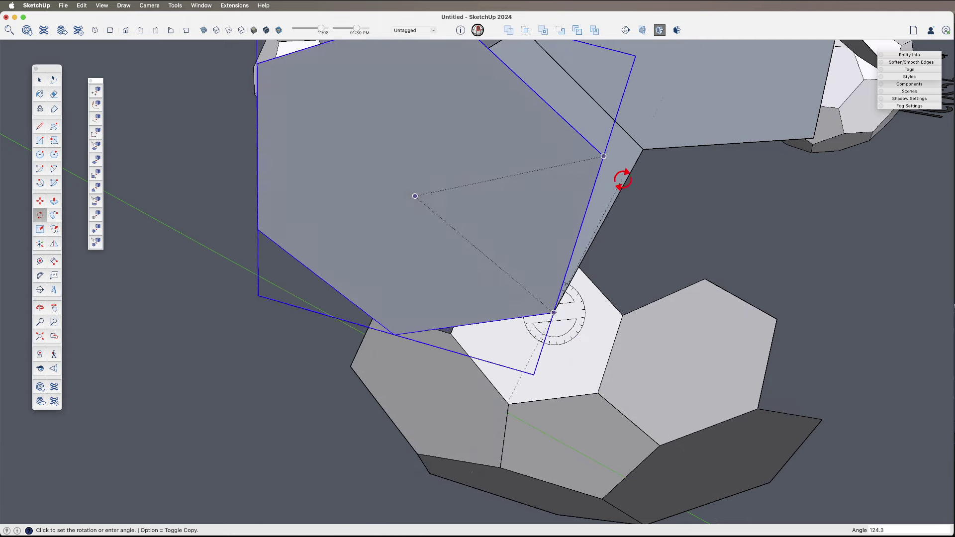
{"action": "left_click", "coordinate": [562, 344]}
{"action": "key", "text": "space"}
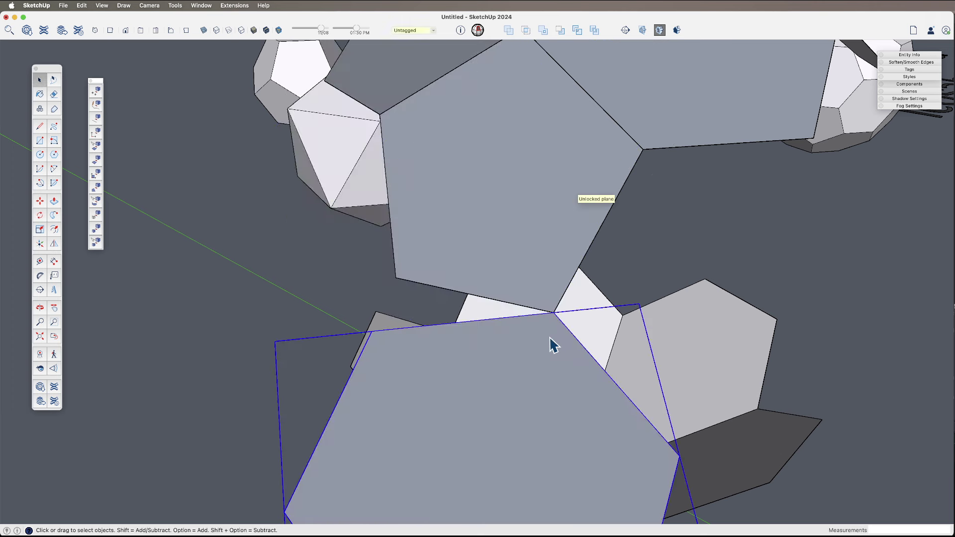
Tilt the copied hexagon around the corner it shares with the pentagon, toward the pentagon's lower edge, and deselect it.
{"action": "key", "text": "q"}
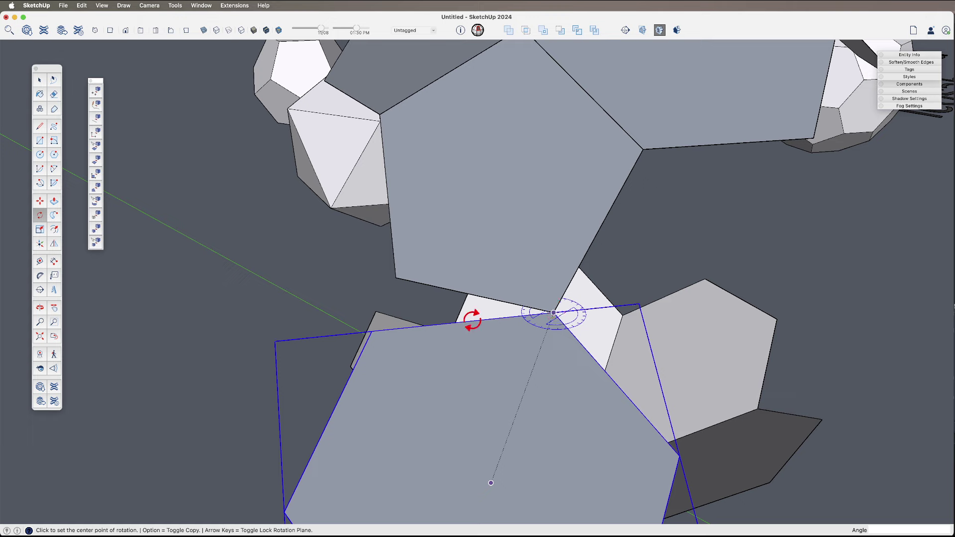
{"action": "left_click", "coordinate": [372, 331]}
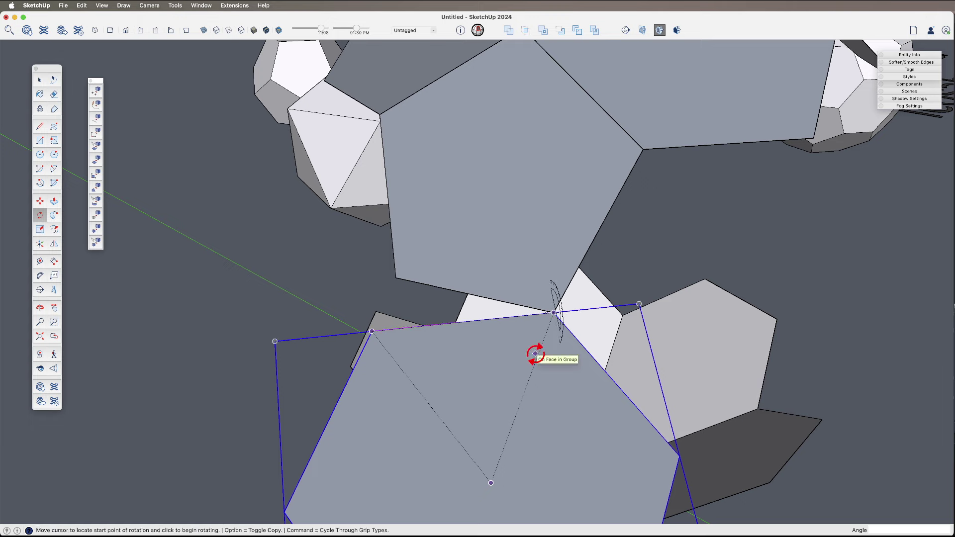
{"action": "key", "text": "Escape"}
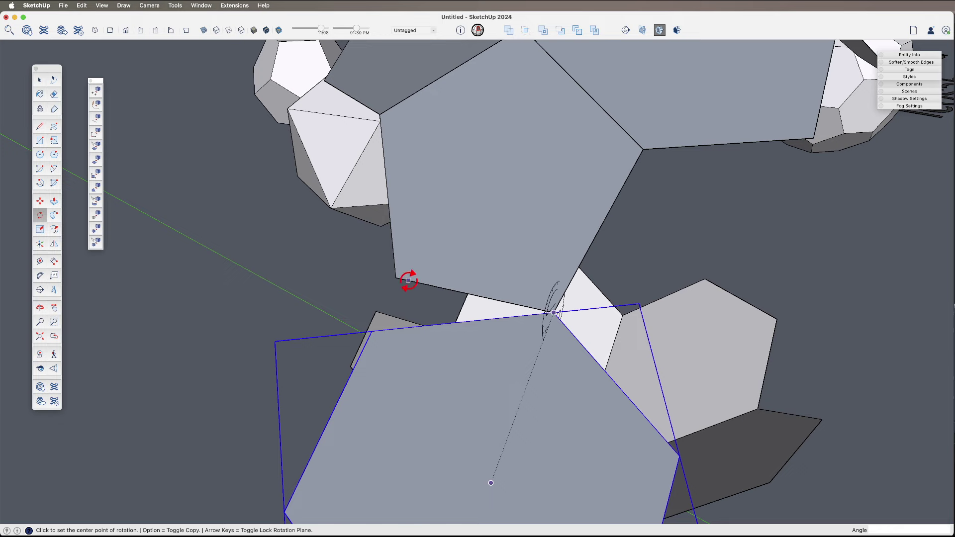
{"action": "left_click", "coordinate": [371, 331]}
{"action": "left_click", "coordinate": [371, 331]}
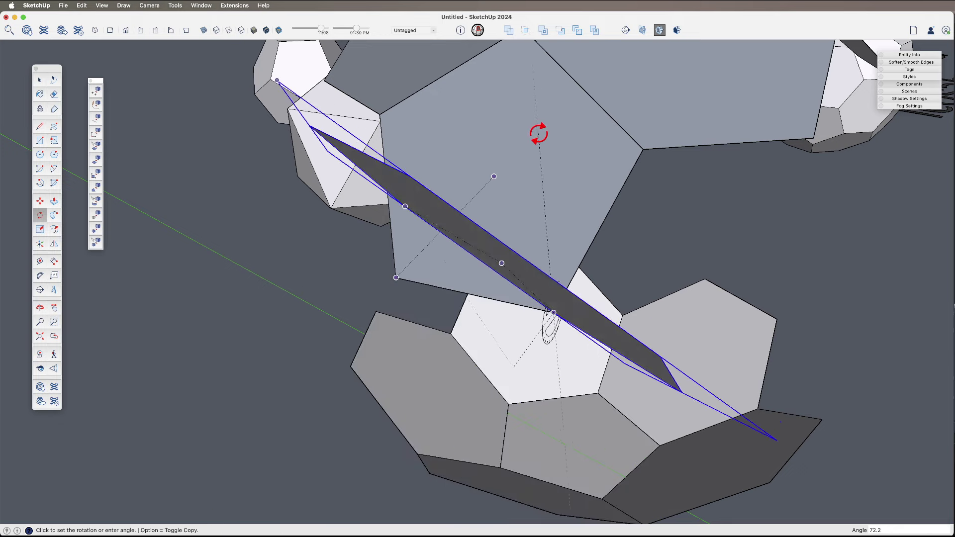
{"action": "left_click", "coordinate": [406, 325]}
{"action": "key", "text": "space"}
{"action": "left_click", "coordinate": [320, 306]}
Rotate the copied hexagon horizontally about the shared corner, swinging it toward the pentagon.
{"action": "middle_click_drag", "start_coordinate": [321, 306], "coordinate": [297, 304]}
{"action": "middle_click_drag", "start_coordinate": [471, 364], "coordinate": [321, 380], "text": "shift"}
{"action": "middle_click_drag", "start_coordinate": [321, 380], "coordinate": [426, 353], "text": "shift"}
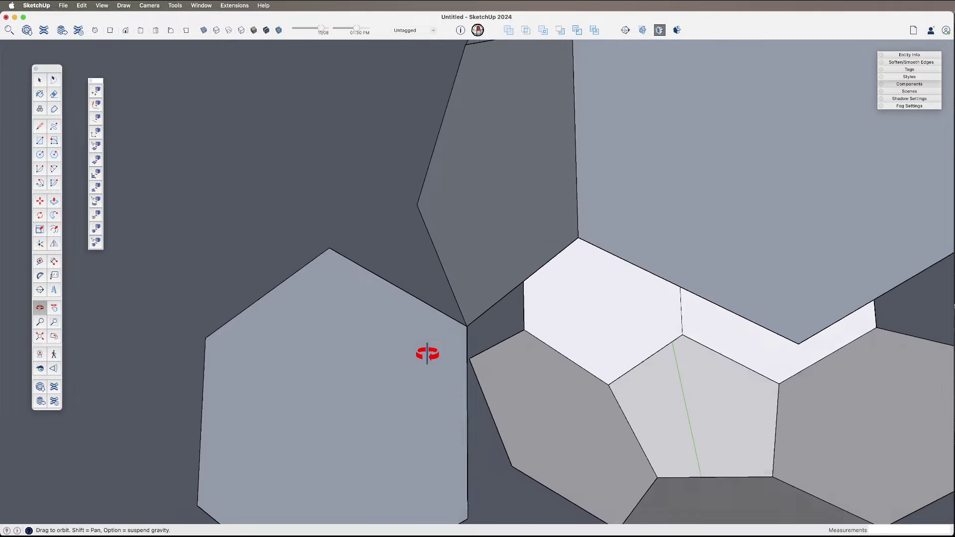
{"action": "key", "text": "q"}
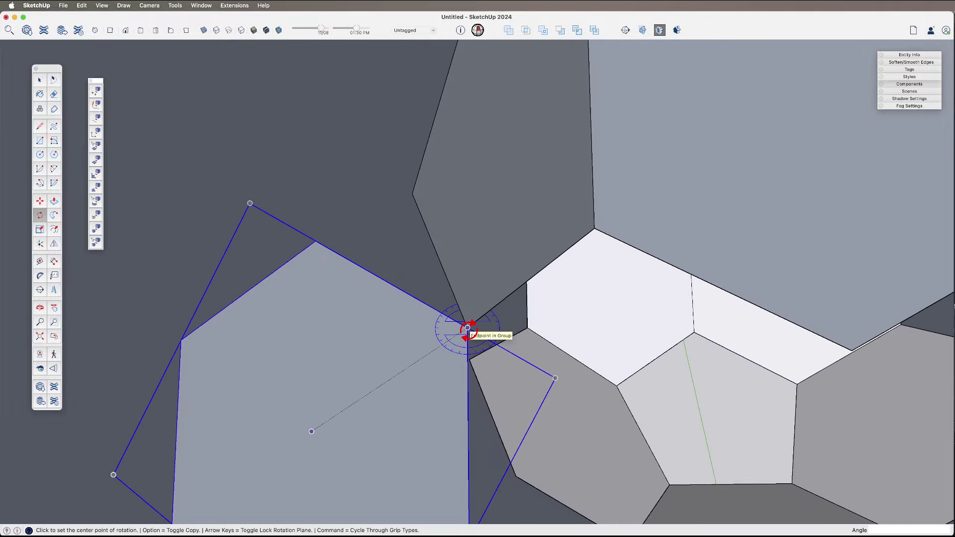
{"action": "left_click", "coordinate": [467, 328]}
{"action": "left_click", "coordinate": [368, 271]}
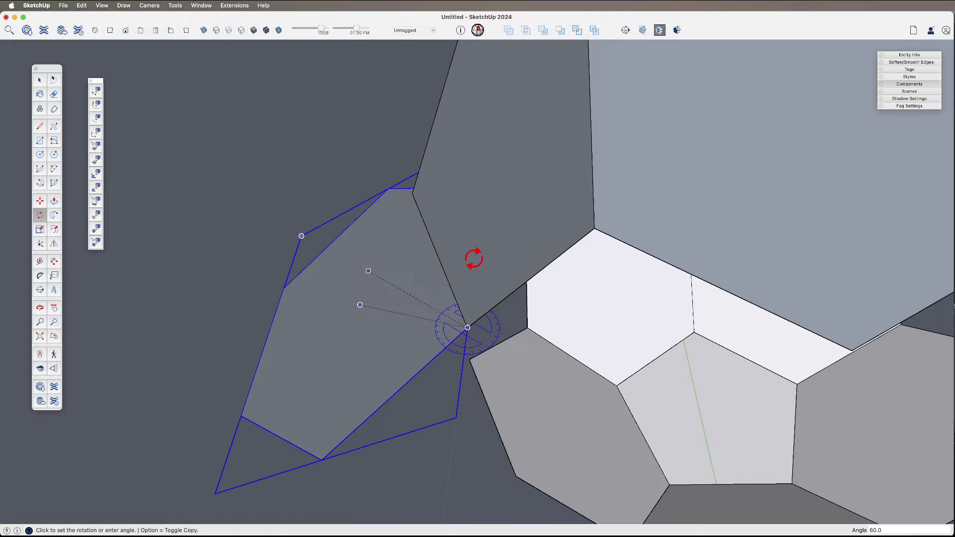
{"action": "middle_click_drag", "start_coordinate": [447, 304], "coordinate": [473, 274]}
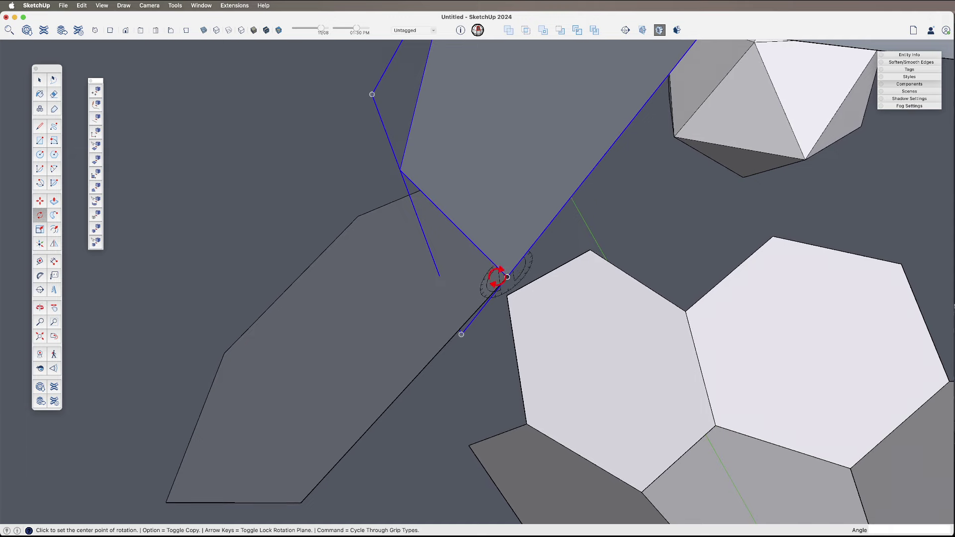
Rotate the copied hexagon in its own plane about the shared corner.
{"action": "left_click", "coordinate": [507, 276]}
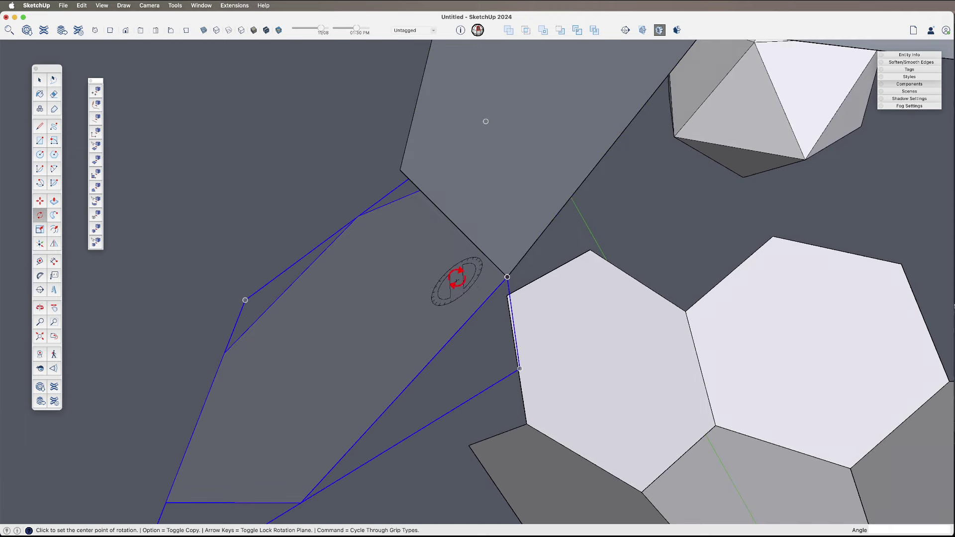
{"action": "key", "text": "Down"}
{"action": "left_click", "coordinate": [507, 276]}
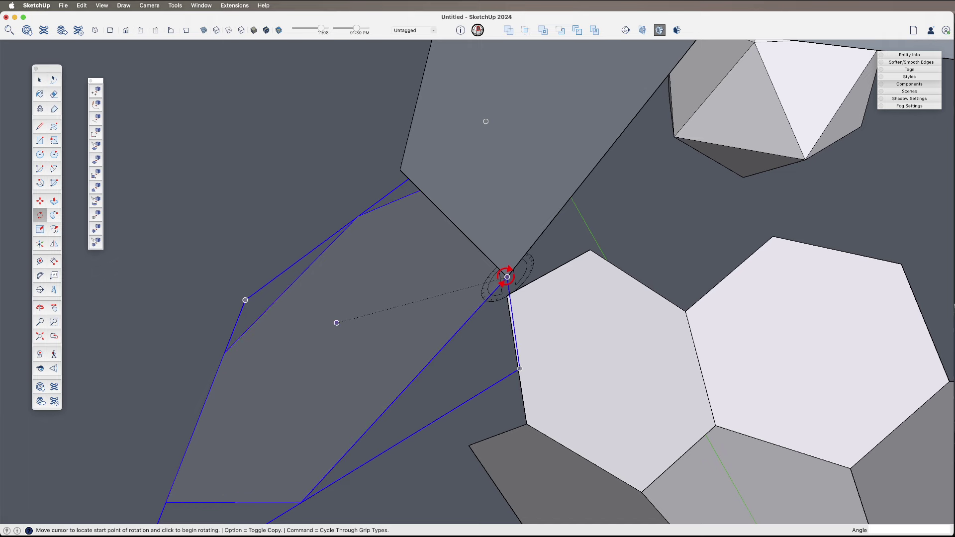
{"action": "left_click", "coordinate": [407, 262]}
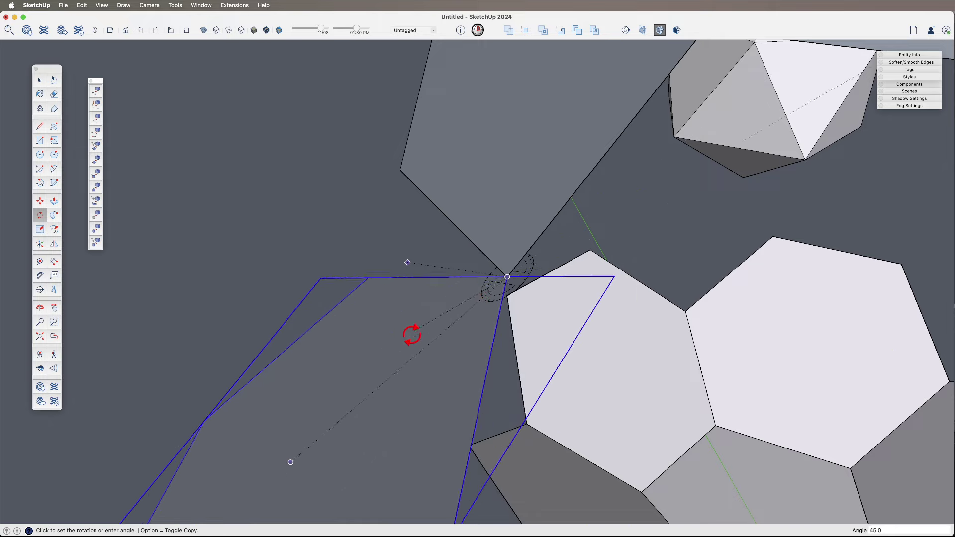
{"action": "key", "text": "space"}
Fold the copied hexagon about 21° around its edge that runs down from the shared corner, toward the pentagon's face.
{"action": "middle_click_drag", "start_coordinate": [432, 308], "coordinate": [597, 342]}
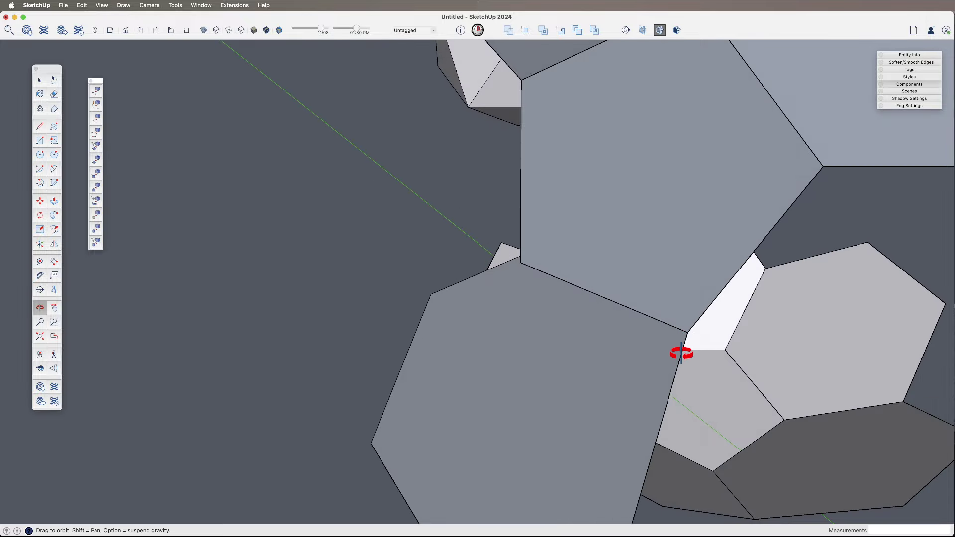
{"action": "scroll", "coordinate": [682, 353], "scroll_direction": "up", "scroll_amount": 4}
{"action": "key", "text": "q"}
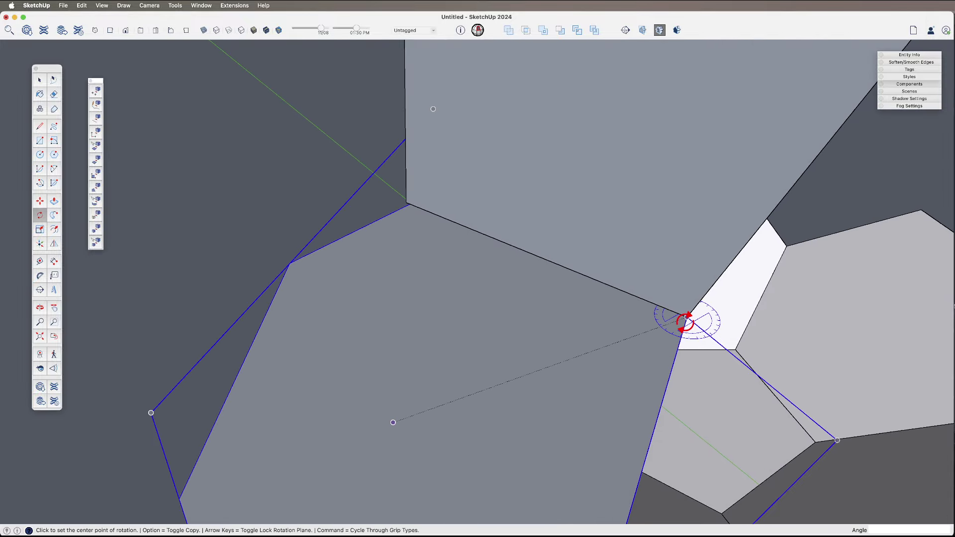
{"action": "left_click", "coordinate": [655, 425]}
{"action": "left_click", "coordinate": [469, 239]}
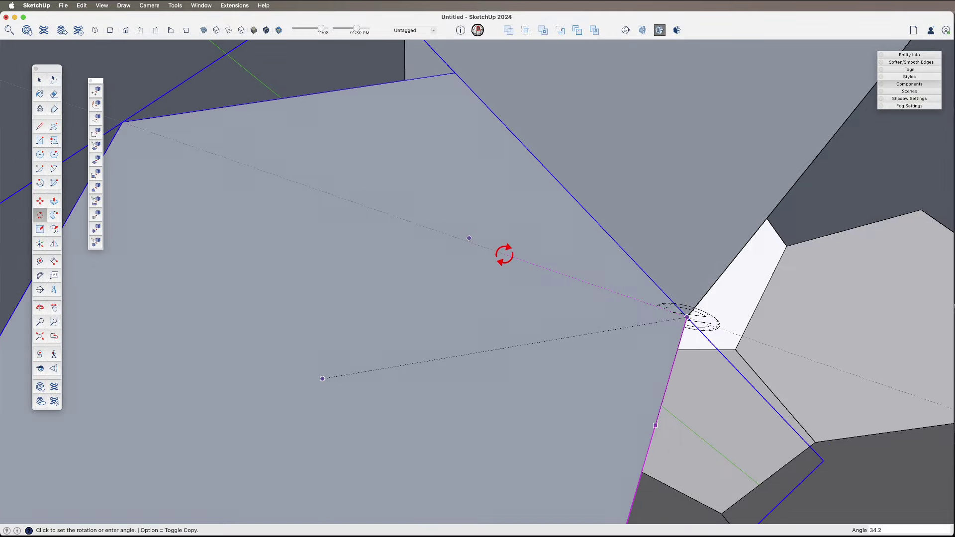
{"action": "left_click", "coordinate": [508, 271]}
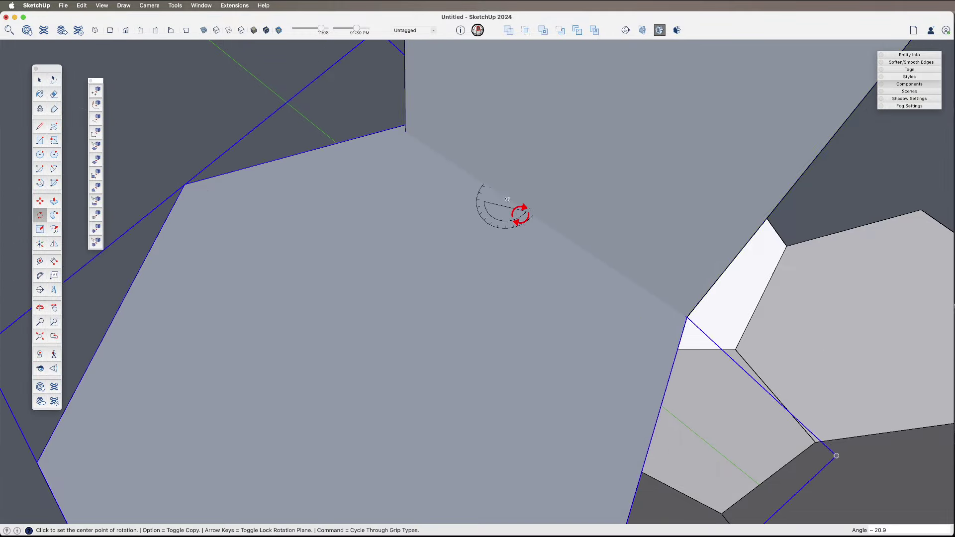
{"action": "key", "text": "super+z"}
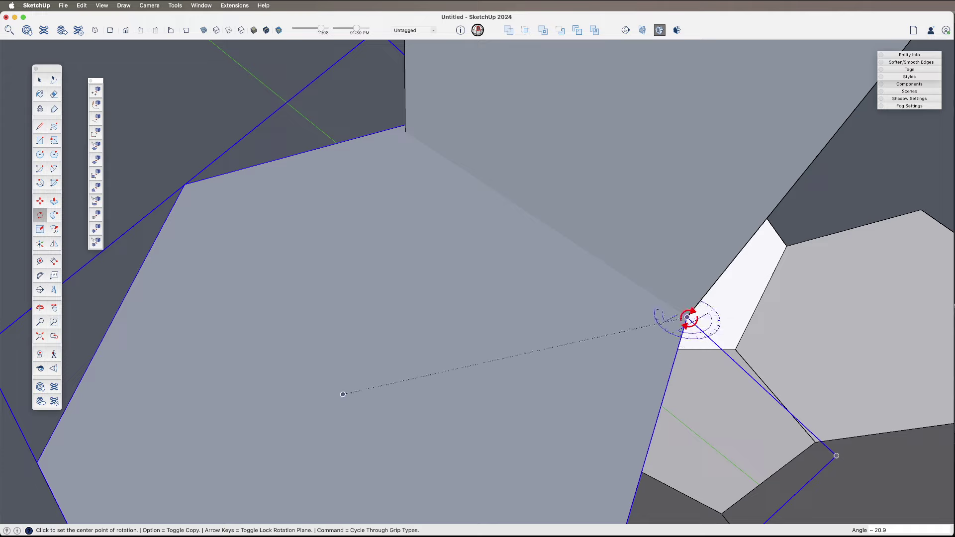
Tilt the copied hexagon about 33° around the shared corner until its face reaches the other end of the pentagon's lower edge.
{"action": "middle_click_drag", "start_coordinate": [687, 317], "coordinate": [439, 199]}
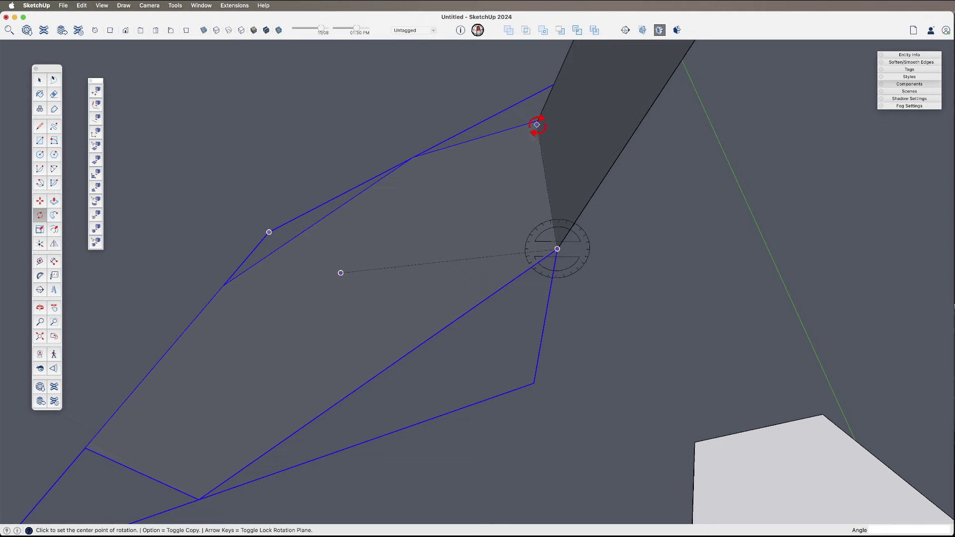
{"action": "left_click", "coordinate": [544, 169]}
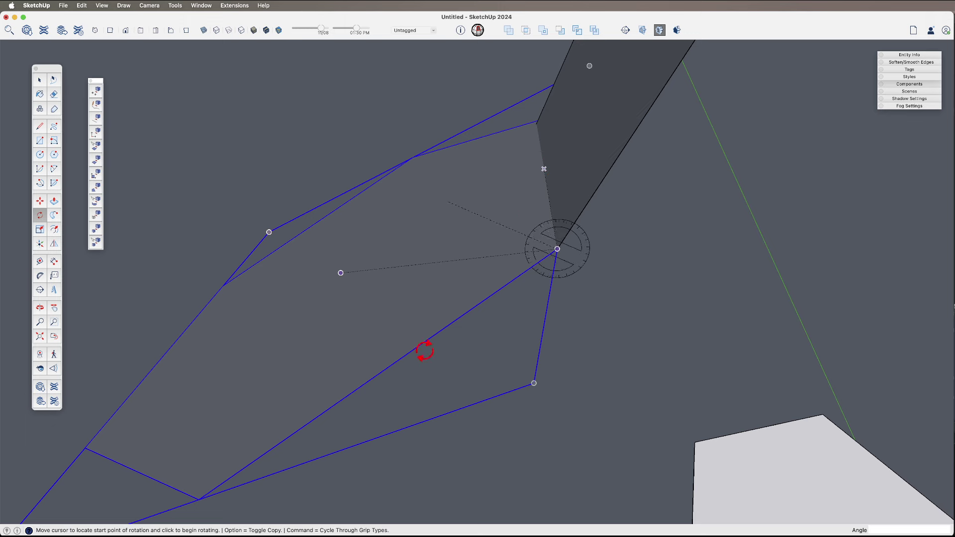
{"action": "left_click", "coordinate": [417, 346]}
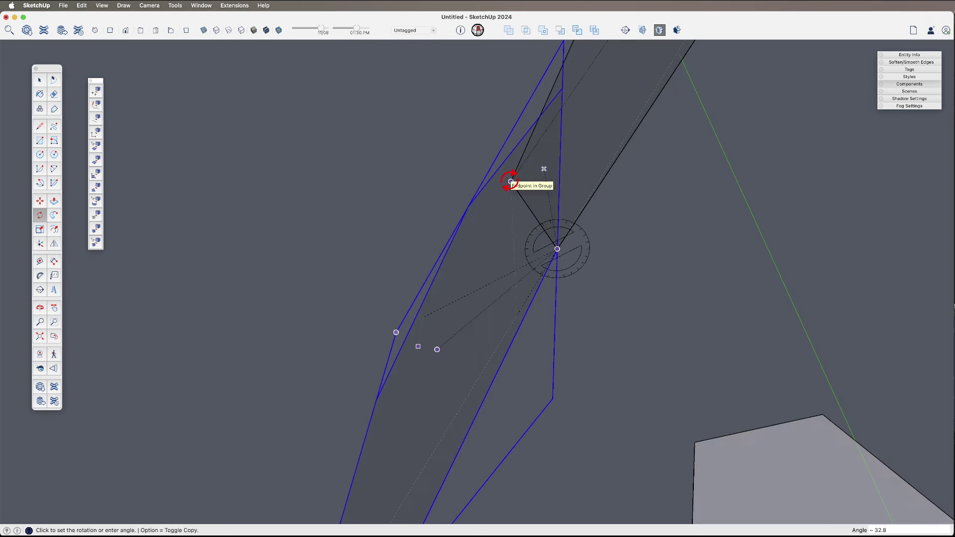
{"action": "left_click", "coordinate": [510, 182]}
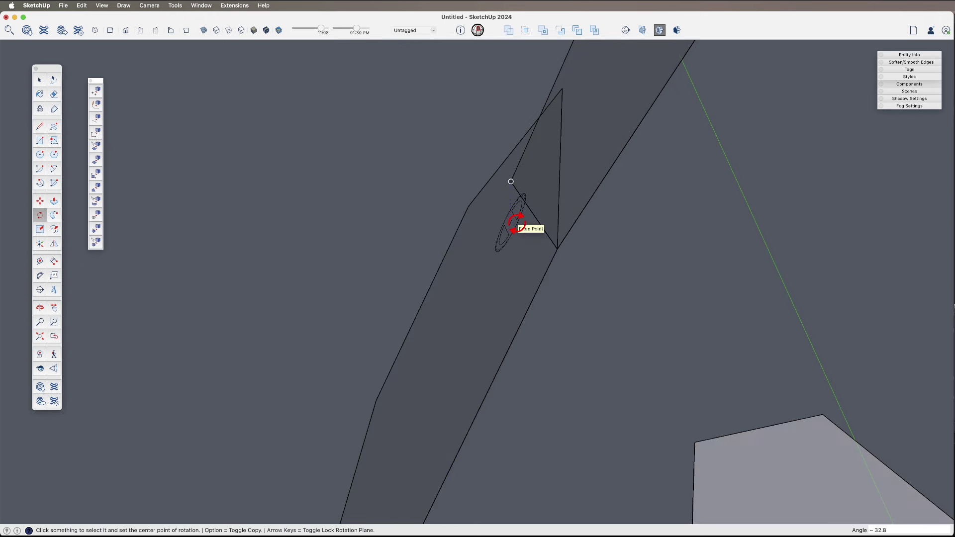
Rotate the hexagon about 21.6° in its own plane about the shared corner to match the pentagon's lower edge, and deselect it.
{"action": "middle_click_drag", "start_coordinate": [517, 224], "coordinate": [672, 309], "text": "shift"}
{"action": "key", "text": "q"}
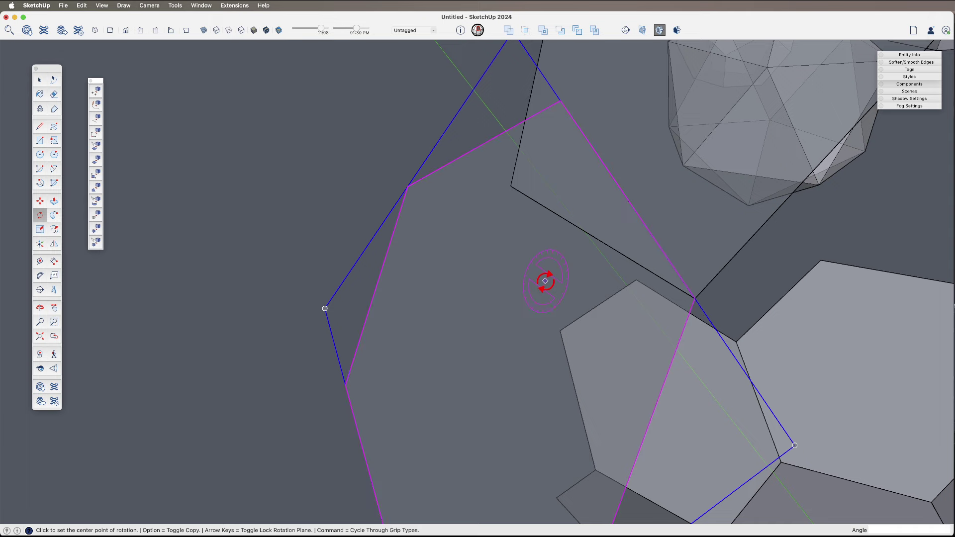
{"action": "left_click", "coordinate": [694, 299]}
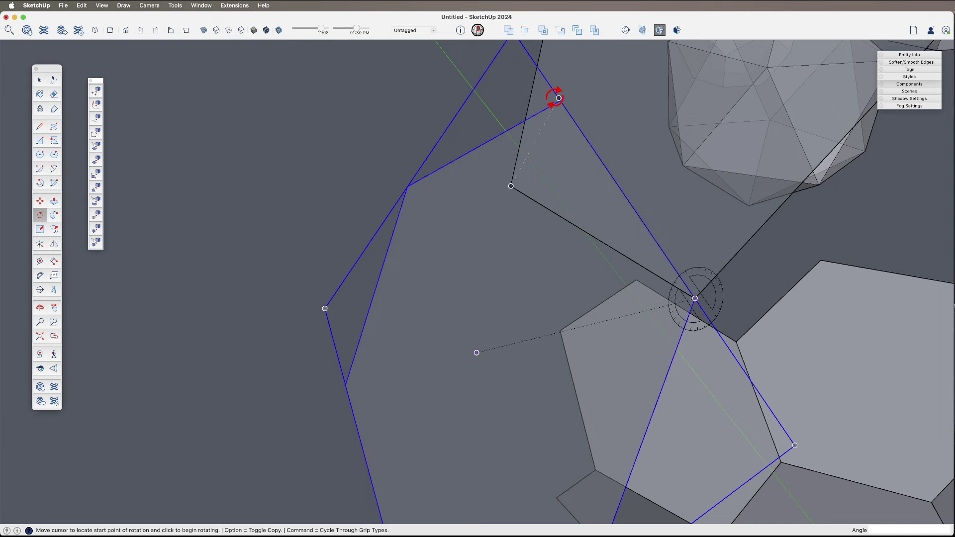
{"action": "left_click", "coordinate": [561, 101]}
{"action": "left_click", "coordinate": [510, 187]}
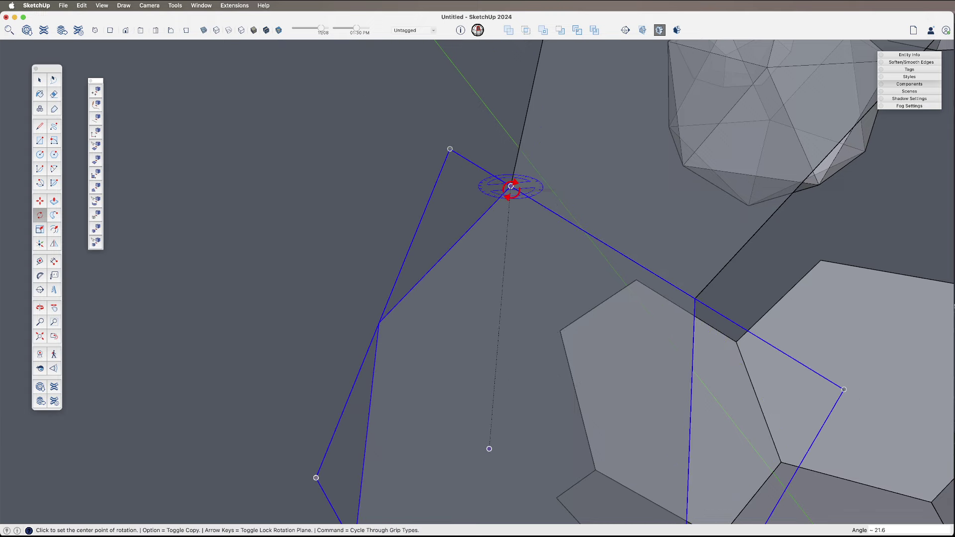
{"action": "middle_click_drag", "start_coordinate": [511, 211], "coordinate": [501, 282]}
{"action": "key", "text": "space"}
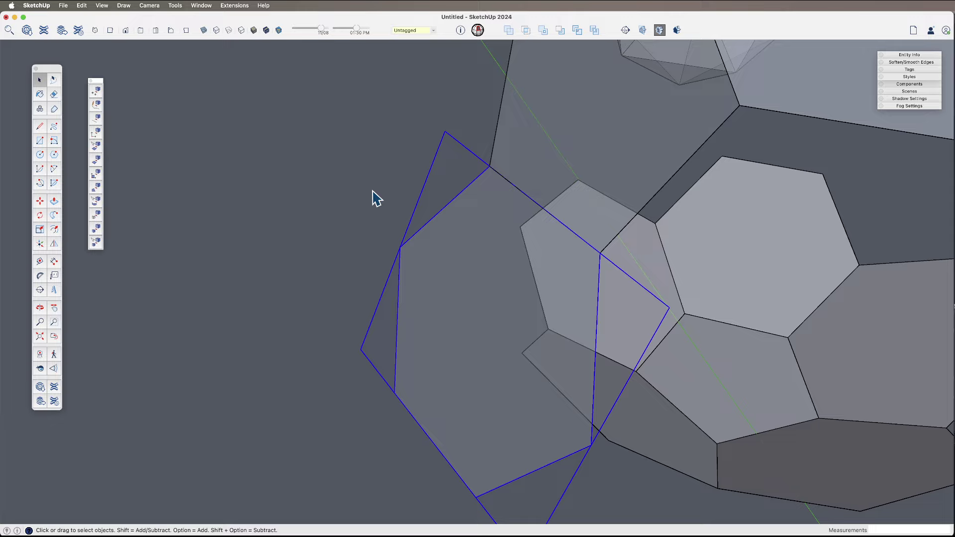
{"action": "left_click", "coordinate": [376, 198]}
Turn off X-ray and draw a vertical guide line about 6' 1" tall from the lower-bowl corner nearest the new hexagon.
{"action": "middle_click_drag", "start_coordinate": [373, 196], "coordinate": [673, 313]}
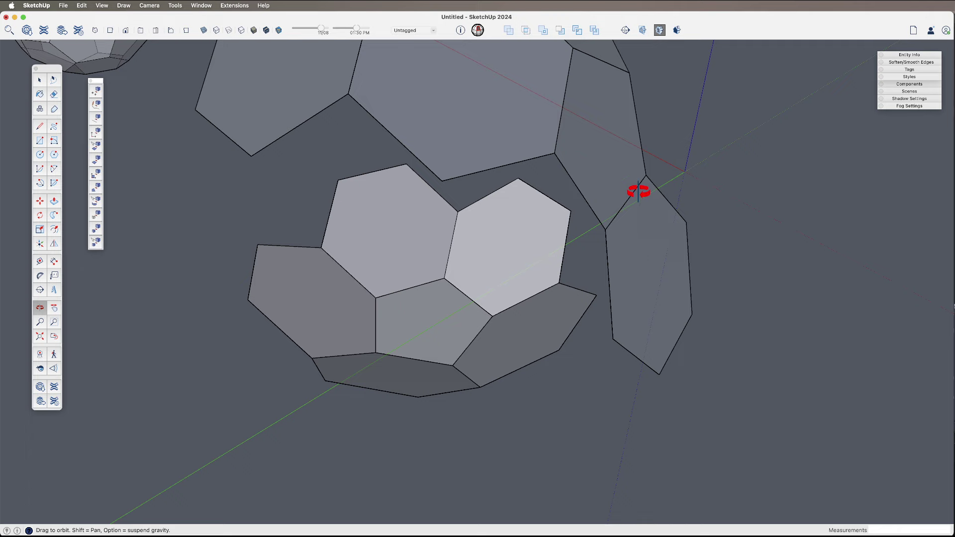
{"action": "middle_click_drag", "start_coordinate": [639, 191], "coordinate": [627, 275]}
{"action": "key", "text": "shift+x"}
{"action": "key", "text": "space"}
{"action": "double_click", "coordinate": [643, 248]}
{"action": "key", "text": "l"}
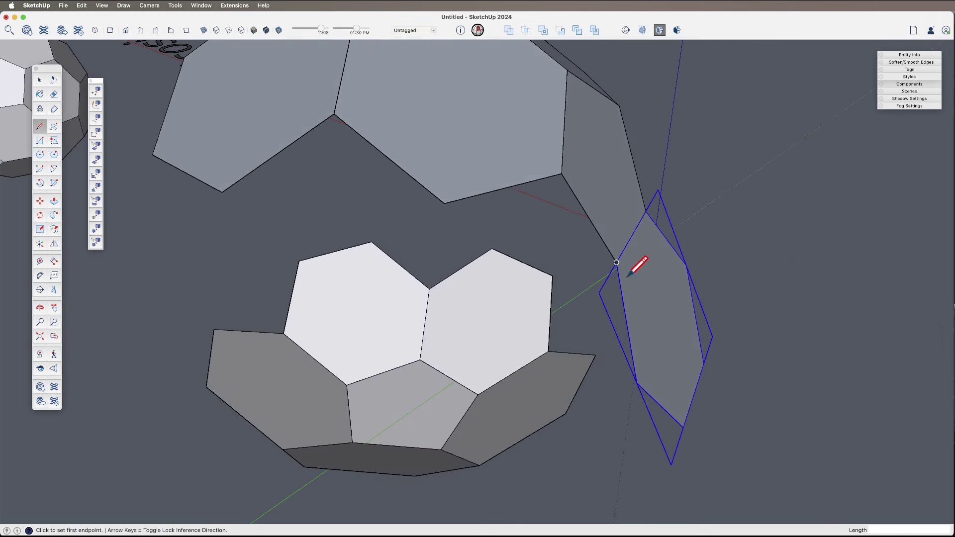
{"action": "left_click", "coordinate": [596, 355]}
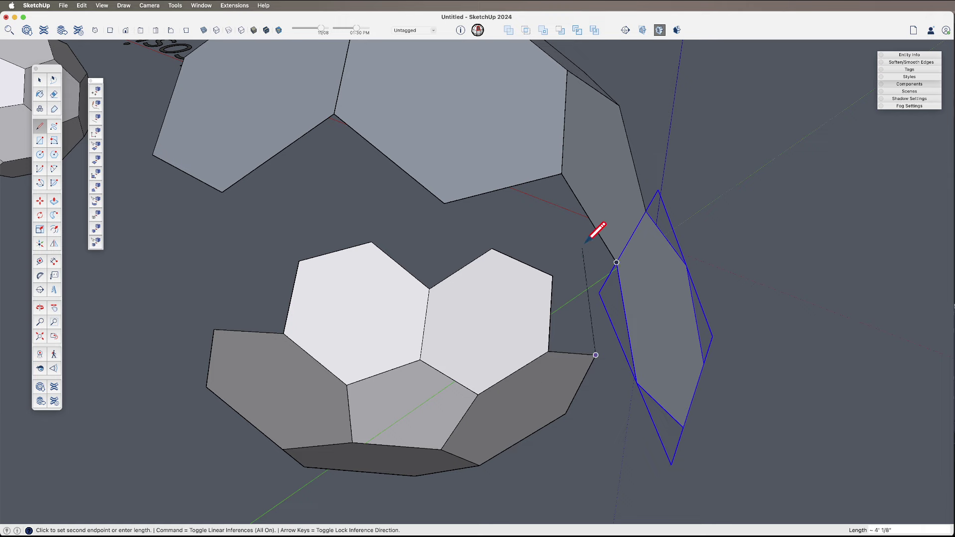
{"action": "left_click", "coordinate": [624, 69]}
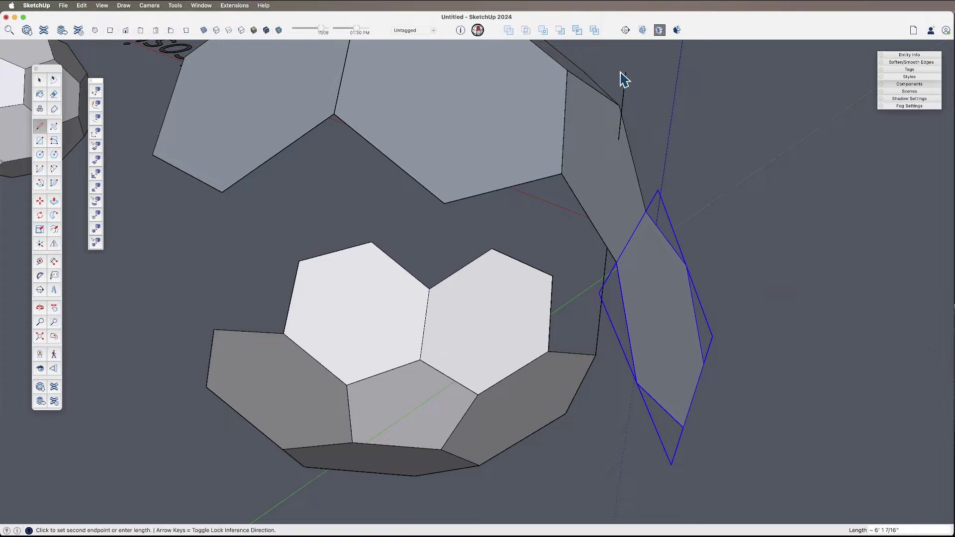
{"action": "key", "text": "space"}
Fold the new hexagon about 37.4° around the edge it shares with the pentagon until its lowest corner meets the vertical guide line.
{"action": "key", "text": "q"}
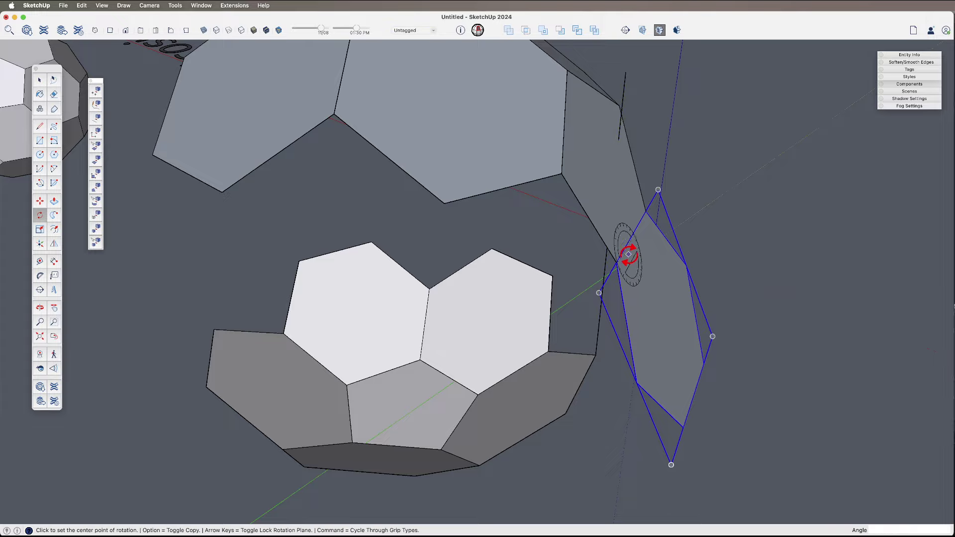
{"action": "middle_click_drag", "start_coordinate": [661, 343], "coordinate": [650, 342]}
{"action": "left_click_drag", "start_coordinate": [650, 341], "coordinate": [390, 292]}
{"action": "key", "text": "q"}
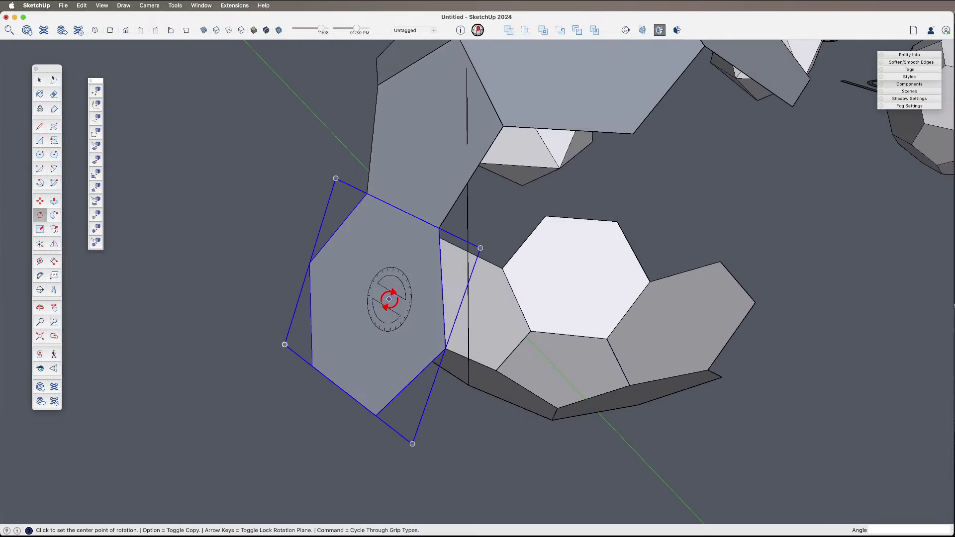
{"action": "left_click", "coordinate": [396, 212]}
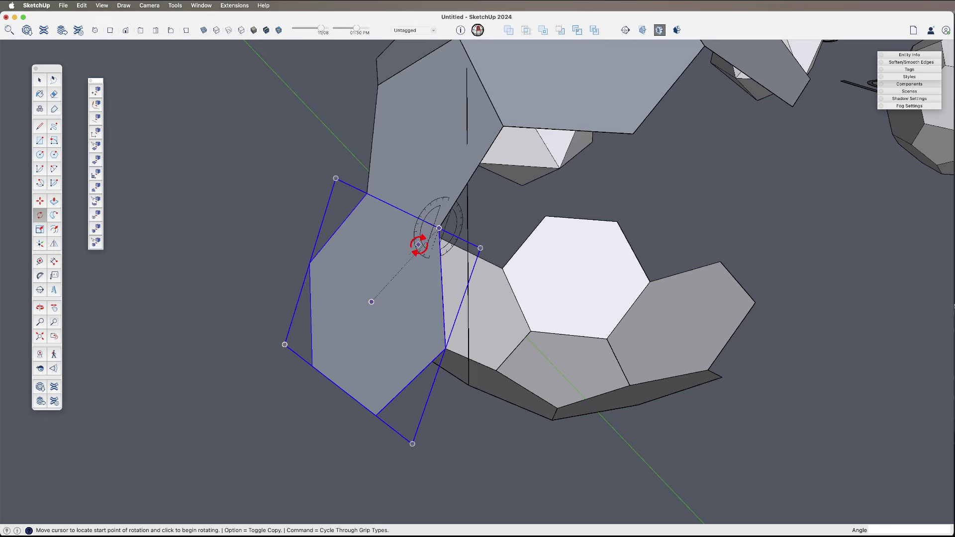
{"action": "left_click", "coordinate": [376, 415]}
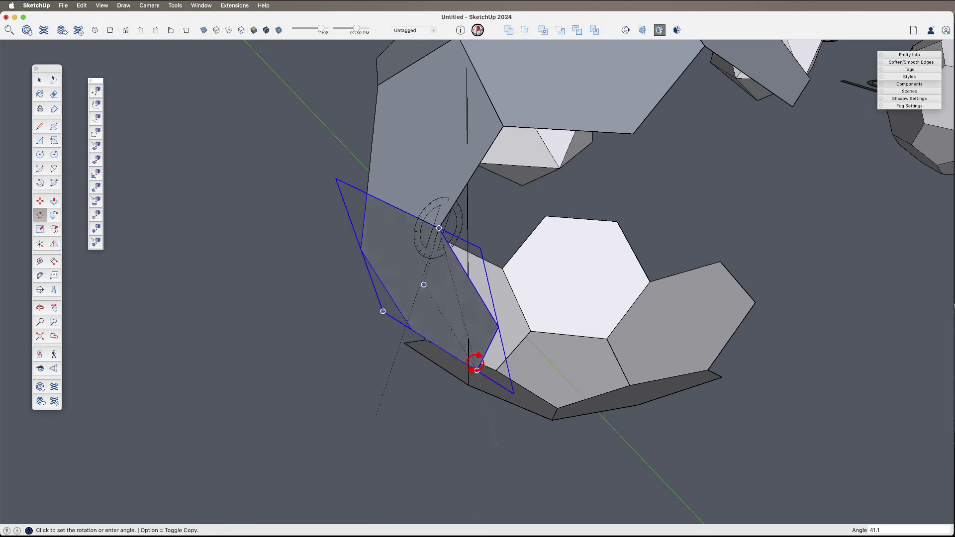
{"action": "scroll", "coordinate": [469, 375], "scroll_direction": "up", "scroll_amount": 2}
{"action": "scroll", "coordinate": [467, 378], "scroll_direction": "up", "scroll_amount": 4}
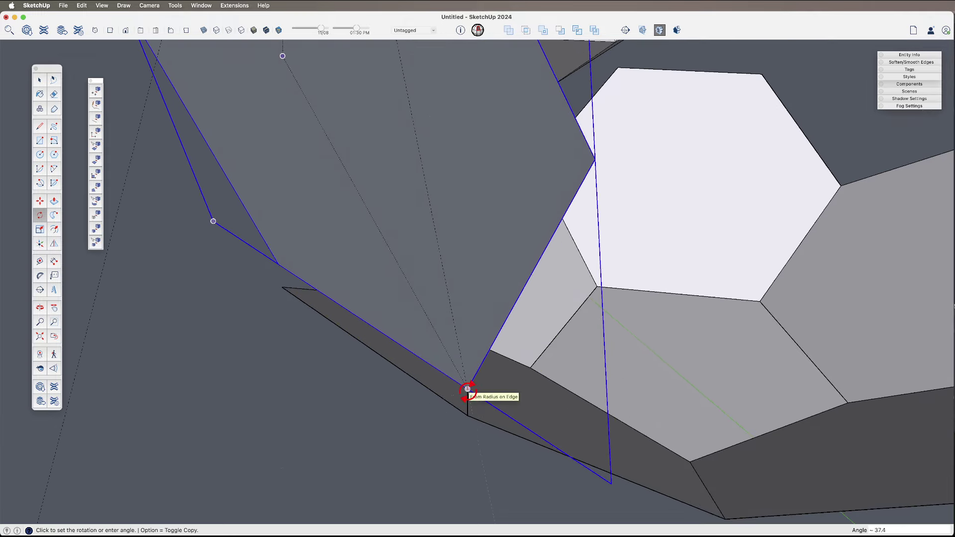
{"action": "left_click", "coordinate": [467, 390]}
{"action": "scroll", "coordinate": [467, 391], "scroll_direction": "down", "scroll_amount": 4}
{"action": "key", "text": "space"}
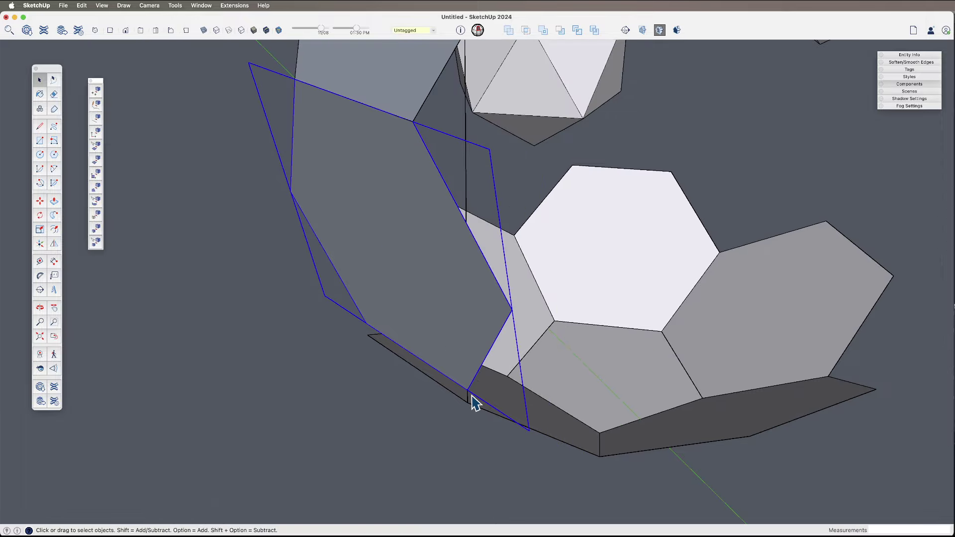
Erase the vertical guide line between the lower bowl's corner and the upper bowl.
{"action": "key", "text": "e"}
{"action": "left_click", "coordinate": [467, 396]}
{"action": "scroll", "coordinate": [469, 385], "scroll_direction": "down", "scroll_amount": 3}
{"action": "key", "text": "o"}
{"action": "left_click_drag", "start_coordinate": [473, 383], "coordinate": [924, 355]}
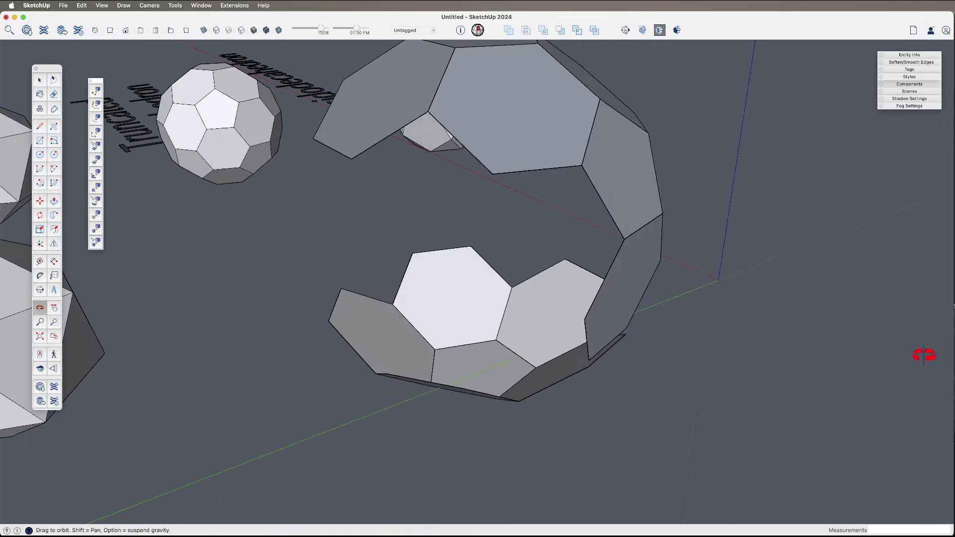
Move the upper bowl with its attached pentagon and hexagon about 2 1/4" so the hexagon's lower corner meets the lower bowl's corner.
{"action": "left_click_drag", "start_coordinate": [631, 312], "coordinate": [765, 330]}
{"action": "scroll", "coordinate": [741, 327], "scroll_direction": "down", "scroll_amount": 4}
{"action": "left_click_drag", "start_coordinate": [636, 321], "coordinate": [734, 248]}
{"action": "key", "text": "space"}
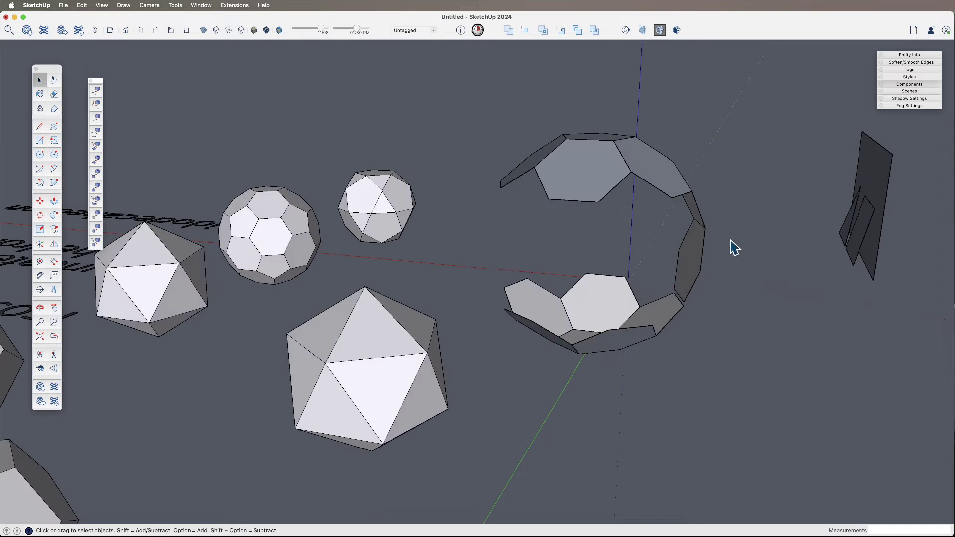
{"action": "left_click_drag", "start_coordinate": [580, 145], "coordinate": [500, 128]}
{"action": "middle_click_drag", "start_coordinate": [641, 261], "coordinate": [487, 333]}
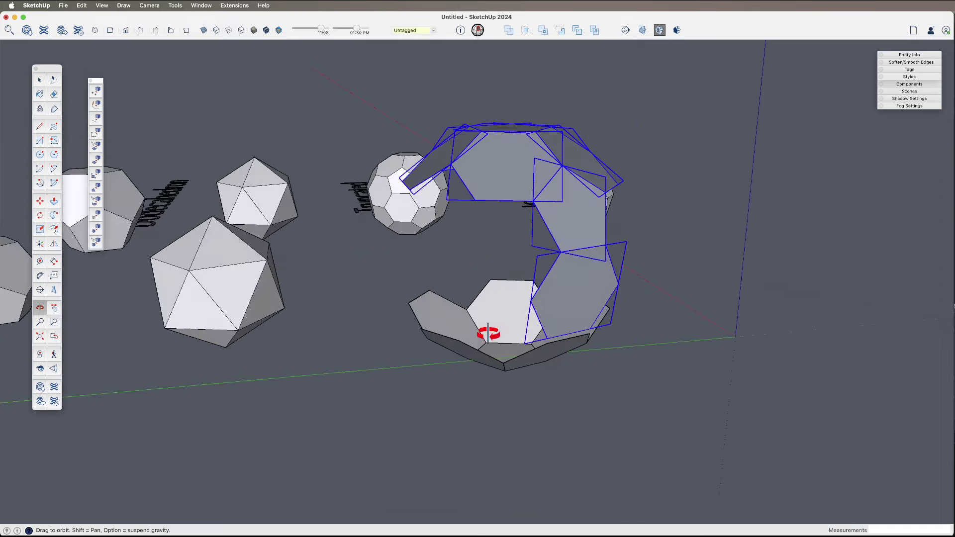
{"action": "scroll", "coordinate": [574, 293], "scroll_direction": "up", "scroll_amount": 5}
{"action": "middle_click_drag", "start_coordinate": [574, 294], "coordinate": [589, 308]}
{"action": "scroll", "coordinate": [589, 308], "scroll_direction": "up", "scroll_amount": 3}
{"action": "key", "text": "m"}
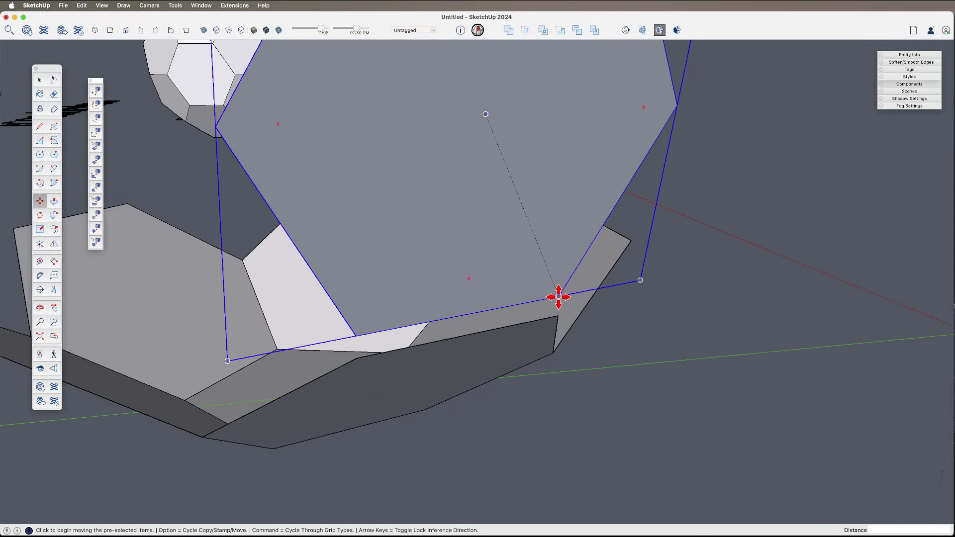
{"action": "scroll", "coordinate": [558, 297], "scroll_direction": "down", "scroll_amount": 2}
{"action": "scroll", "coordinate": [530, 381], "scroll_direction": "down", "scroll_amount": 5}
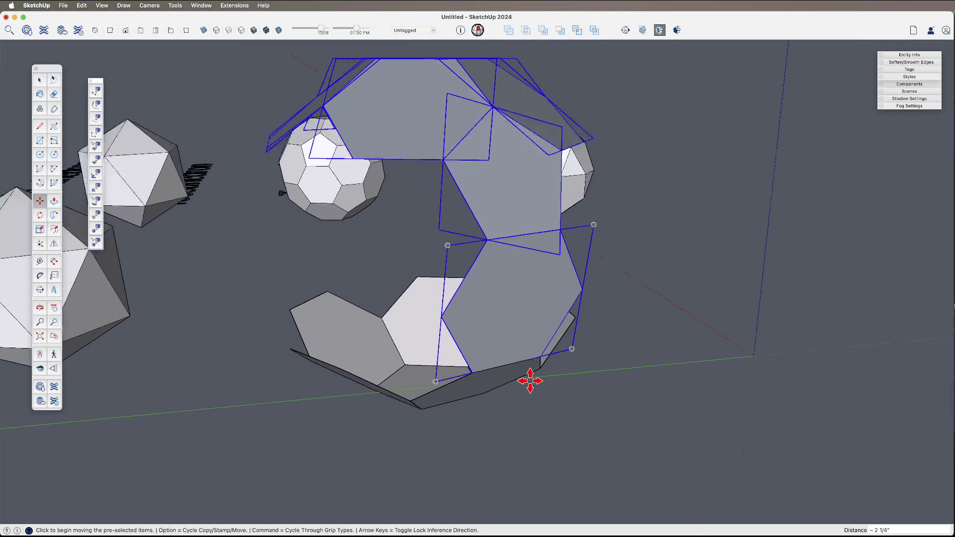
Copy the side pentagon and hexagon by rotating them 72° about the top pentagon's center, making 4 copies around the bowls.
{"action": "scroll", "coordinate": [530, 381], "scroll_direction": "down", "scroll_amount": 3}
{"action": "key", "text": "space"}
{"action": "left_click", "coordinate": [515, 319]}
{"action": "middle_click_drag", "start_coordinate": [519, 263], "coordinate": [636, 359]}
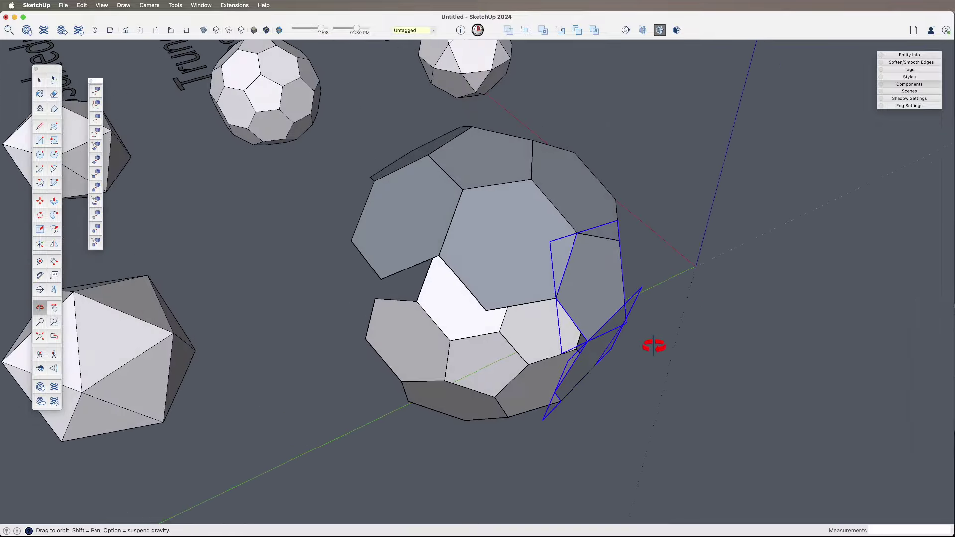
{"action": "middle_click_drag", "start_coordinate": [589, 246], "coordinate": [586, 294]}
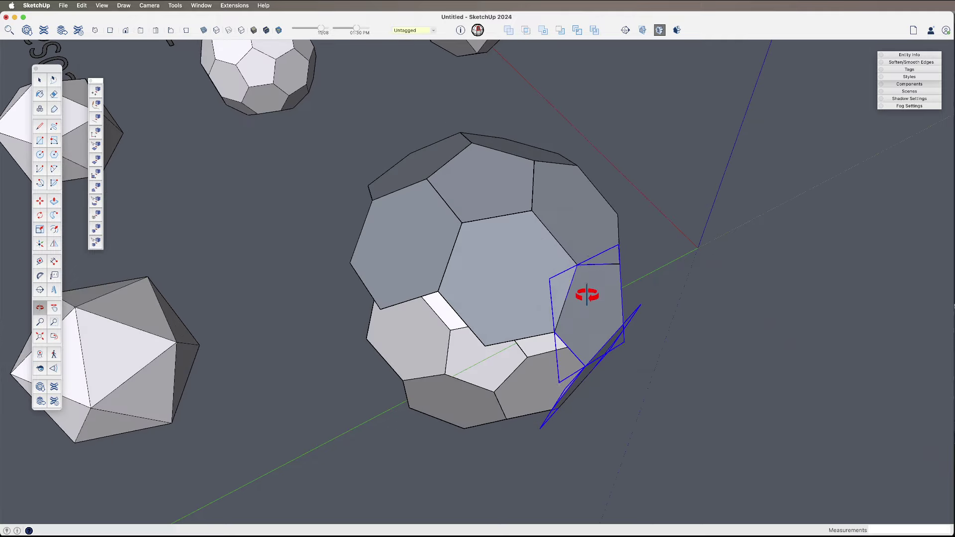
{"action": "key", "text": "q"}
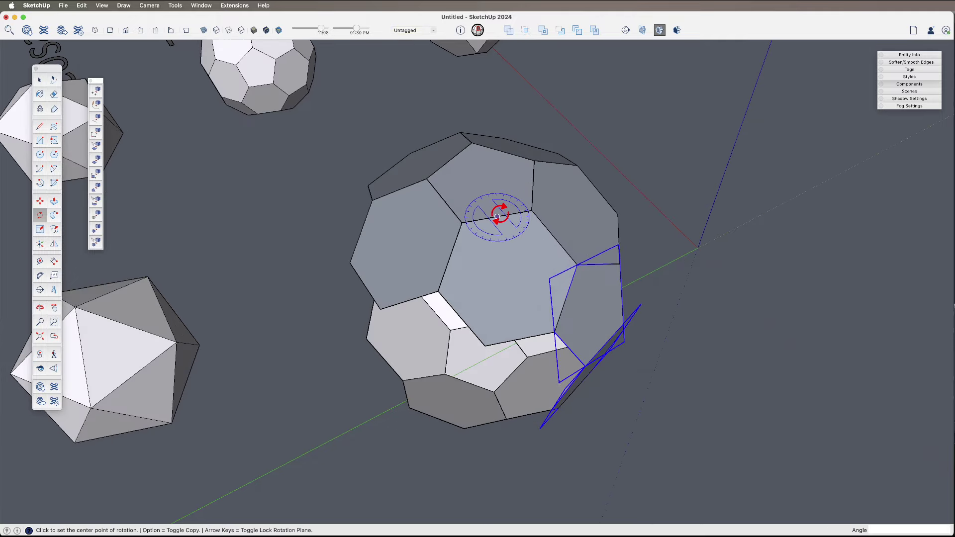
{"action": "middle_click_drag", "start_coordinate": [502, 213], "coordinate": [562, 264]}
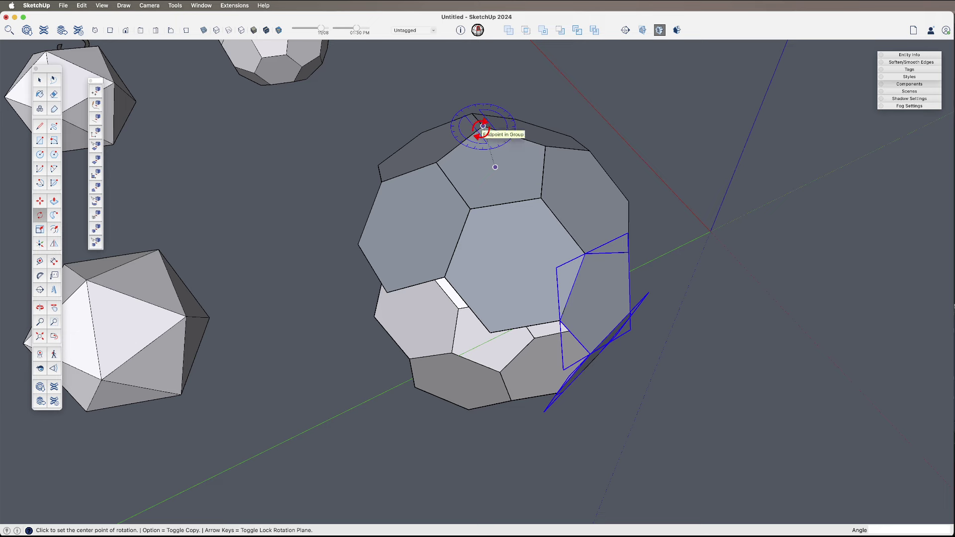
{"action": "left_click", "coordinate": [496, 168]}
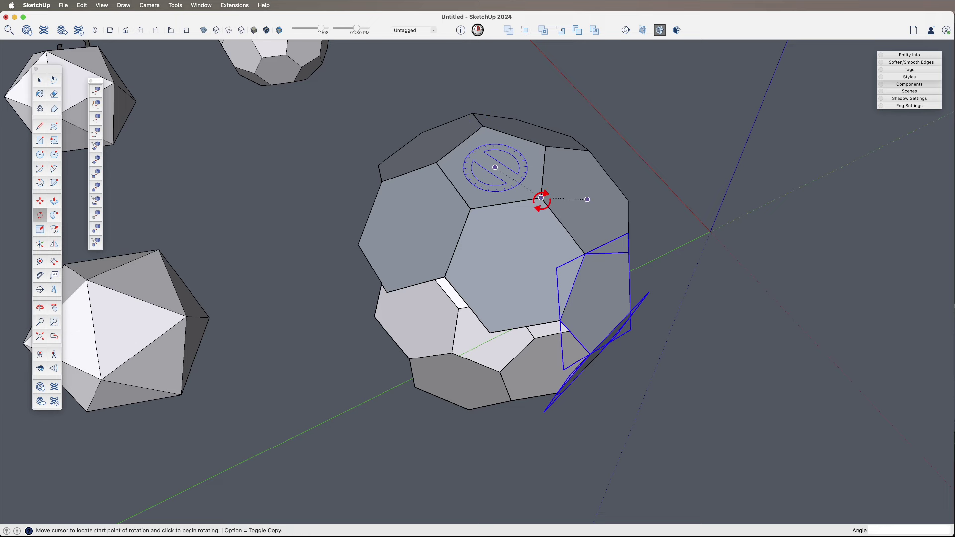
{"action": "left_click", "coordinate": [540, 198]}
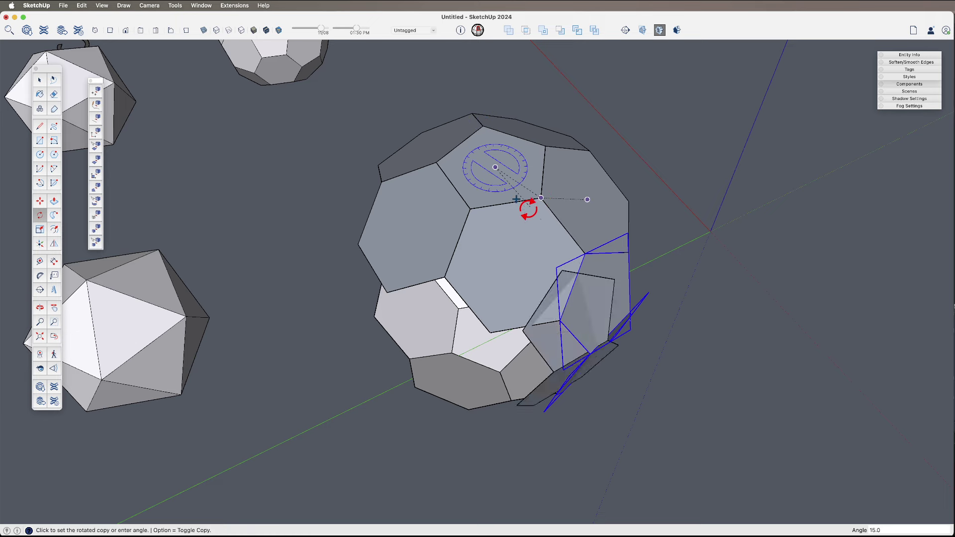
{"action": "left_click", "coordinate": [470, 208]}
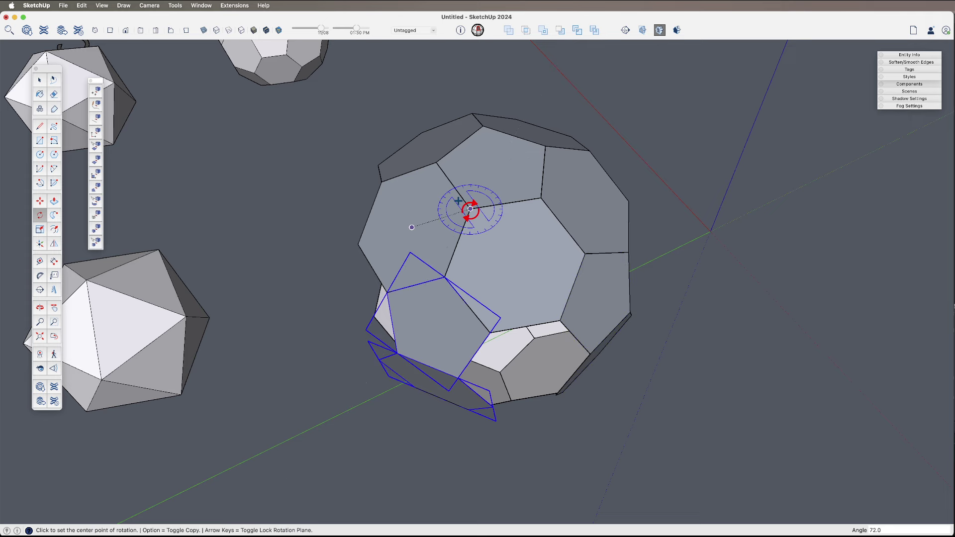
{"action": "type", "text": "4x"}
{"action": "key", "text": "Return"}
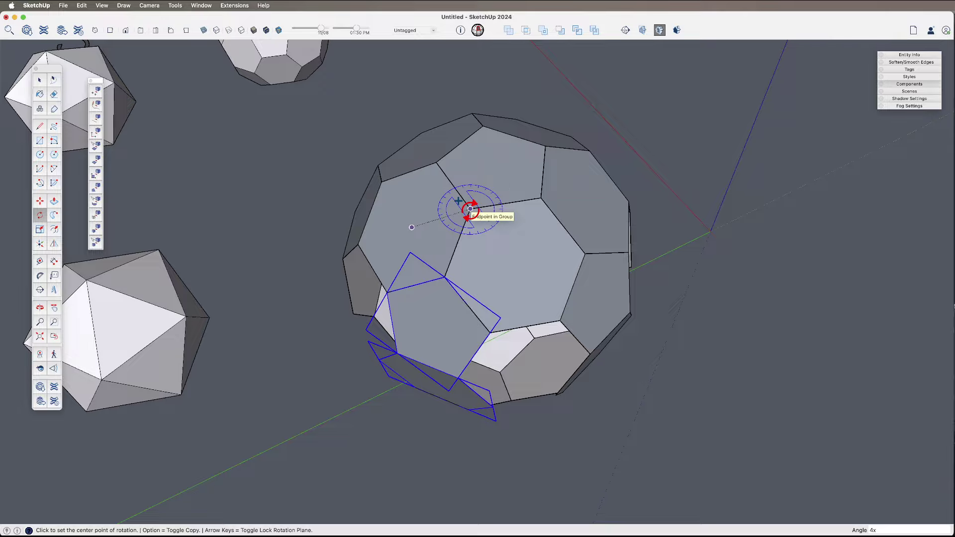
Select both bowls and all the side pentagons and hexagons, and explode them into loose geometry.
{"action": "middle_click_drag", "start_coordinate": [470, 209], "coordinate": [571, 112]}
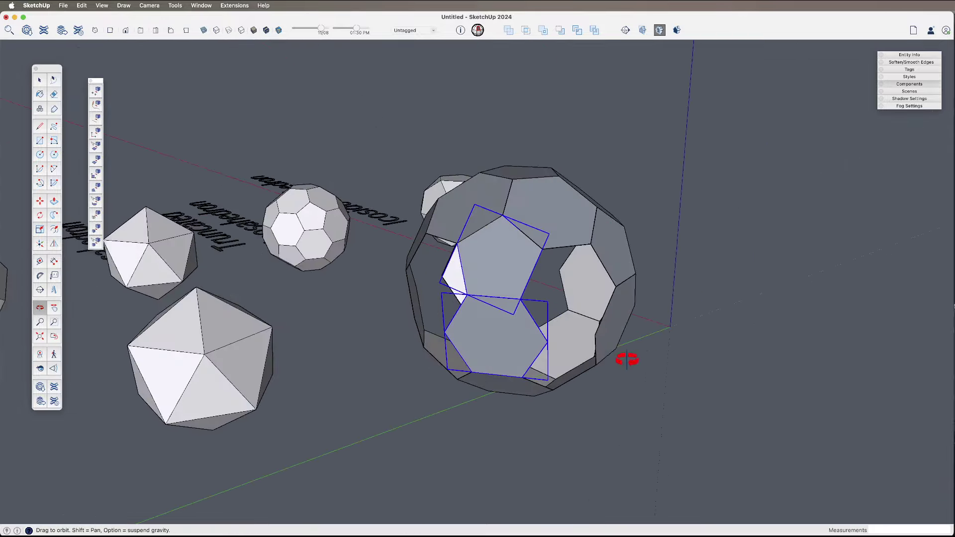
{"action": "scroll", "coordinate": [589, 335], "scroll_direction": "up", "scroll_amount": 3}
{"action": "scroll", "coordinate": [589, 336], "scroll_direction": "up", "scroll_amount": 2}
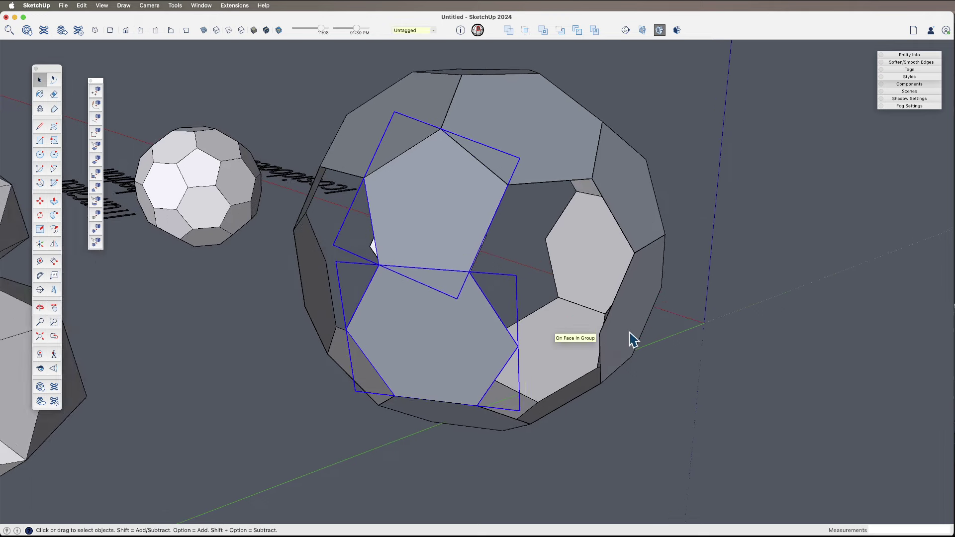
{"action": "scroll", "coordinate": [571, 334], "scroll_direction": "down", "scroll_amount": 5}
{"action": "middle_click_drag", "start_coordinate": [572, 334], "coordinate": [507, 271]}
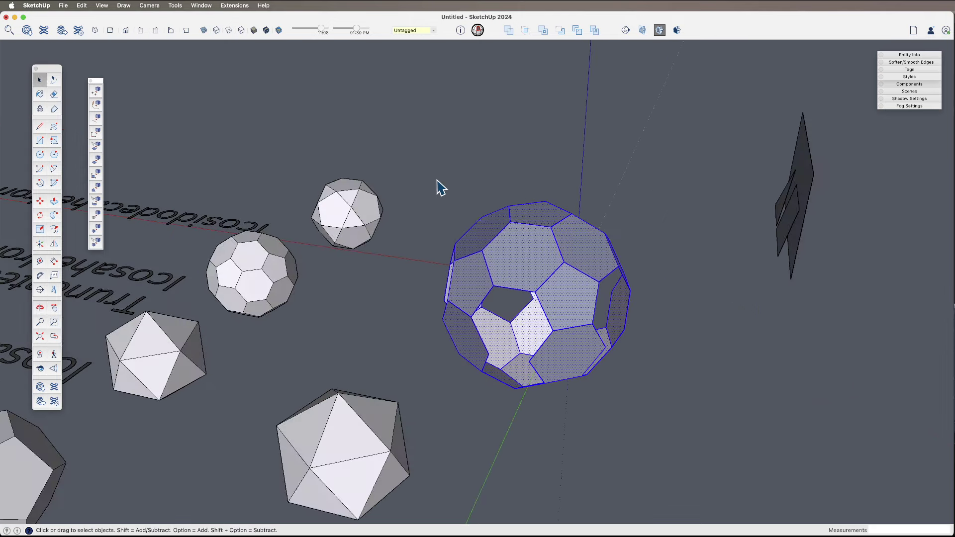
Draw the missing edge across the side opening to close a hexagon face and the pentagon face below it.
{"action": "scroll", "coordinate": [575, 339], "scroll_direction": "up", "scroll_amount": 2}
{"action": "key", "text": "l"}
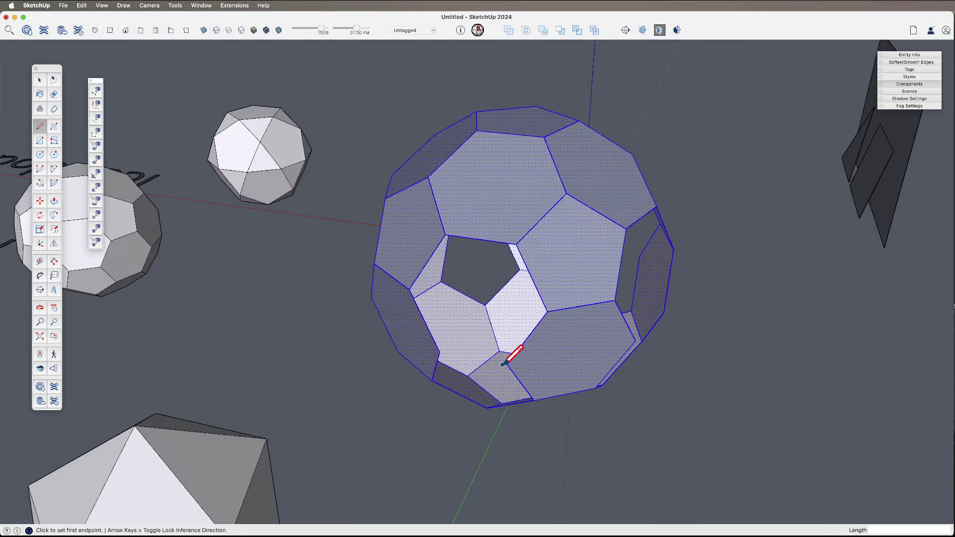
{"action": "left_click", "coordinate": [507, 364]}
{"action": "left_click", "coordinate": [440, 352]}
{"action": "key", "text": "space"}
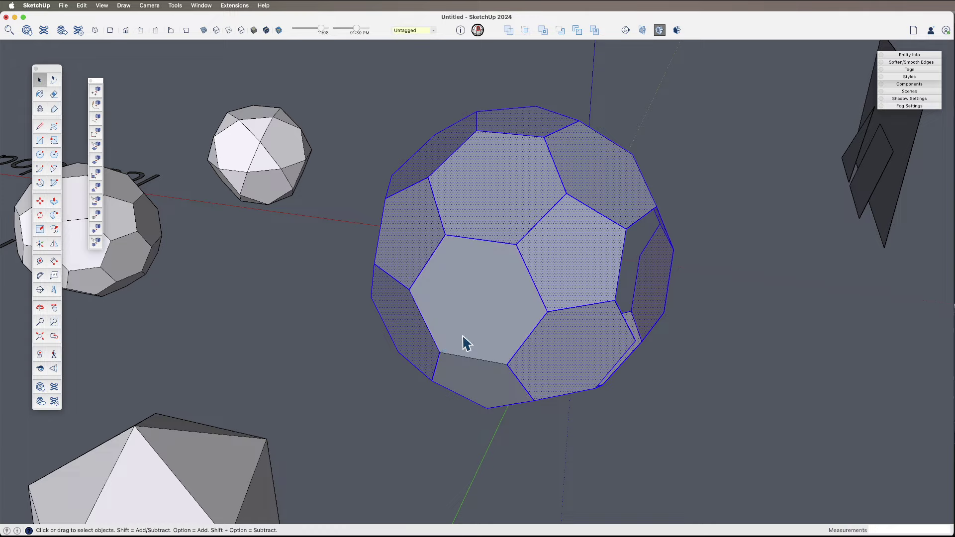
Rotate-copy the new hexagon and pentagon faces about the top pentagon's center, making 4 copies to close the remaining openings.
{"action": "left_click", "coordinate": [465, 340]}
{"action": "scroll", "coordinate": [471, 348], "scroll_direction": "down", "scroll_amount": 3}
{"action": "middle_click_drag", "start_coordinate": [466, 297], "coordinate": [526, 431]}
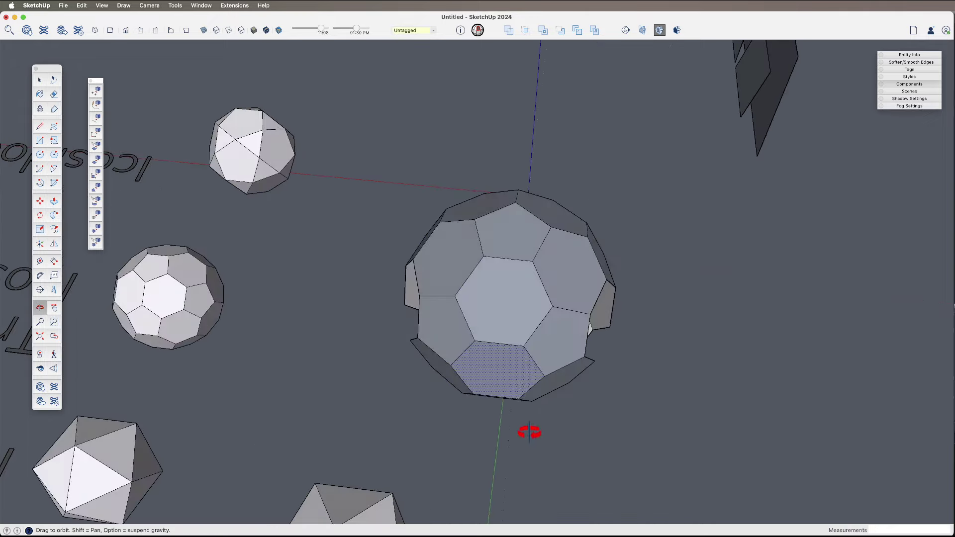
{"action": "key", "text": "q"}
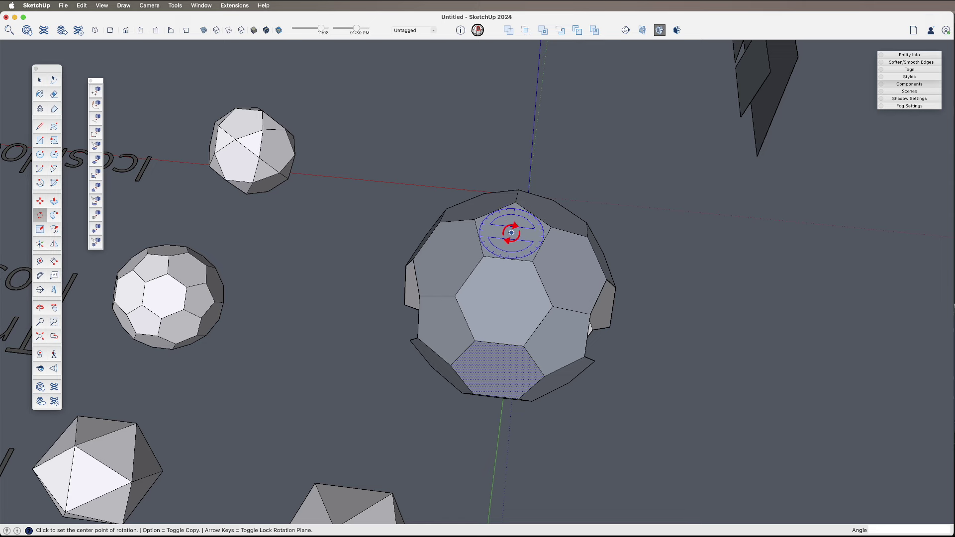
{"action": "left_click", "coordinate": [511, 232]}
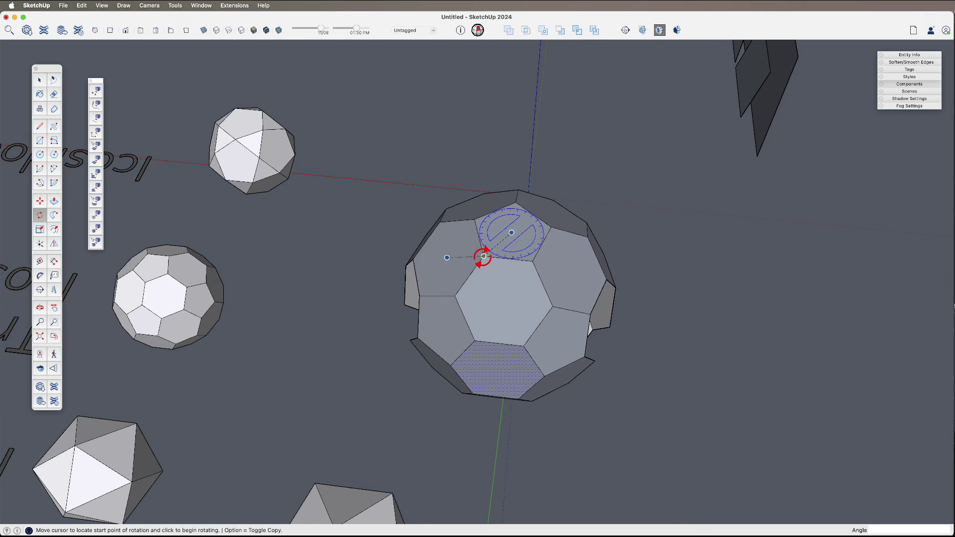
{"action": "left_click", "coordinate": [483, 256]}
{"action": "left_click", "coordinate": [475, 220]}
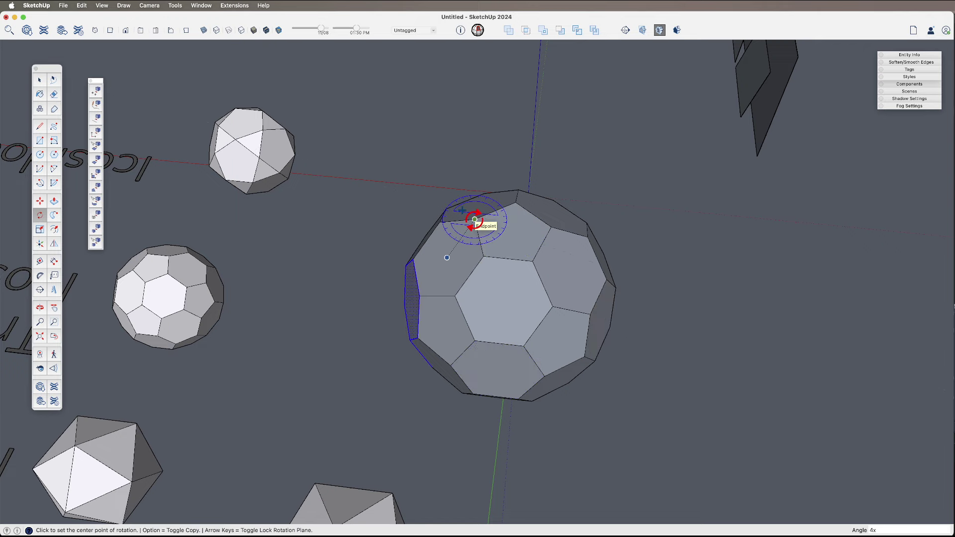
Select the entire closed truncated icosahedron and make it a group.
{"action": "middle_click_drag", "start_coordinate": [511, 319], "coordinate": [501, 336]}
{"action": "left_click_drag", "start_coordinate": [372, 308], "coordinate": [386, 249]}
{"action": "key", "text": "space"}
{"action": "left_click", "coordinate": [387, 248]}
{"action": "key", "text": "super+g"}
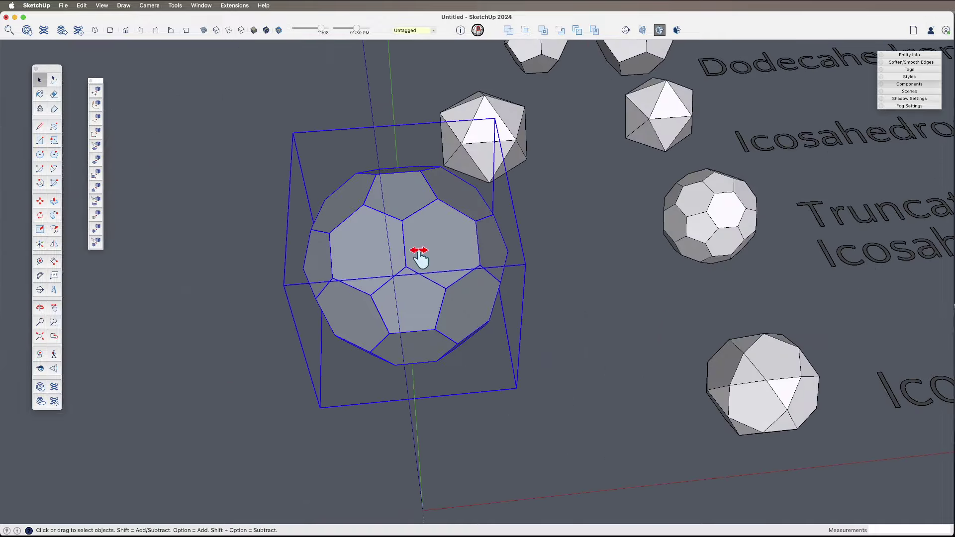
Check the group with Solid Inspector, fix its reversed faces, and close the inspector.
{"action": "middle_click_drag", "start_coordinate": [417, 256], "coordinate": [350, 198]}
{"action": "left_click", "coordinate": [478, 31]}
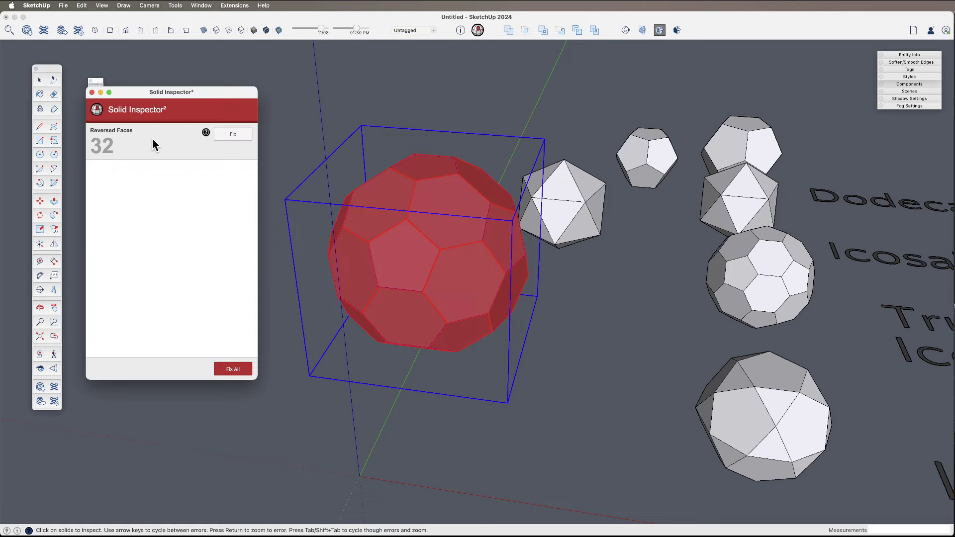
{"action": "left_click", "coordinate": [233, 133]}
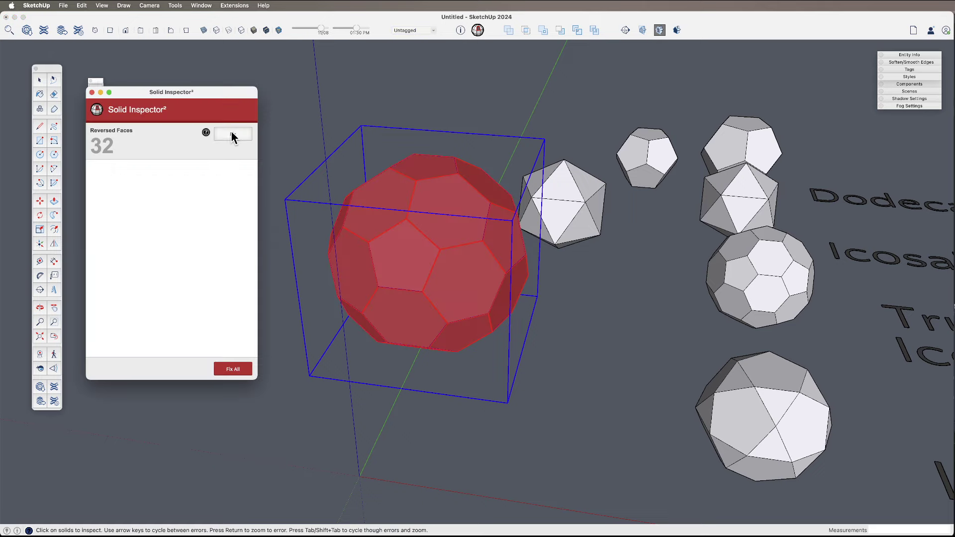
{"action": "left_click", "coordinate": [91, 94]}
Scale the truncated icosahedron group down uniformly to about 0.51.
{"action": "middle_click_drag", "start_coordinate": [299, 358], "coordinate": [697, 365]}
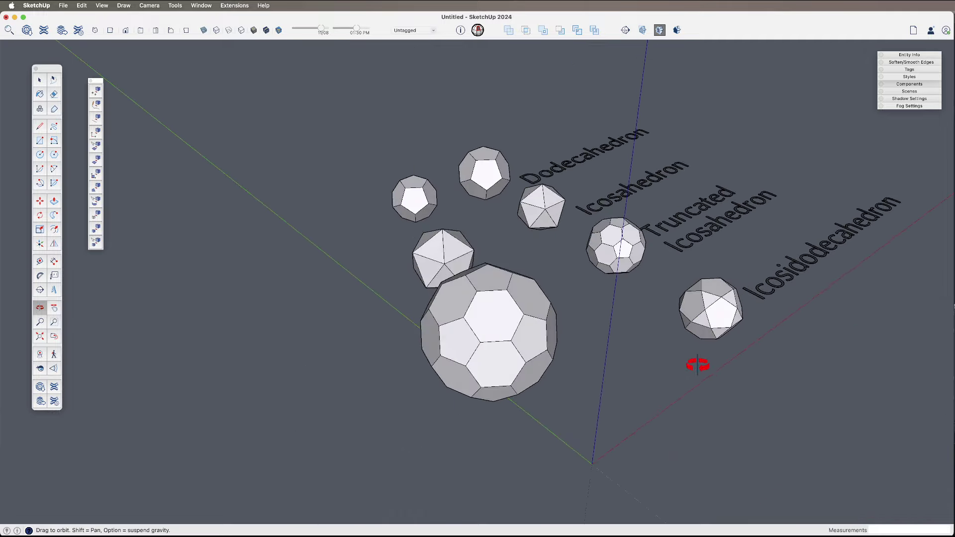
{"action": "middle_click_drag", "start_coordinate": [474, 323], "coordinate": [419, 312]}
{"action": "left_click", "coordinate": [375, 320]}
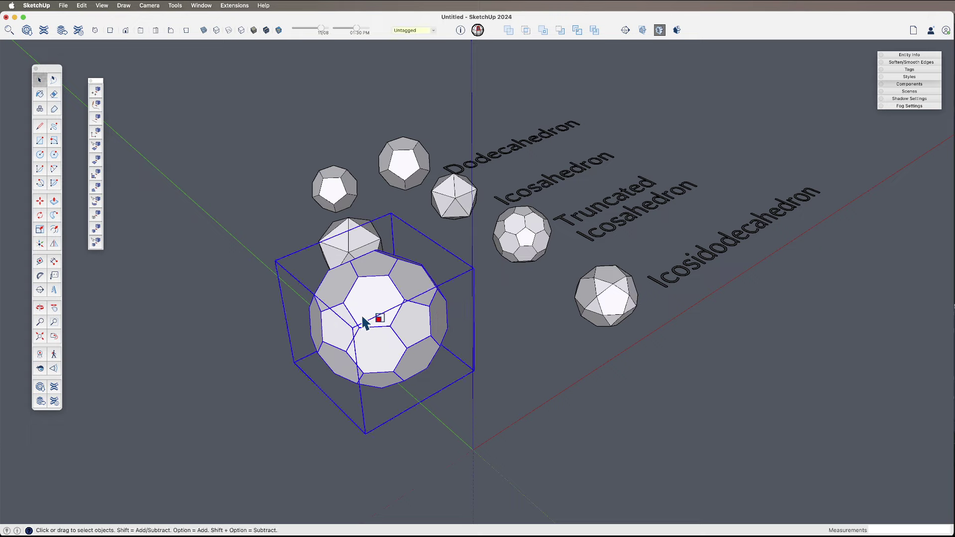
{"action": "key", "text": "s"}
{"action": "left_click", "coordinate": [275, 261]}
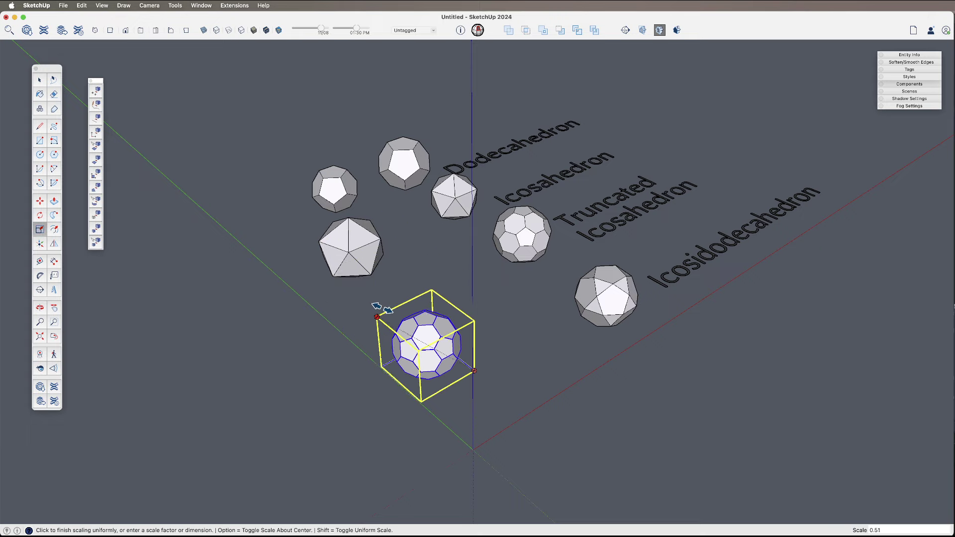
{"action": "left_click", "coordinate": [379, 311]}
Move the scaled truncated icosahedron about 6' 2 11/16" to sit beside the larger icosahedron.
{"action": "middle_click_drag", "start_coordinate": [379, 311], "coordinate": [512, 398]}
{"action": "key", "text": "m"}
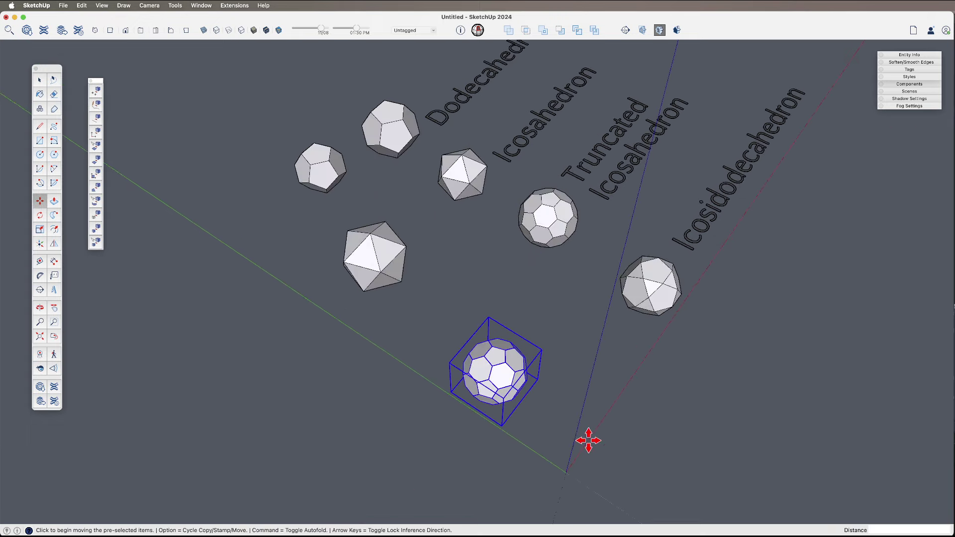
{"action": "left_click", "coordinate": [536, 352]}
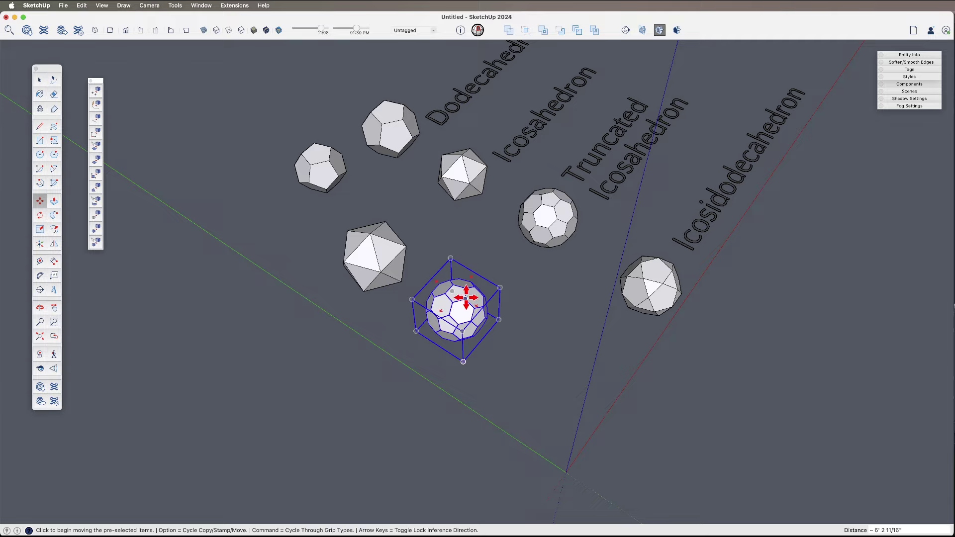
{"action": "middle_click_drag", "start_coordinate": [466, 299], "coordinate": [416, 294]}
{"action": "key", "text": "space"}
Deselect the truncated icosahedron and examine the row of labeled solids, closing in on the icosidodecahedron.
{"action": "scroll", "coordinate": [467, 346], "scroll_direction": "down", "scroll_amount": 5}
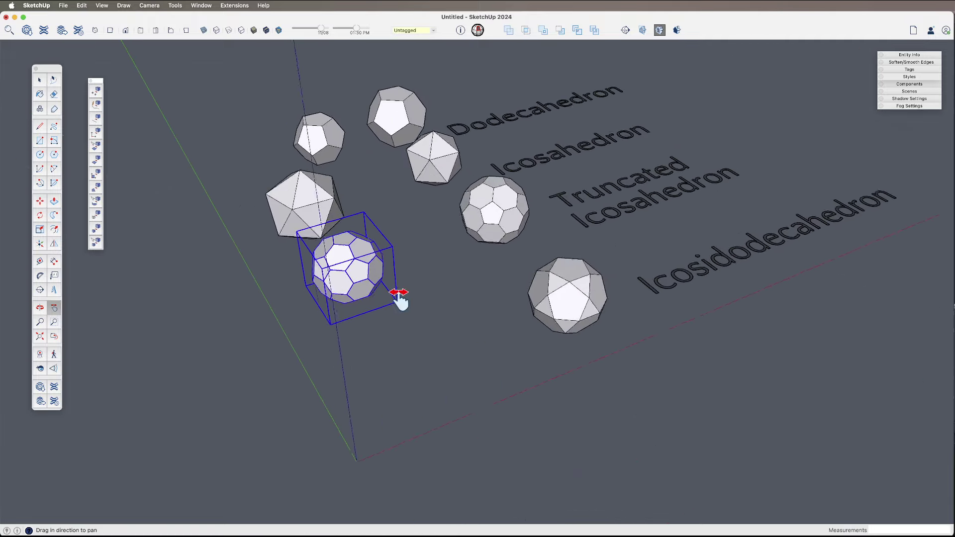
{"action": "scroll", "coordinate": [547, 296], "scroll_direction": "up", "scroll_amount": 3}
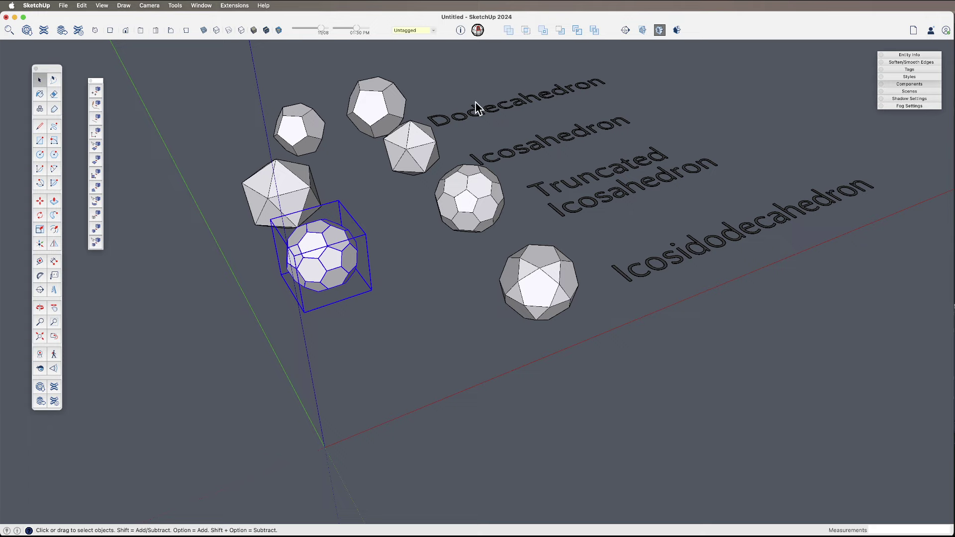
{"action": "middle_click_drag", "start_coordinate": [548, 259], "coordinate": [503, 282]}
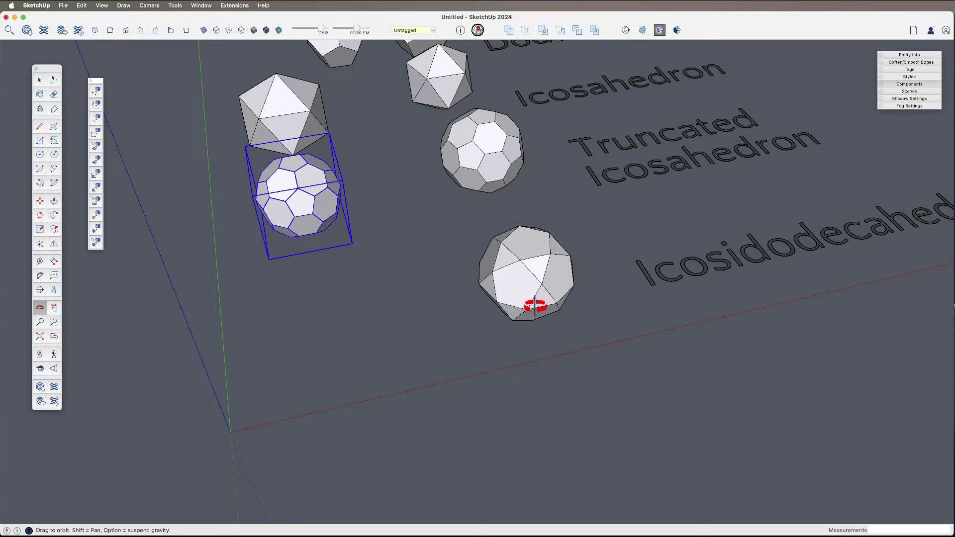
{"action": "left_click_drag", "start_coordinate": [534, 306], "coordinate": [541, 279]}
{"action": "scroll", "coordinate": [522, 281], "scroll_direction": "down", "scroll_amount": 3}
{"action": "key", "text": "space"}
{"action": "left_click", "coordinate": [402, 309]}
{"action": "key", "text": "h"}
{"action": "left_click_drag", "start_coordinate": [333, 254], "coordinate": [455, 303]}
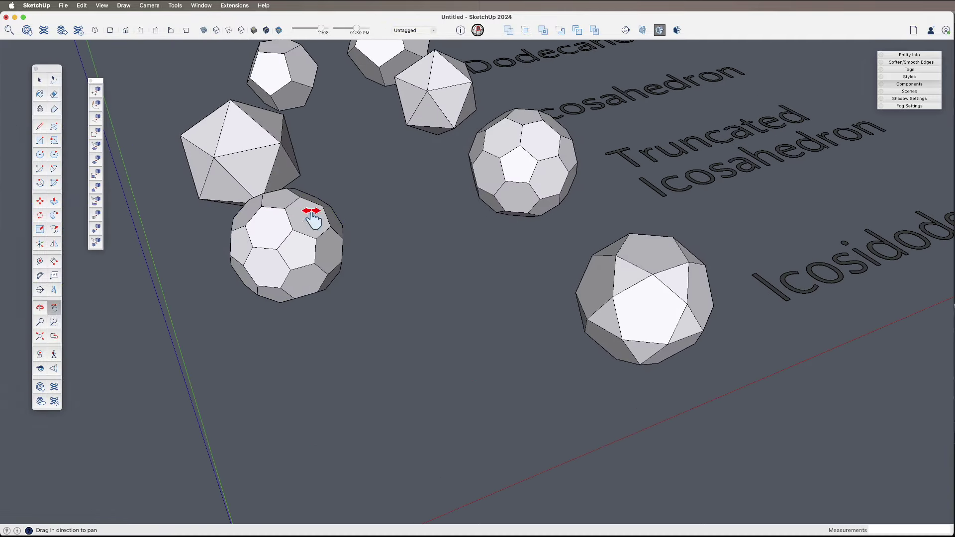
{"action": "scroll", "coordinate": [471, 351], "scroll_direction": "down", "scroll_amount": 3}
{"action": "left_click_drag", "start_coordinate": [469, 355], "coordinate": [431, 298]}
{"action": "key", "text": "o"}
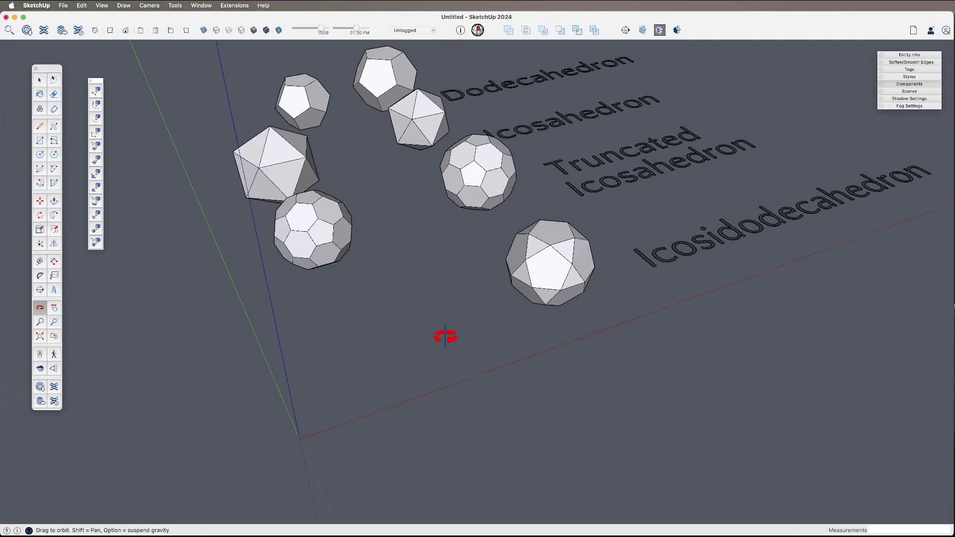
{"action": "scroll", "coordinate": [566, 285], "scroll_direction": "up", "scroll_amount": 8}
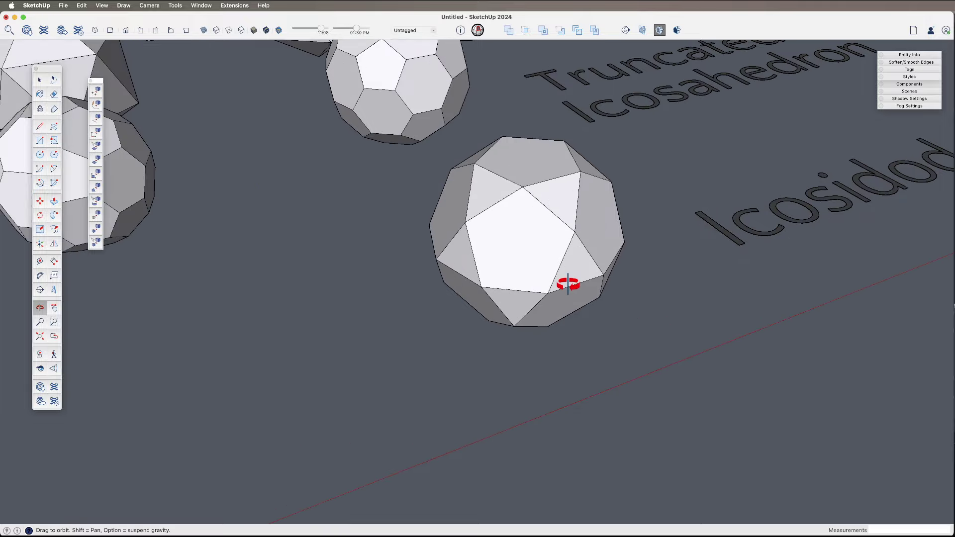
Examine the arrangement of pentagonal and triangular faces on the finished icosidodecahedron.
{"action": "middle_click_drag", "start_coordinate": [535, 325], "coordinate": [531, 356], "text": "shift"}
{"action": "middle_click_drag", "start_coordinate": [530, 355], "coordinate": [515, 306]}
{"action": "left_click_drag", "start_coordinate": [516, 307], "coordinate": [487, 390]}
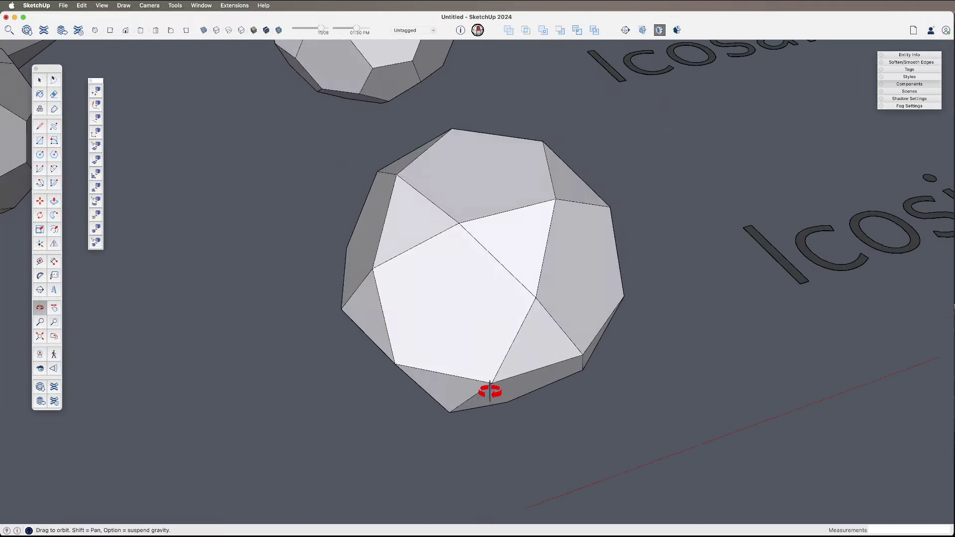
{"action": "key", "text": "space"}
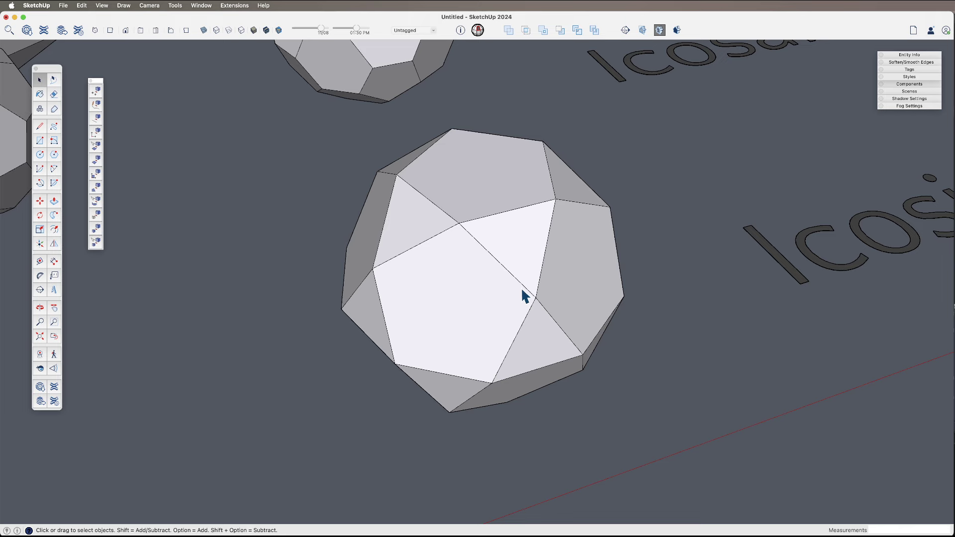
{"action": "left_click", "coordinate": [486, 189]}
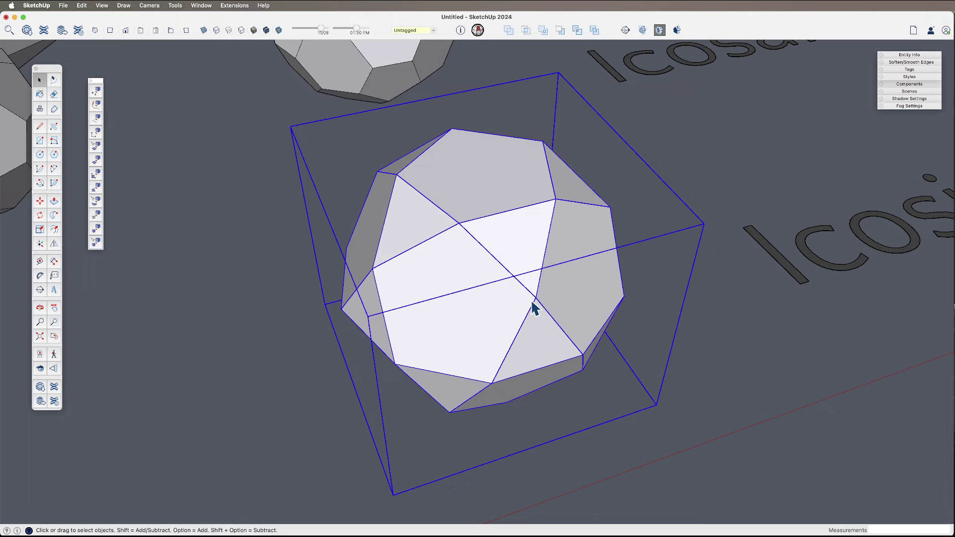
{"action": "scroll", "coordinate": [467, 271], "scroll_direction": "down", "scroll_amount": 5}
{"action": "mouse_move", "coordinate": [484, 304]}
{"action": "middle_mouse_down", "text": "shift"}
{"action": "mouse_move", "coordinate": [484, 242]}
{"action": "mouse_move", "coordinate": [479, 258]}
{"action": "mouse_move", "coordinate": [504, 260]}
{"action": "middle_mouse_up", "text": "shift"}
{"action": "scroll", "coordinate": [482, 254], "scroll_direction": "down", "scroll_amount": 4}
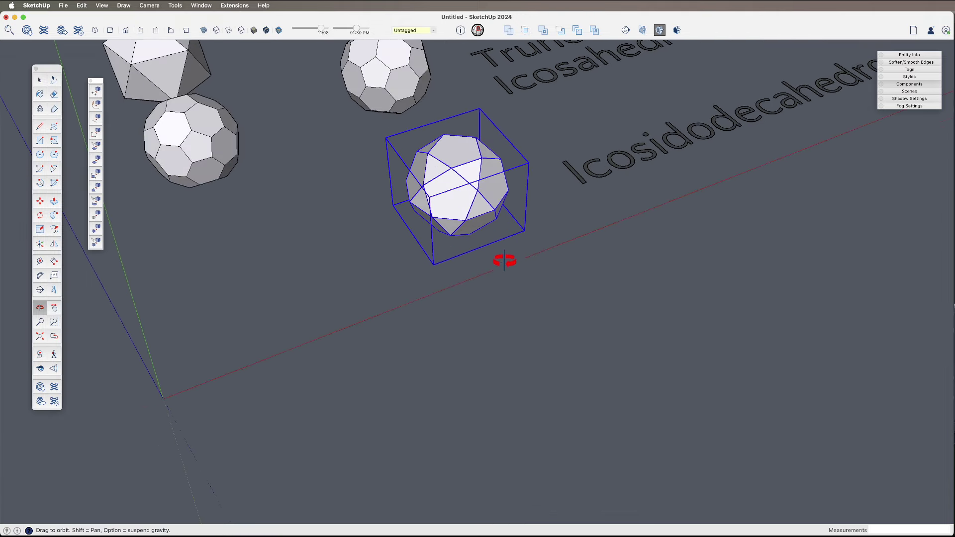
Draw a flat five-sided polygon on the ground in front of the icosidodecahedron and make it a group.
{"action": "left_click", "coordinate": [551, 384]}
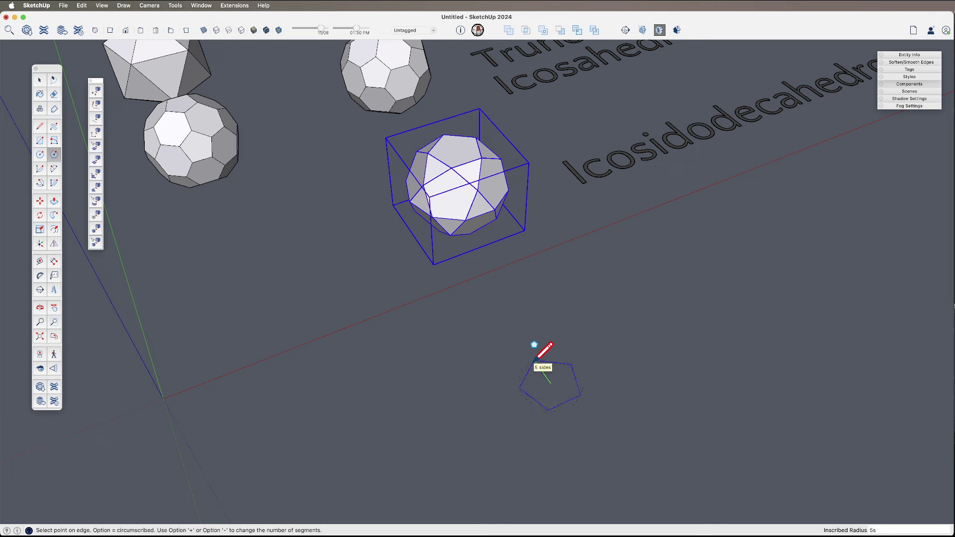
{"action": "key", "text": "Return"}
{"action": "left_click", "coordinate": [533, 358]}
{"action": "key", "text": "space"}
{"action": "double_click", "coordinate": [549, 391]}
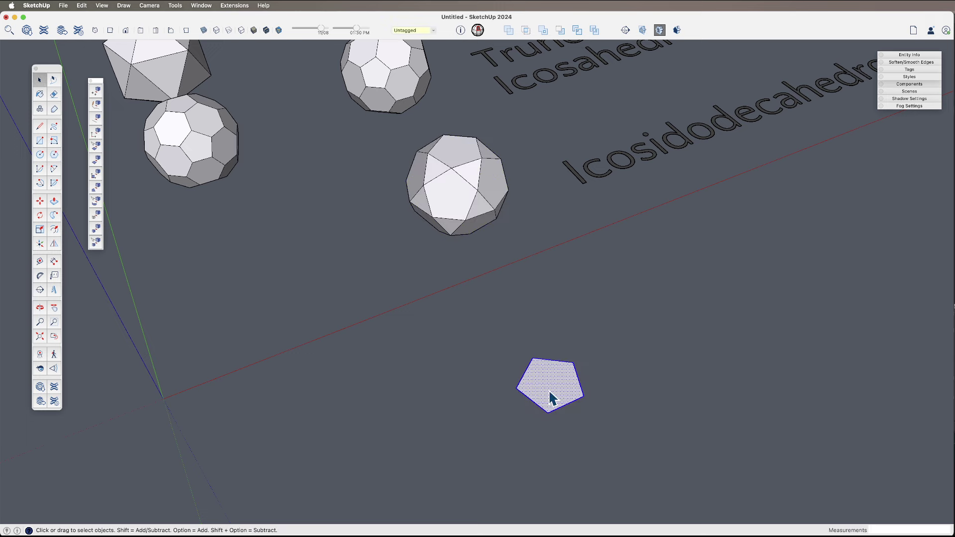
{"action": "key", "text": "super+g"}
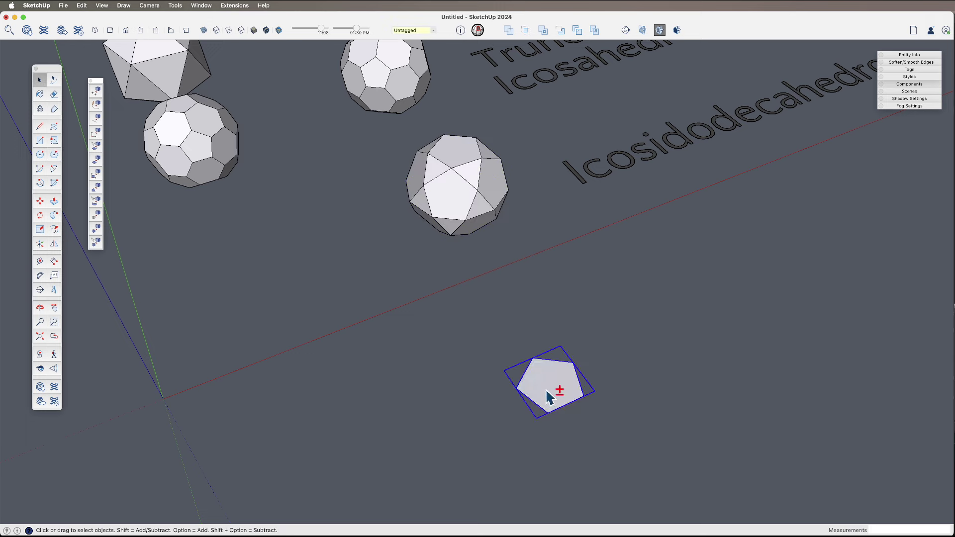
Mirror a copy of the pentagon group and move it so one of its corners touches a corner of the original.
{"action": "key", "text": "shift+f"}
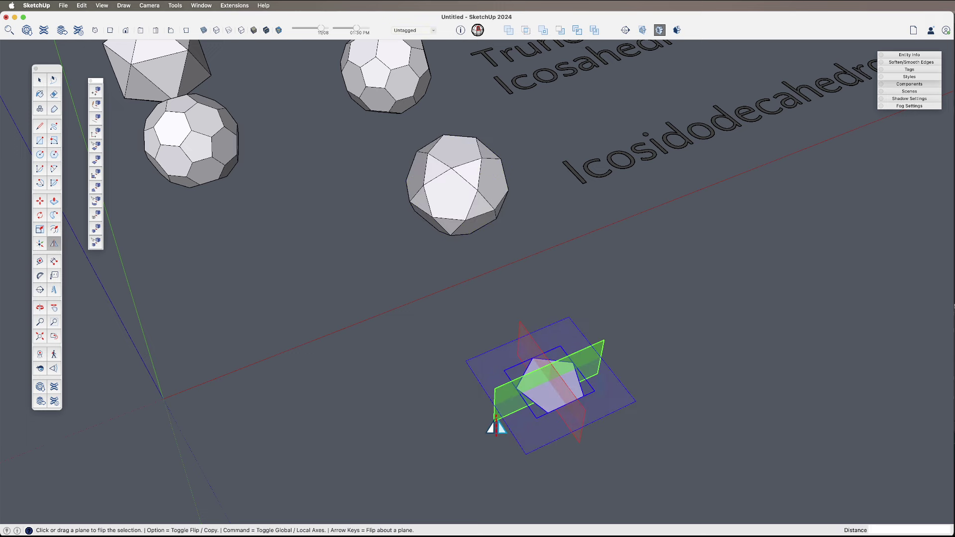
{"action": "key", "text": "alt"}
{"action": "left_click_drag", "start_coordinate": [497, 418], "coordinate": [481, 382]}
{"action": "key", "text": "m"}
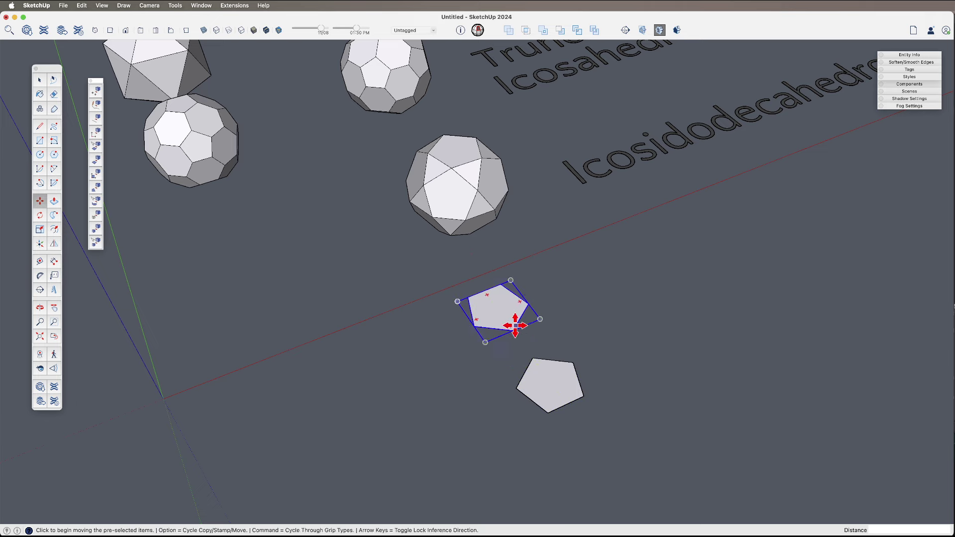
{"action": "left_click", "coordinate": [512, 331]}
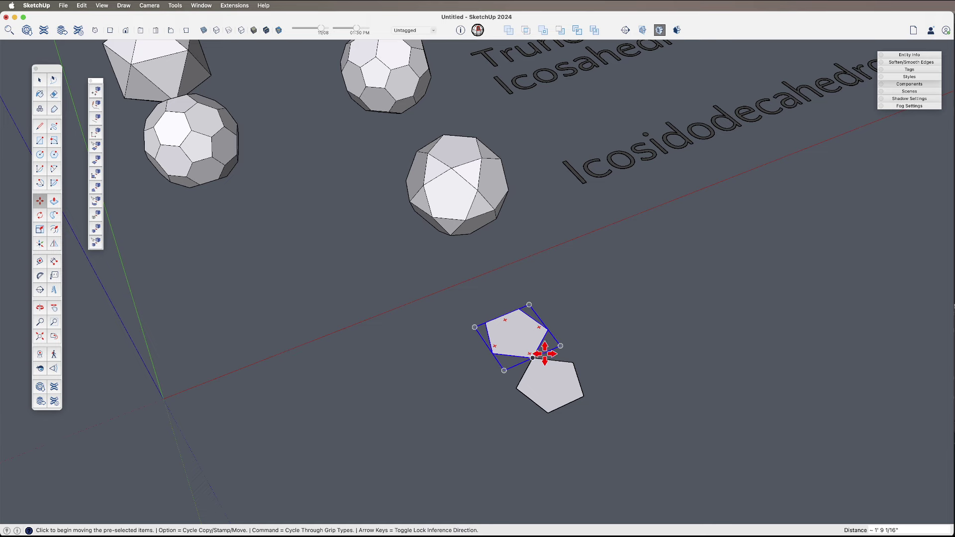
{"action": "scroll", "coordinate": [527, 363], "scroll_direction": "up", "scroll_amount": 3}
{"action": "middle_click_drag", "start_coordinate": [526, 363], "coordinate": [580, 341]}
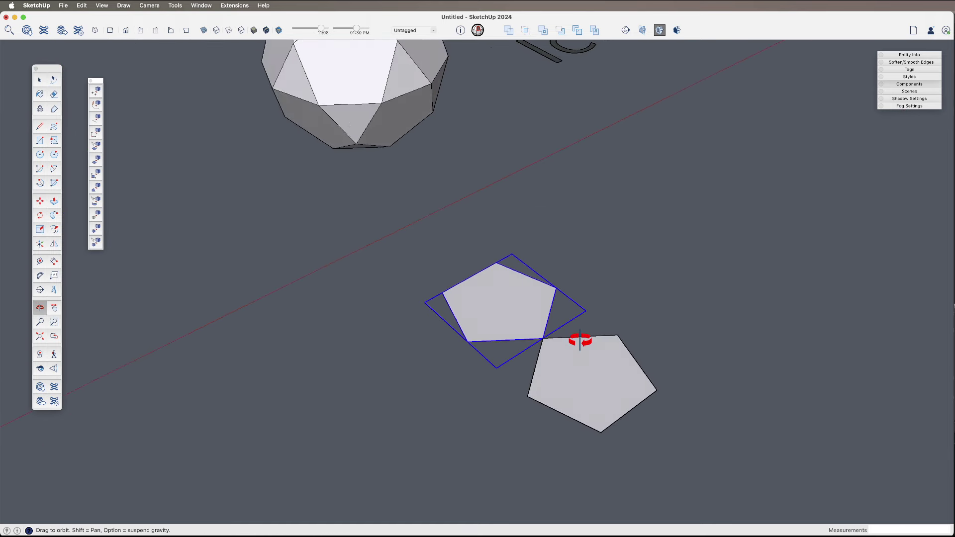
{"action": "key", "text": "q"}
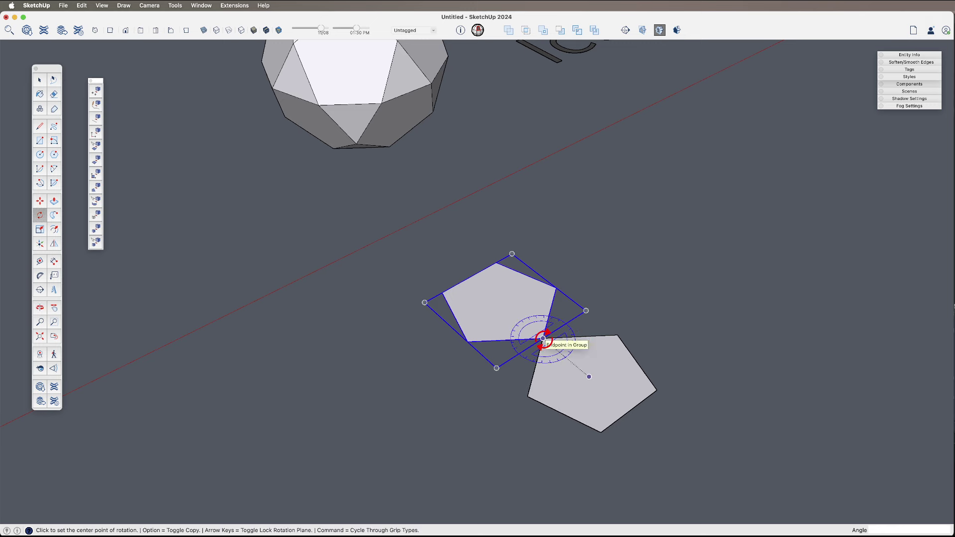
{"action": "left_click", "coordinate": [542, 338]}
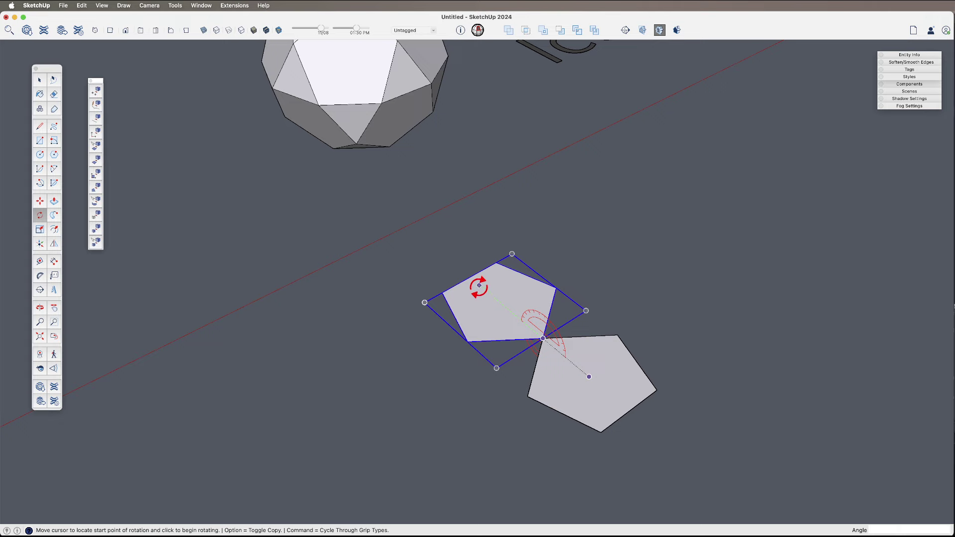
{"action": "left_click", "coordinate": [478, 286]}
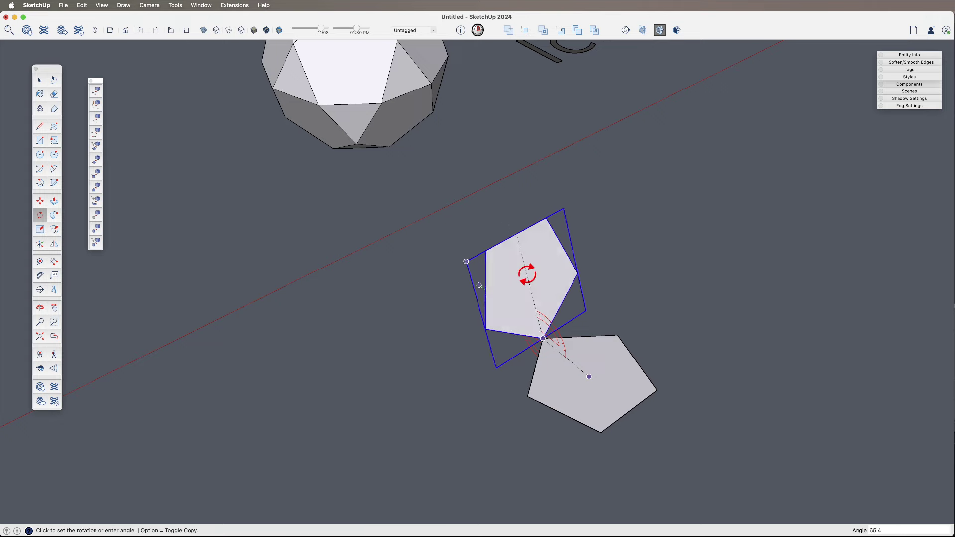
{"action": "left_click", "coordinate": [515, 268]}
{"action": "key", "text": "space"}
Examine how neighbouring pentagons and triangles meet at the vertices of the icosidodecahedron.
{"action": "scroll", "coordinate": [511, 350], "scroll_direction": "down", "scroll_amount": 3}
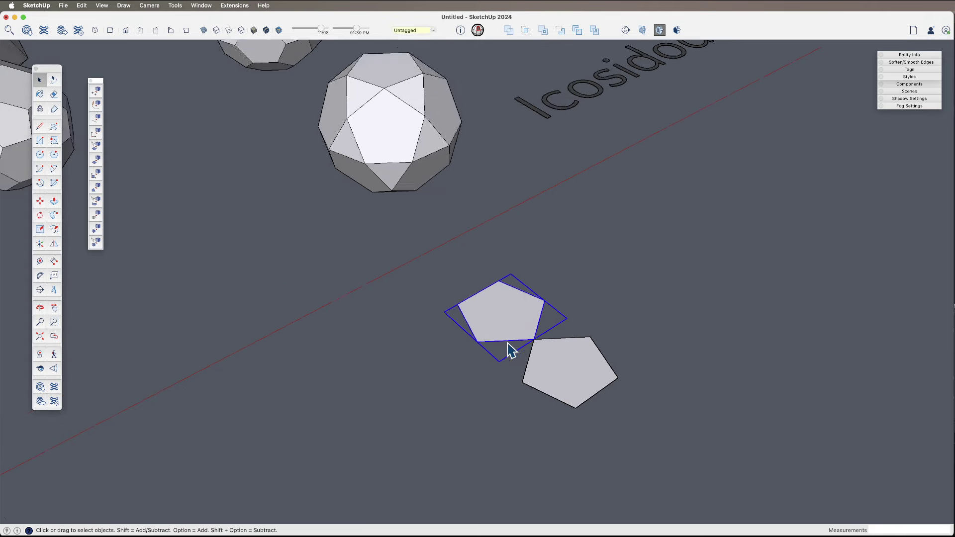
{"action": "key", "text": "o"}
{"action": "left_click_drag", "start_coordinate": [507, 343], "coordinate": [521, 392]}
{"action": "key", "text": "h"}
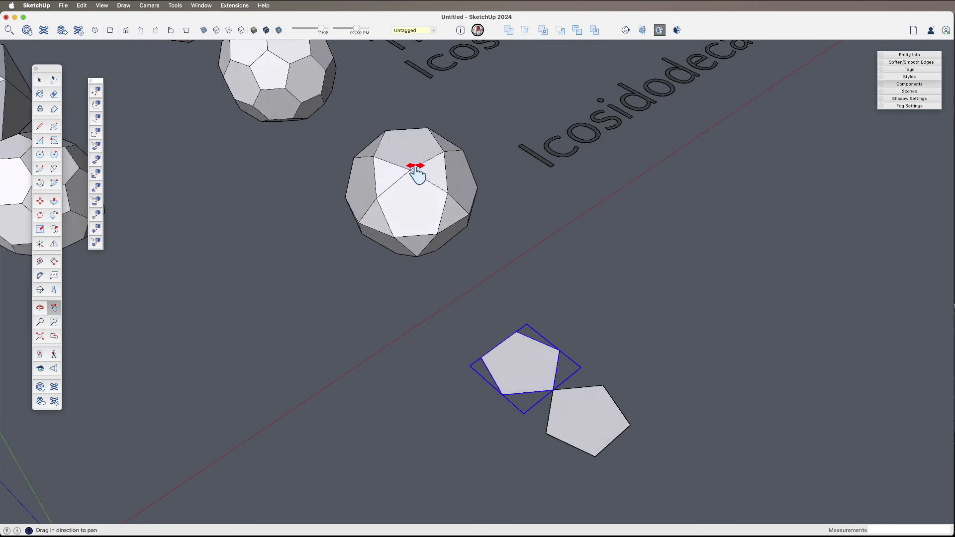
{"action": "scroll", "coordinate": [430, 173], "scroll_direction": "up", "scroll_amount": 3}
{"action": "key", "text": "o"}
{"action": "left_click_drag", "start_coordinate": [430, 174], "coordinate": [364, 123]}
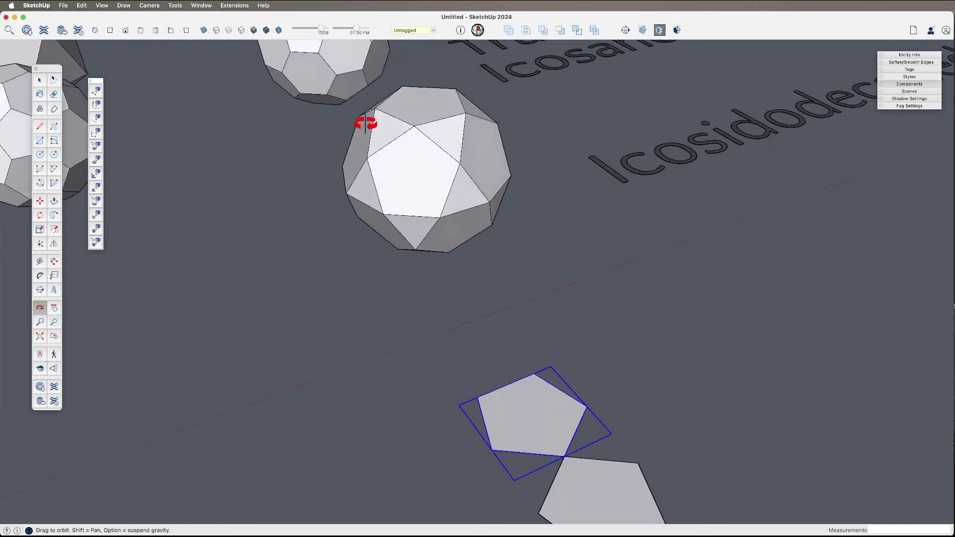
{"action": "left_click_drag", "start_coordinate": [427, 128], "coordinate": [457, 292]}
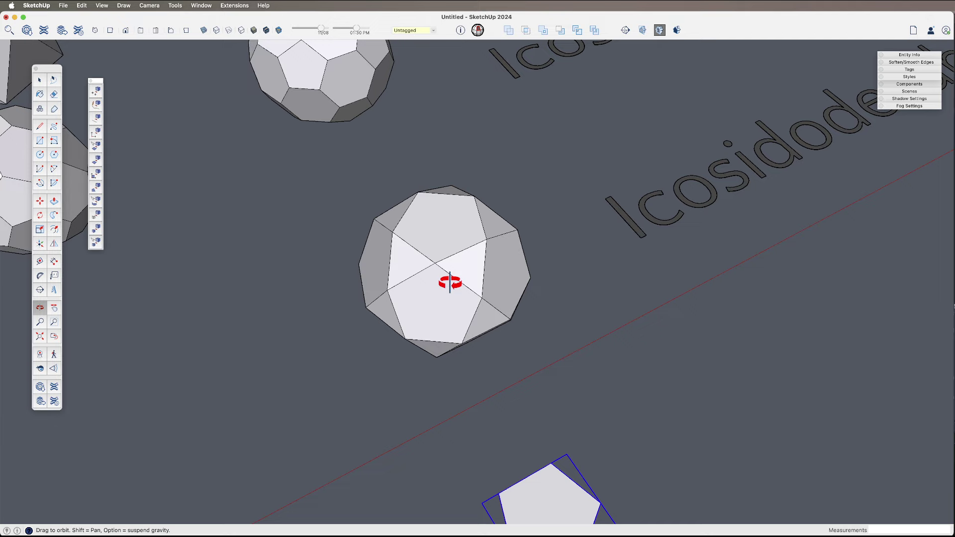
{"action": "left_click_drag", "start_coordinate": [445, 299], "coordinate": [463, 276], "text": "shift"}
{"action": "left_click_drag", "start_coordinate": [489, 325], "coordinate": [447, 217], "text": "shift"}
{"action": "key", "text": "o"}
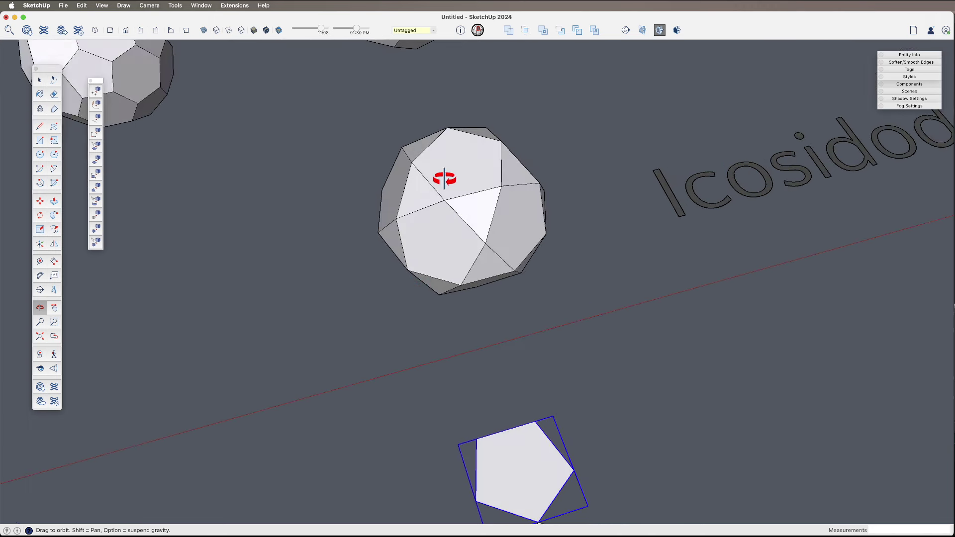
{"action": "key", "text": "space"}
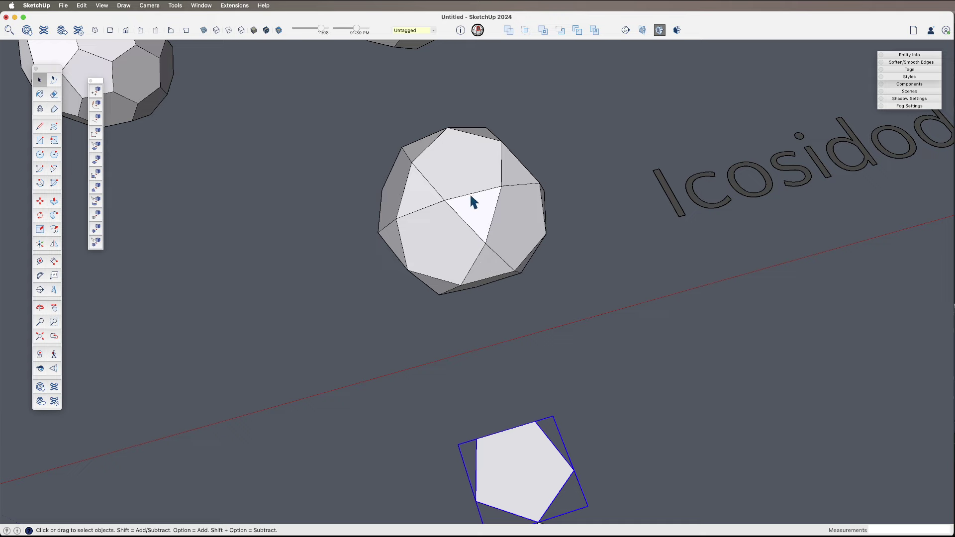
Draw a vertical rectangular face about 2' 2 1/2" high, based on a line from the original pentagon's center to its edge midpoint.
{"action": "scroll", "coordinate": [507, 409], "scroll_direction": "down", "scroll_amount": 3}
{"action": "middle_click_drag", "start_coordinate": [502, 433], "coordinate": [493, 322], "text": "shift"}
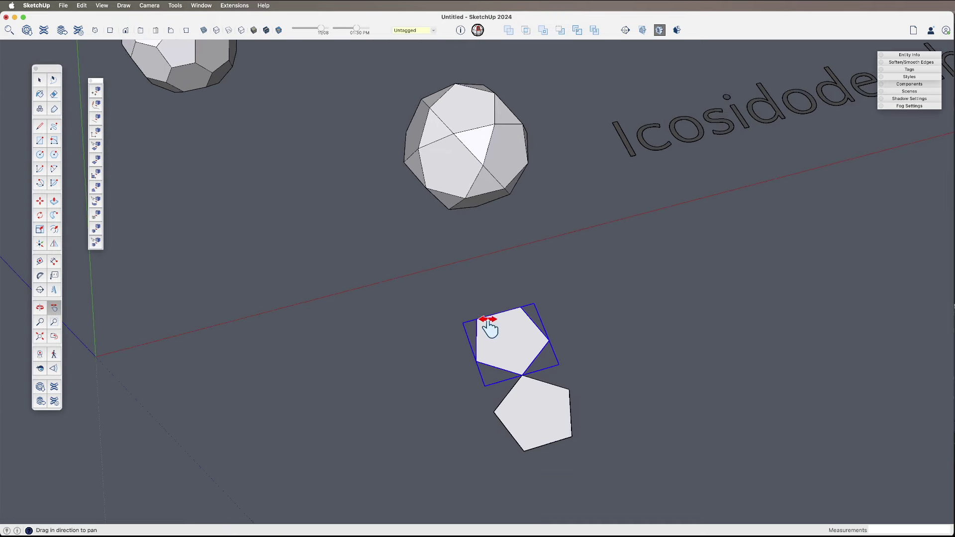
{"action": "key", "text": "space"}
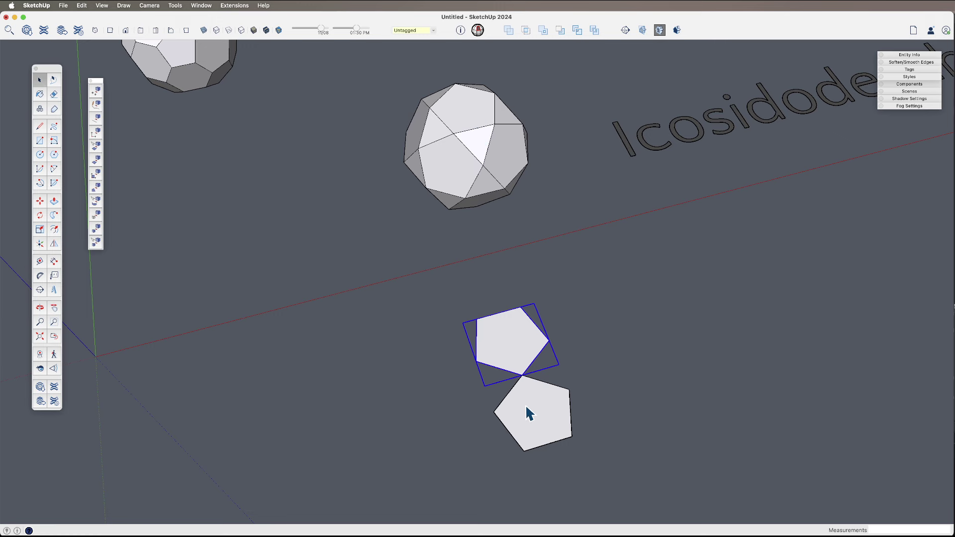
{"action": "left_click", "coordinate": [527, 407]}
{"action": "key", "text": "l"}
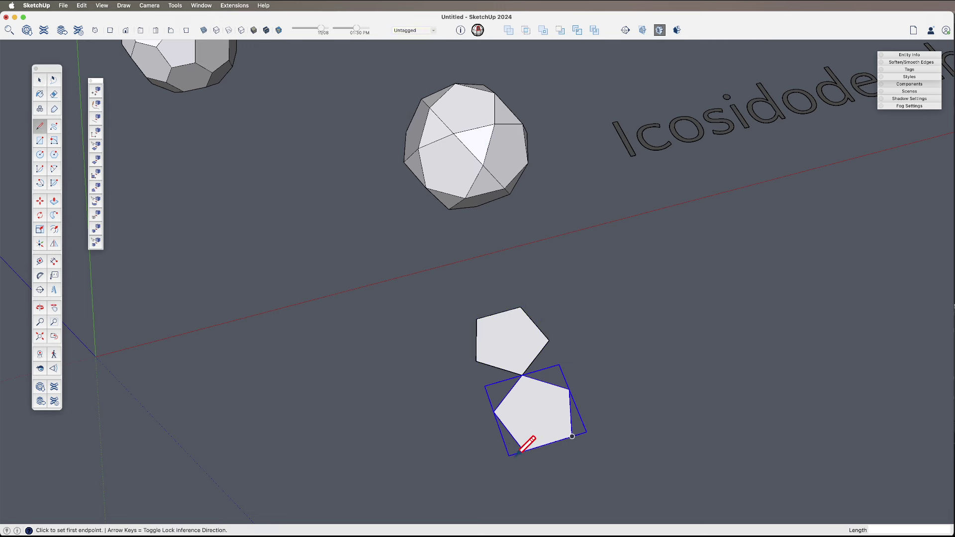
{"action": "left_click", "coordinate": [536, 411]}
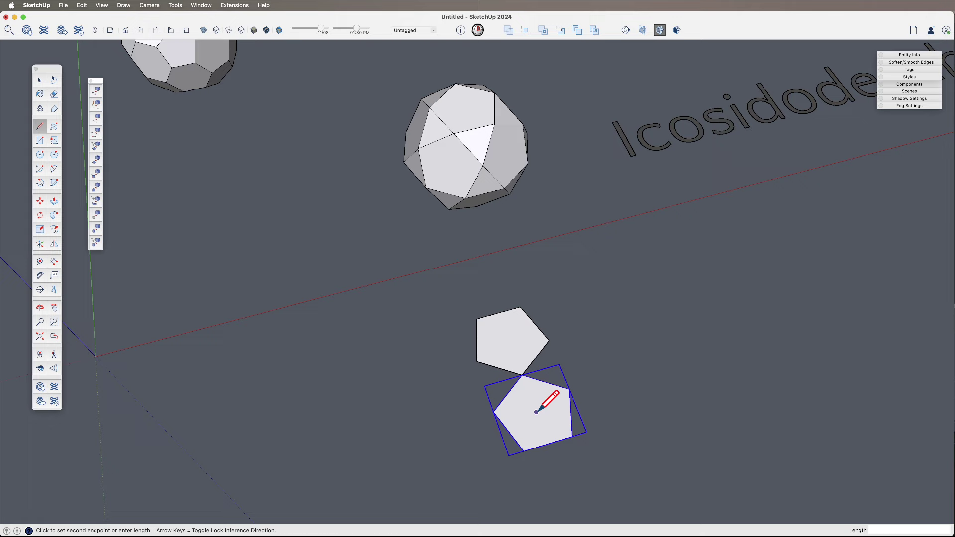
{"action": "scroll", "coordinate": [517, 387], "scroll_direction": "up", "scroll_amount": 3}
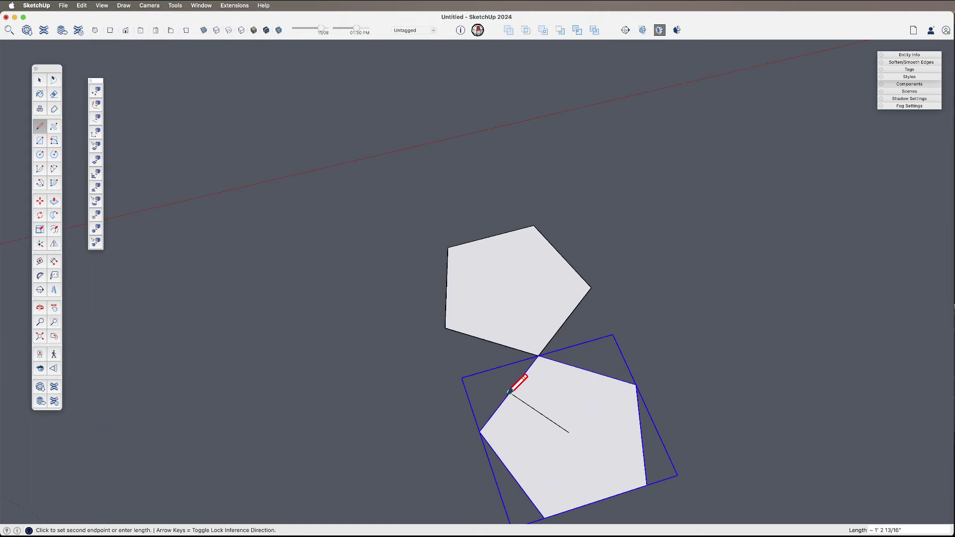
{"action": "middle_click_drag", "start_coordinate": [517, 389], "coordinate": [498, 211]}
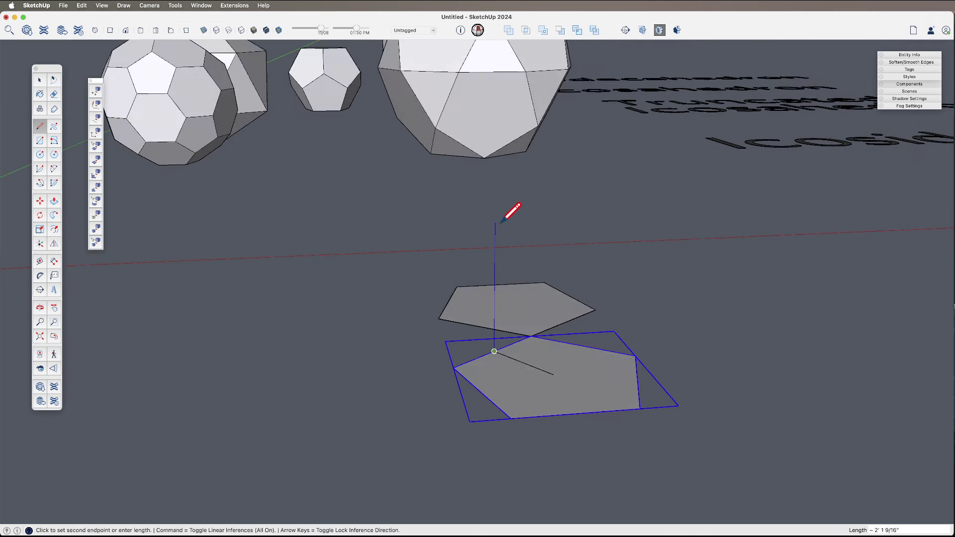
{"action": "left_click", "coordinate": [494, 217]}
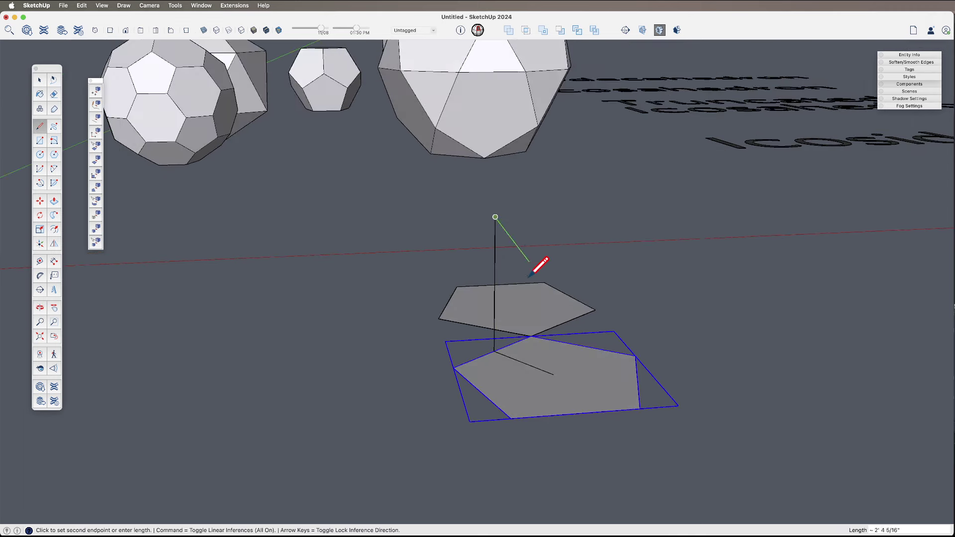
{"action": "left_click", "coordinate": [558, 231]}
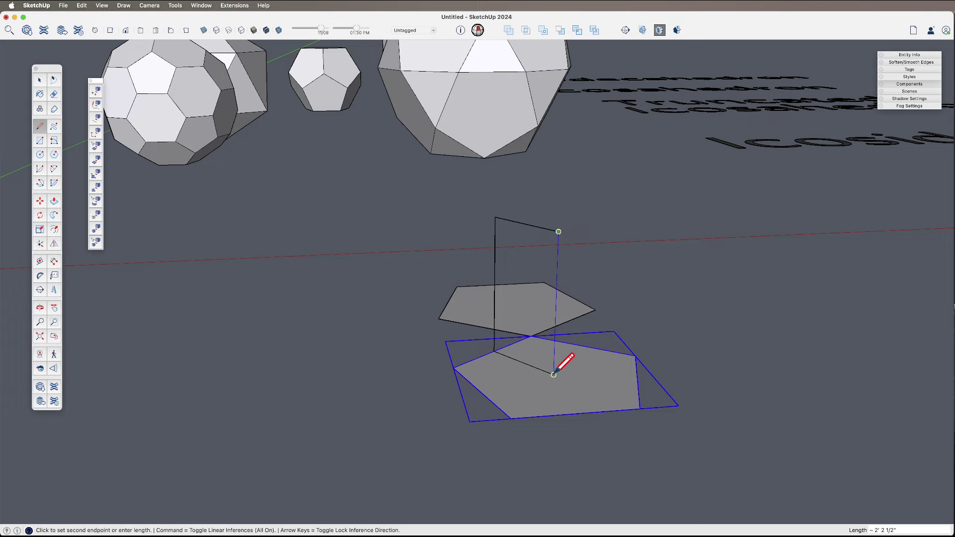
{"action": "left_click", "coordinate": [553, 374]}
{"action": "key", "text": "space"}
Move the vertical face's outer upright edge outward to stretch the face well beyond the pentagon.
{"action": "left_click", "coordinate": [508, 325]}
{"action": "middle_click_drag", "start_coordinate": [512, 327], "coordinate": [552, 403]}
{"action": "key", "text": "m"}
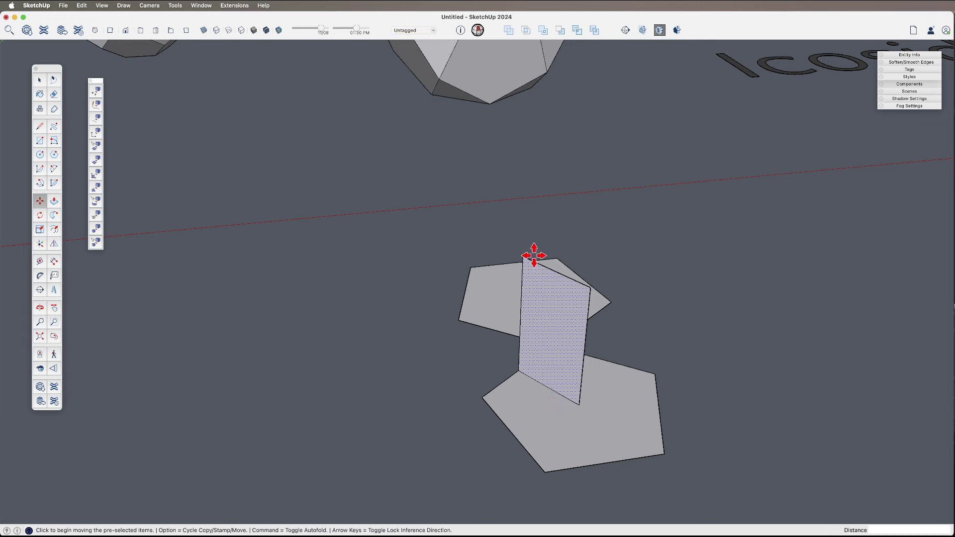
{"action": "key", "text": "space"}
{"action": "left_click", "coordinate": [523, 281]}
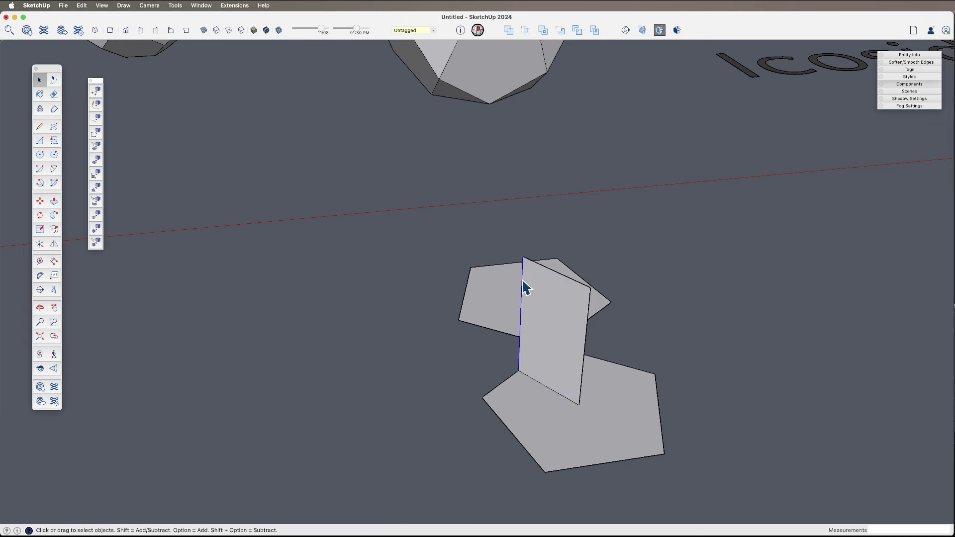
{"action": "key", "text": "m"}
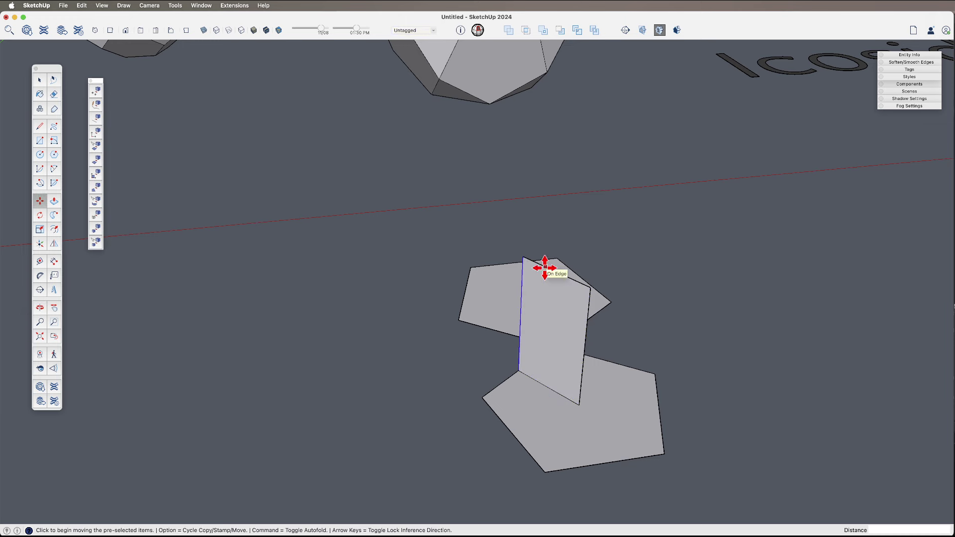
{"action": "left_click", "coordinate": [542, 265]}
{"action": "left_click", "coordinate": [305, 153]}
Raise the vertical face's upper edge by about 1' 5 3/16" and group the enlarged face.
{"action": "key", "text": "space"}
{"action": "left_click", "coordinate": [467, 294]}
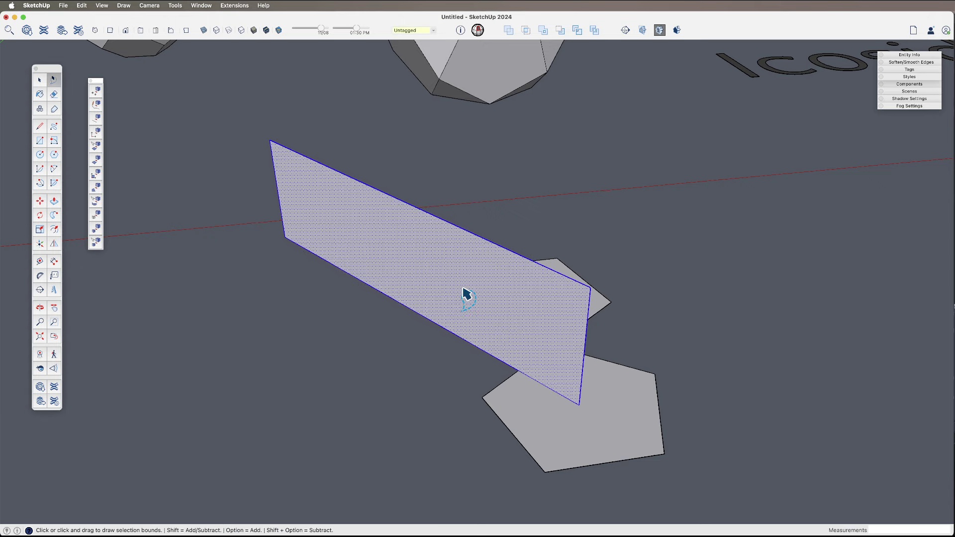
{"action": "key", "text": "space"}
{"action": "left_click", "coordinate": [531, 267]}
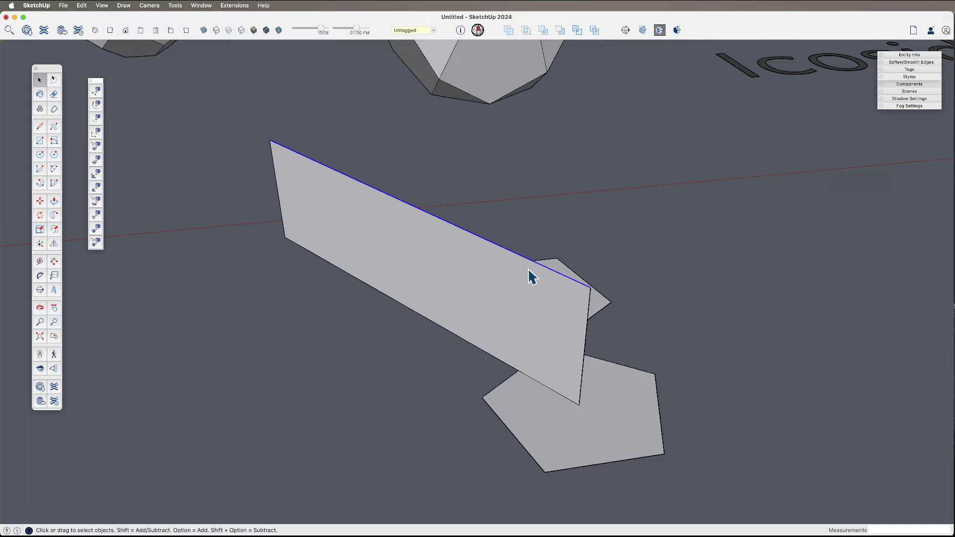
{"action": "key", "text": "m"}
{"action": "left_click", "coordinate": [532, 303]}
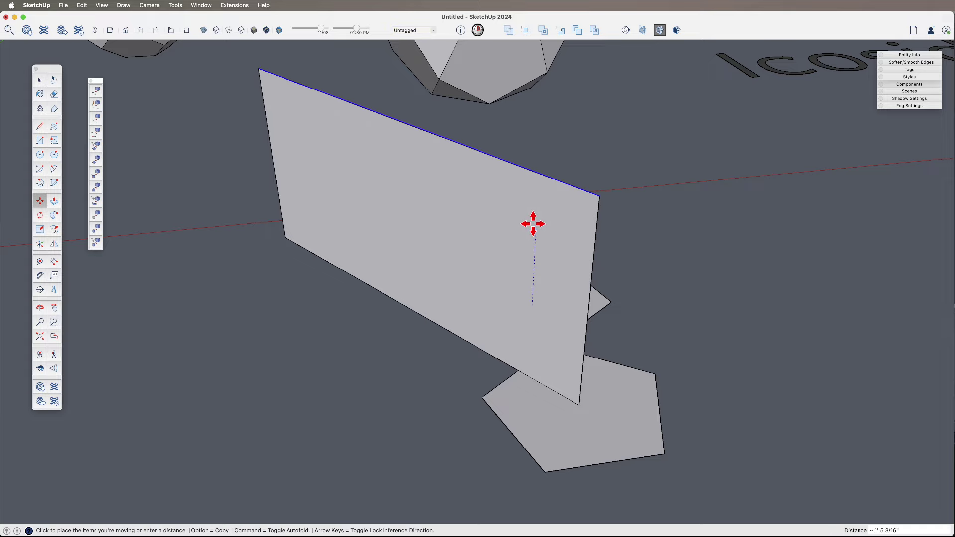
{"action": "left_click", "coordinate": [533, 224]}
{"action": "key", "text": "space"}
{"action": "double_click", "coordinate": [525, 239]}
{"action": "key", "text": "super+g"}
Select the neighbouring pentagon group beside the vertical reference face.
{"action": "middle_click_drag", "start_coordinate": [533, 261], "coordinate": [368, 320]}
{"action": "left_click", "coordinate": [483, 347]}
{"action": "middle_click_drag", "start_coordinate": [481, 341], "coordinate": [438, 285]}
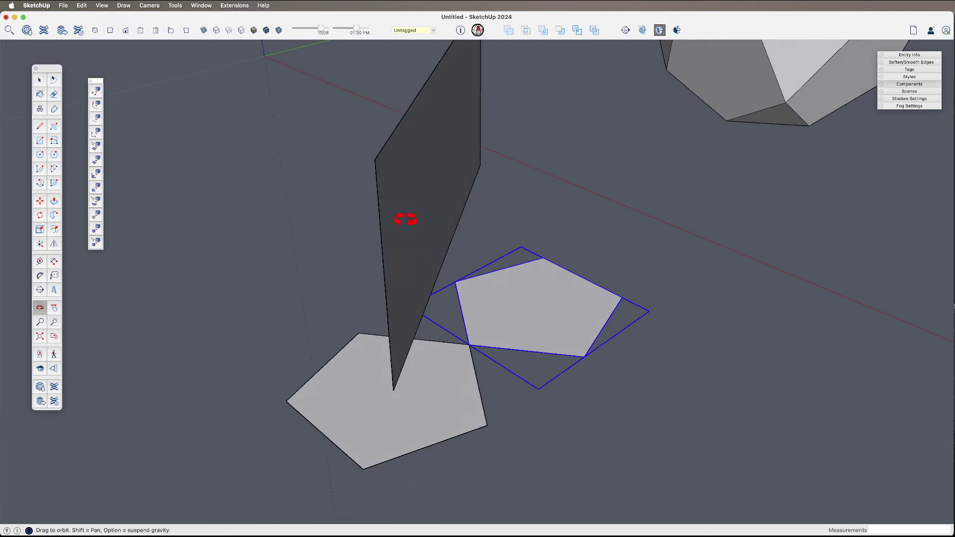
{"action": "key", "text": "l"}
{"action": "left_click", "coordinate": [455, 282]}
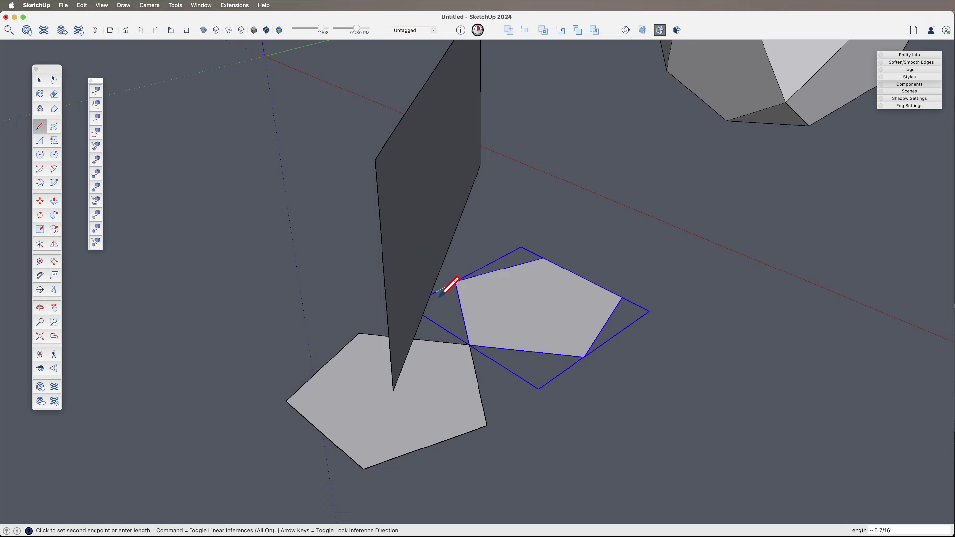
{"action": "left_click", "coordinate": [470, 343]}
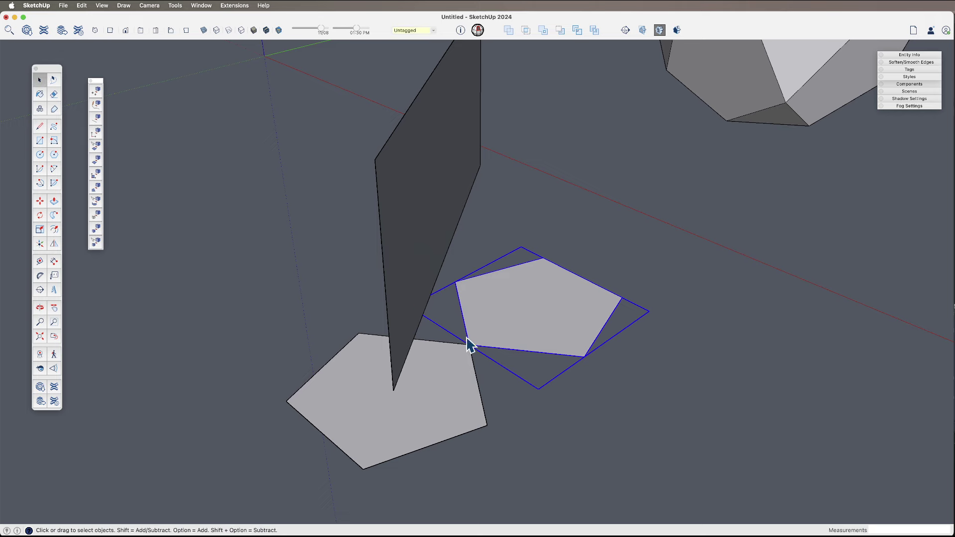
{"action": "middle_click_drag", "start_coordinate": [470, 343], "coordinate": [514, 377]}
{"action": "key", "text": "space"}
Tilt the neighbouring pentagon about 63.4° around the corner it shares with the original pentagon, until its near vertex meets the vertical face.
{"action": "scroll", "coordinate": [522, 358], "scroll_direction": "up", "scroll_amount": 3}
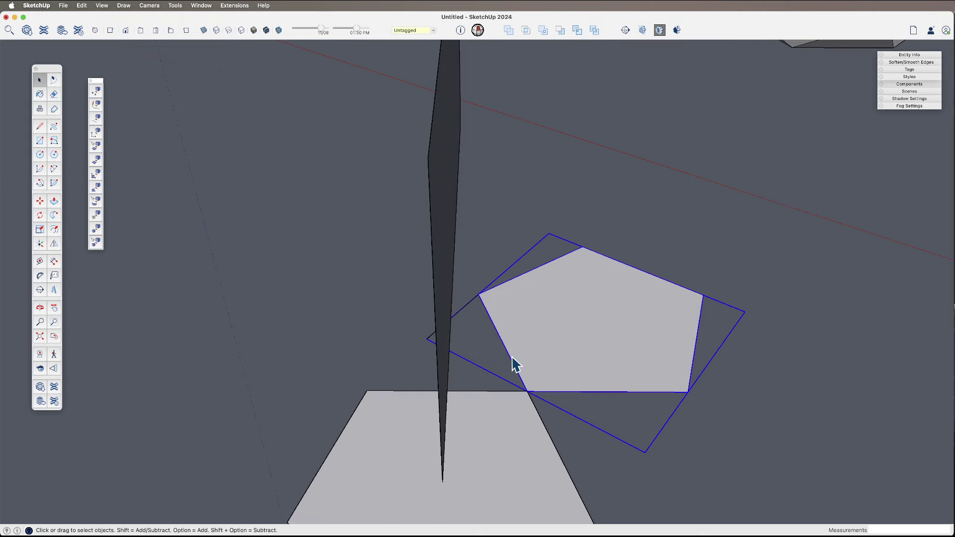
{"action": "key", "text": "q"}
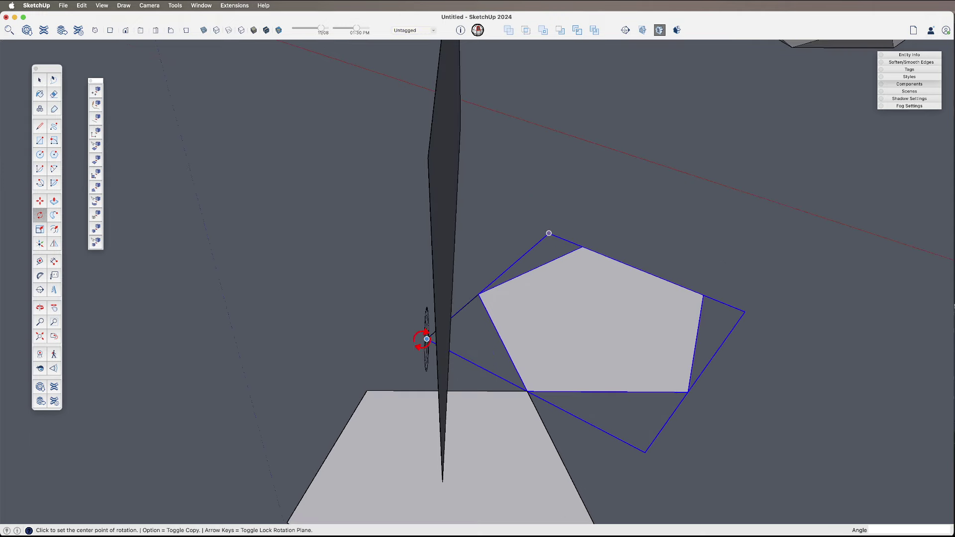
{"action": "left_click", "coordinate": [527, 391]}
{"action": "left_click", "coordinate": [477, 295]}
{"action": "middle_click_drag", "start_coordinate": [478, 294], "coordinate": [254, 273]}
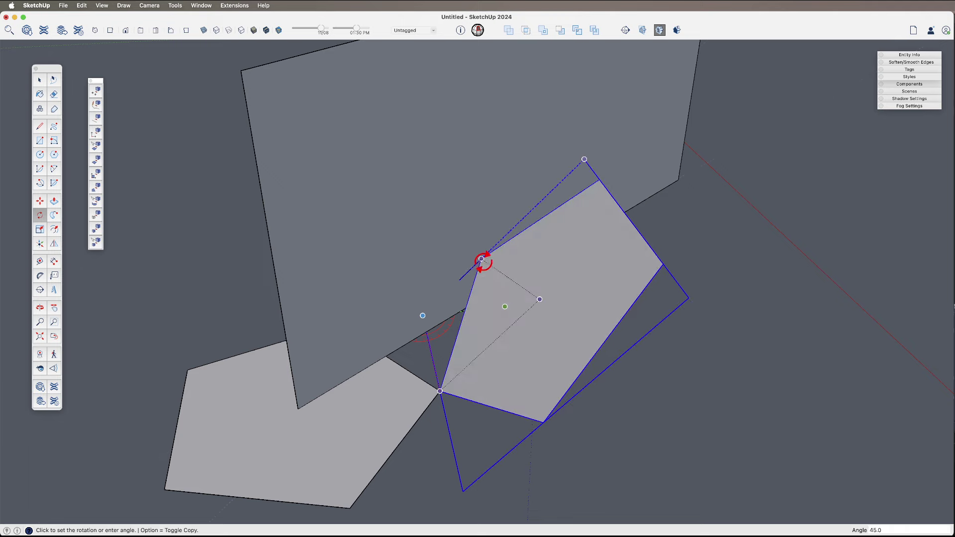
{"action": "scroll", "coordinate": [478, 254], "scroll_direction": "up", "scroll_amount": 3}
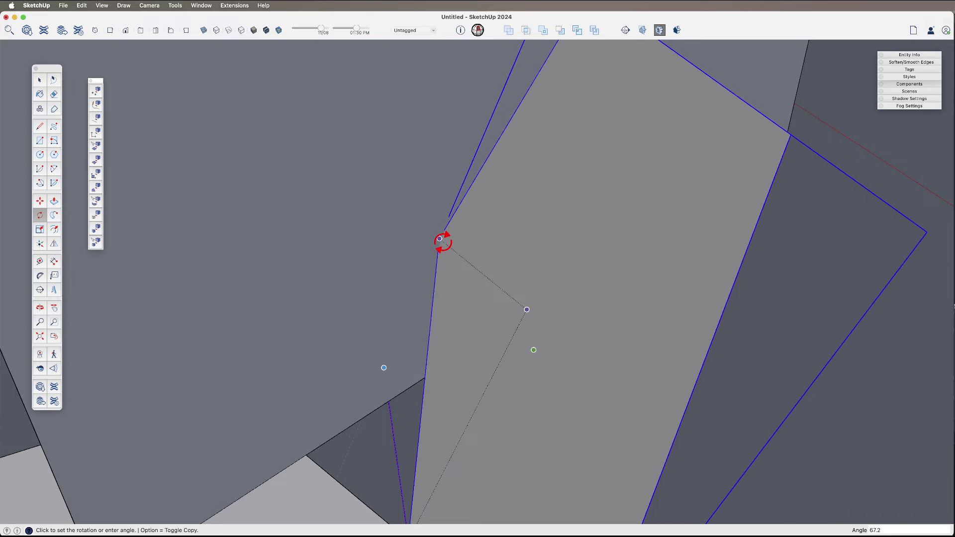
{"action": "scroll", "coordinate": [444, 243], "scroll_direction": "up", "scroll_amount": 3}
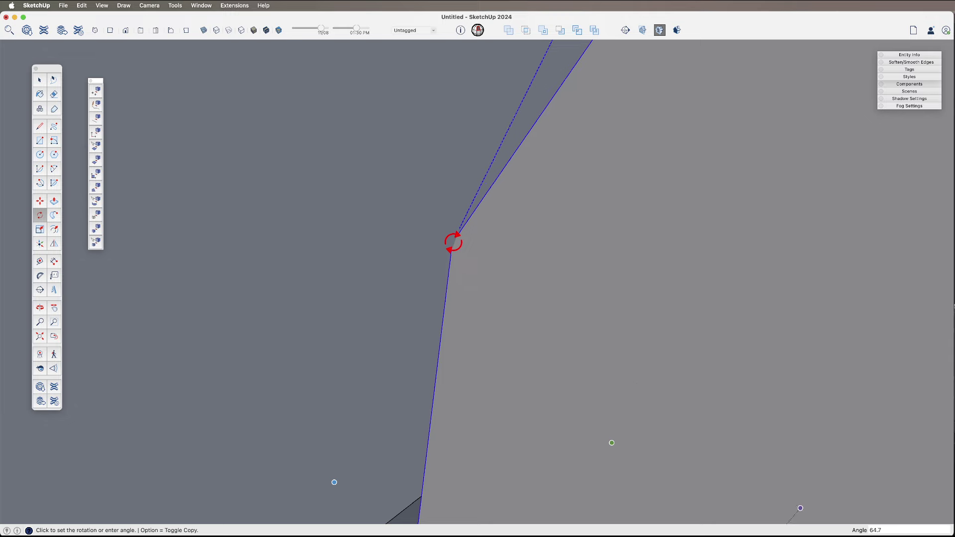
{"action": "mouse_move", "coordinate": [454, 247]}
{"action": "middle_mouse_down"}
{"action": "mouse_move", "coordinate": [506, 279]}
{"action": "mouse_move", "coordinate": [475, 256]}
{"action": "mouse_move", "coordinate": [483, 267]}
{"action": "middle_mouse_up"}
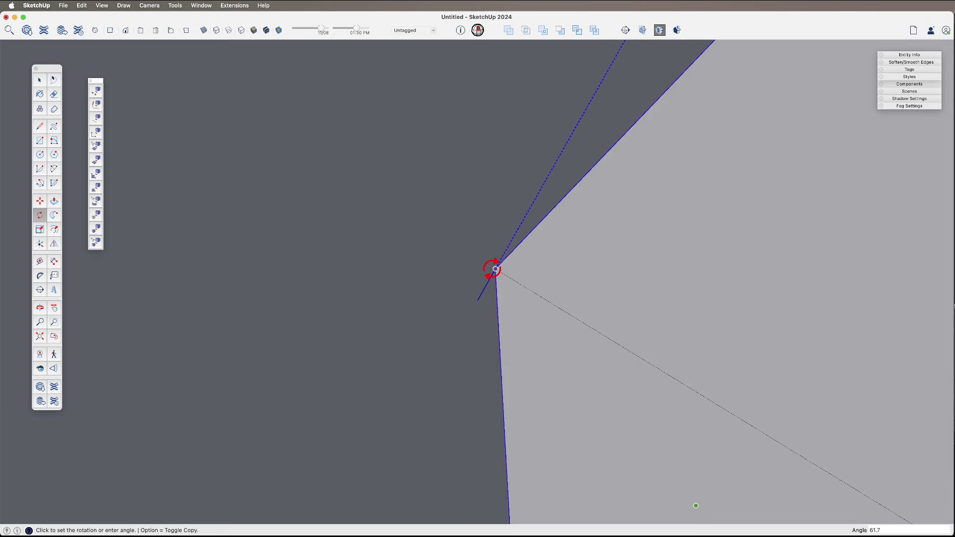
{"action": "middle_click_drag", "start_coordinate": [478, 260], "coordinate": [479, 266]}
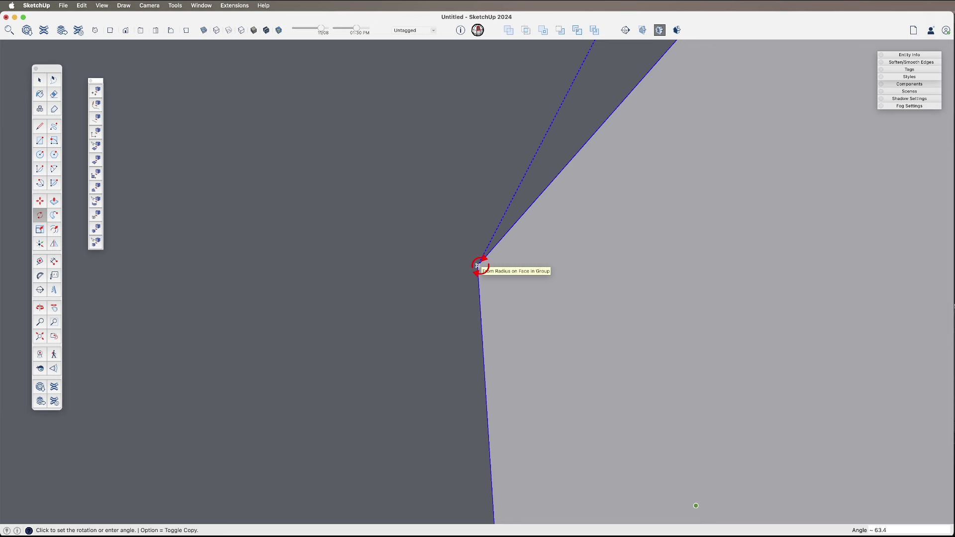
{"action": "left_click", "coordinate": [477, 266]}
Delete the vertical reference face and erase the leftover construction line between the two pentagons.
{"action": "scroll", "coordinate": [470, 271], "scroll_direction": "down", "scroll_amount": 4}
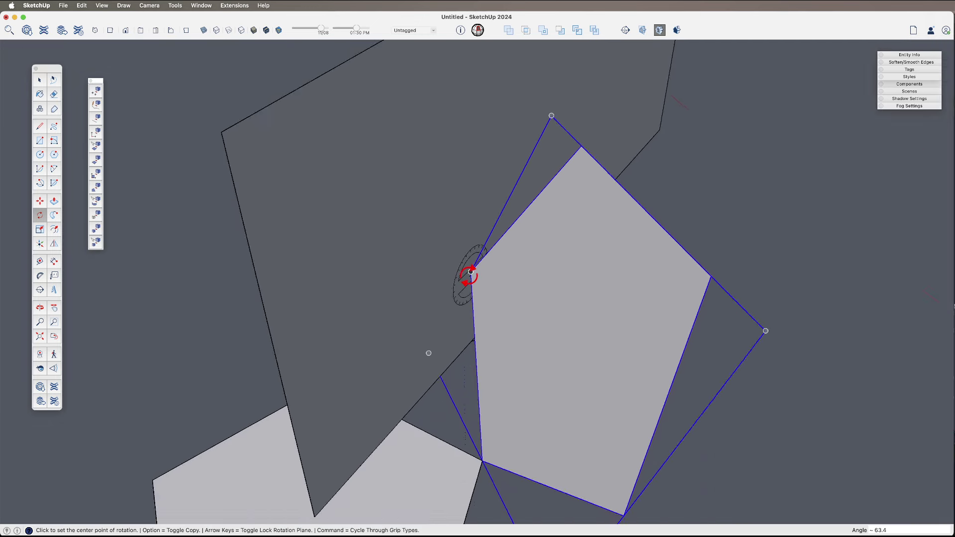
{"action": "scroll", "coordinate": [470, 271], "scroll_direction": "down", "scroll_amount": 3}
{"action": "key", "text": "space"}
{"action": "key", "text": "Delete"}
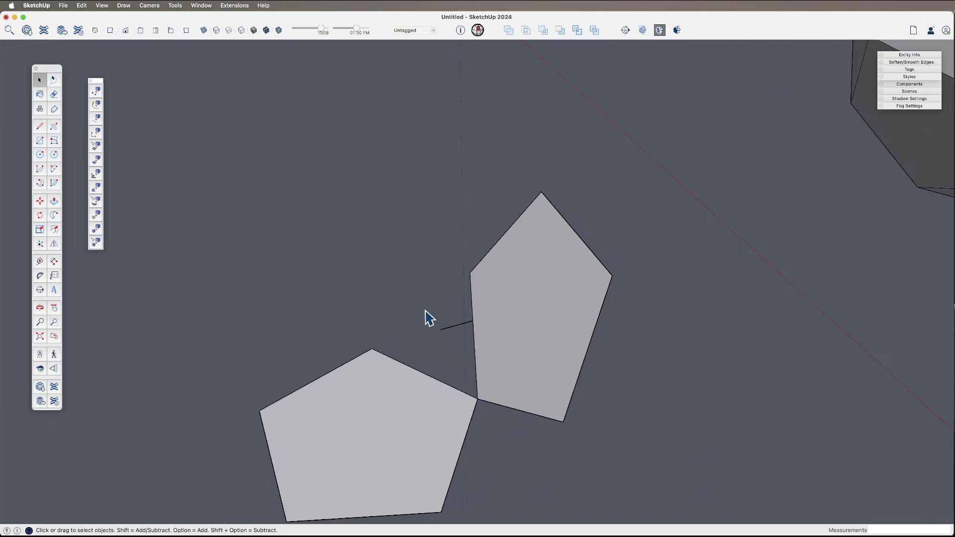
{"action": "key", "text": "e"}
{"action": "left_click", "coordinate": [447, 327]}
{"action": "key", "text": "space"}
Rotate-copy the tilted pentagon by 72° around the original pentagon's center, creating four copies that complete the ring.
{"action": "left_click", "coordinate": [498, 347]}
{"action": "scroll", "coordinate": [490, 376], "scroll_direction": "down", "scroll_amount": 4}
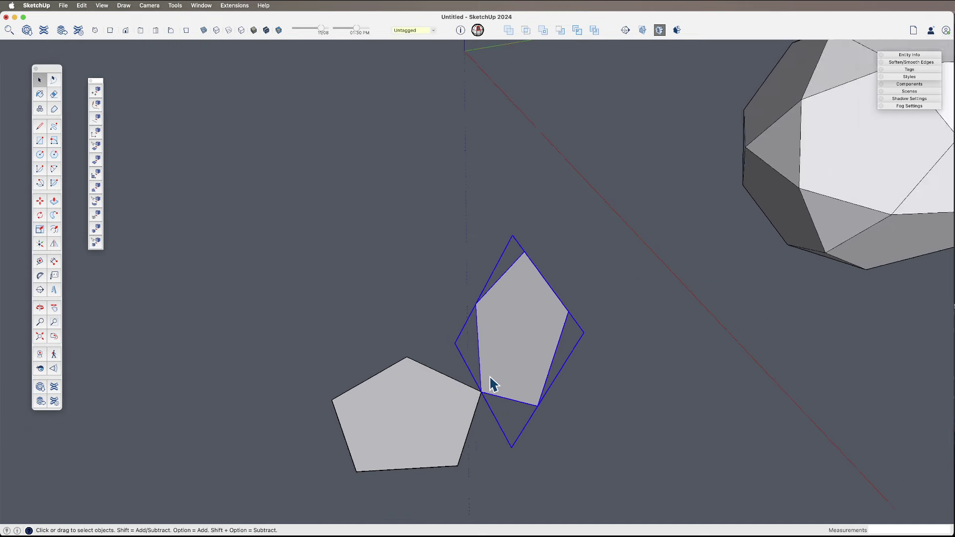
{"action": "middle_click_drag", "start_coordinate": [490, 376], "coordinate": [492, 402]}
{"action": "key", "text": "q"}
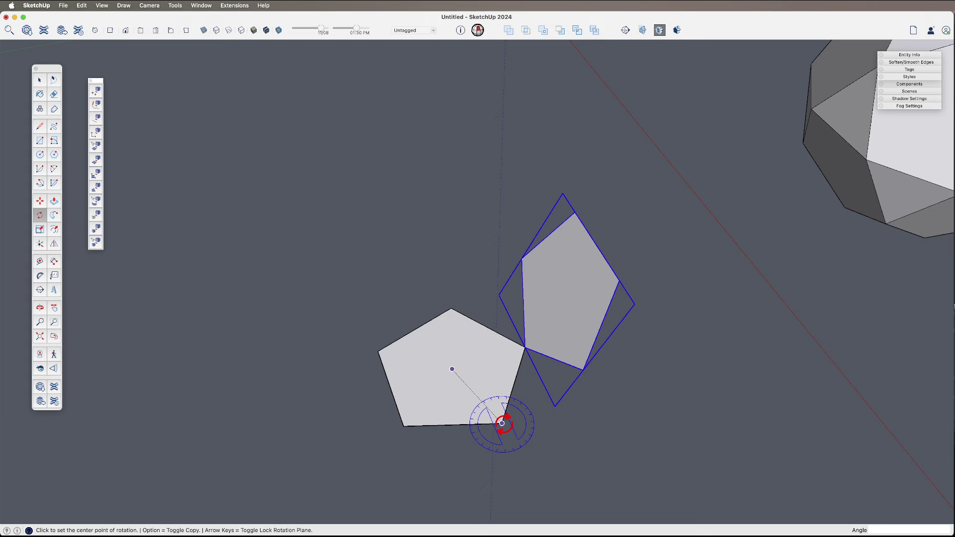
{"action": "left_click", "coordinate": [451, 369]}
{"action": "left_click", "coordinate": [525, 347]}
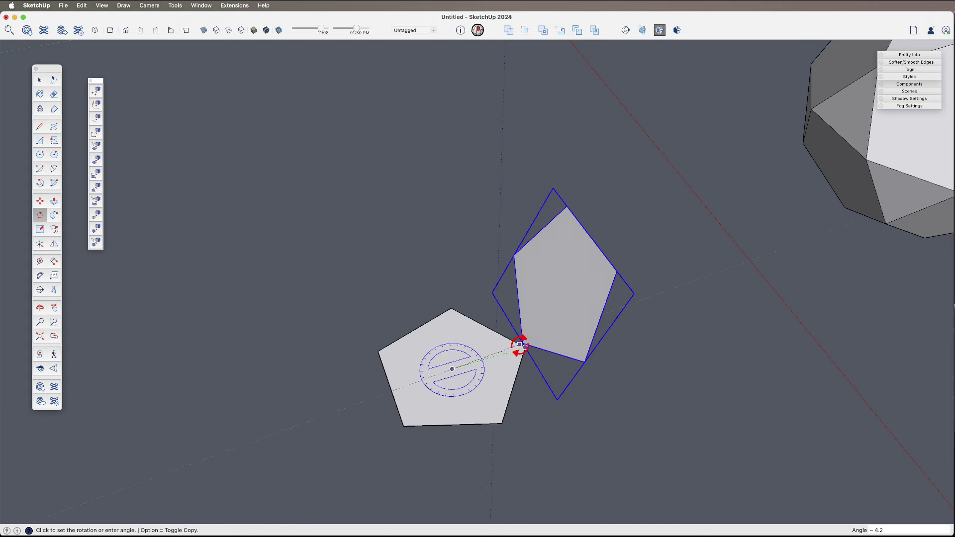
{"action": "left_click", "coordinate": [454, 309]}
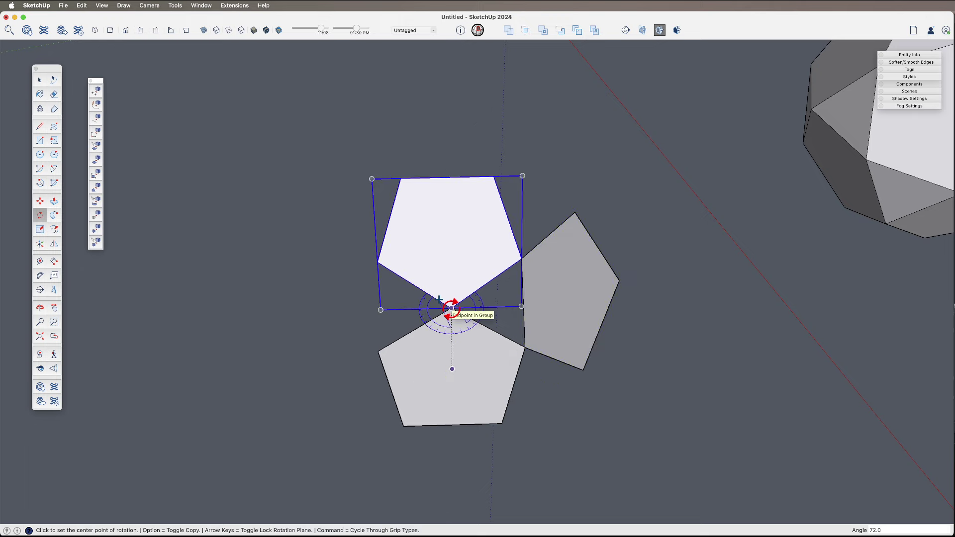
{"action": "type", "text": "4x"}
{"action": "key", "text": "Return"}
{"action": "key", "text": "space"}
{"action": "scroll", "coordinate": [454, 329], "scroll_direction": "down", "scroll_amount": 5}
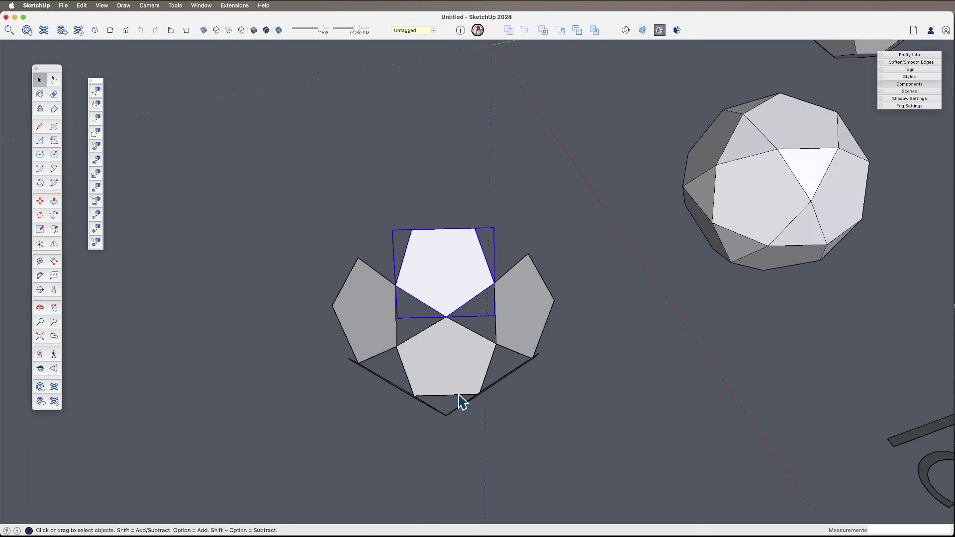
Select the whole bowl of six pentagons and flip a mirrored copy of it upward across the horizontal plane.
{"action": "key", "text": "o"}
{"action": "left_click_drag", "start_coordinate": [420, 366], "coordinate": [682, 384]}
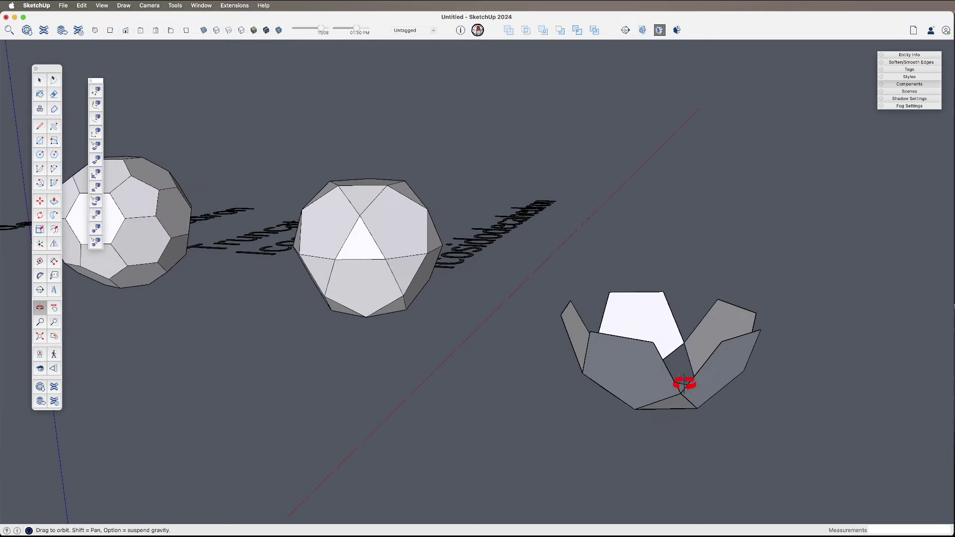
{"action": "key", "text": "space"}
{"action": "left_click_drag", "start_coordinate": [770, 439], "coordinate": [524, 267]}
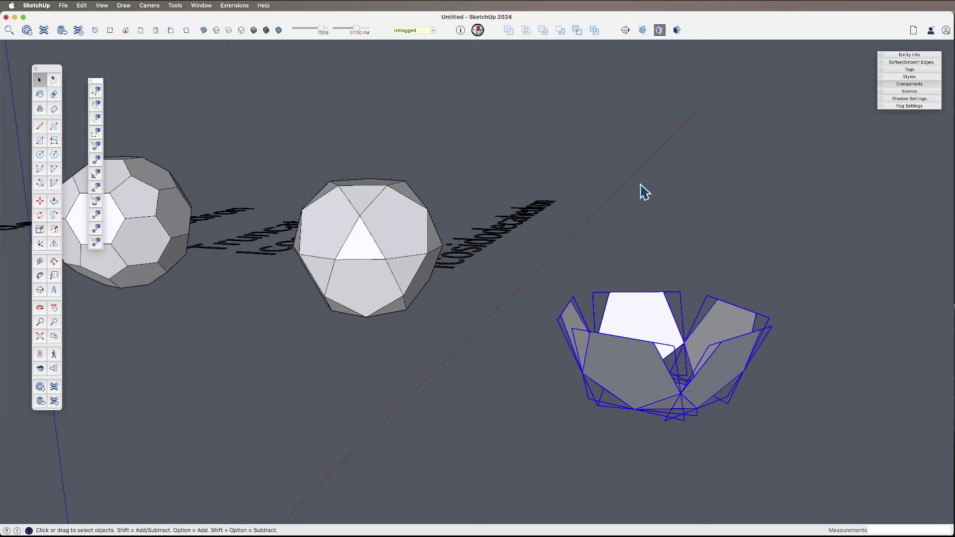
{"action": "key", "text": "shift+f"}
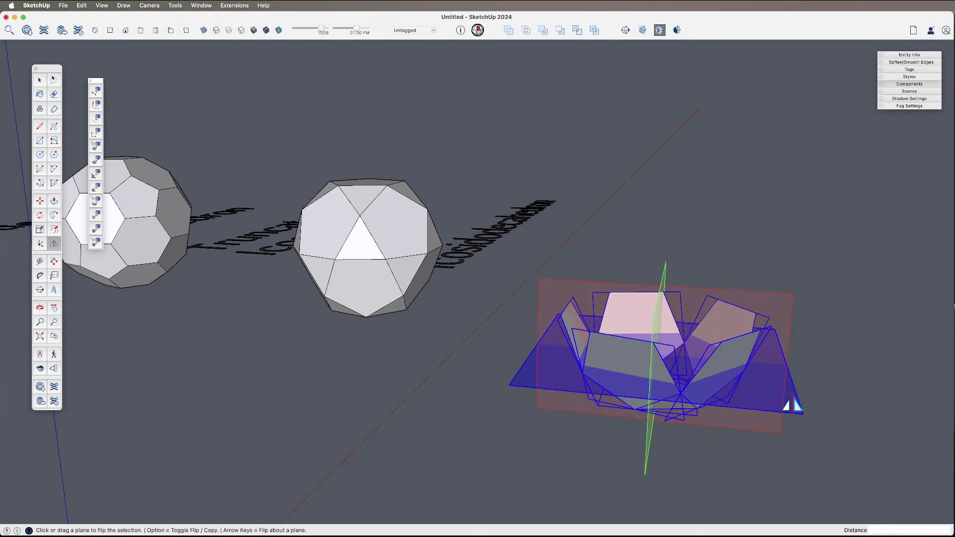
{"action": "key", "text": "alt"}
{"action": "left_click_drag", "start_coordinate": [794, 405], "coordinate": [759, 334]}
Rotate the mirrored upper half 36° around the center of its horizontal pentagon, using X-ray view to align its corners with the lower half.
{"action": "left_click_drag", "start_coordinate": [656, 283], "coordinate": [599, 388]}
{"action": "key", "text": "q"}
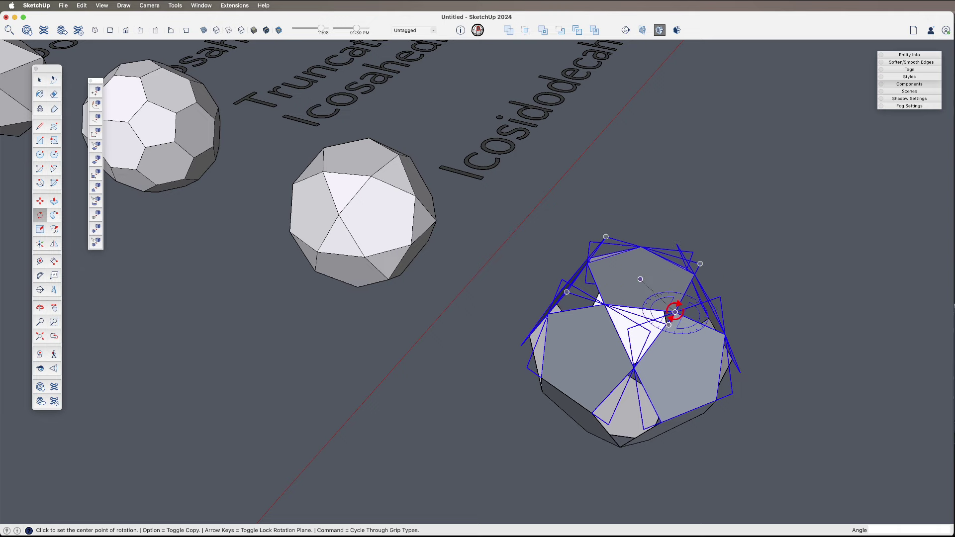
{"action": "scroll", "coordinate": [674, 312], "scroll_direction": "up", "scroll_amount": 4}
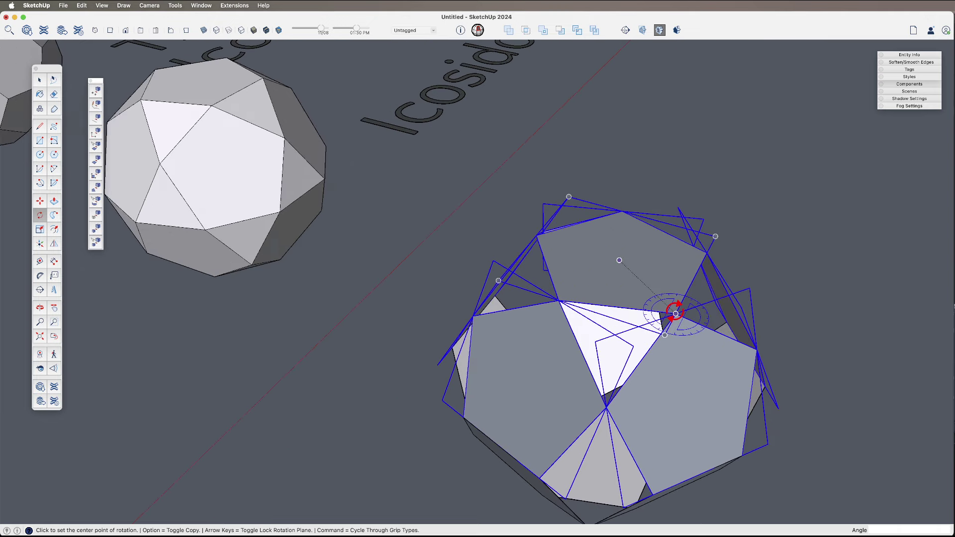
{"action": "left_click", "coordinate": [619, 260]}
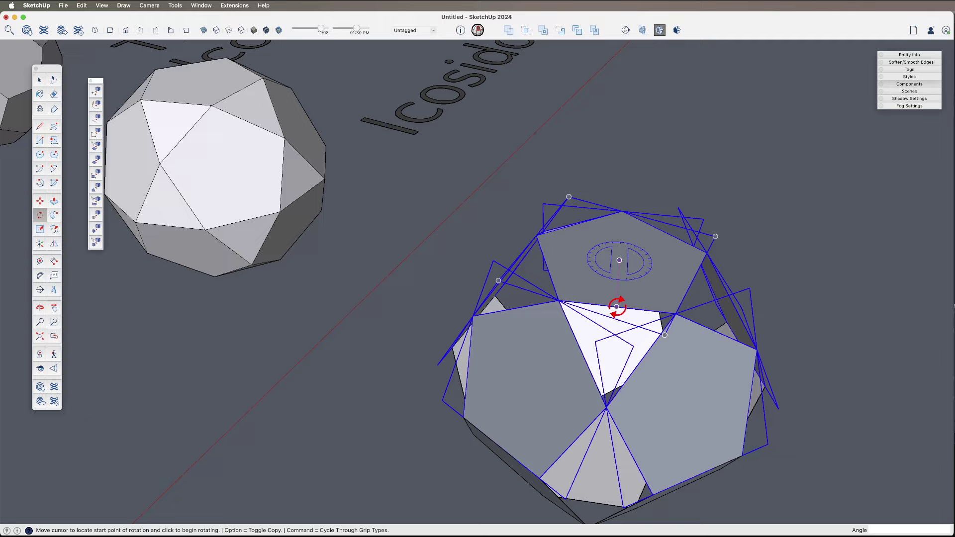
{"action": "scroll", "coordinate": [617, 307], "scroll_direction": "down", "scroll_amount": 3}
{"action": "left_click", "coordinate": [629, 307]}
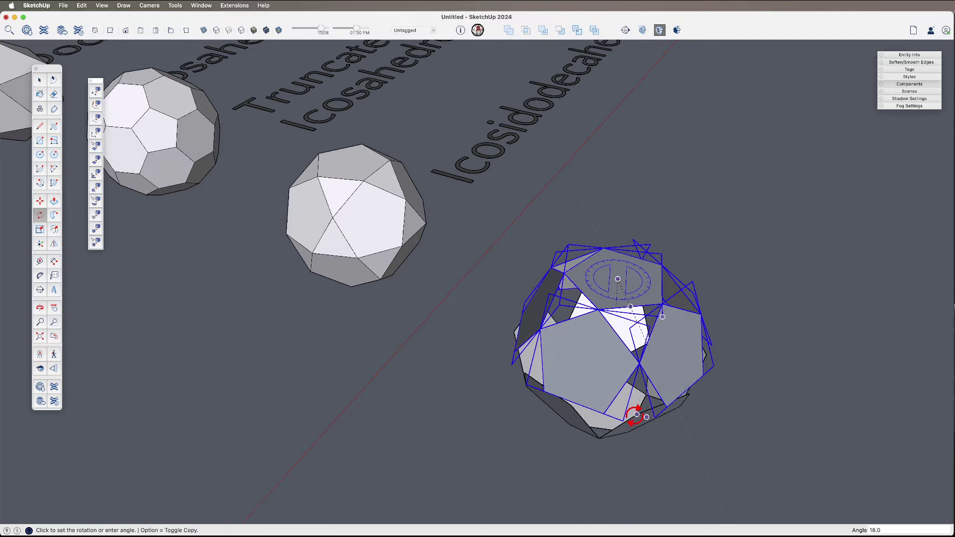
{"action": "middle_click_drag", "start_coordinate": [635, 416], "coordinate": [622, 336]}
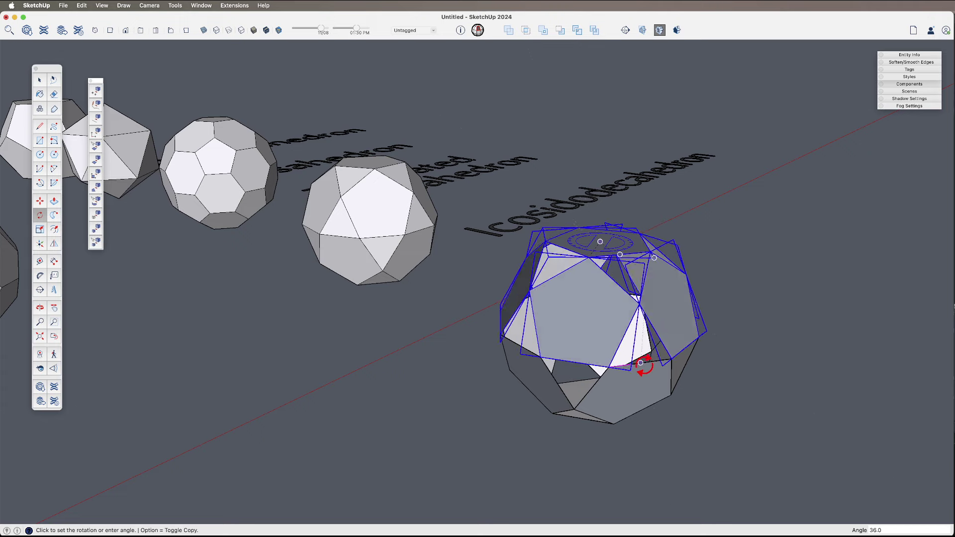
{"action": "scroll", "coordinate": [645, 366], "scroll_direction": "up", "scroll_amount": 3}
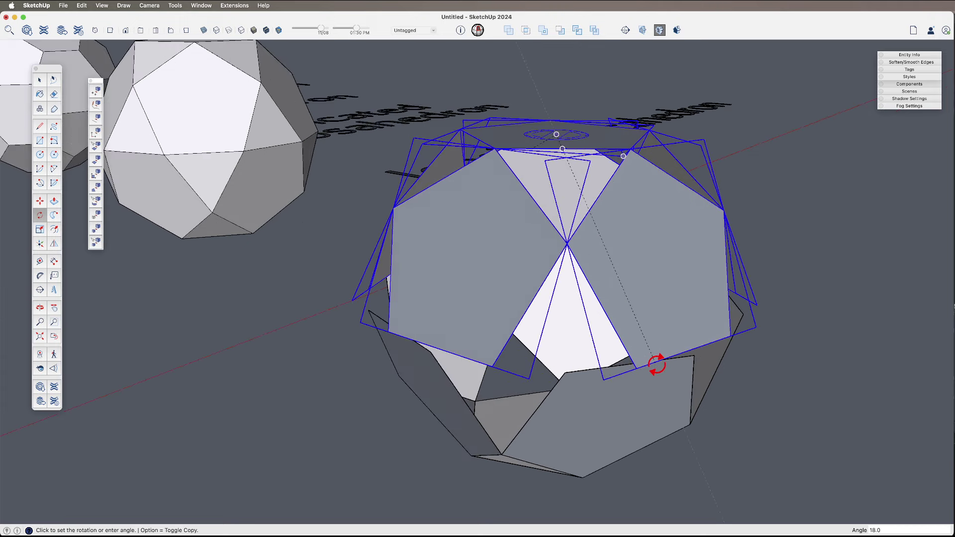
{"action": "key", "text": "x"}
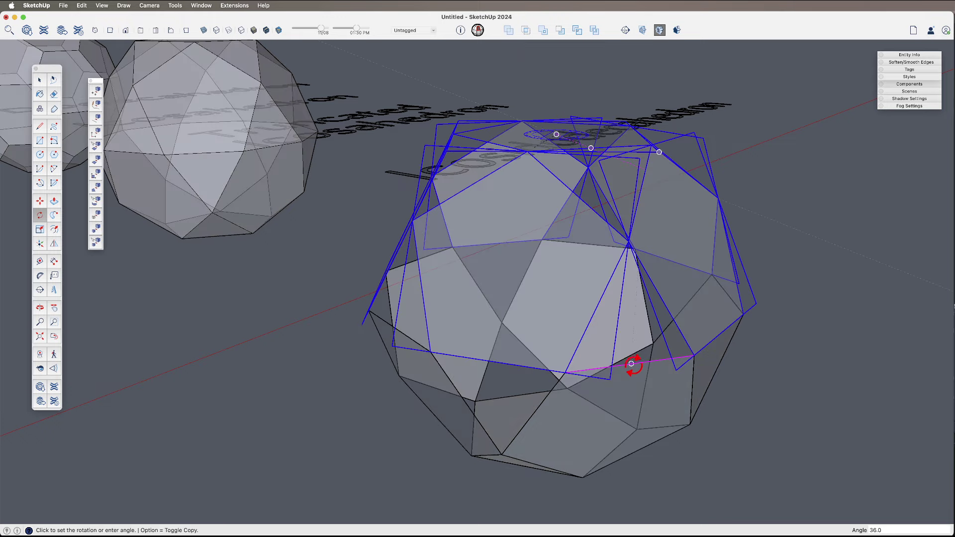
{"action": "left_click", "coordinate": [631, 363]}
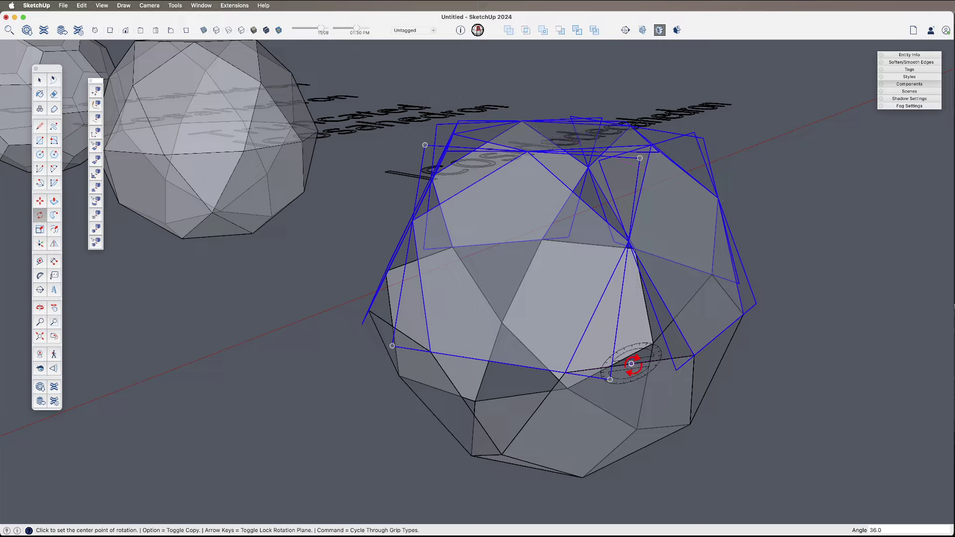
{"action": "key", "text": "alt+x"}
Examine the assembled pentagon shell from several sides and compare it with the finished polyhedra and their labels.
{"action": "scroll", "coordinate": [667, 413], "scroll_direction": "down", "scroll_amount": 2}
{"action": "key", "text": "space"}
{"action": "middle_click_drag", "start_coordinate": [684, 434], "coordinate": [496, 394]}
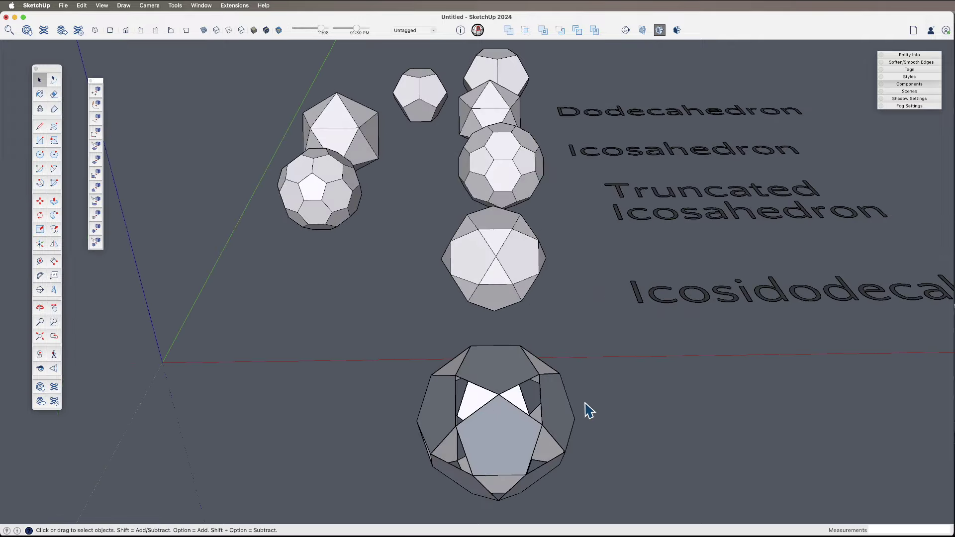
{"action": "mouse_move", "coordinate": [618, 419]}
{"action": "middle_mouse_down"}
{"action": "mouse_move", "coordinate": [518, 404]}
{"action": "mouse_move", "coordinate": [628, 426]}
{"action": "middle_mouse_up"}
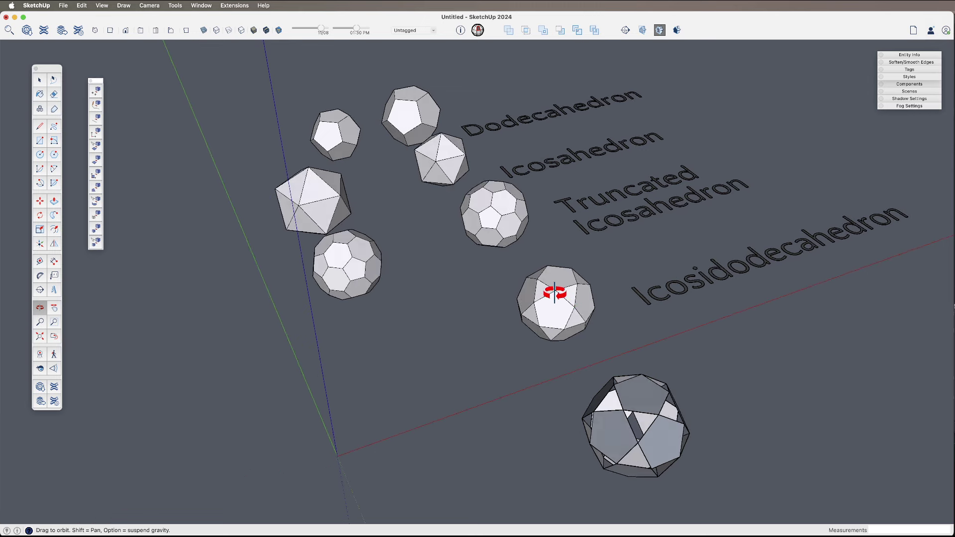
{"action": "scroll", "coordinate": [554, 289], "scroll_direction": "up", "scroll_amount": 3}
{"action": "key", "text": "space"}
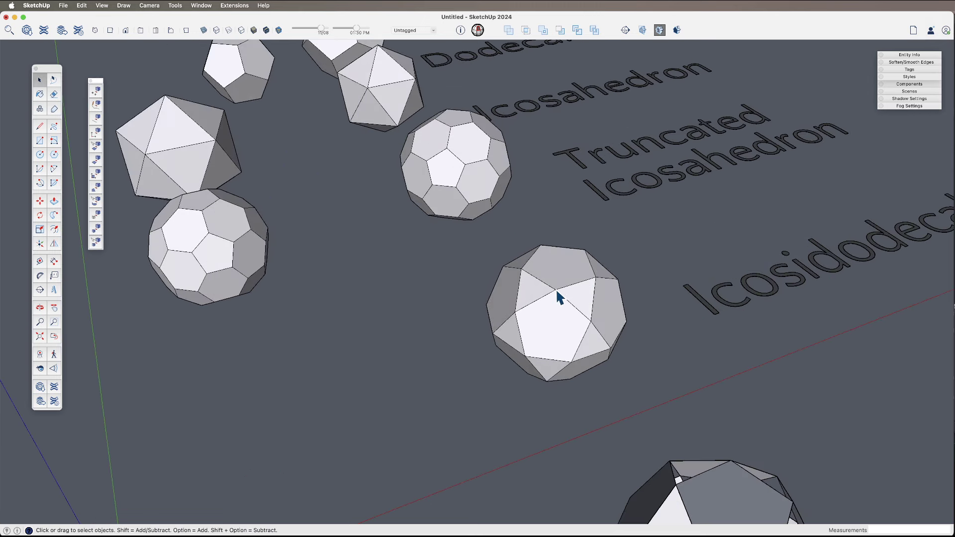
{"action": "scroll", "coordinate": [556, 291], "scroll_direction": "down", "scroll_amount": 5}
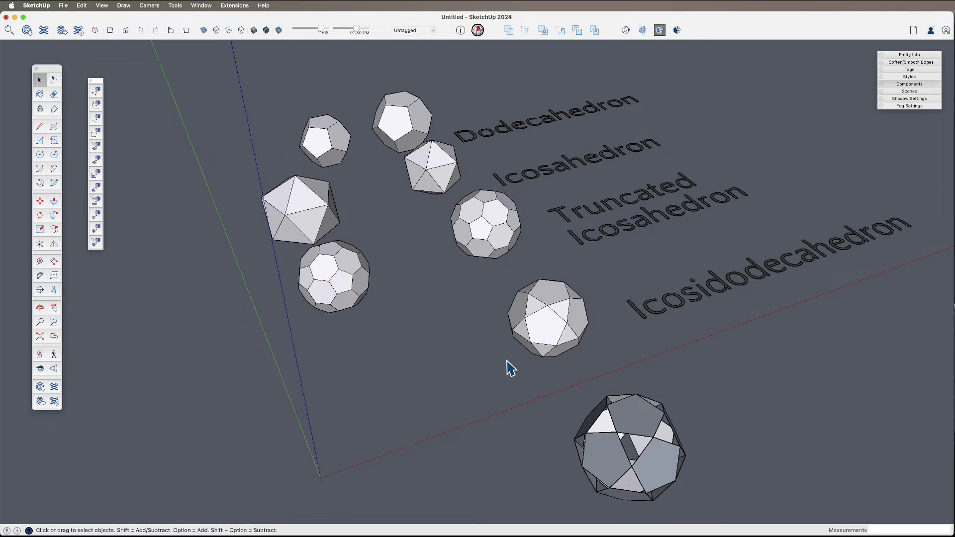
{"action": "scroll", "coordinate": [506, 361], "scroll_direction": "down", "scroll_amount": 4}
{"action": "middle_click_drag", "start_coordinate": [484, 347], "coordinate": [254, 325], "text": "shift"}
{"action": "middle_click_drag", "start_coordinate": [573, 315], "coordinate": [409, 282], "text": "shift"}
{"action": "scroll", "coordinate": [433, 292], "scroll_direction": "down", "scroll_amount": 2}
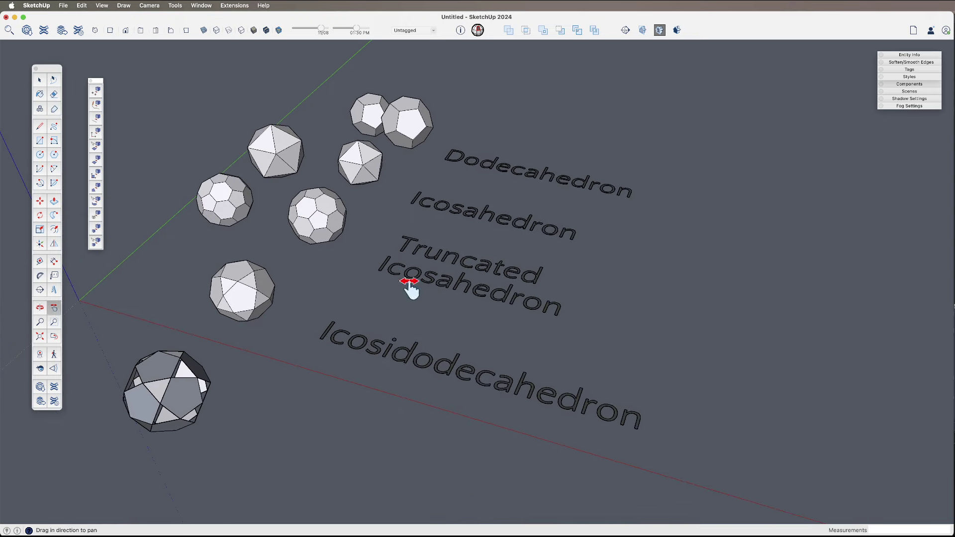